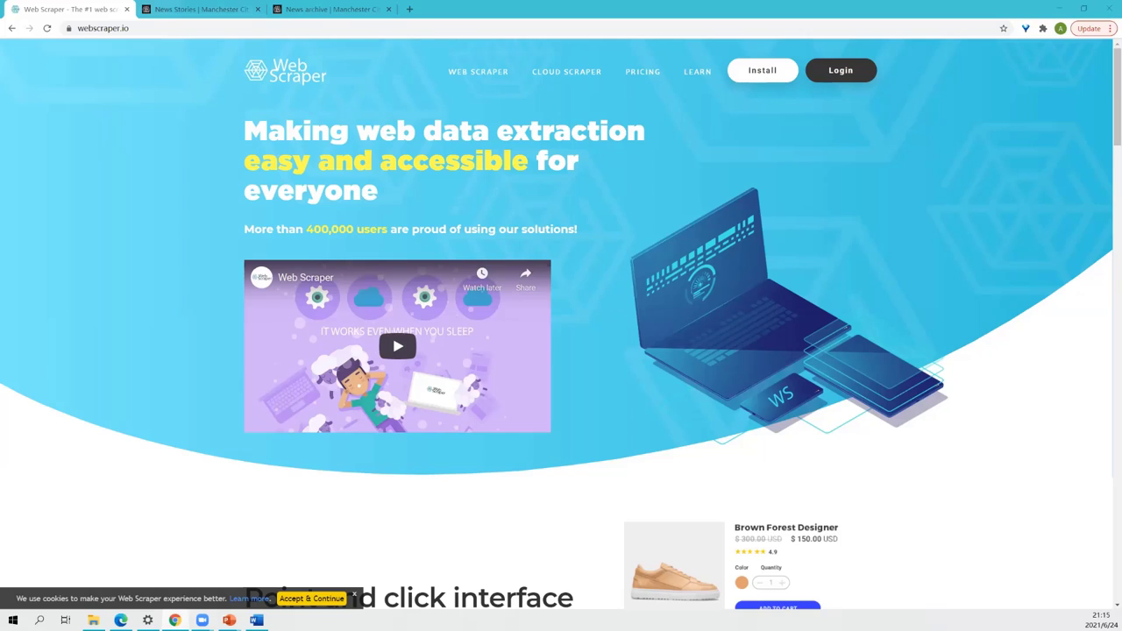
Open the Web Scraper extension's Chrome Web Store page from the install link on webscraper.io.
{"action": "left_click", "coordinate": [92, 29]}
{"action": "left_click", "coordinate": [691, 76]}
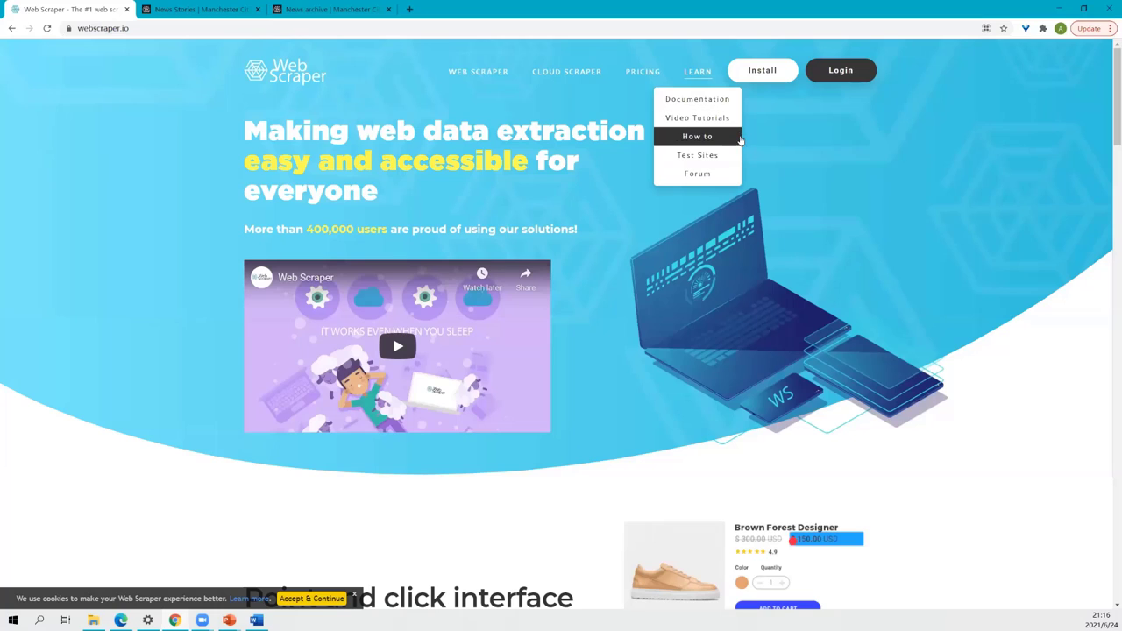
{"action": "left_click", "coordinate": [757, 74]}
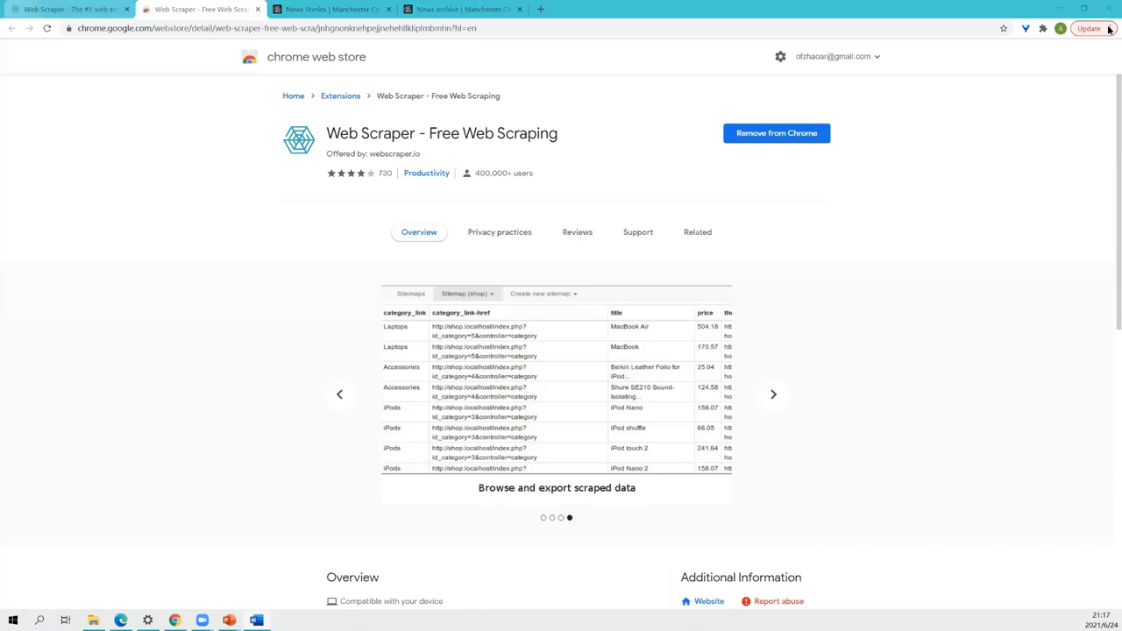
Return to the webscraper.io page and open the browser's Extensions page.
{"action": "key", "text": "ctrl+shift+Tab"}
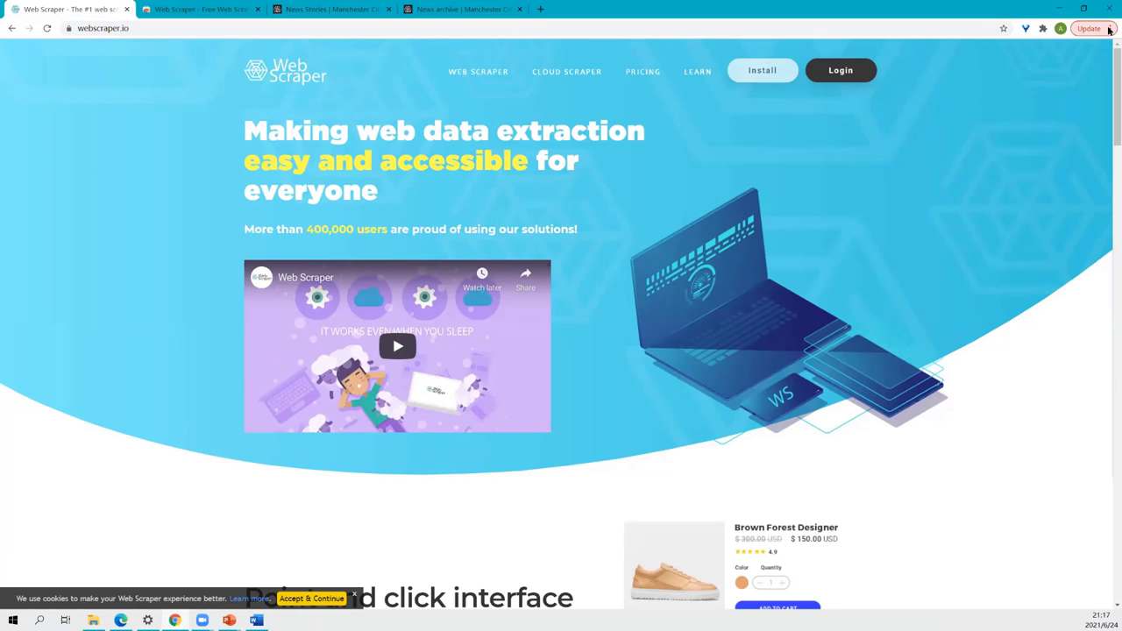
{"action": "left_click", "coordinate": [1109, 29]}
{"action": "mouse_move", "coordinate": [1001, 202]}
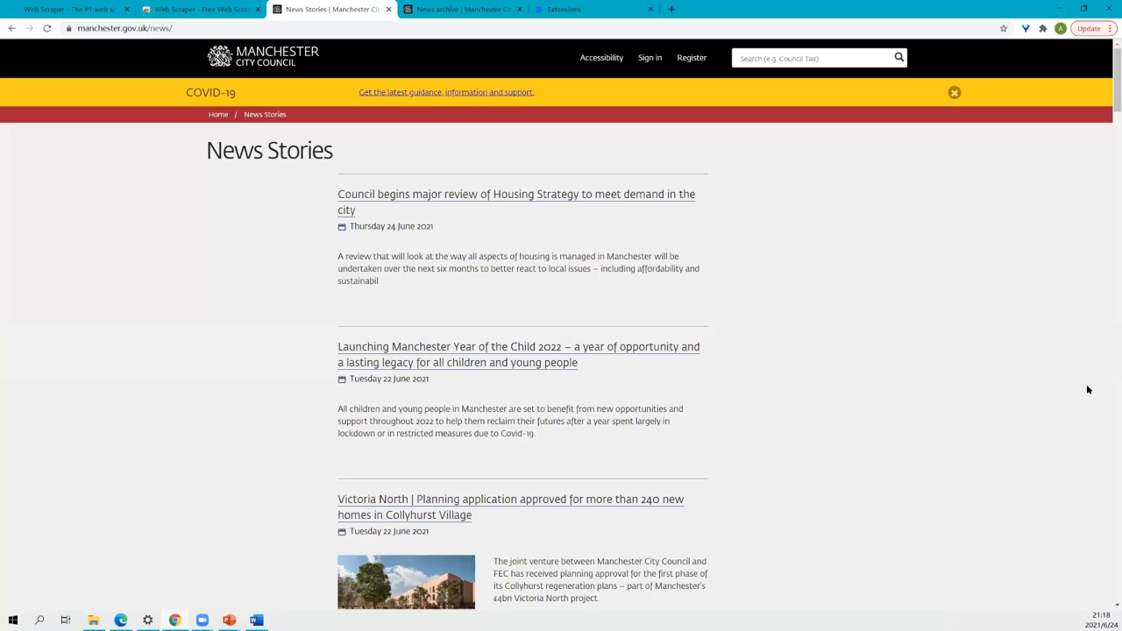
Open Web Scraper in the developer tools on the Manchester City Council News Stories page.
{"action": "key", "text": "ctrl+l"}
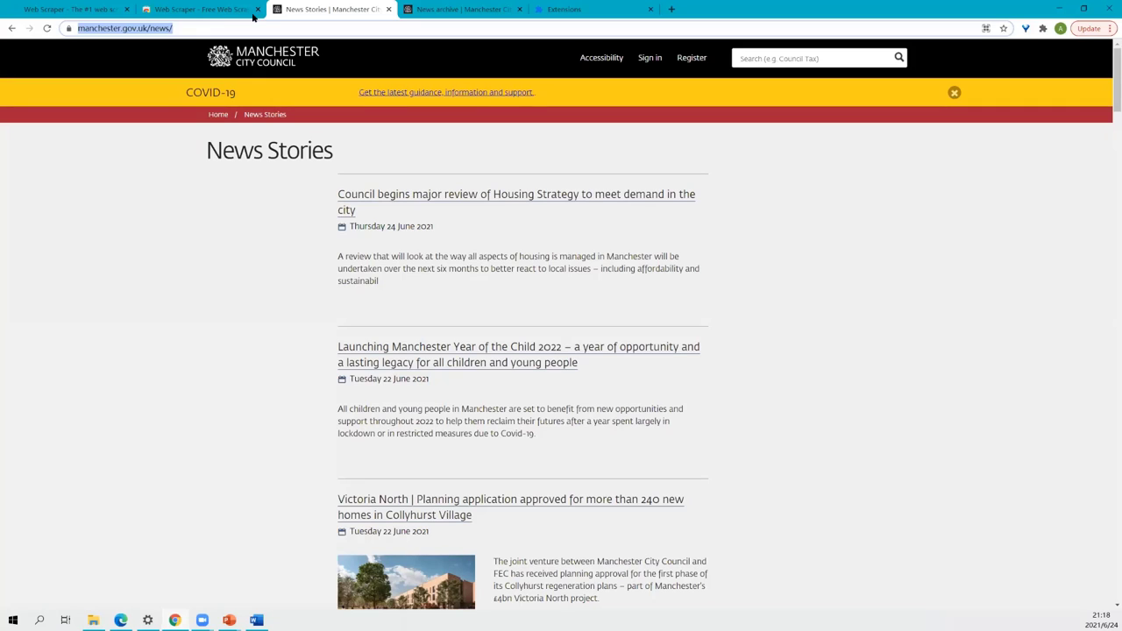
{"action": "left_click", "coordinate": [631, 127]}
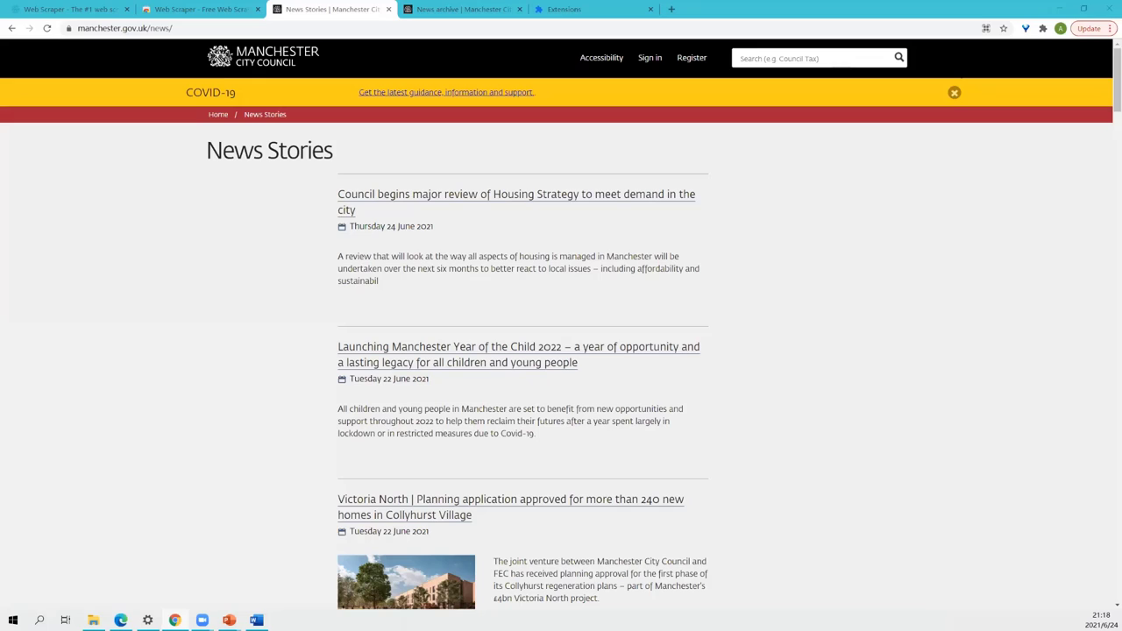
{"action": "left_click", "coordinate": [1110, 29]}
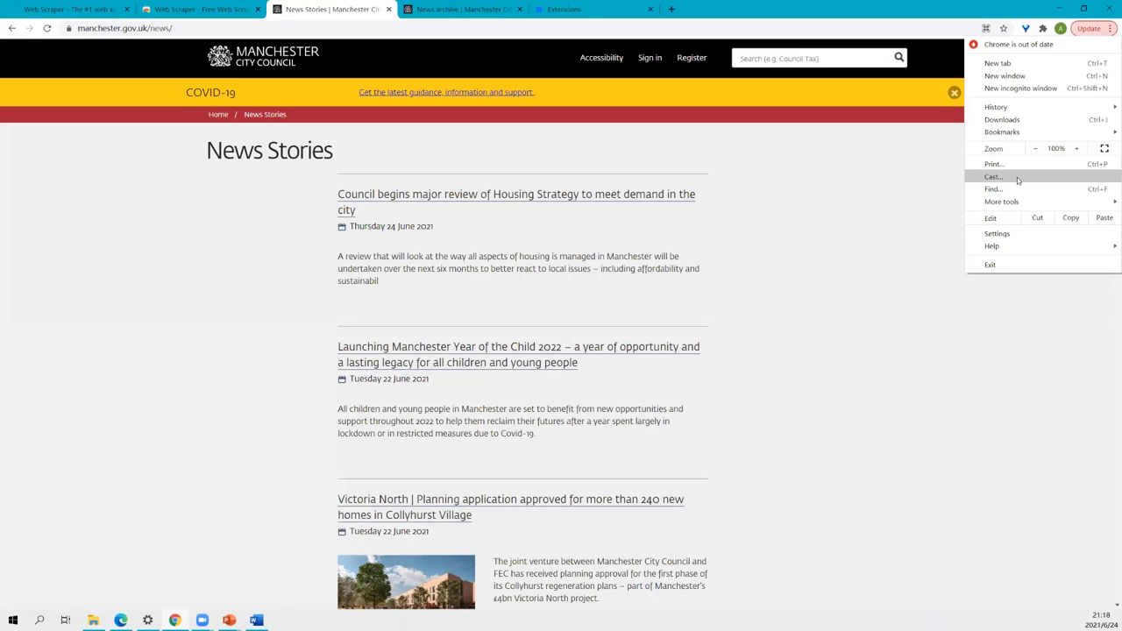
{"action": "key", "text": "ctrl+shift+i"}
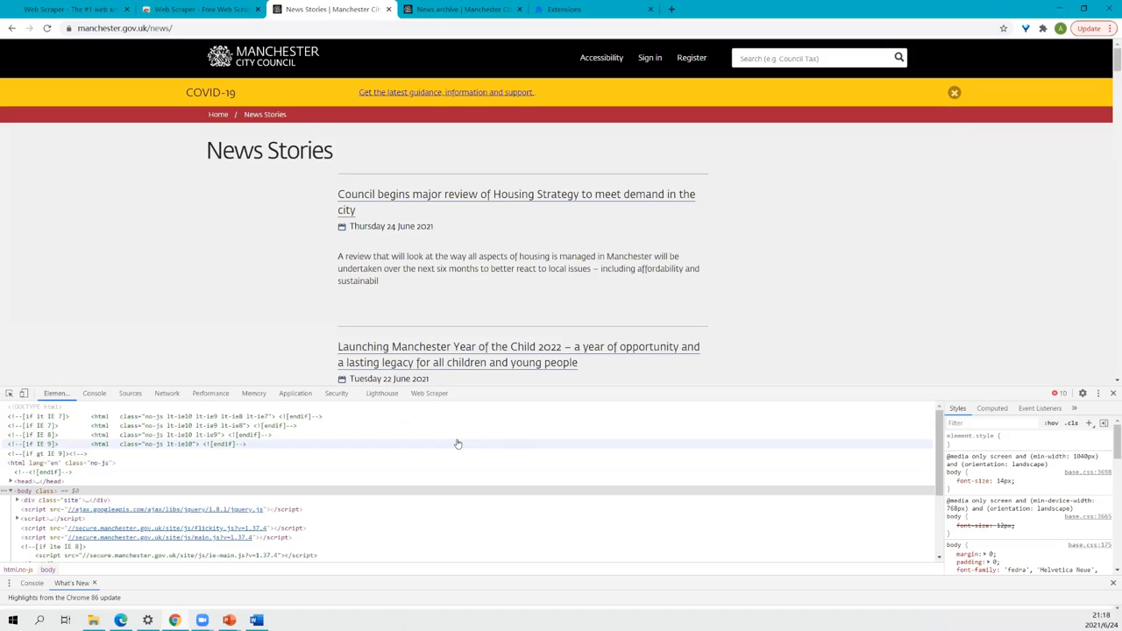
{"action": "left_click", "coordinate": [431, 394]}
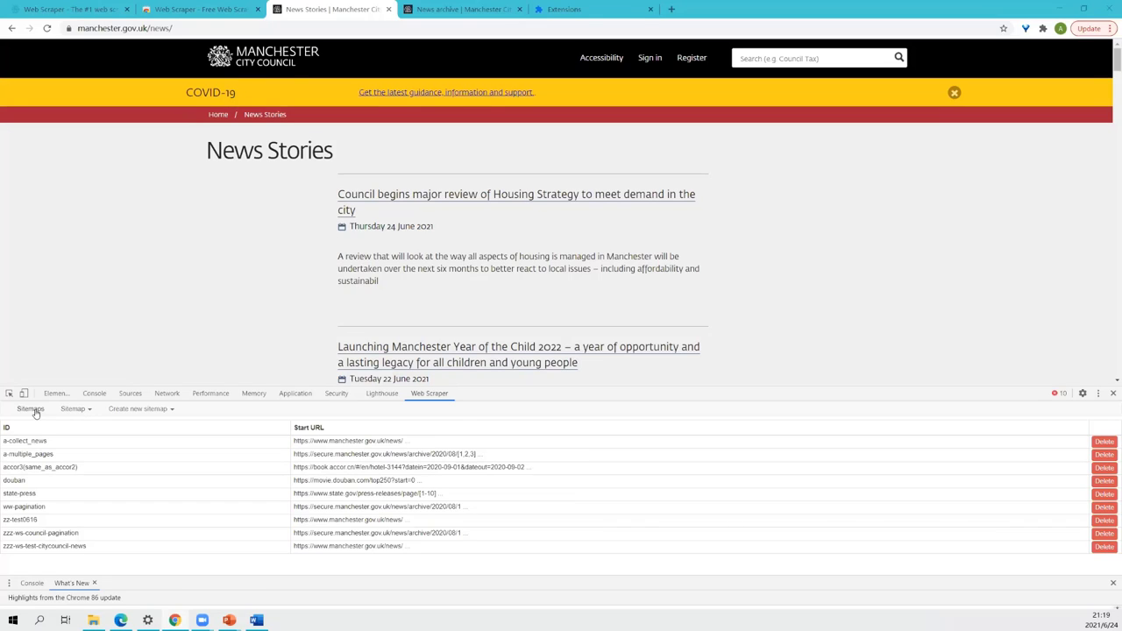
Start a new sitemap in Web Scraper and name it a-task1.
{"action": "left_click", "coordinate": [128, 410]}
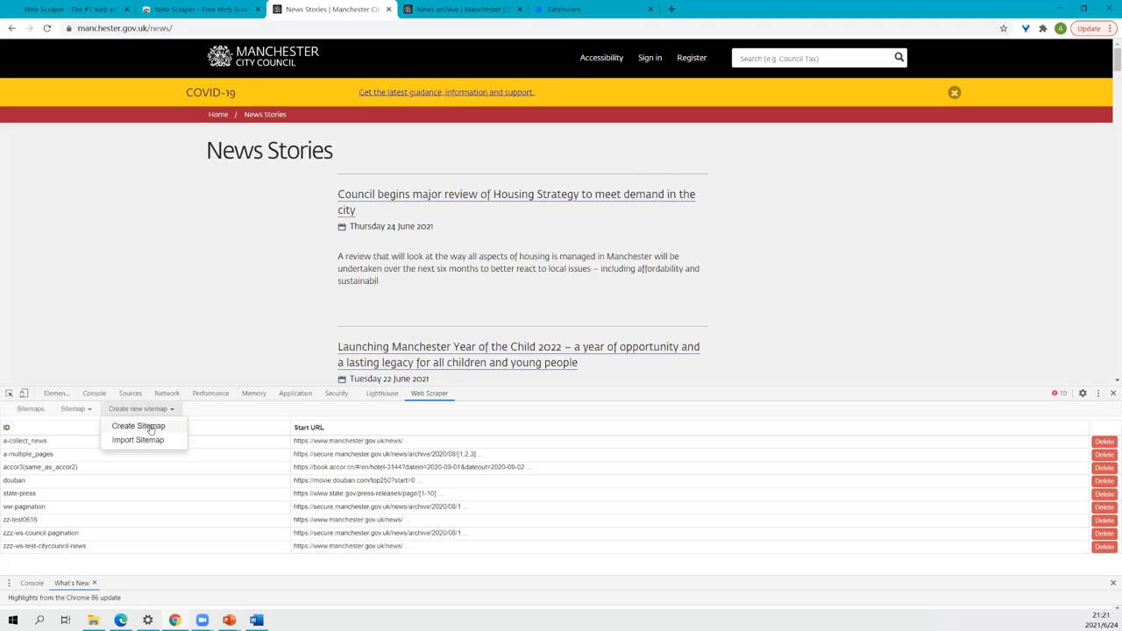
{"action": "left_click", "coordinate": [138, 426]}
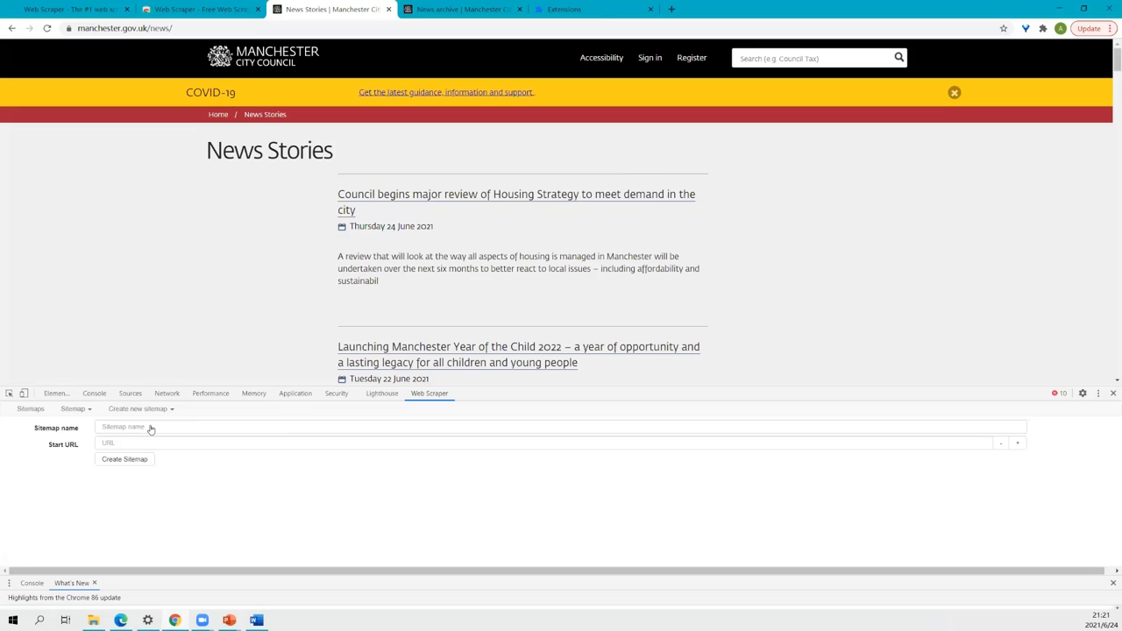
{"action": "left_click", "coordinate": [141, 427]}
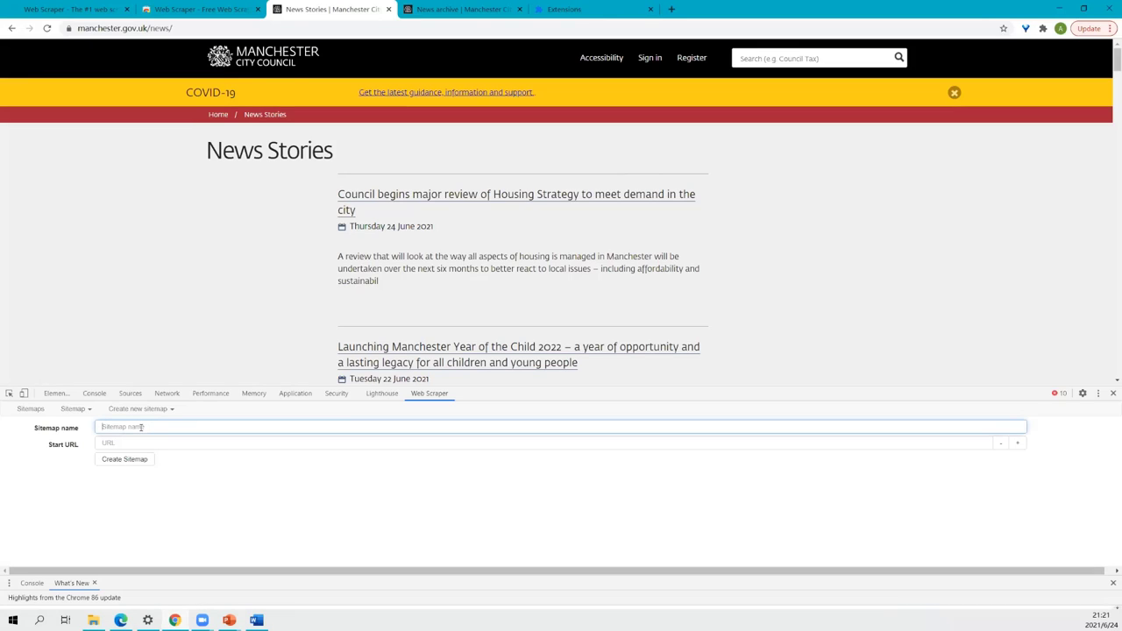
{"action": "type", "text": "a"}
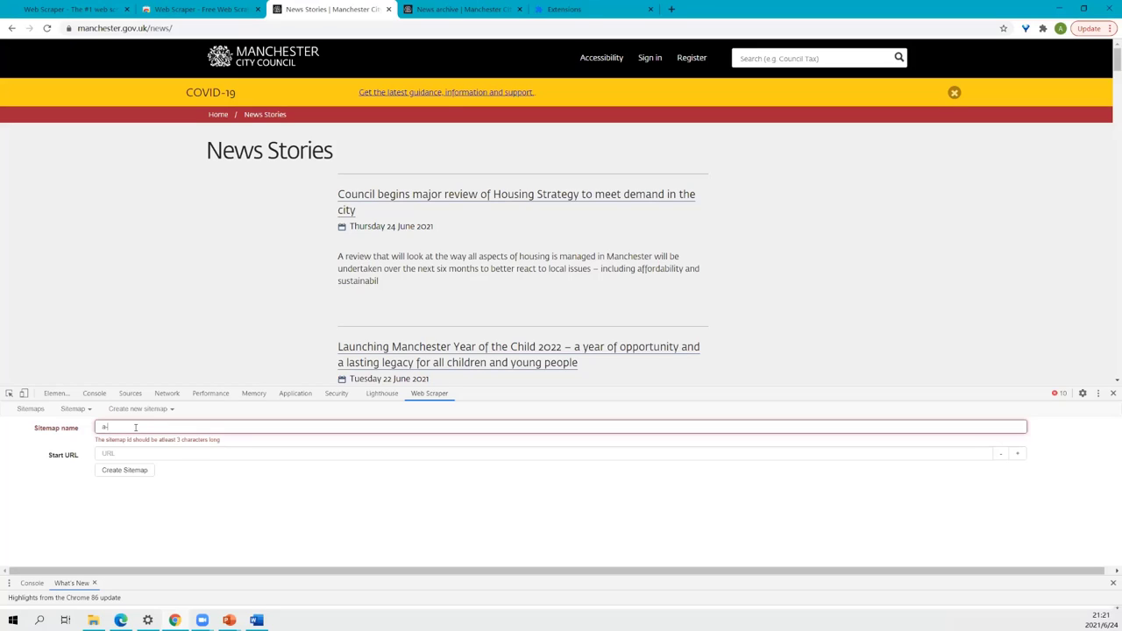
{"action": "type", "text": "-ta"}
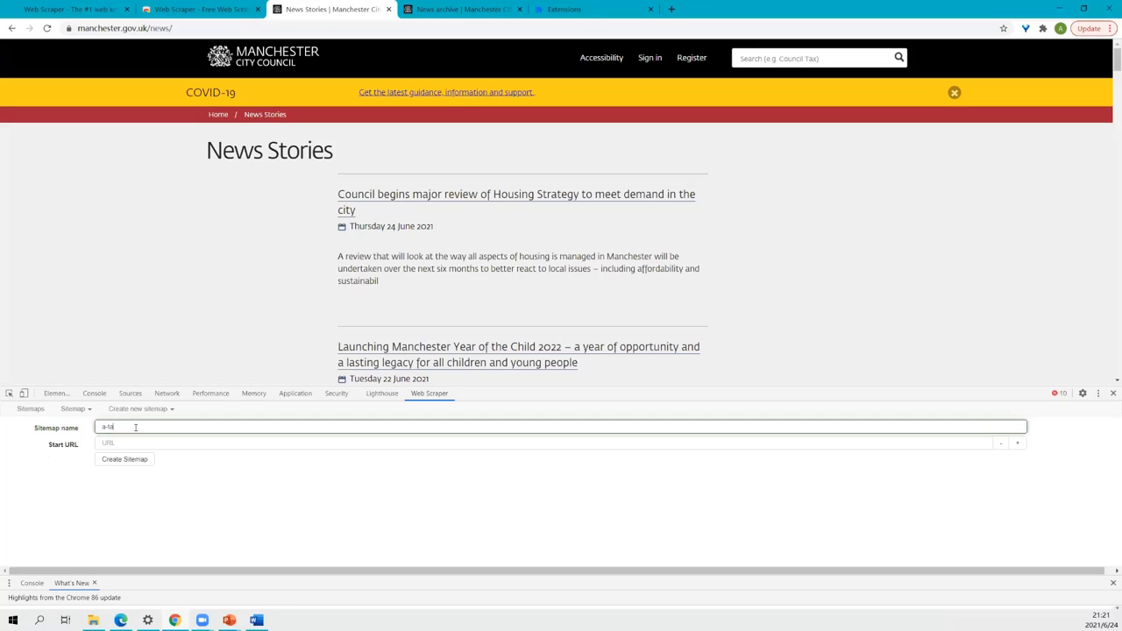
{"action": "type", "text": "sk1"}
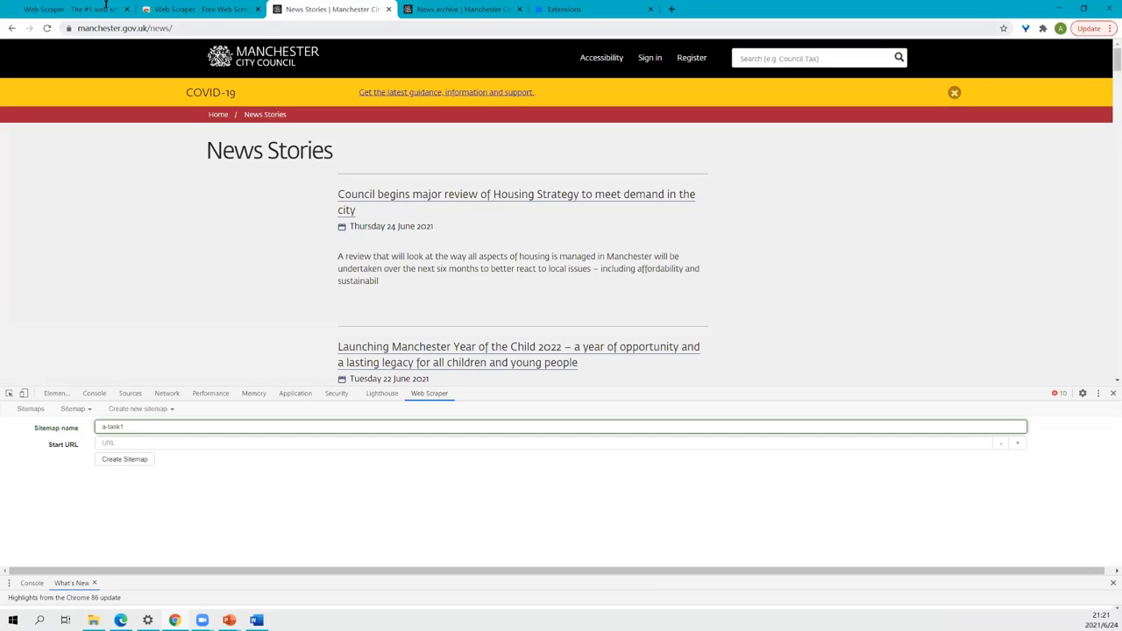
{"action": "left_click", "coordinate": [123, 28]}
{"action": "key", "text": "ctrl+c"}
{"action": "left_click", "coordinate": [134, 442]}
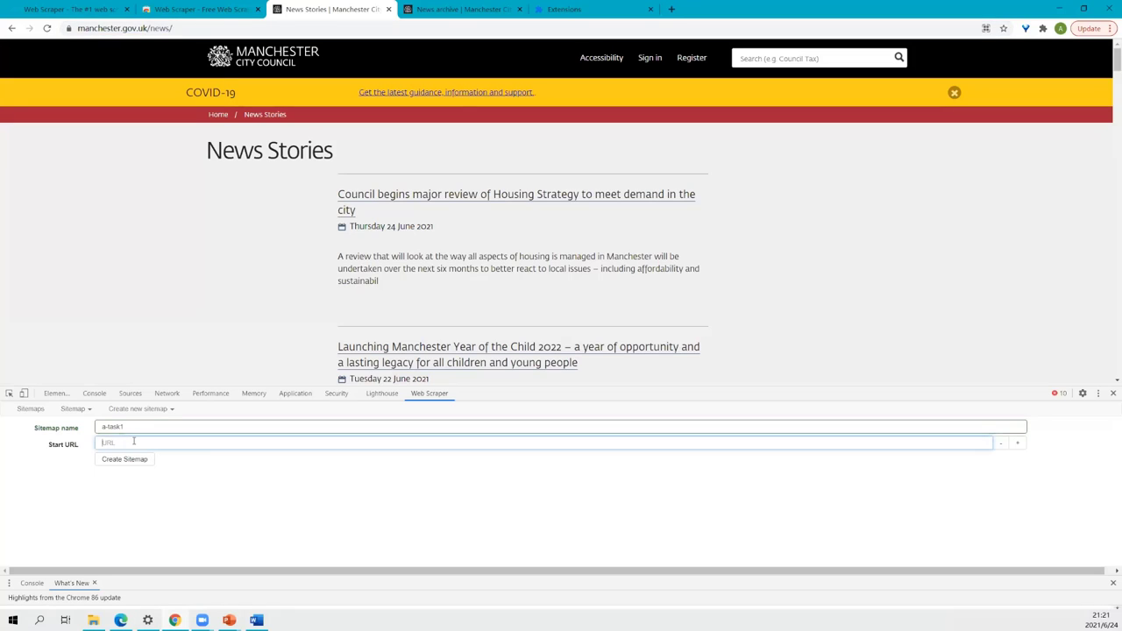
{"action": "key", "text": "ctrl+v"}
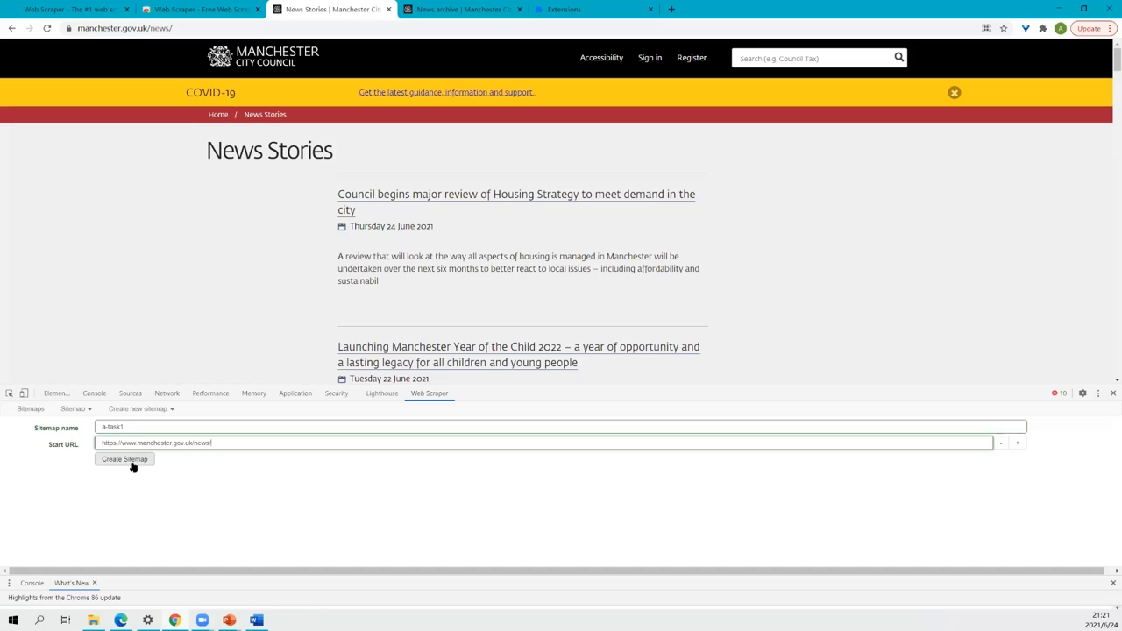
{"action": "left_click", "coordinate": [132, 465]}
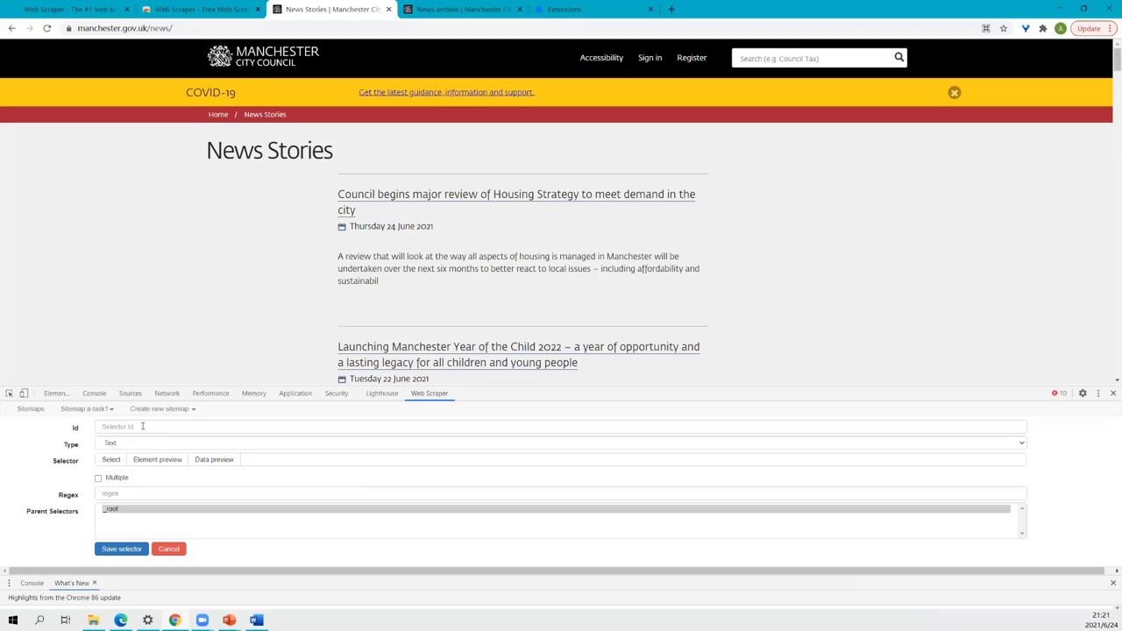
Add a new text selector to the sitemap with the id title.
{"action": "left_click", "coordinate": [137, 427]}
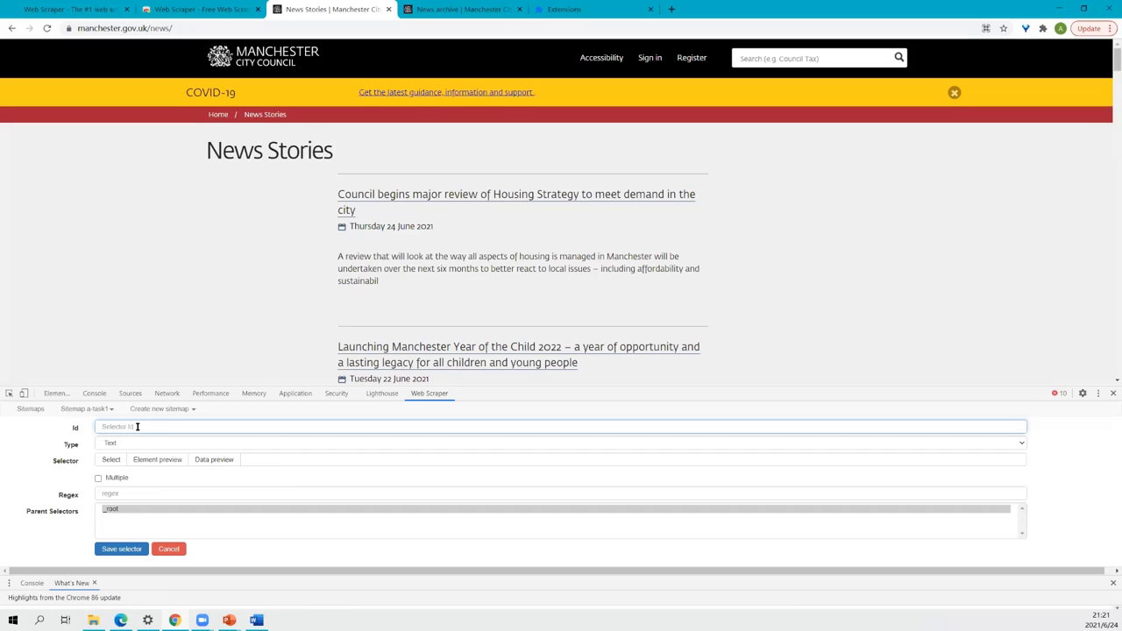
{"action": "type", "text": "ti"}
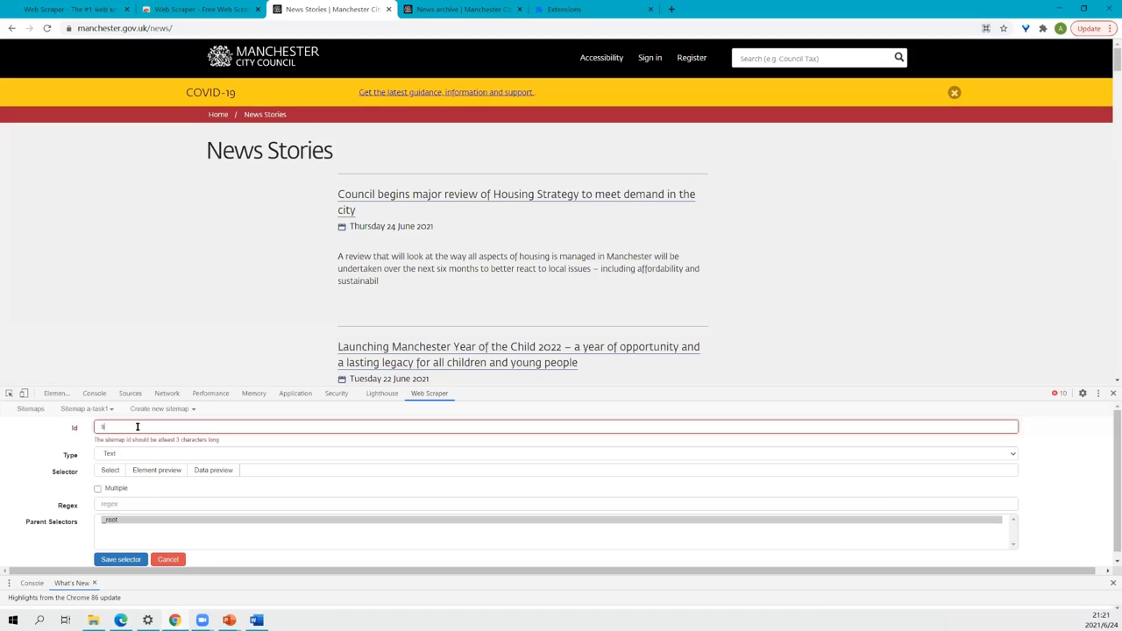
{"action": "type", "text": "tle"}
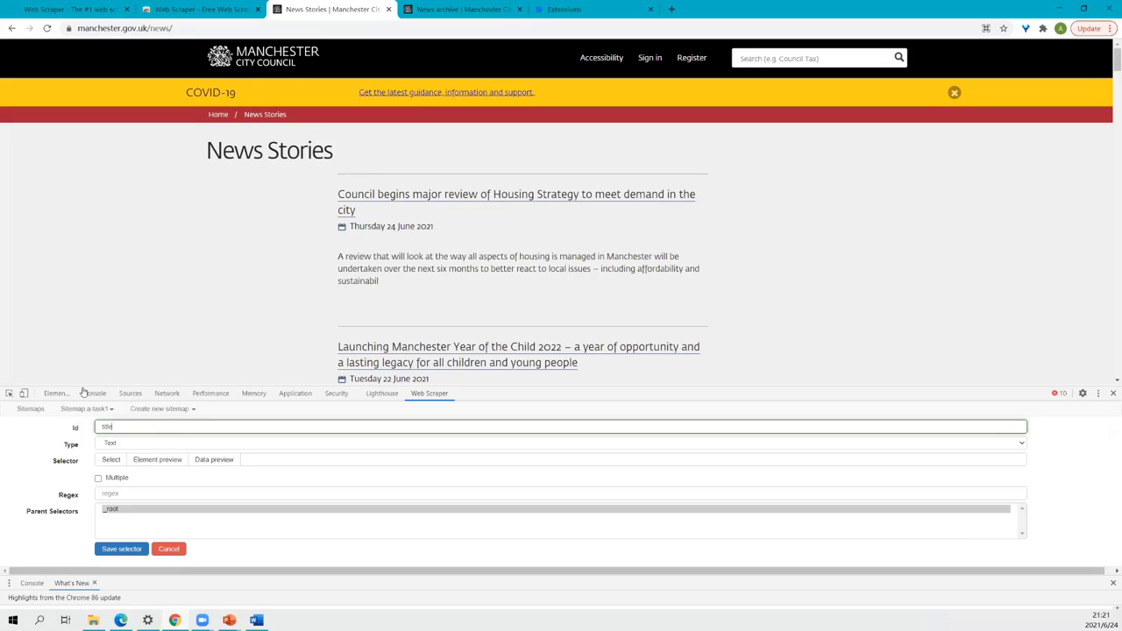
Pick the news headline links on the page as the title selector's target, giving the selector h2 a.
{"action": "left_click", "coordinate": [107, 461]}
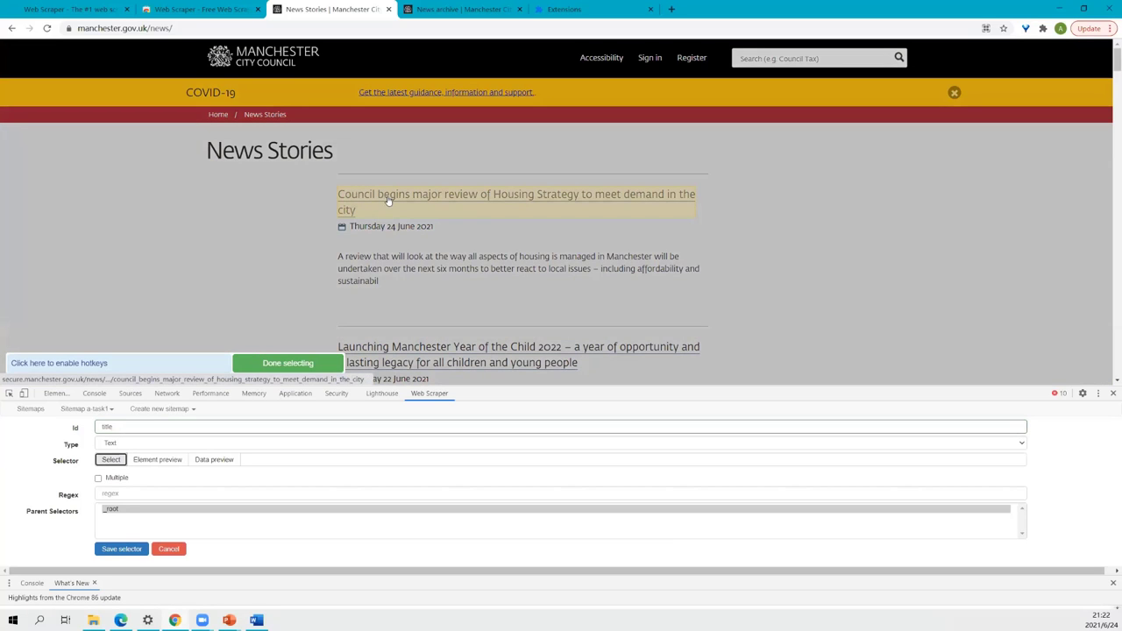
{"action": "left_click", "coordinate": [390, 203]}
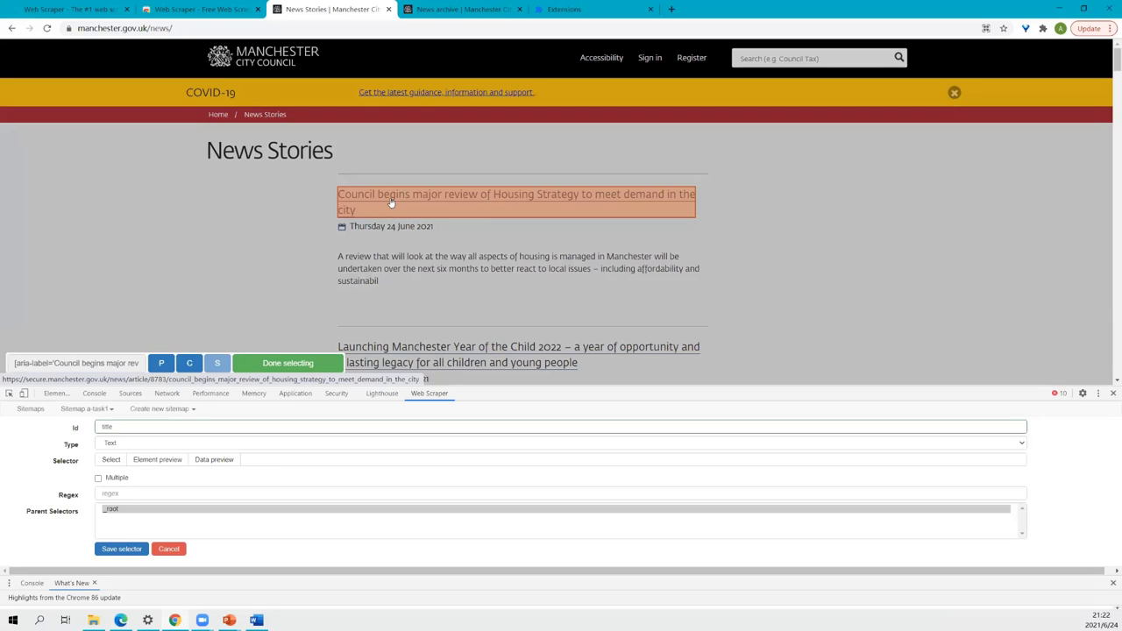
{"action": "scroll", "coordinate": [743, 63], "scroll_direction": "down", "scroll_amount": 1}
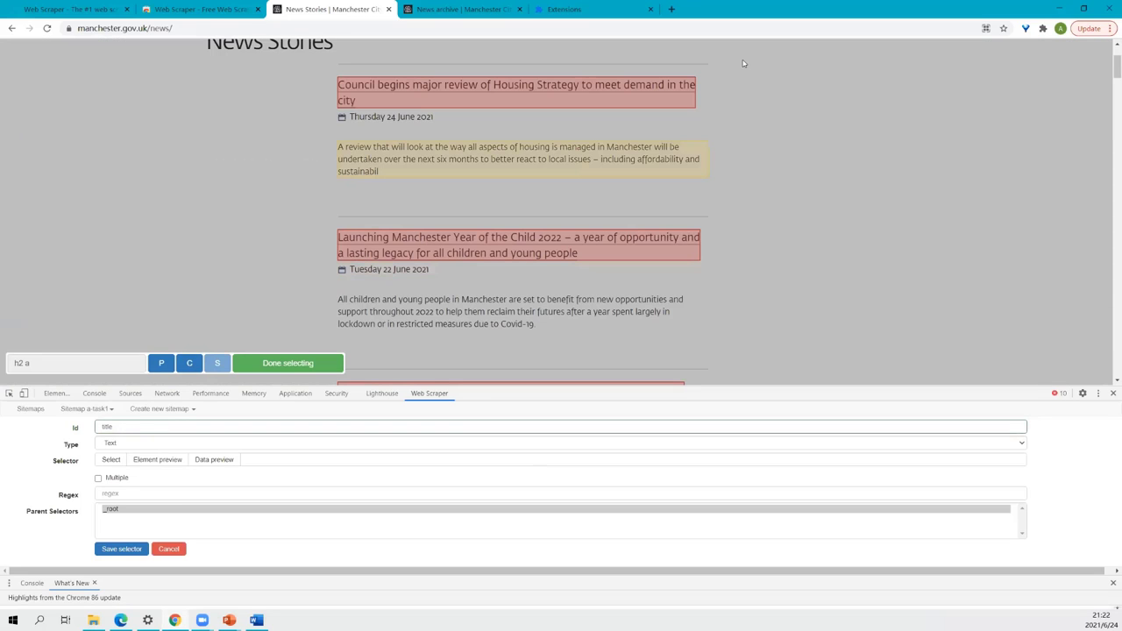
{"action": "scroll", "coordinate": [570, 242], "scroll_direction": "down", "scroll_amount": 3}
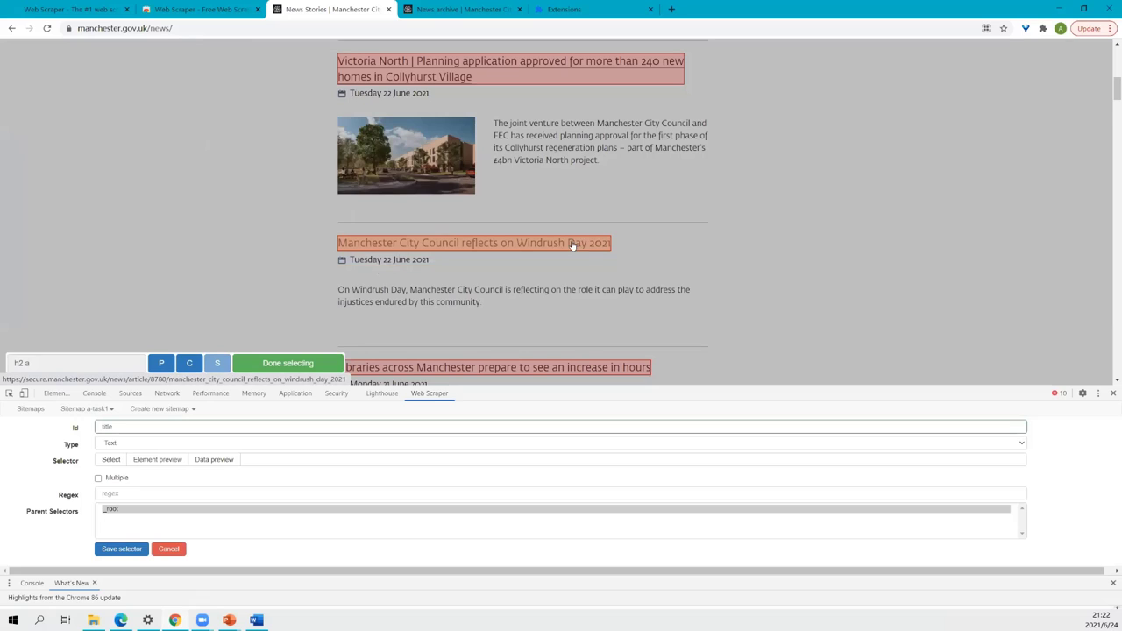
{"action": "scroll", "coordinate": [568, 246], "scroll_direction": "down", "scroll_amount": 2}
{"action": "scroll", "coordinate": [568, 245], "scroll_direction": "down", "scroll_amount": 5}
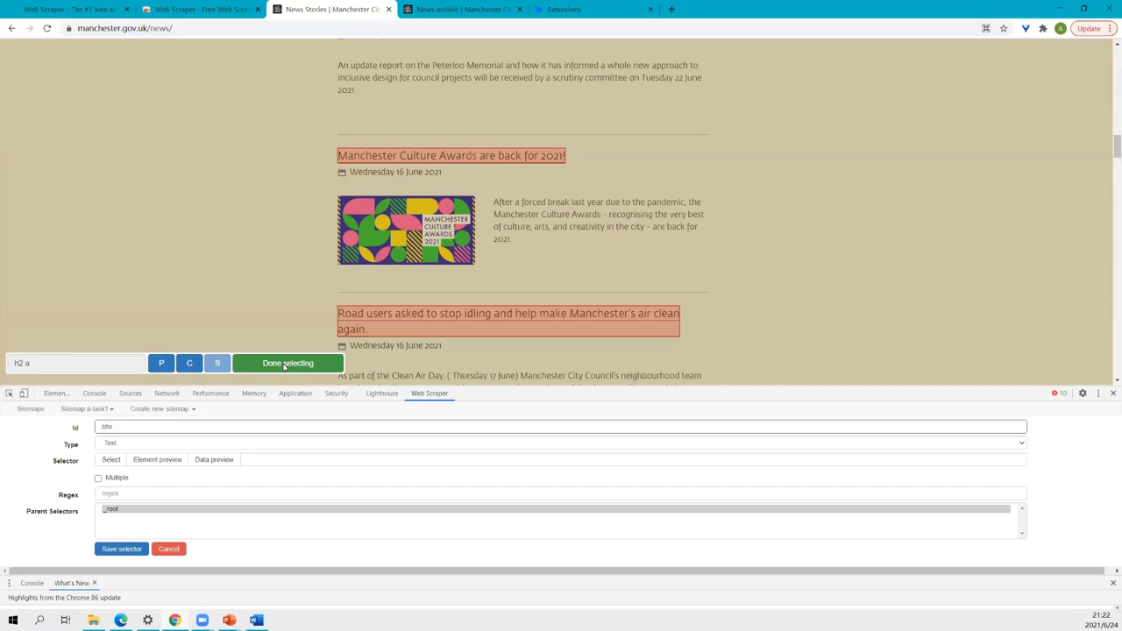
{"action": "left_click", "coordinate": [287, 363]}
Preview the elements and the data that the title selector matches.
{"action": "left_click", "coordinate": [158, 459]}
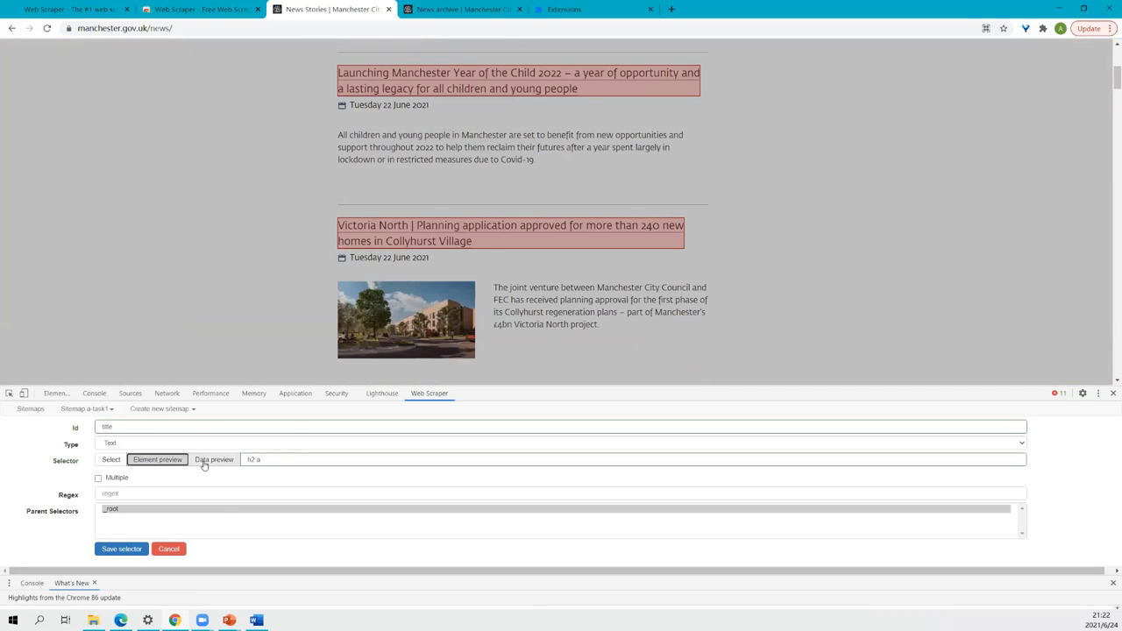
{"action": "left_click", "coordinate": [214, 459]}
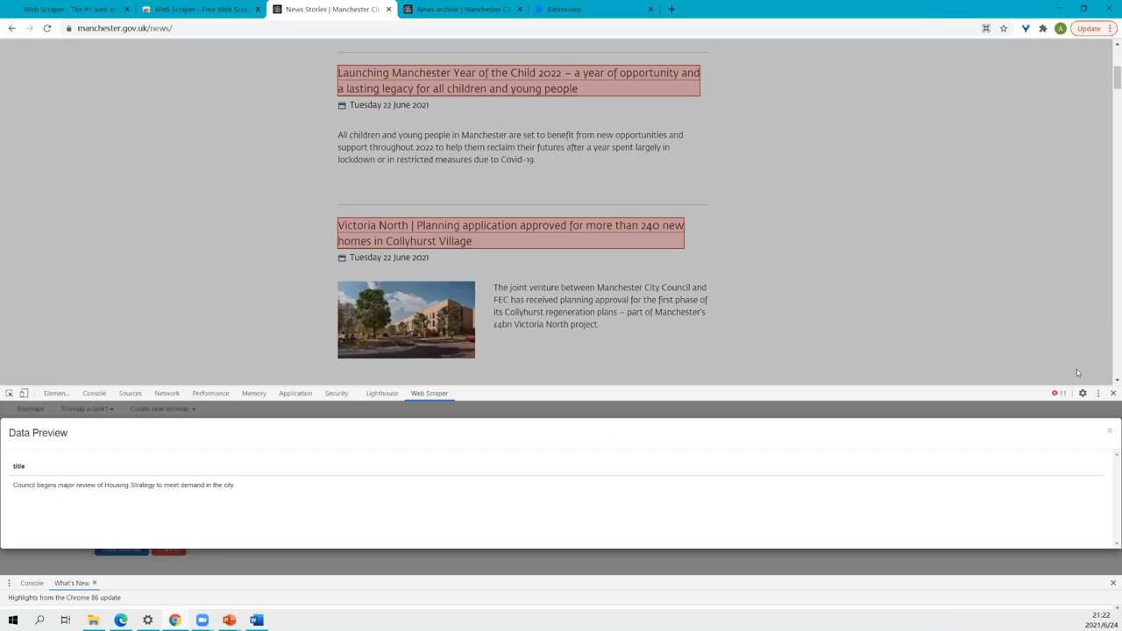
{"action": "left_click", "coordinate": [1108, 430]}
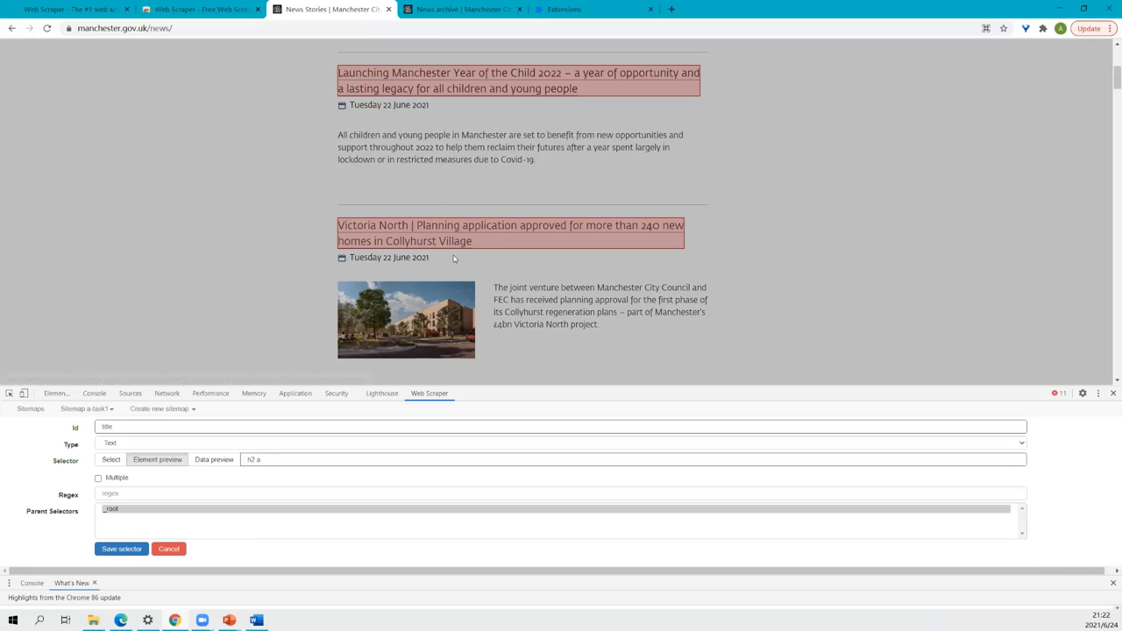
Enable Multiple for the title selector and save it after checking the full list of headlines in the data preview.
{"action": "scroll", "coordinate": [453, 257], "scroll_direction": "down", "scroll_amount": 3}
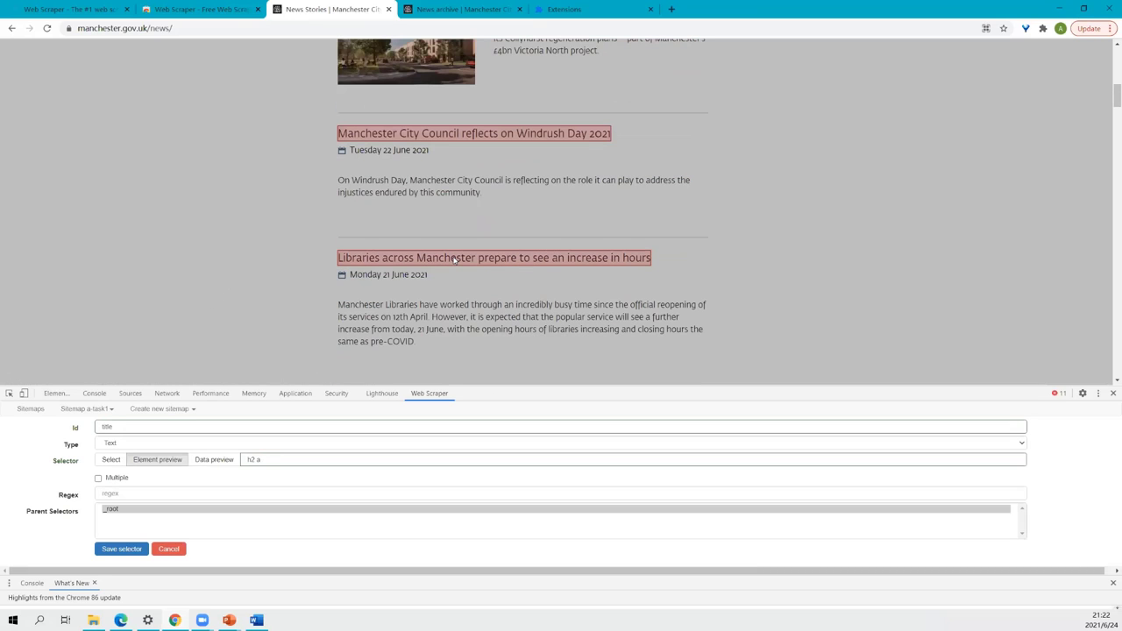
{"action": "left_click", "coordinate": [107, 478]}
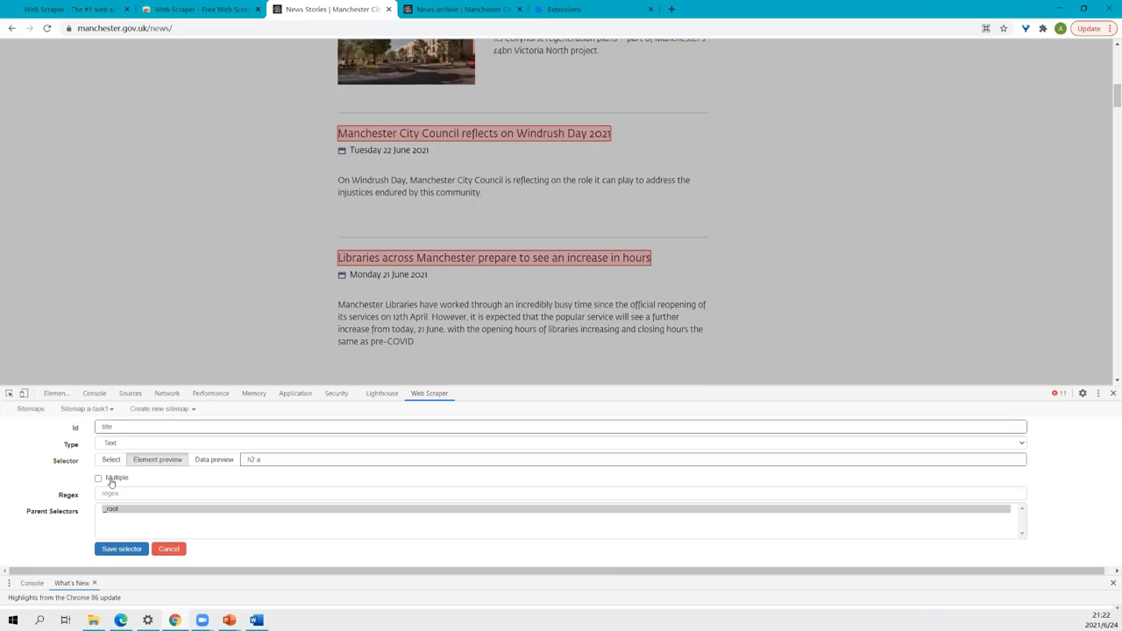
{"action": "left_click", "coordinate": [212, 460]}
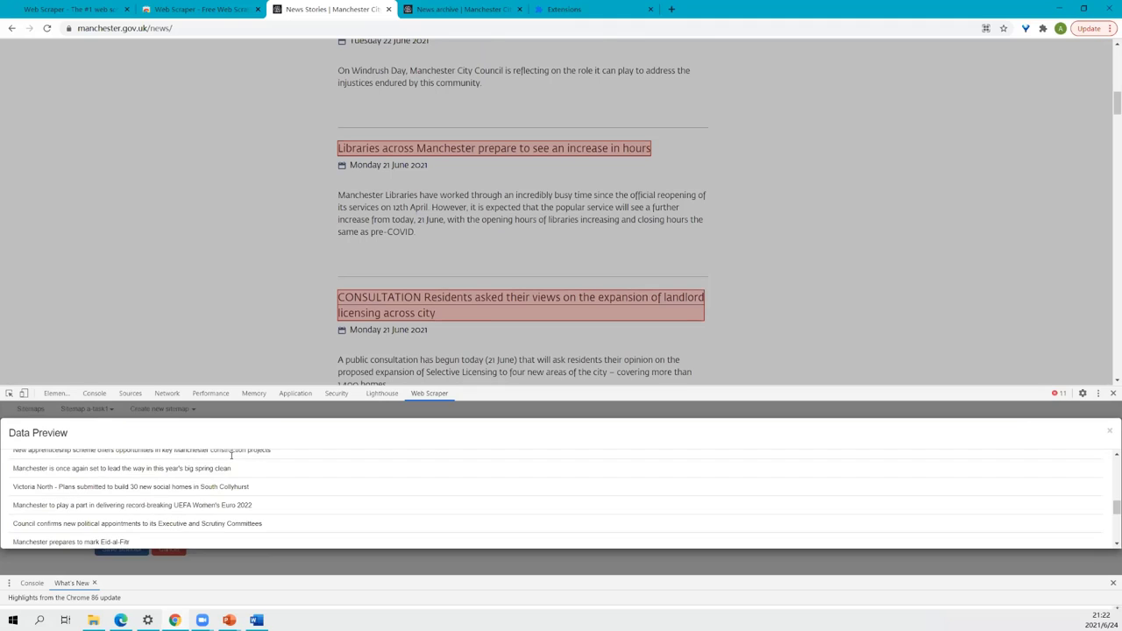
{"action": "scroll", "coordinate": [231, 456], "scroll_direction": "down", "scroll_amount": 10}
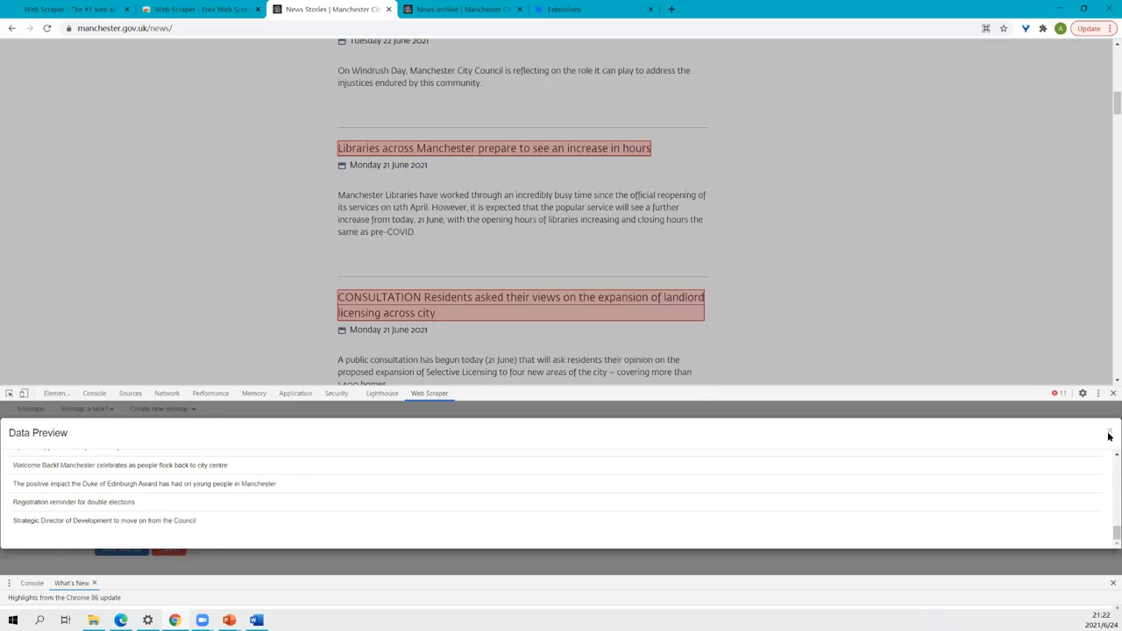
{"action": "key", "text": "Escape"}
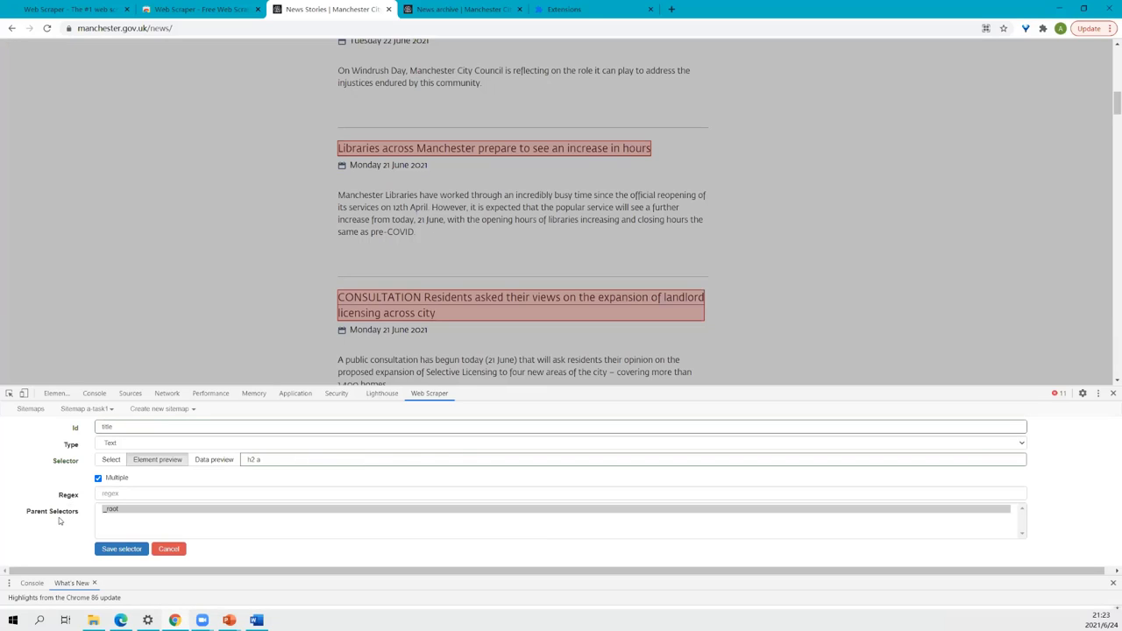
{"action": "left_click", "coordinate": [121, 549]}
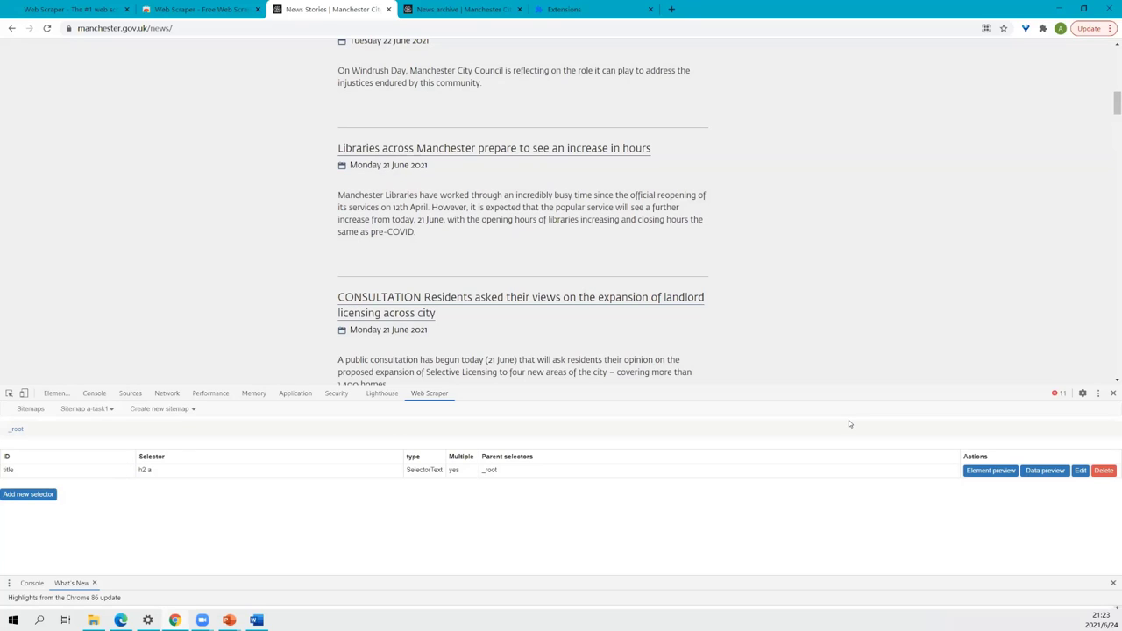
Scrape the a-task1 sitemap with the default request interval and page load delay, then refresh the data and review the scraped headlines.
{"action": "right_click", "coordinate": [938, 459]}
{"action": "left_click", "coordinate": [966, 484]}
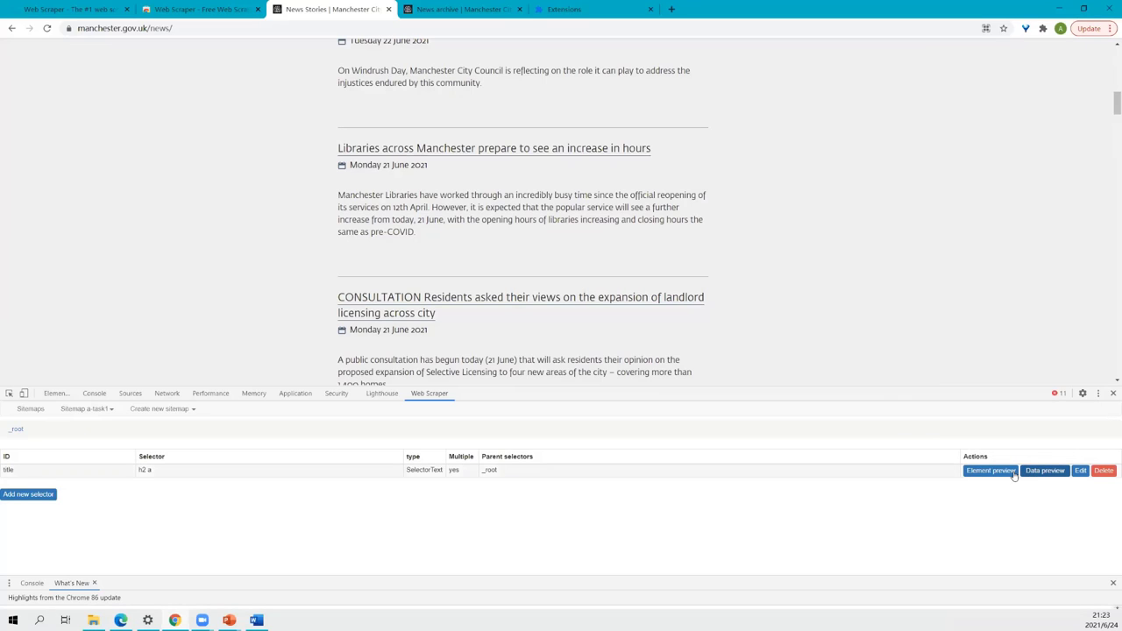
{"action": "left_click", "coordinate": [100, 415]}
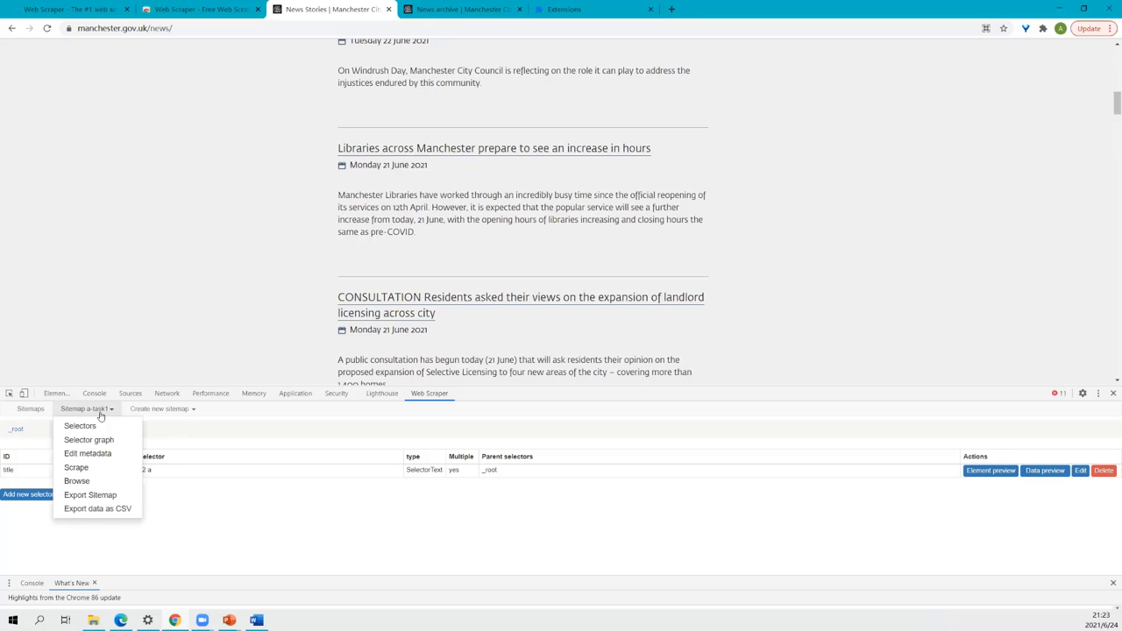
{"action": "left_click", "coordinate": [76, 467]}
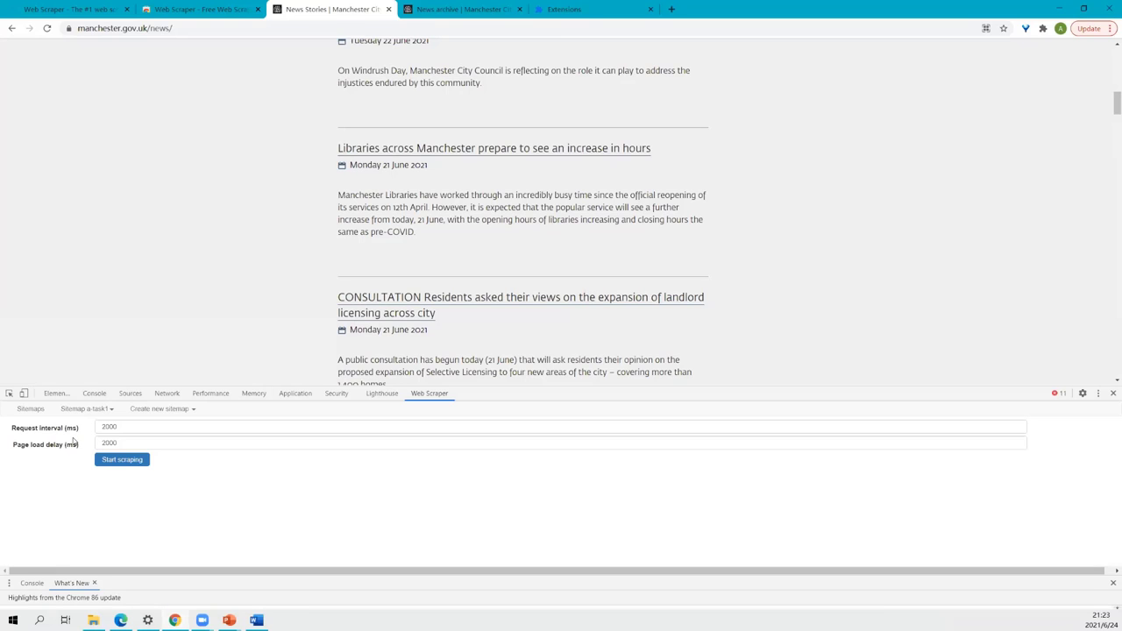
{"action": "left_click", "coordinate": [122, 459]}
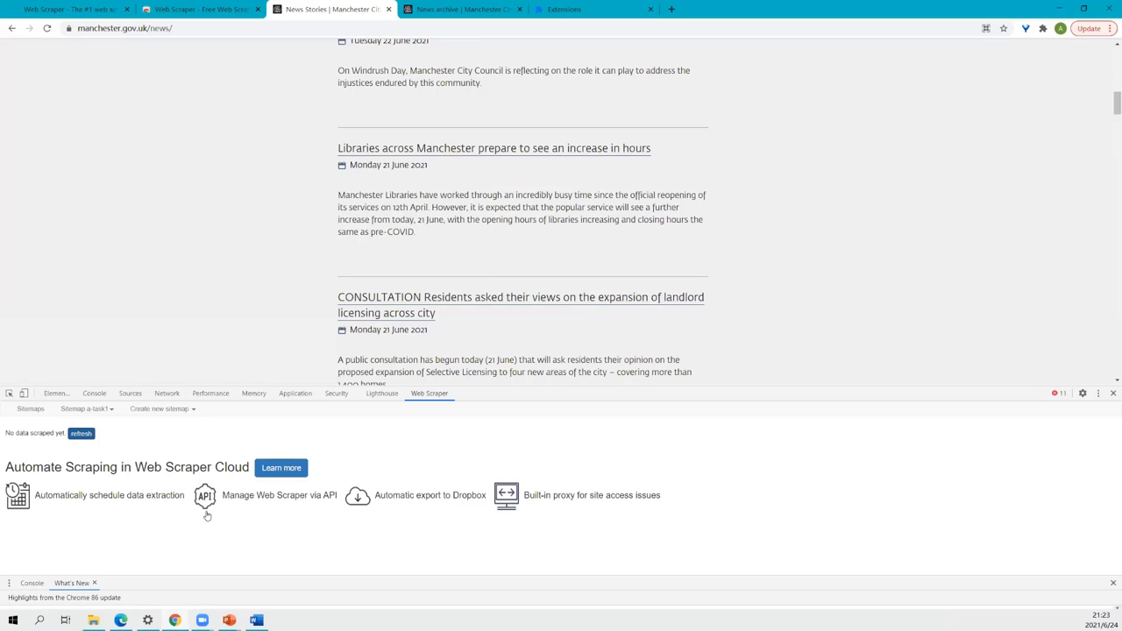
{"action": "left_click", "coordinate": [80, 433]}
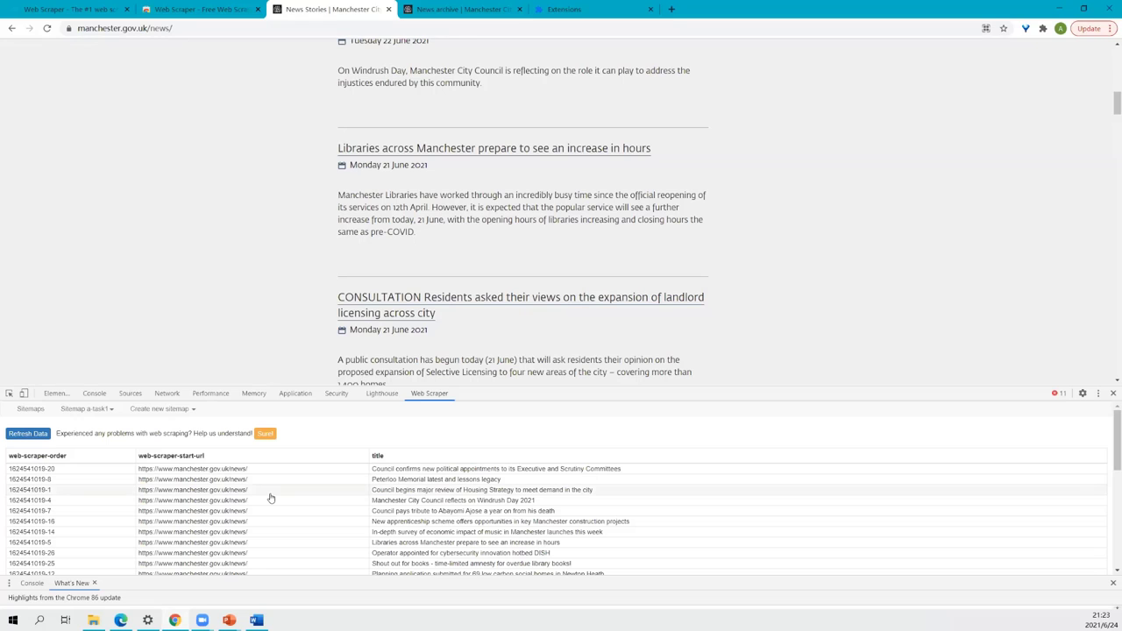
{"action": "scroll", "coordinate": [422, 471], "scroll_direction": "down", "scroll_amount": 5}
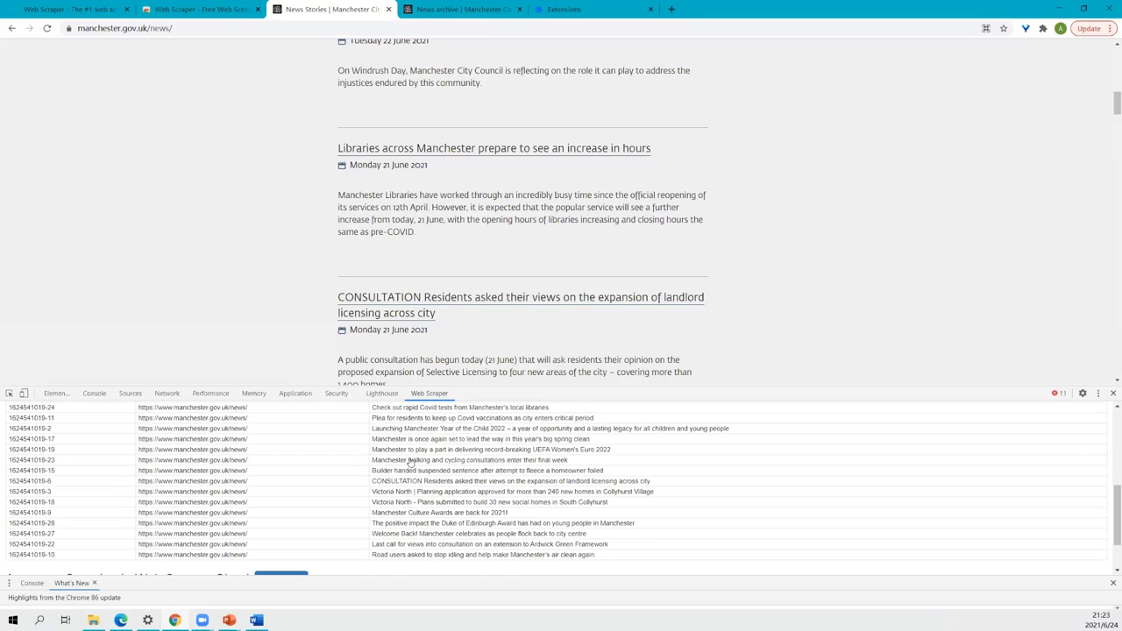
{"action": "scroll", "coordinate": [408, 461], "scroll_direction": "up", "scroll_amount": 5}
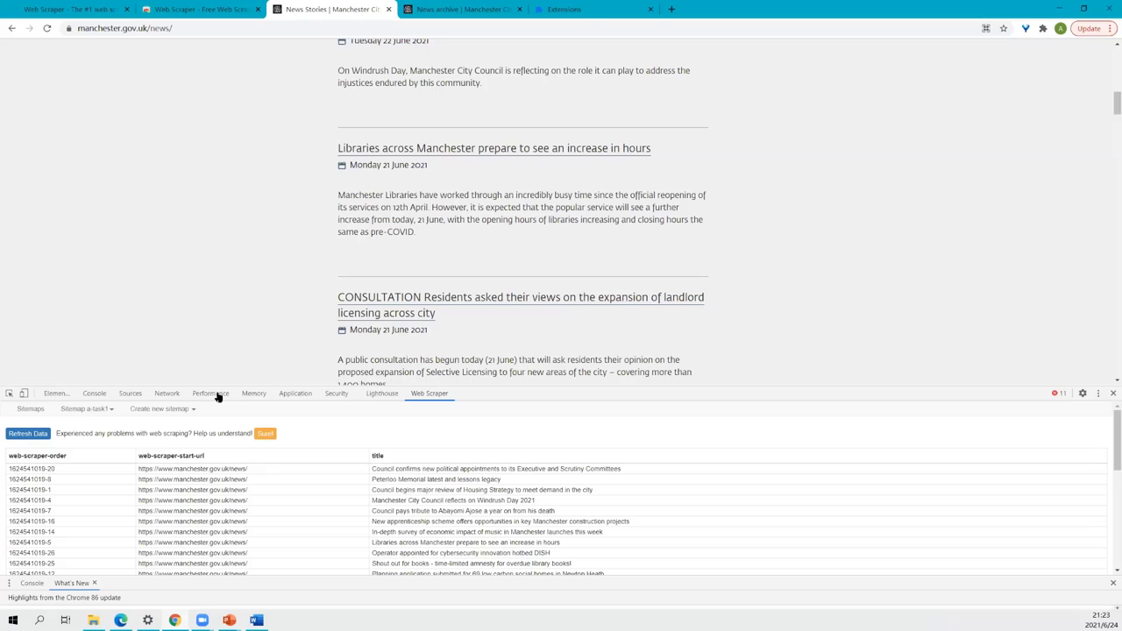
Export the scraped a-task1 data as a CSV file, download it and open a-task1.csv in Excel to check the headlines.
{"action": "left_click", "coordinate": [85, 409]}
{"action": "left_click", "coordinate": [97, 508]}
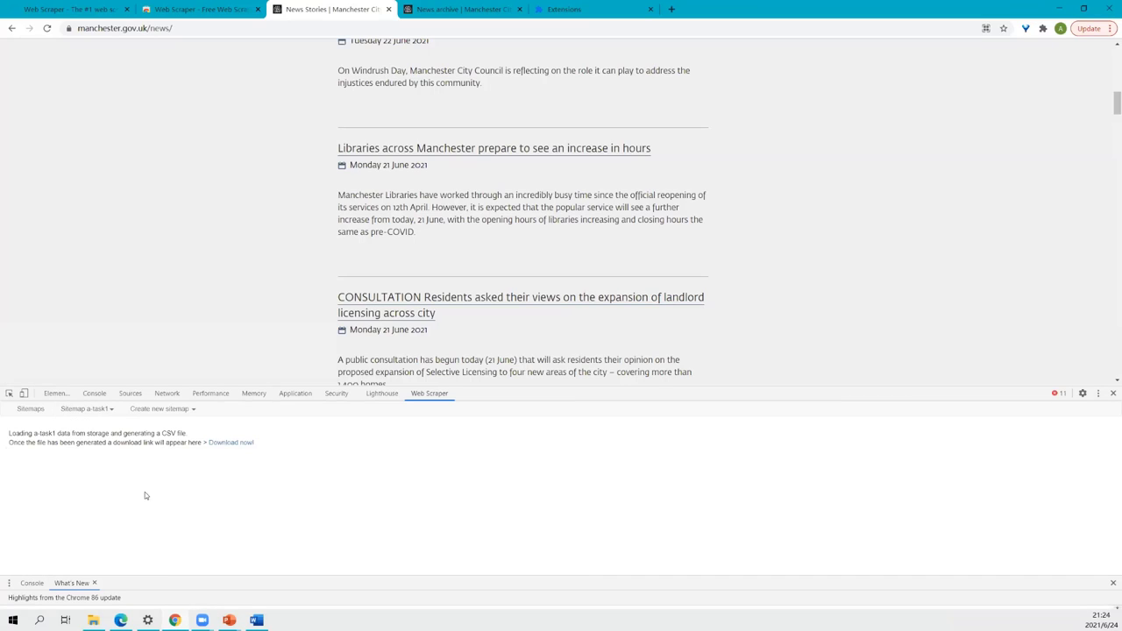
{"action": "left_click", "coordinate": [218, 444]}
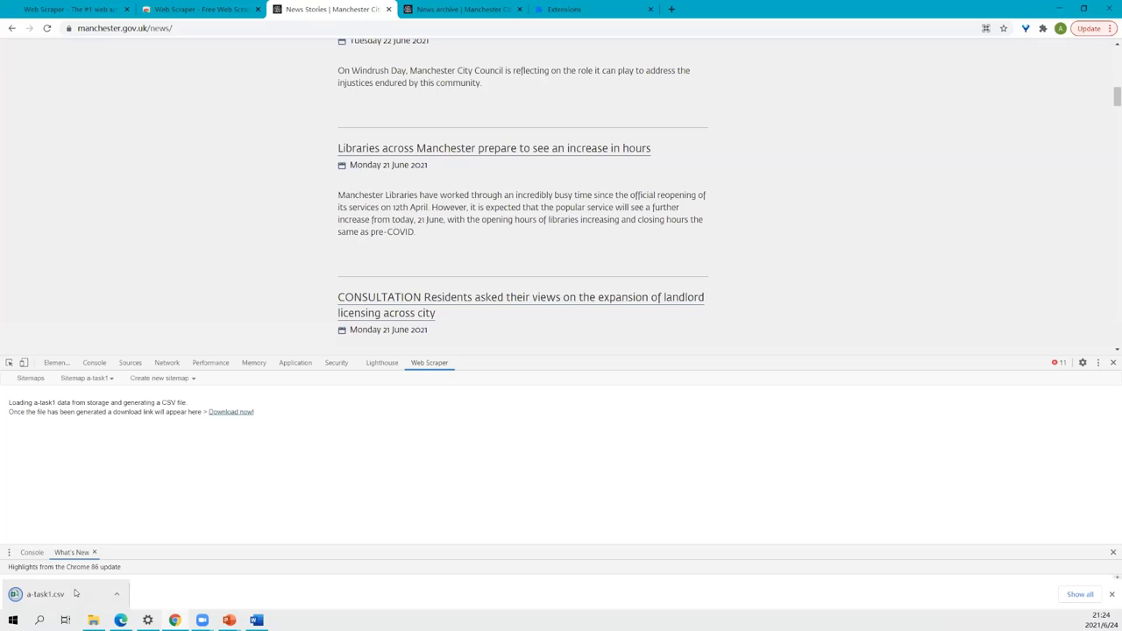
{"action": "left_click", "coordinate": [75, 593]}
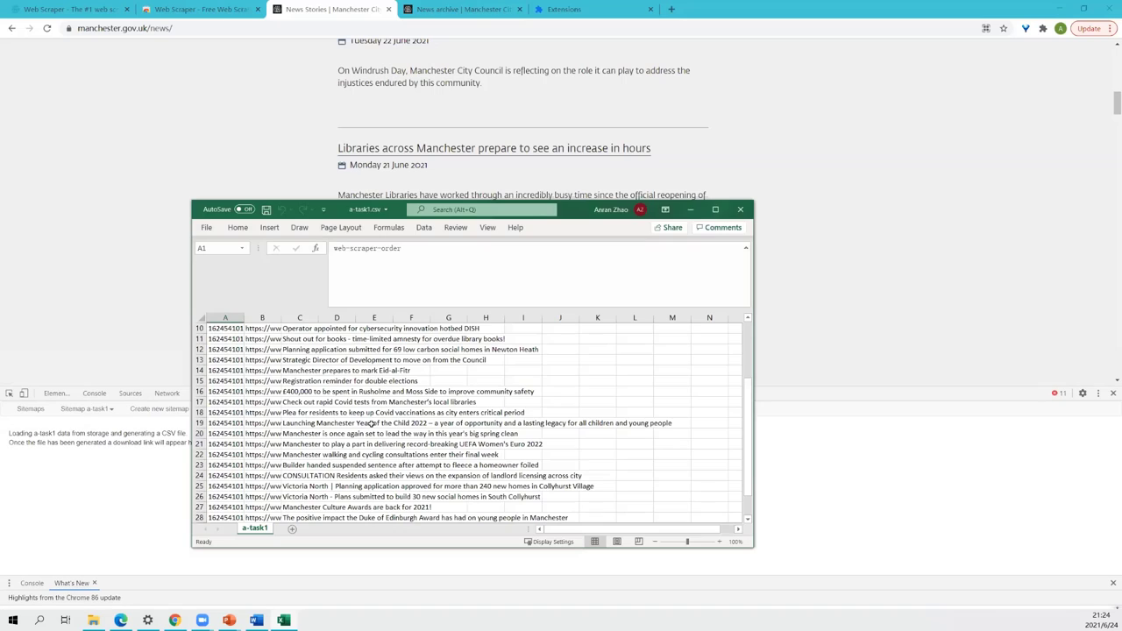
{"action": "scroll", "coordinate": [371, 423], "scroll_direction": "up", "scroll_amount": 3}
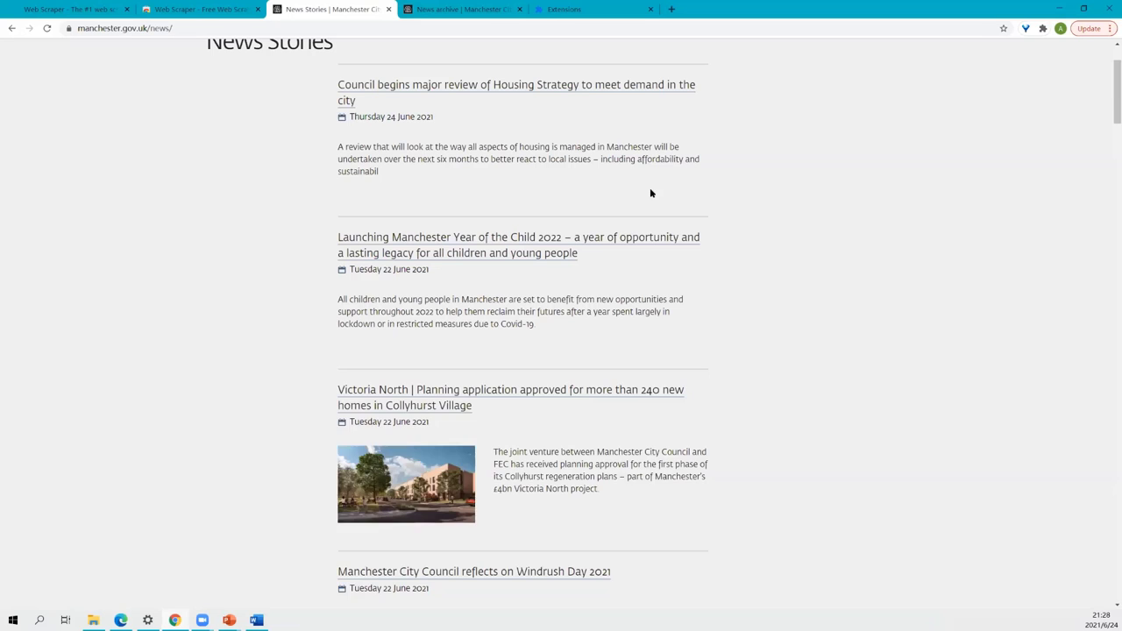
Reopen the a-task1 sitemap in Web Scraper on the News Stories page and delete both of its existing selectors.
{"action": "key", "text": "F12"}
{"action": "left_click", "coordinate": [419, 395]}
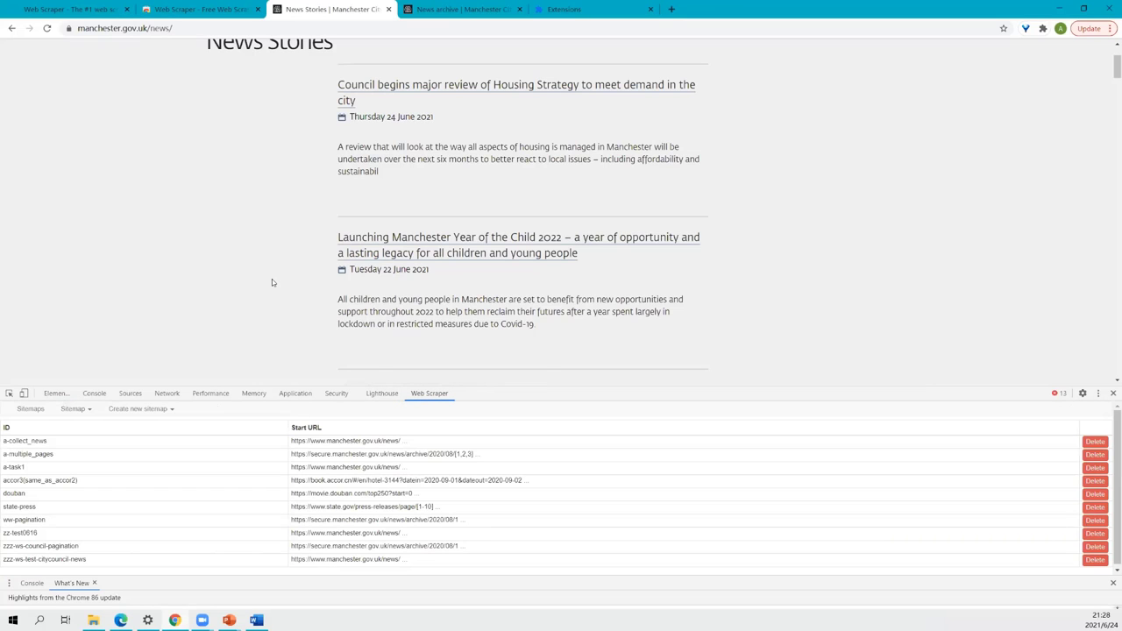
{"action": "scroll", "coordinate": [272, 279], "scroll_direction": "up", "scroll_amount": 2}
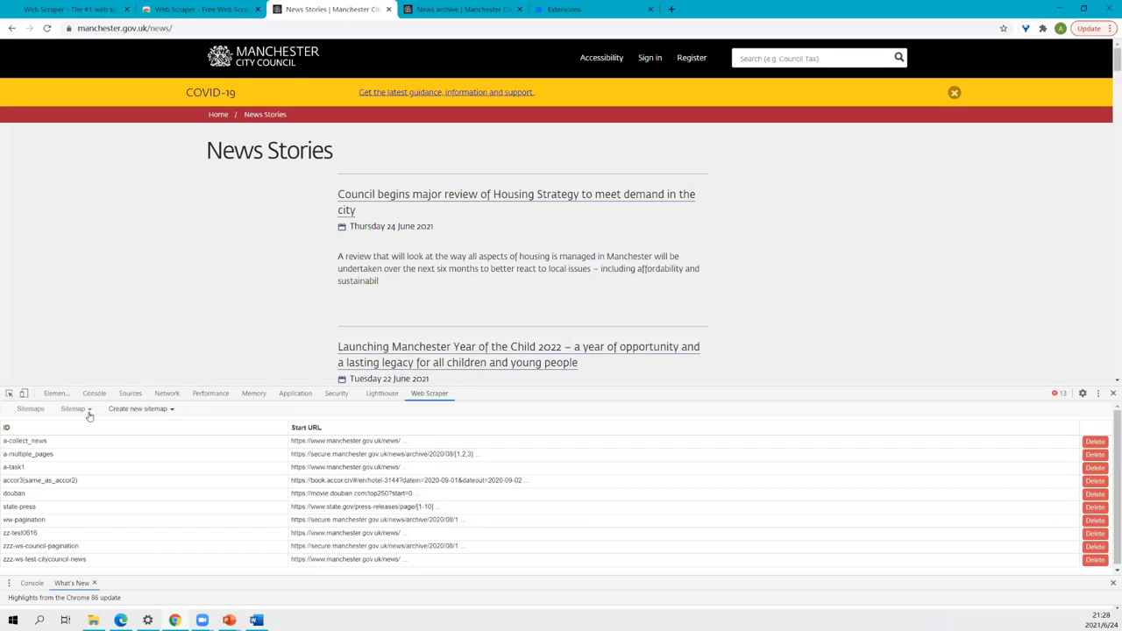
{"action": "left_click", "coordinate": [73, 464]}
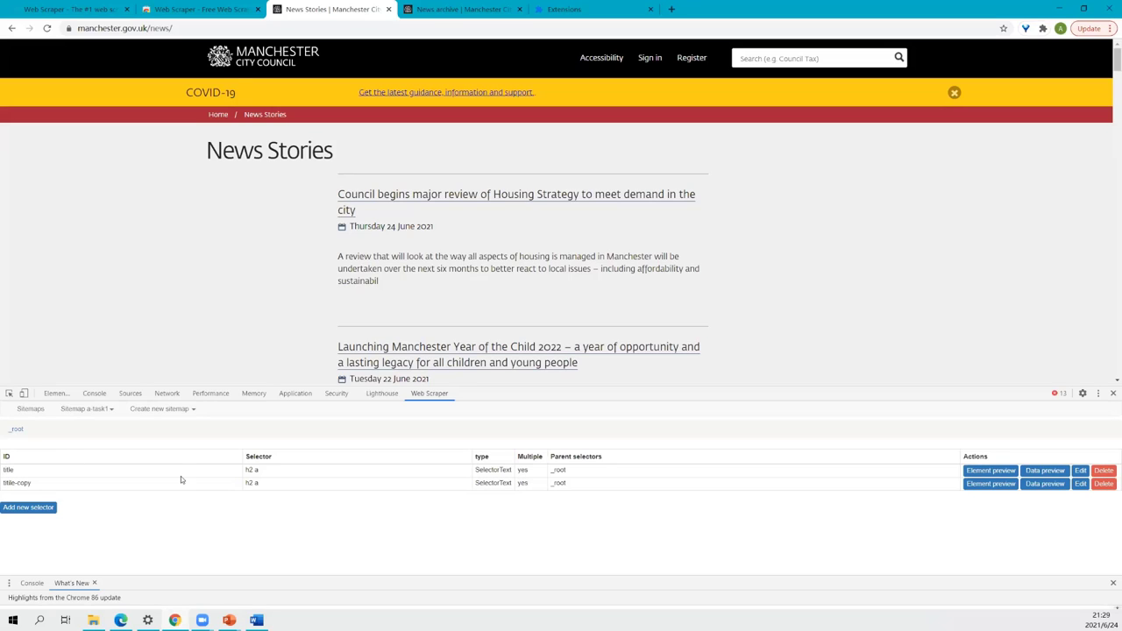
{"action": "left_click", "coordinate": [1102, 484]}
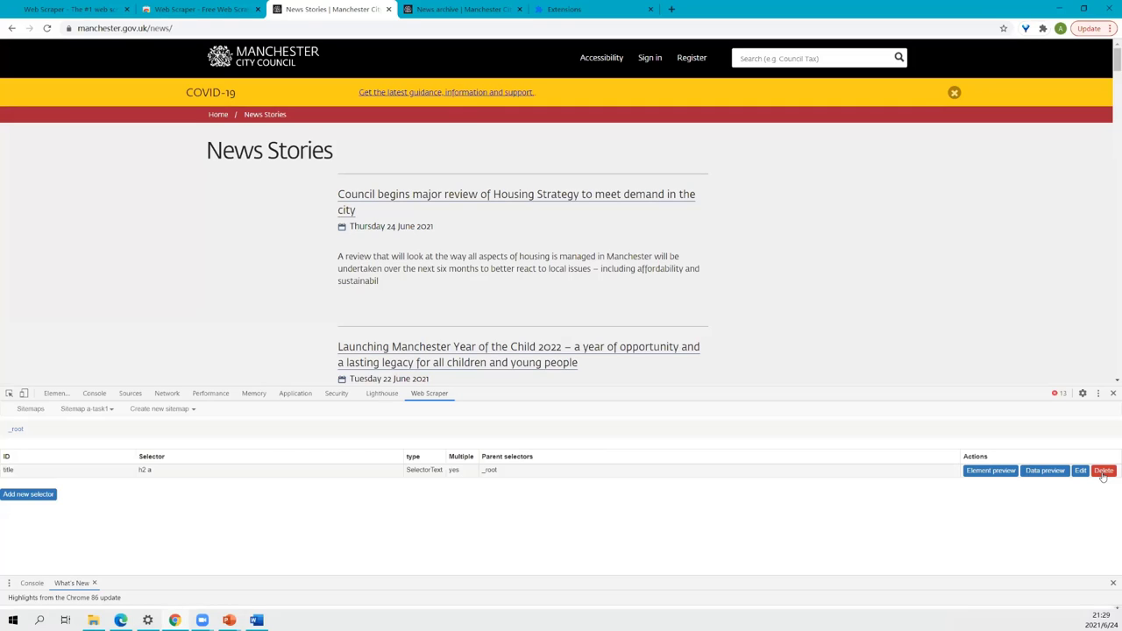
{"action": "left_click", "coordinate": [1103, 471]}
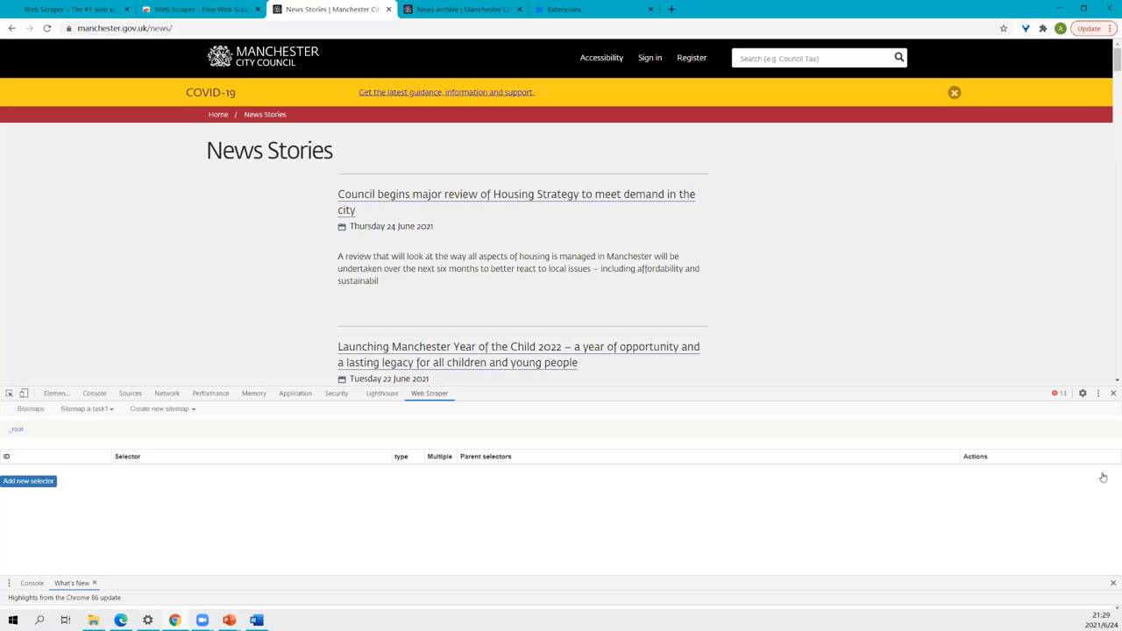
Add a new selector to the a-task1 sitemap with the id wrapper and the type Element.
{"action": "left_click", "coordinate": [28, 481]}
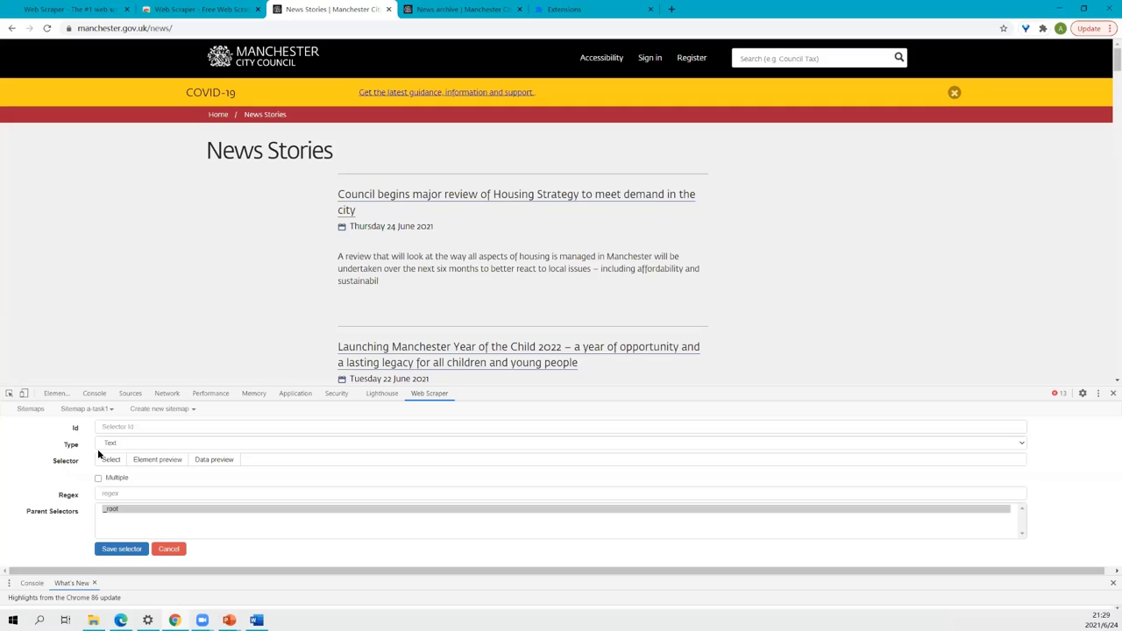
{"action": "left_click", "coordinate": [137, 428]}
{"action": "type", "text": "wrapper"}
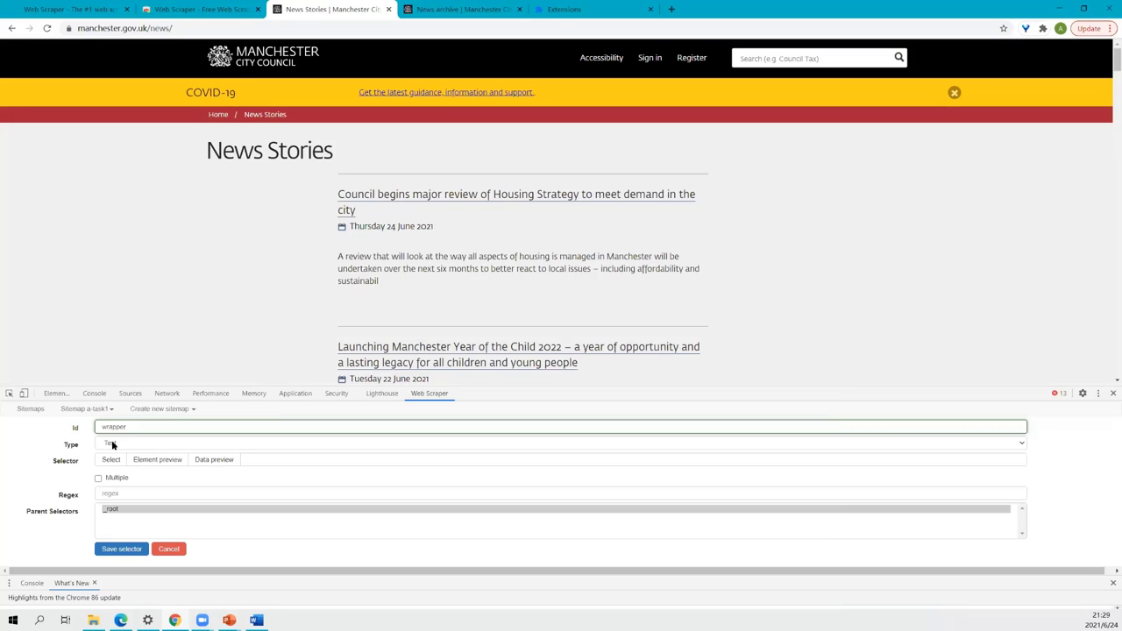
{"action": "left_click", "coordinate": [183, 358]}
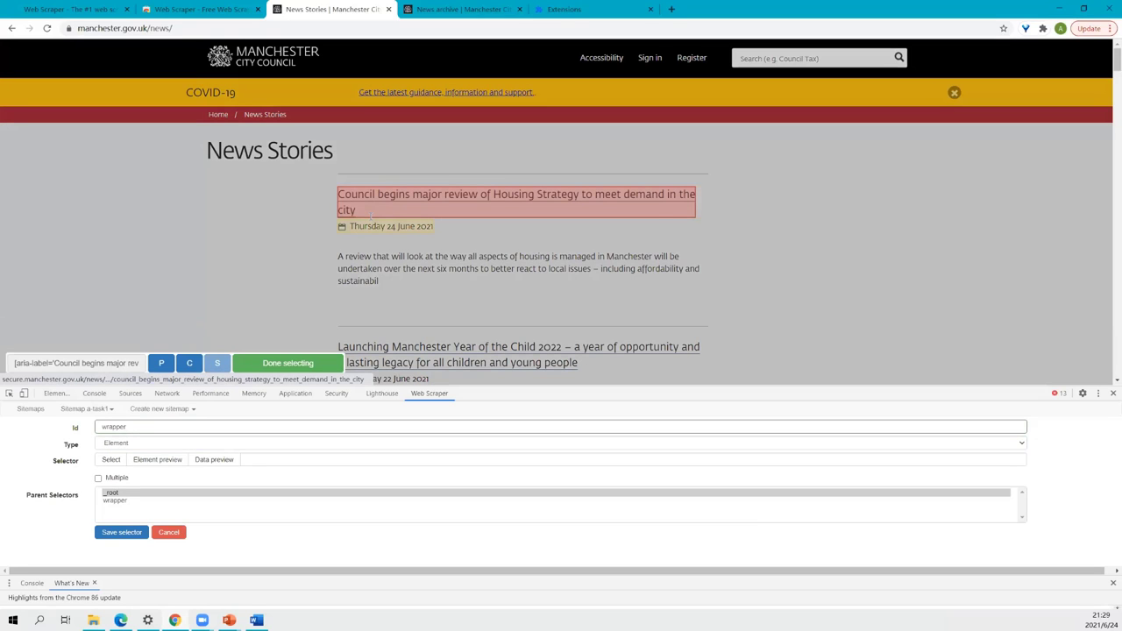
Try to pick only the first story's headline link as the wrapper selector's target.
{"action": "left_click", "coordinate": [658, 213]}
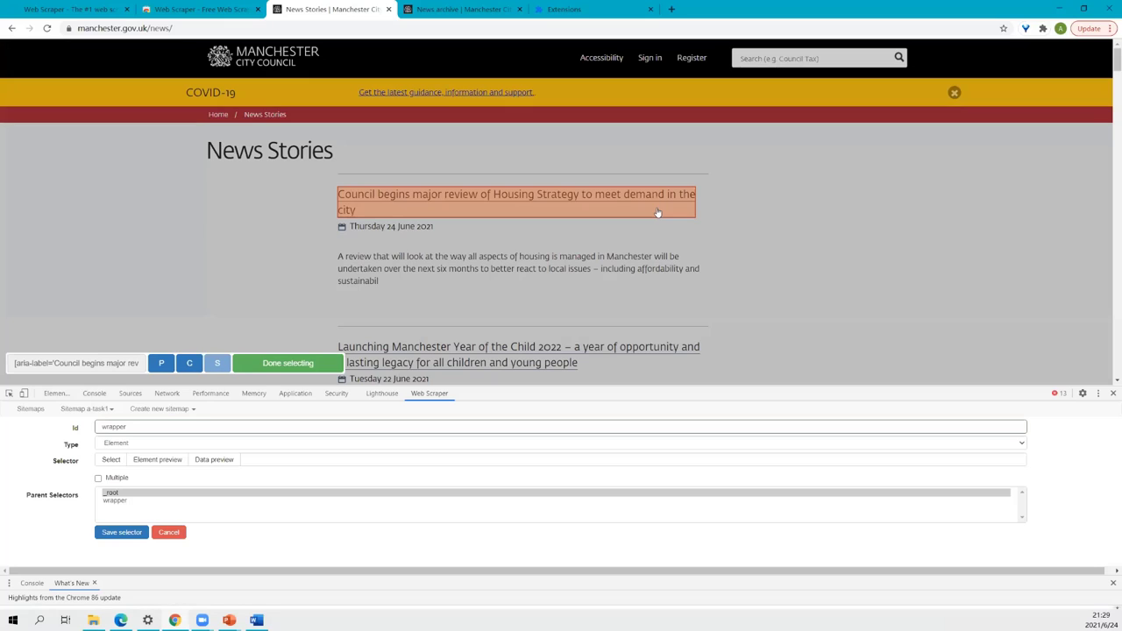
{"action": "left_click", "coordinate": [342, 187]}
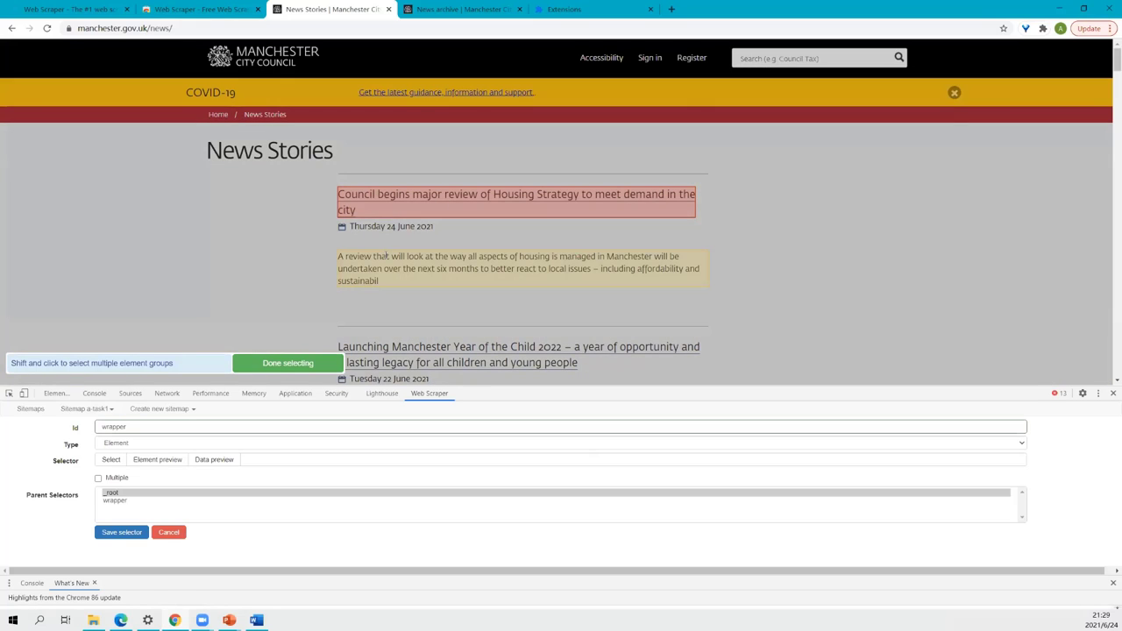
{"action": "left_click", "coordinate": [309, 357]}
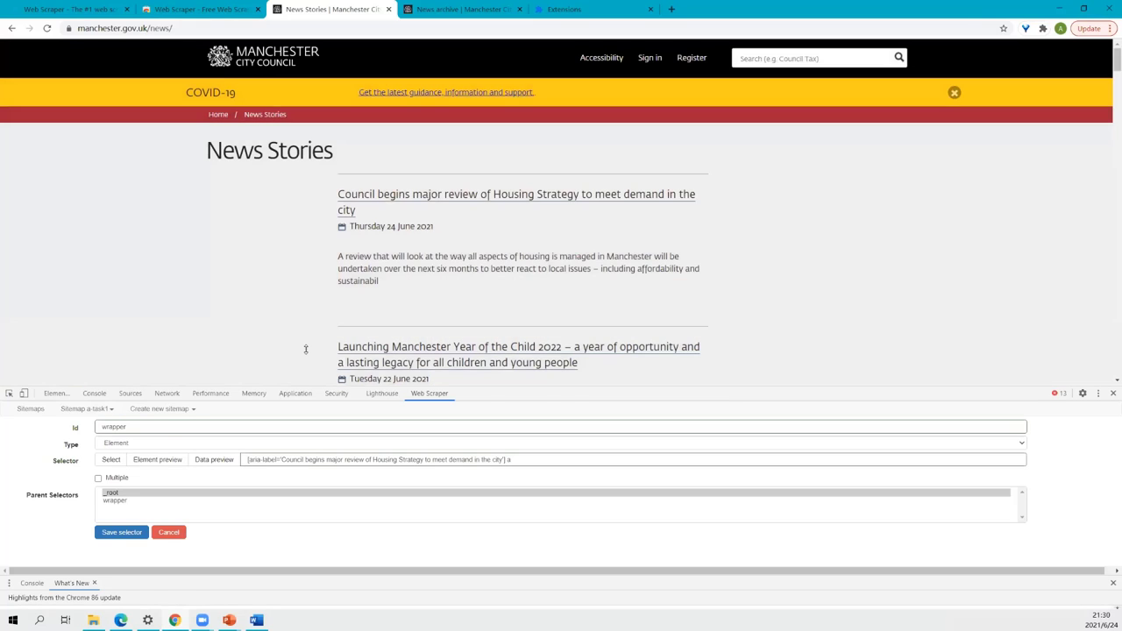
Pick the complete news story blocks, expanding from the first headline to its parent, as the wrapper's target, giving the selector article.
{"action": "left_click", "coordinate": [110, 459]}
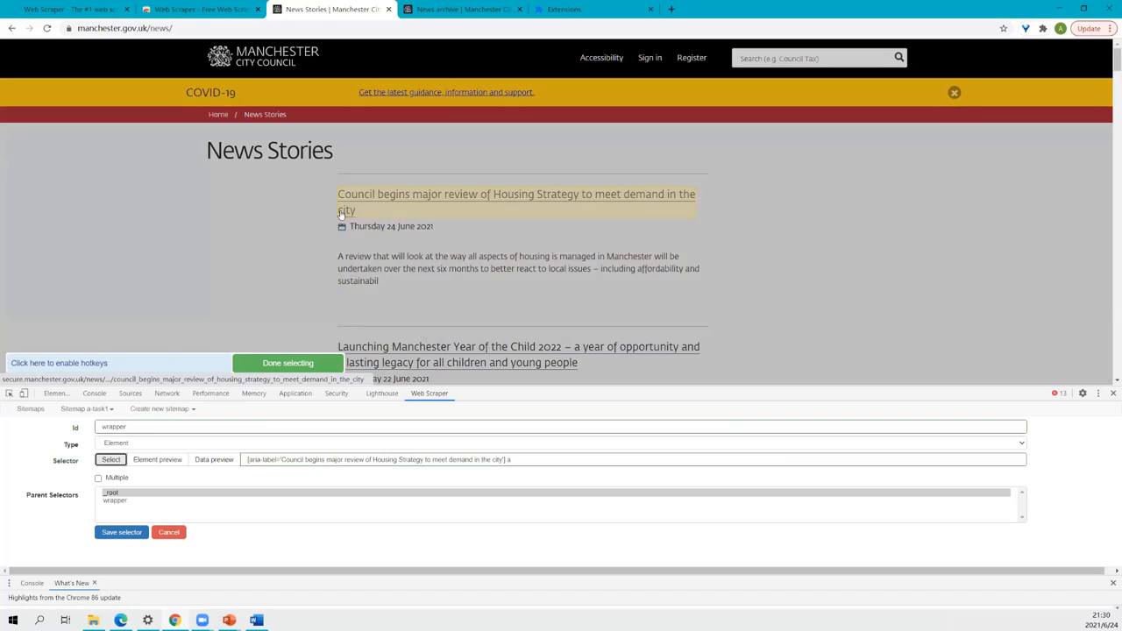
{"action": "left_click", "coordinate": [354, 210]}
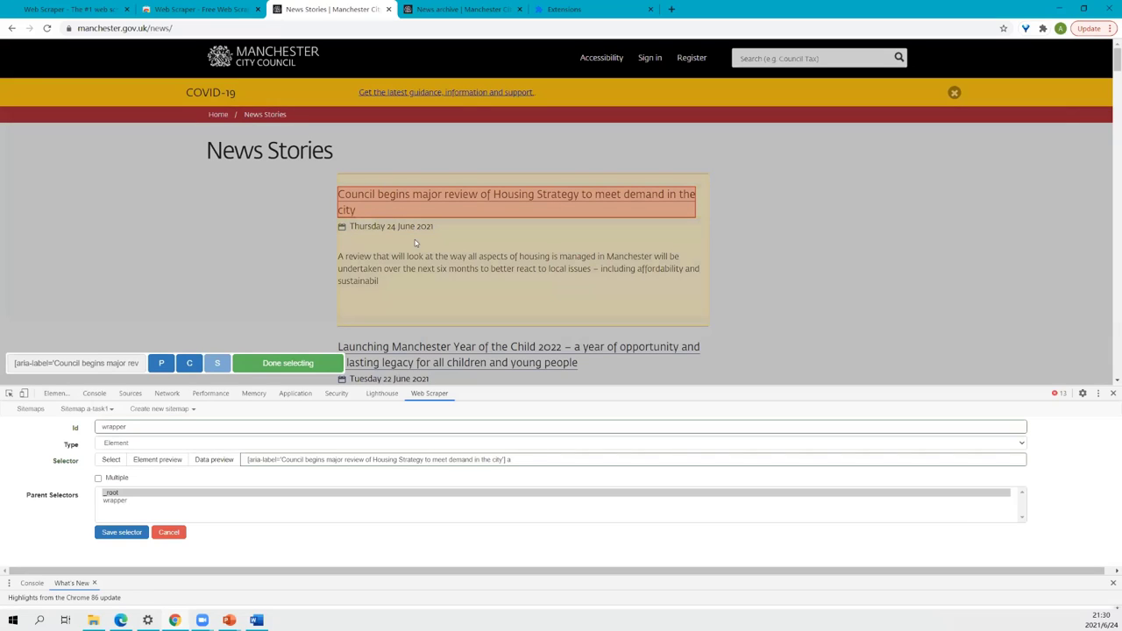
{"action": "left_click", "coordinate": [160, 363]}
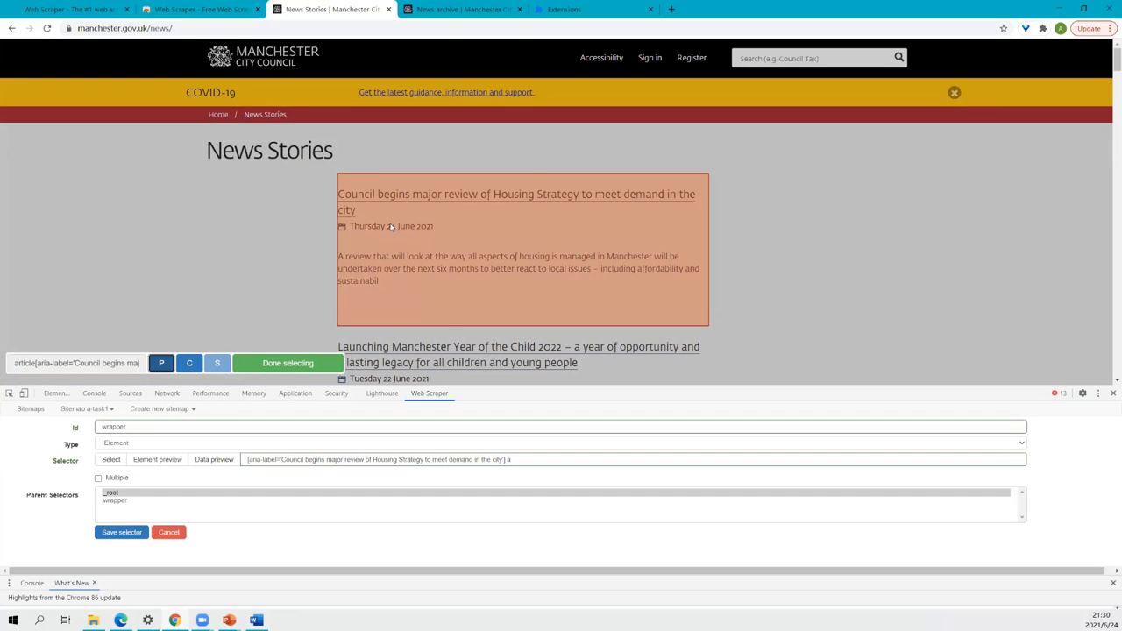
{"action": "scroll", "coordinate": [391, 227], "scroll_direction": "down", "scroll_amount": 1}
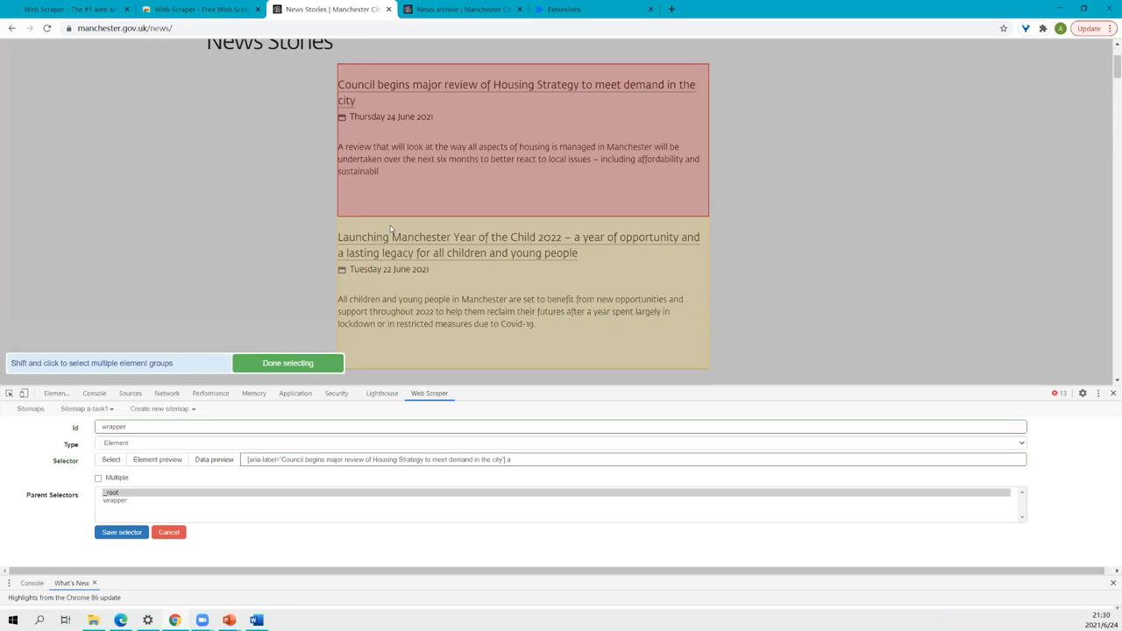
{"action": "left_click", "coordinate": [391, 228]}
{"action": "scroll", "coordinate": [584, 209], "scroll_direction": "down", "scroll_amount": 5}
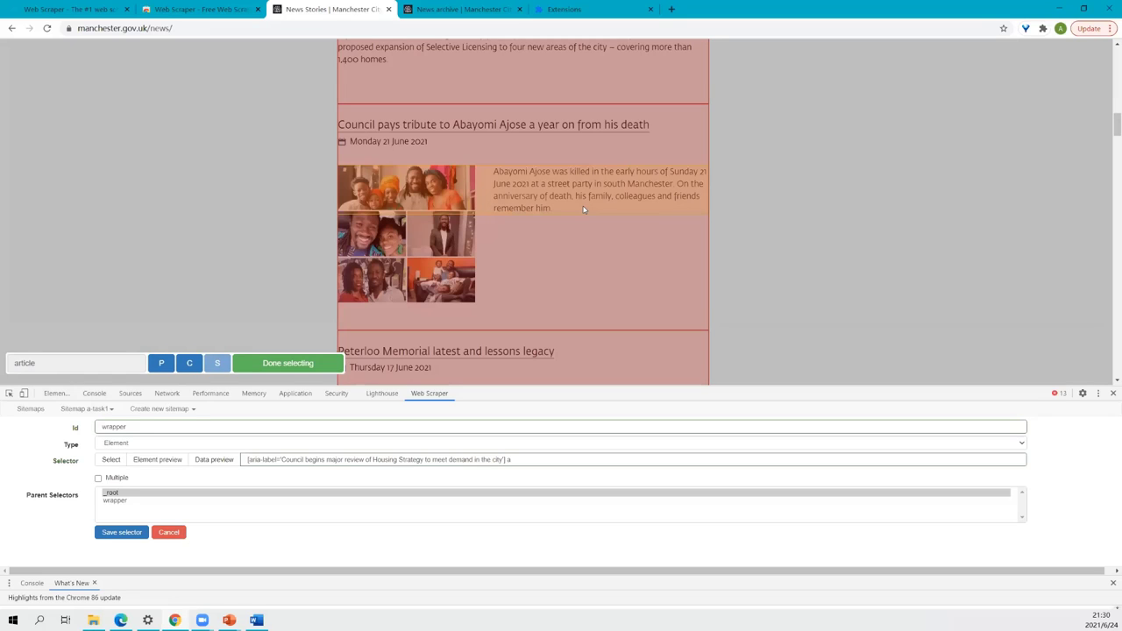
{"action": "scroll", "coordinate": [721, 257], "scroll_direction": "up", "scroll_amount": 5}
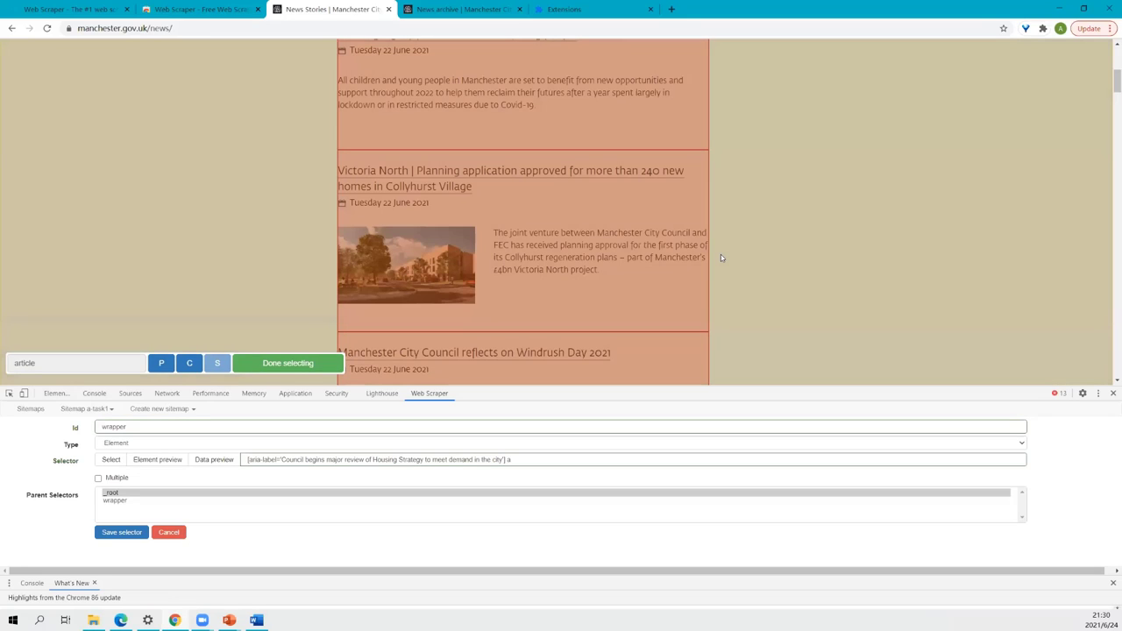
{"action": "scroll", "coordinate": [624, 259], "scroll_direction": "up", "scroll_amount": 1}
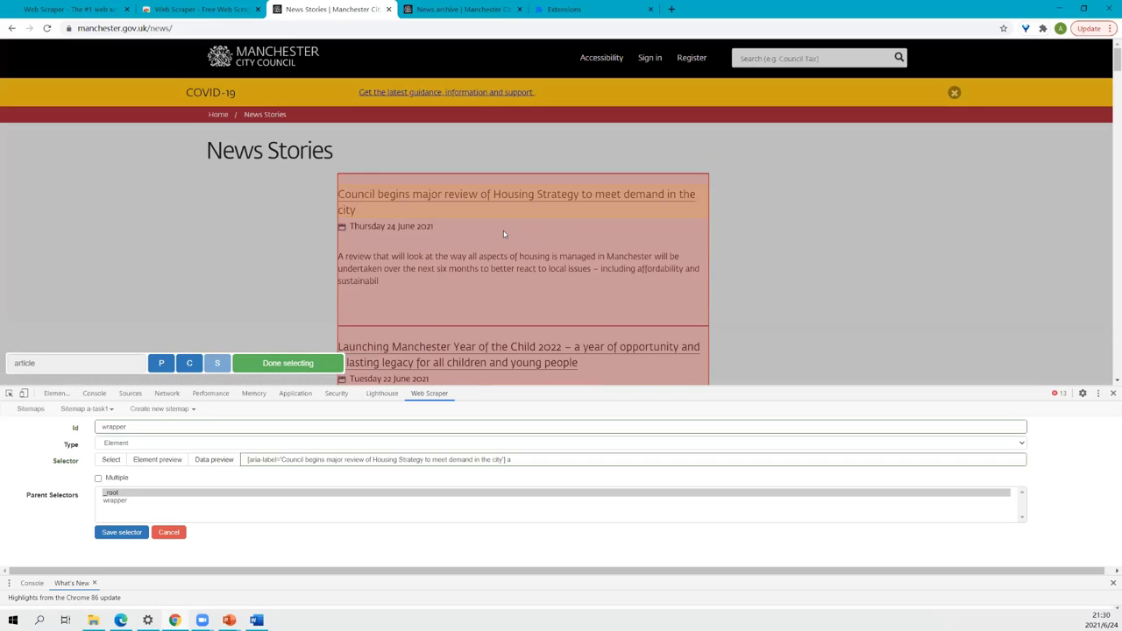
{"action": "scroll", "coordinate": [503, 231], "scroll_direction": "up", "scroll_amount": 2}
{"action": "scroll", "coordinate": [539, 284], "scroll_direction": "down", "scroll_amount": 2}
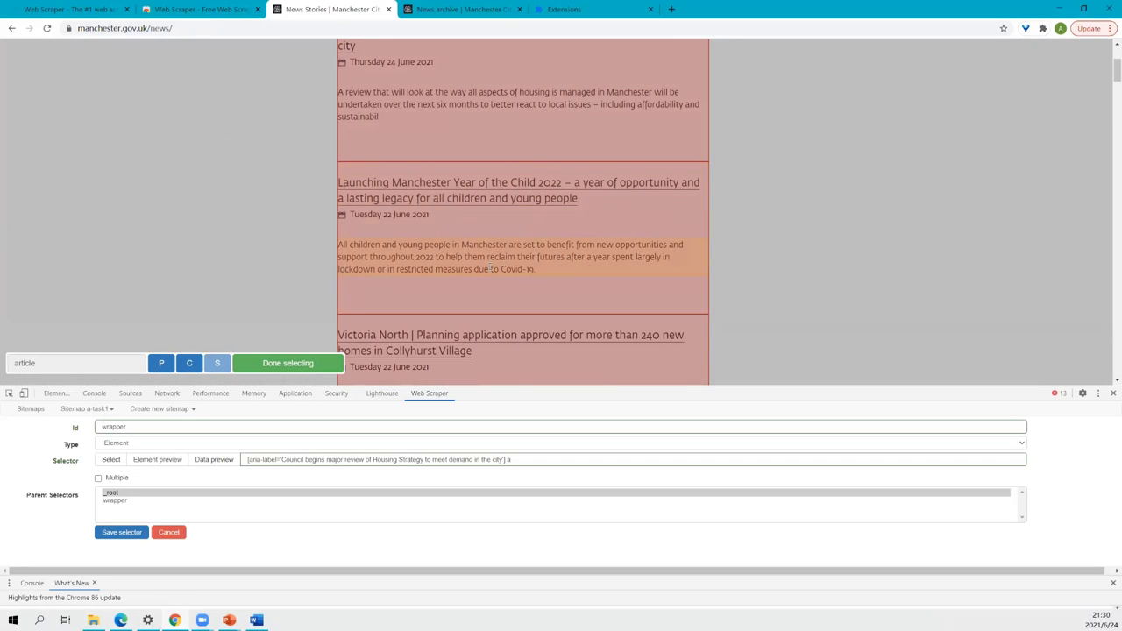
{"action": "left_click", "coordinate": [270, 366]}
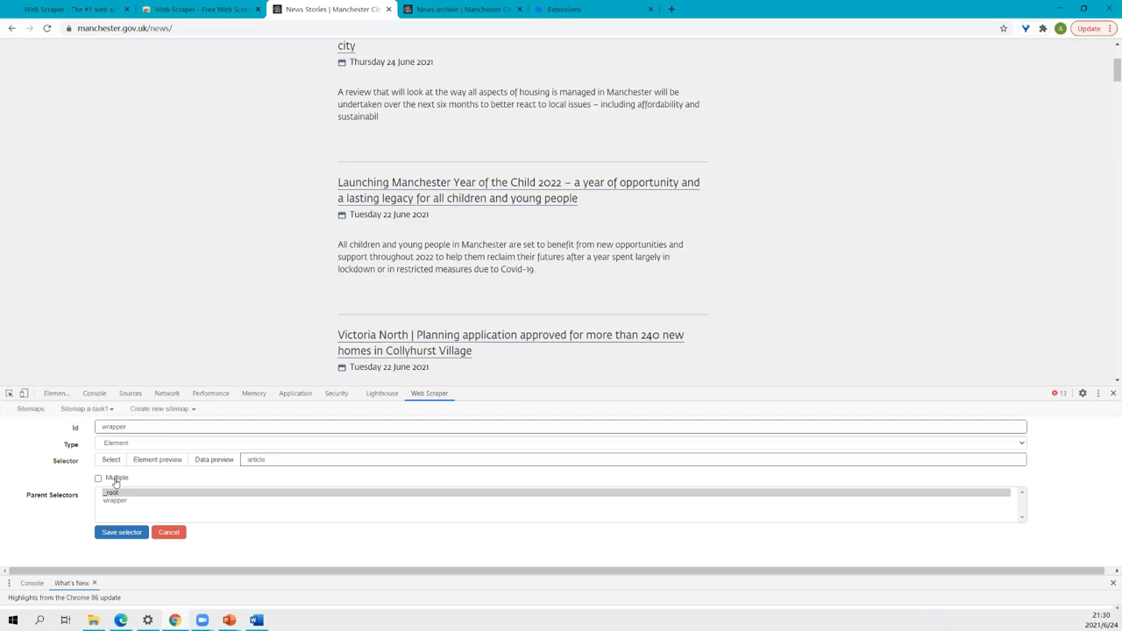
Enable Multiple for the wrapper selector, preview the matched story blocks on the page and save the selector.
{"action": "left_click", "coordinate": [115, 480]}
{"action": "left_click", "coordinate": [158, 460]}
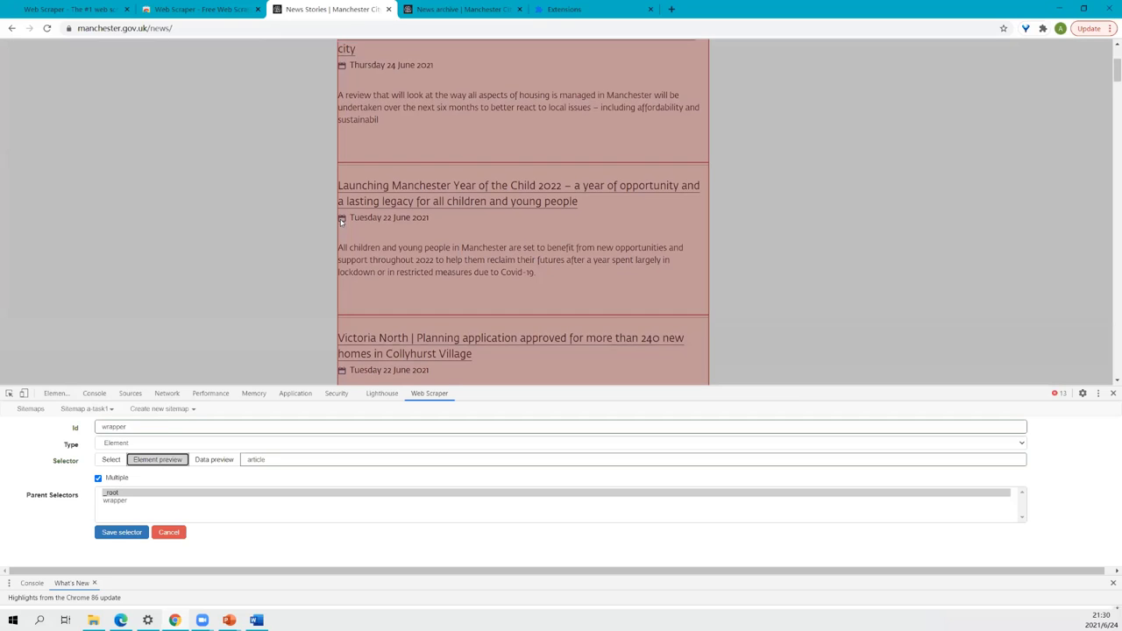
{"action": "scroll", "coordinate": [340, 250], "scroll_direction": "up", "scroll_amount": 2}
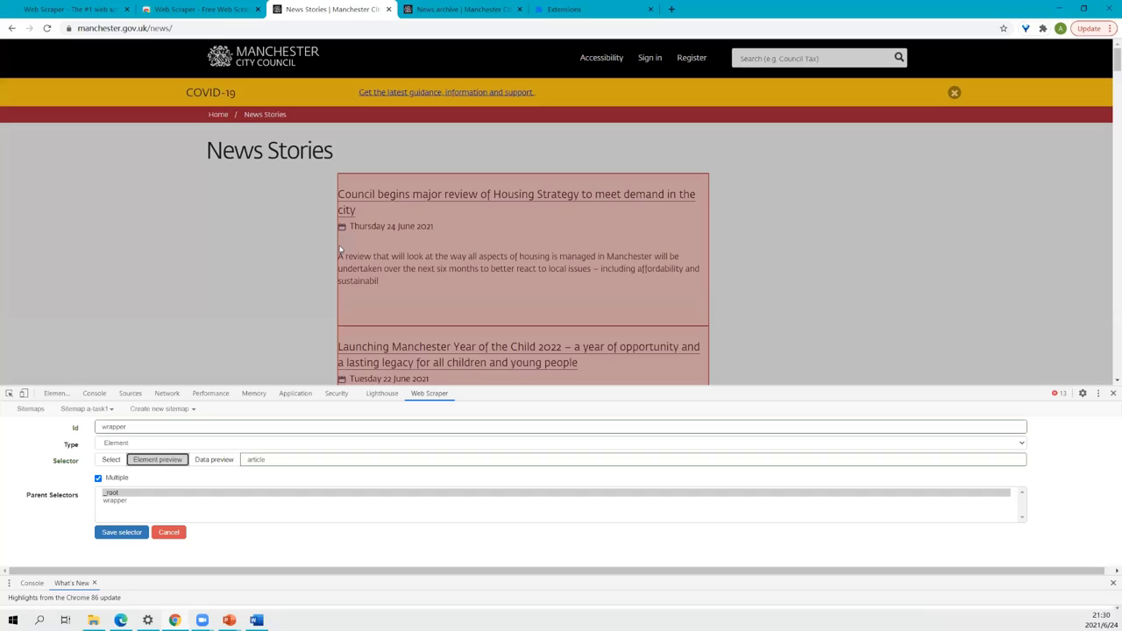
{"action": "scroll", "coordinate": [244, 340], "scroll_direction": "down", "scroll_amount": 5}
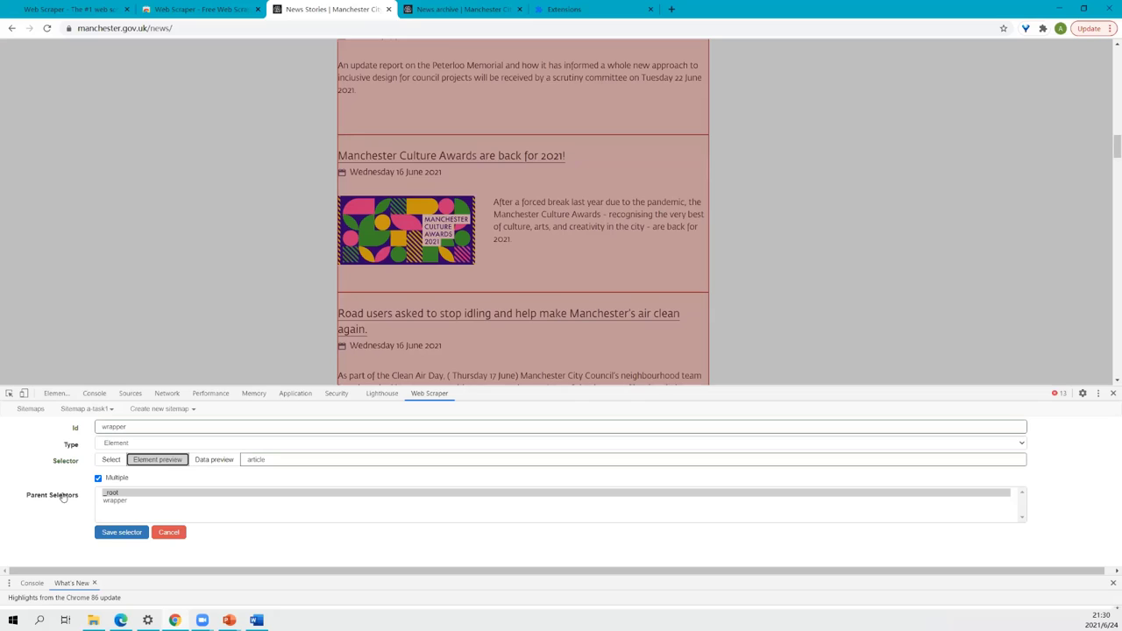
{"action": "left_click", "coordinate": [136, 535]}
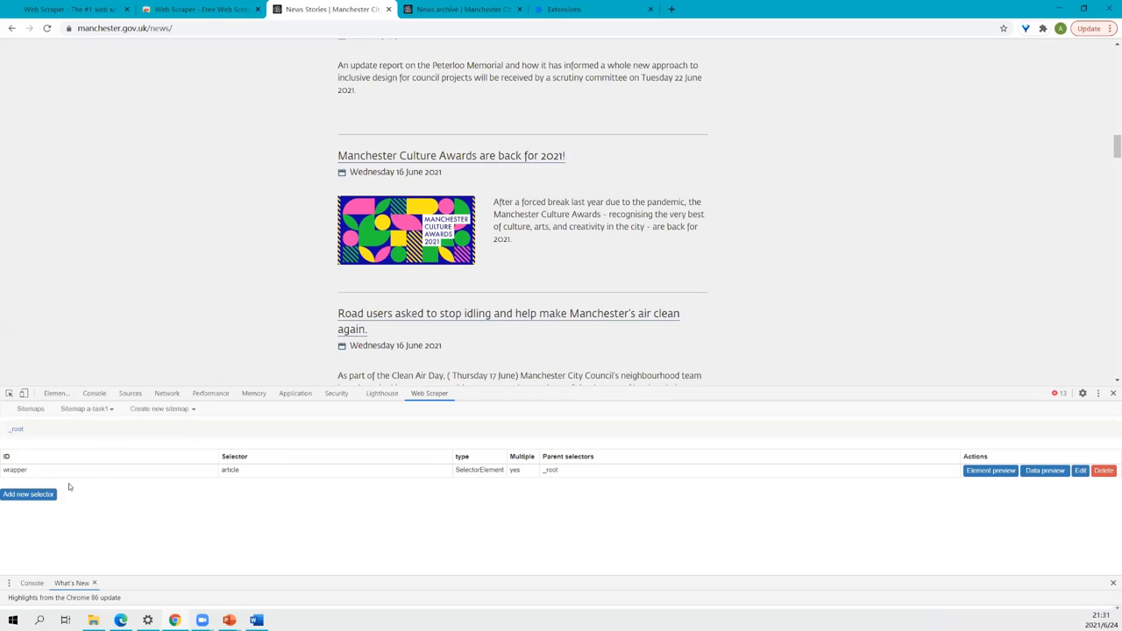
Open the wrapper selector and start a new Text selector inside it with the id title.
{"action": "left_click", "coordinate": [156, 473]}
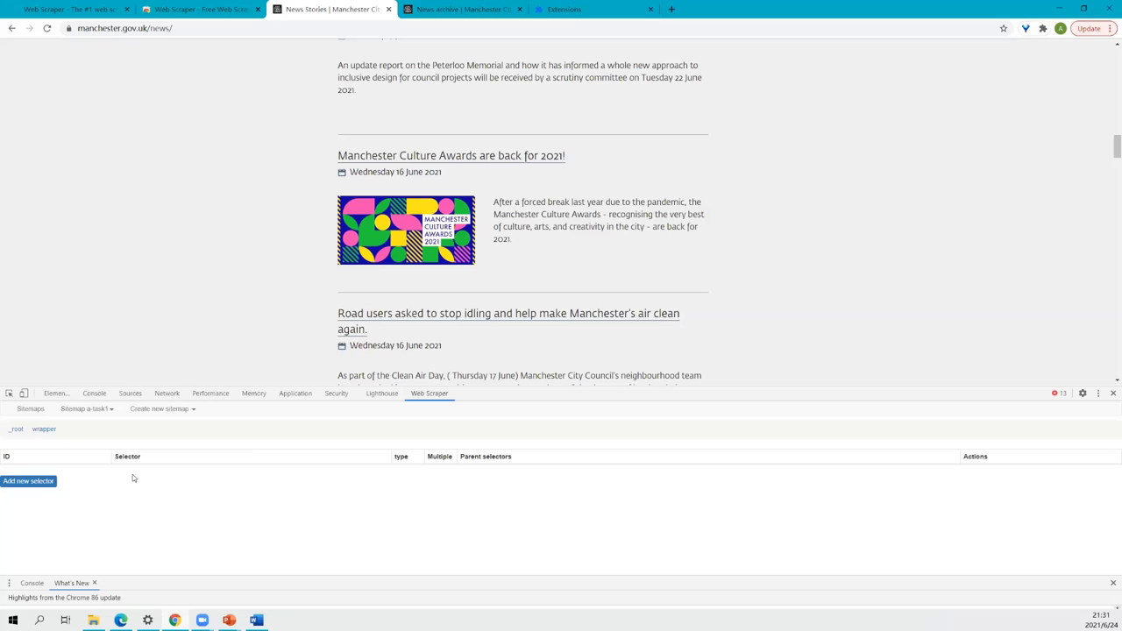
{"action": "left_click", "coordinate": [29, 482]}
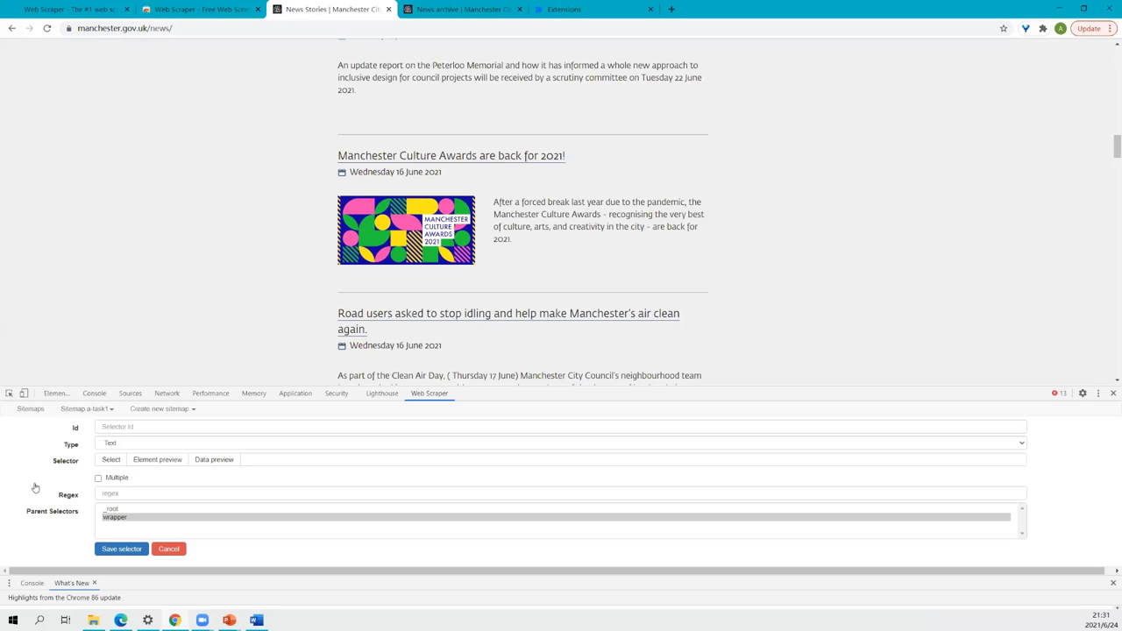
{"action": "key", "text": "Tab"}
{"action": "type", "text": "title"}
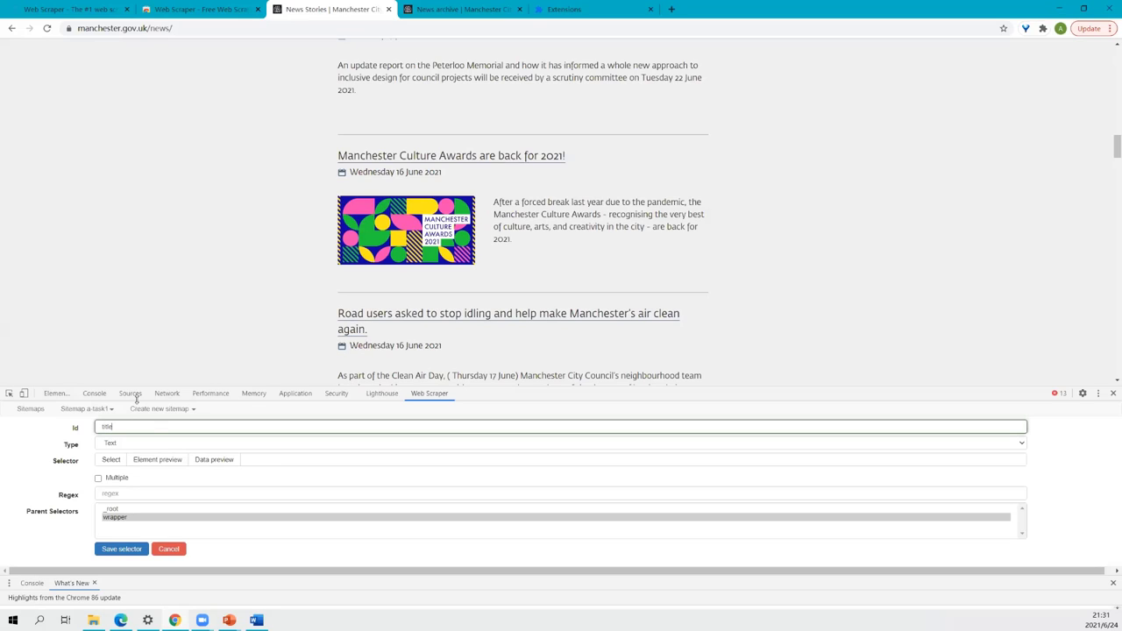
Pick the first story's headline link as the title selector's target, giving the selector a, and save it with Multiple off.
{"action": "left_click", "coordinate": [112, 460]}
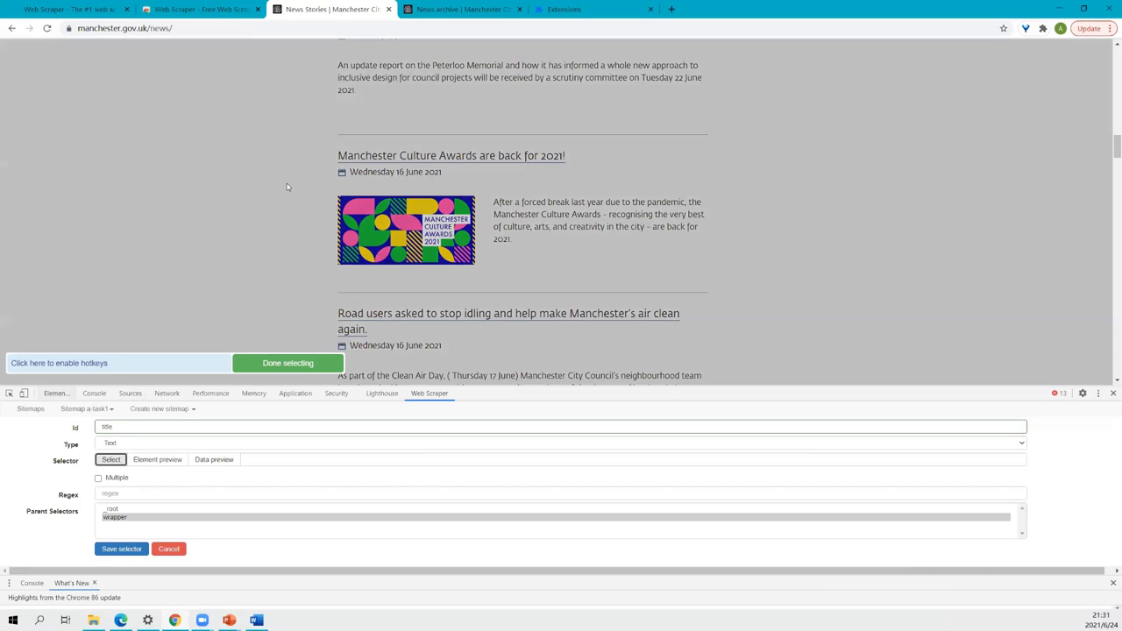
{"action": "scroll", "coordinate": [298, 194], "scroll_direction": "up", "scroll_amount": 8}
{"action": "scroll", "coordinate": [343, 238], "scroll_direction": "up", "scroll_amount": 3}
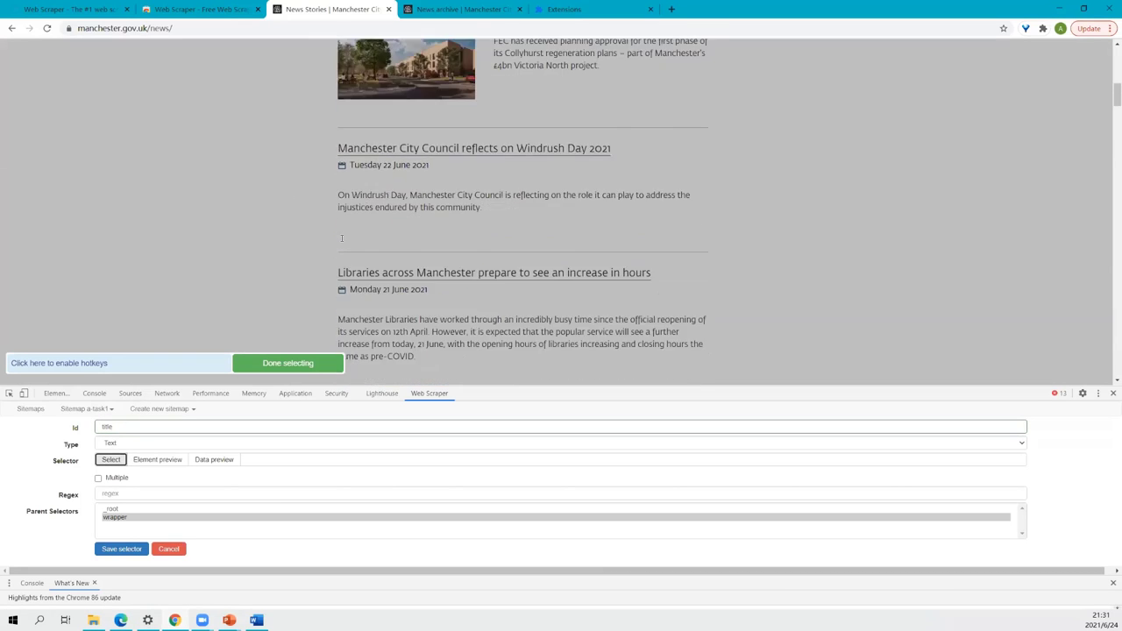
{"action": "scroll", "coordinate": [486, 205], "scroll_direction": "up", "scroll_amount": 5}
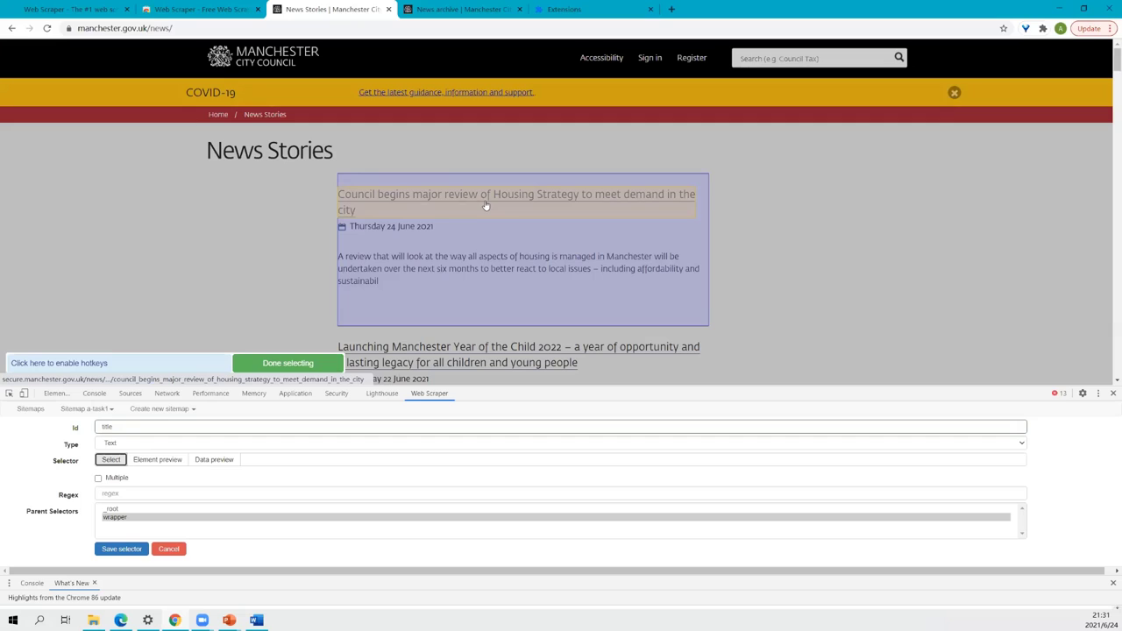
{"action": "left_click", "coordinate": [486, 205]}
{"action": "left_click", "coordinate": [289, 361]}
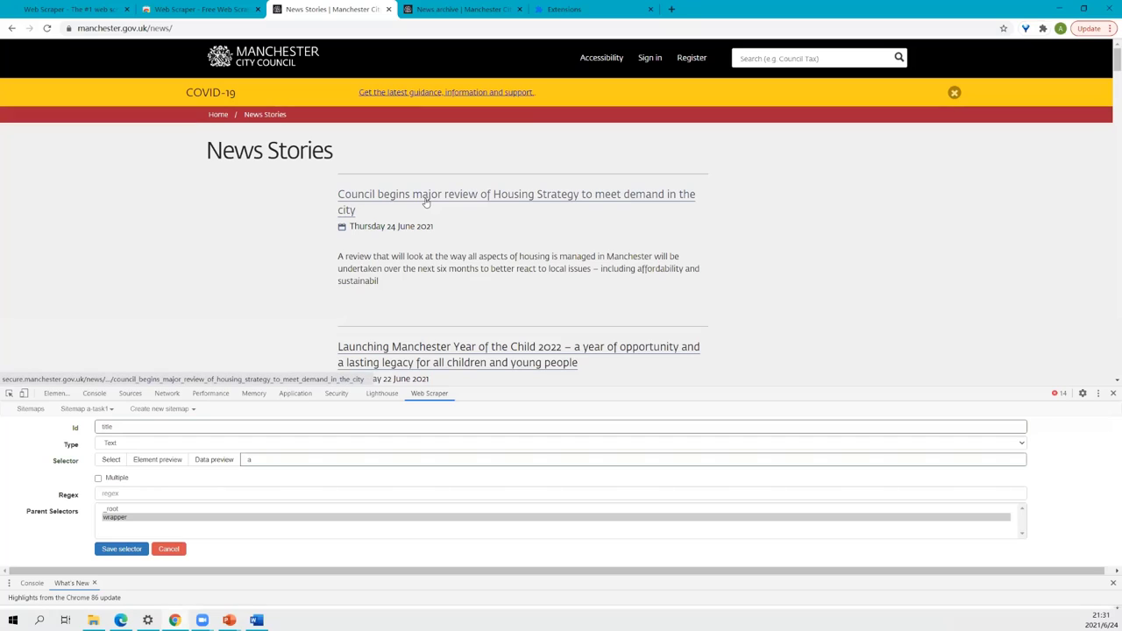
{"action": "left_click", "coordinate": [161, 463]}
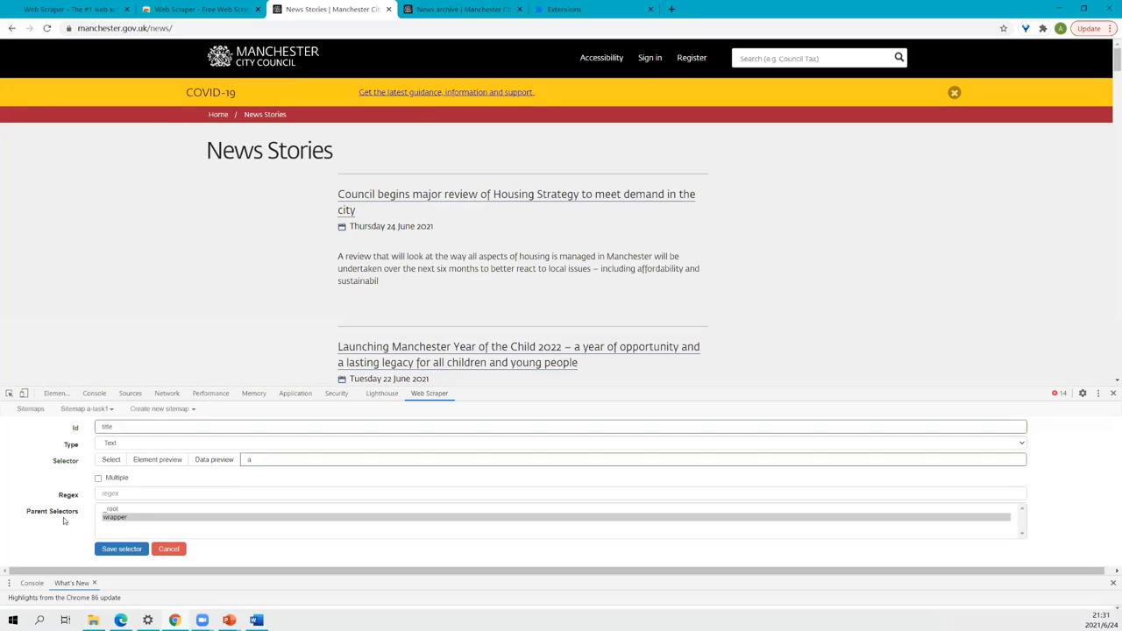
{"action": "left_click", "coordinate": [131, 549]}
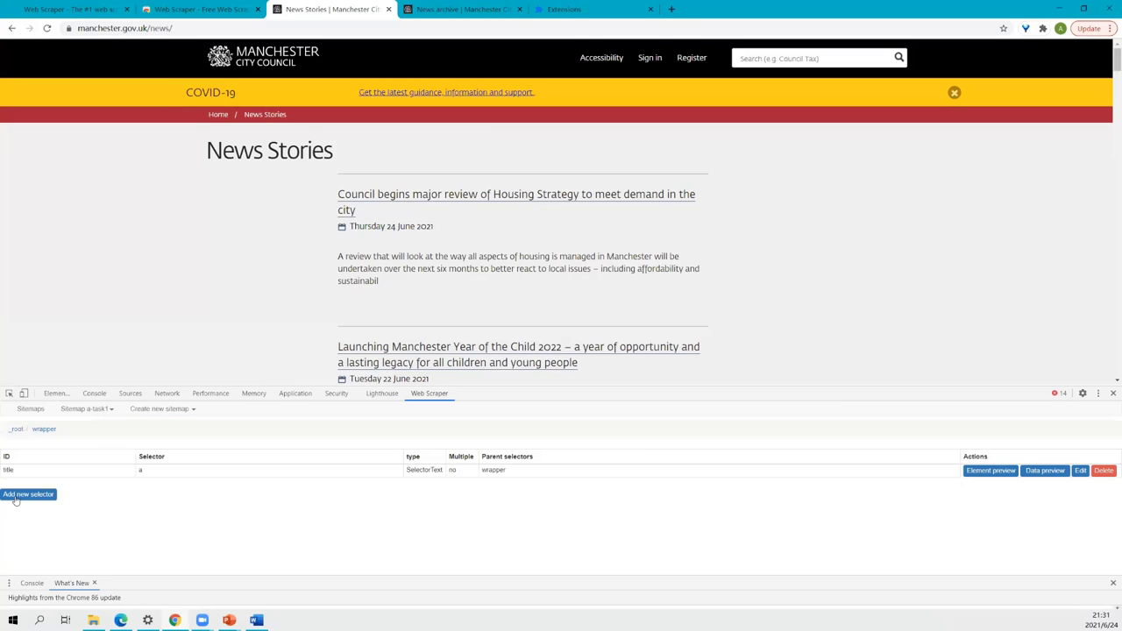
Add a Text selector with the id date under wrapper, pick the first story's date line as its target (selector li), and save it.
{"action": "left_click", "coordinate": [14, 498]}
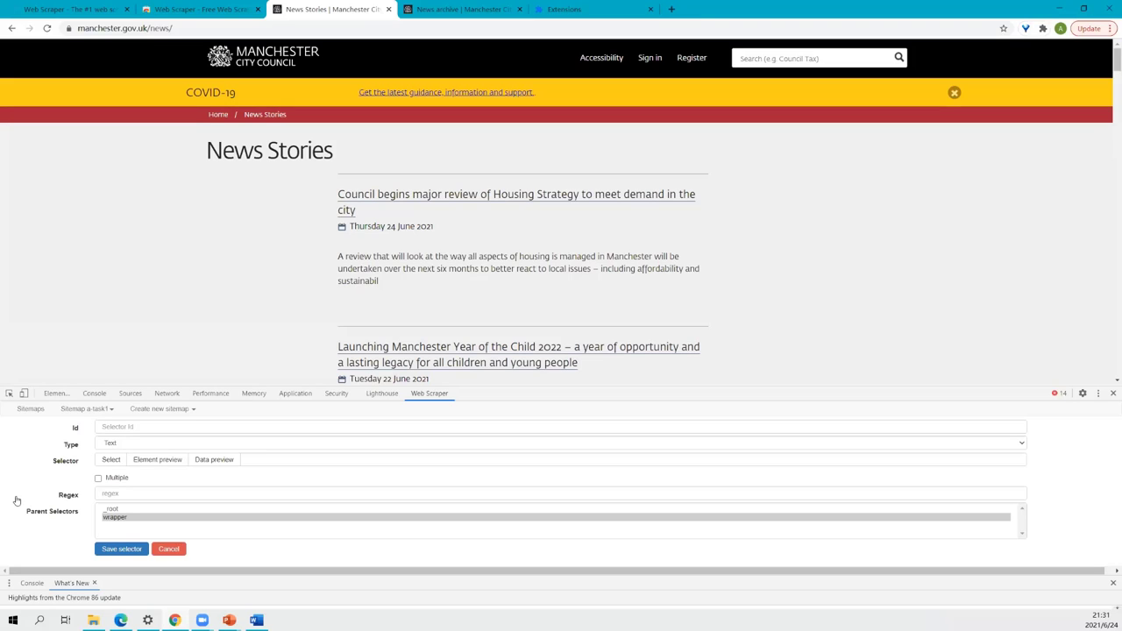
{"action": "left_click", "coordinate": [115, 427]}
{"action": "type", "text": "date"}
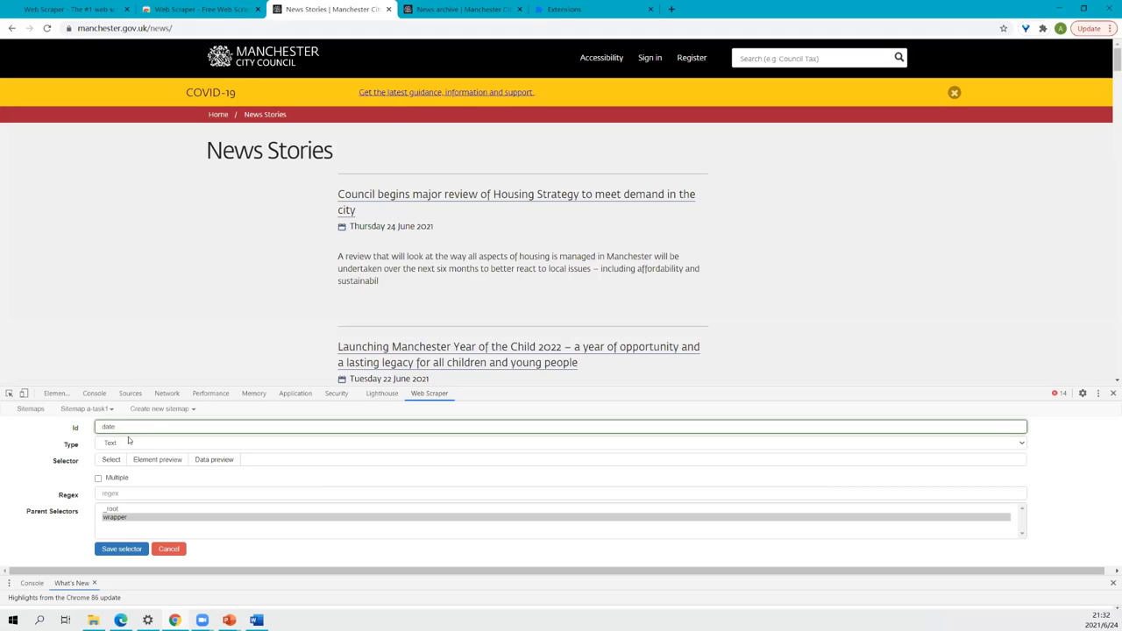
{"action": "left_click", "coordinate": [111, 459]}
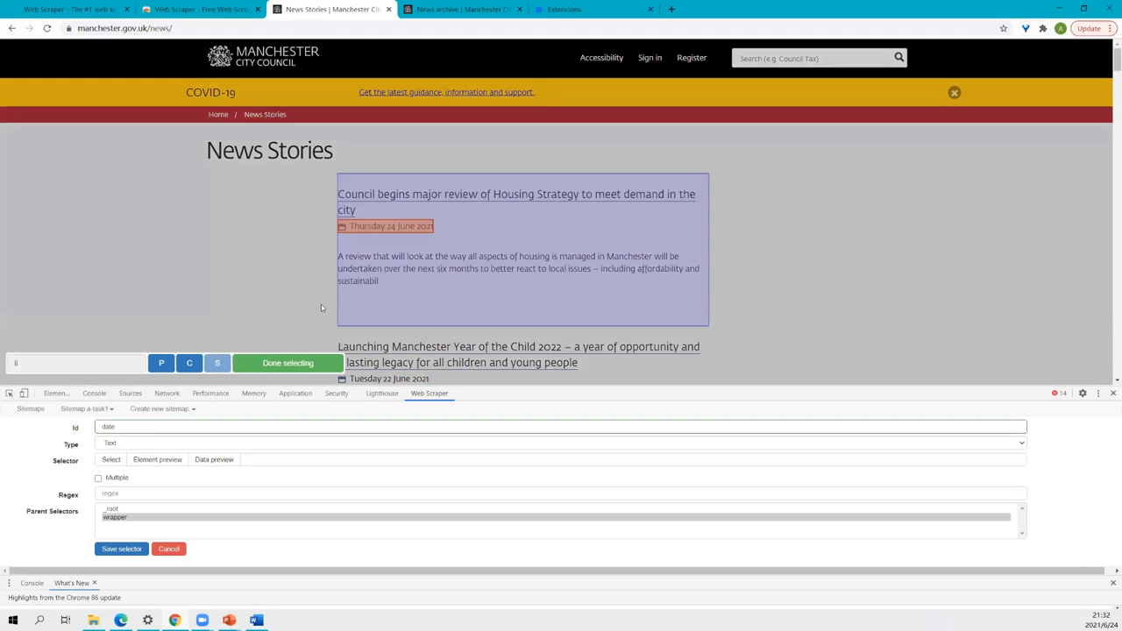
{"action": "left_click", "coordinate": [304, 363]}
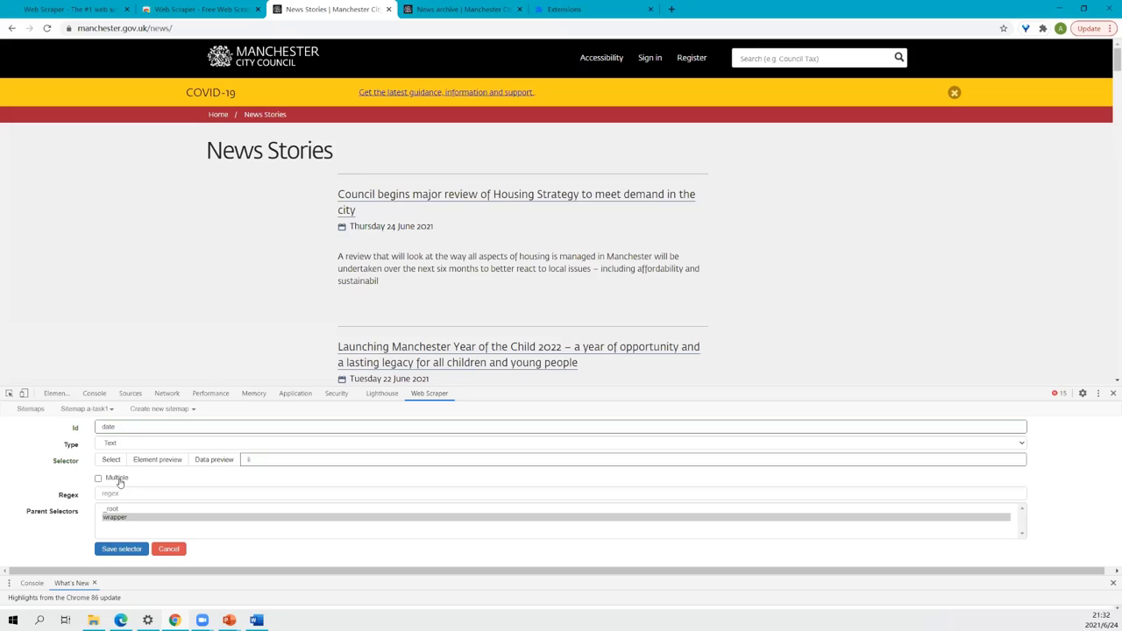
{"action": "left_click", "coordinate": [140, 549]}
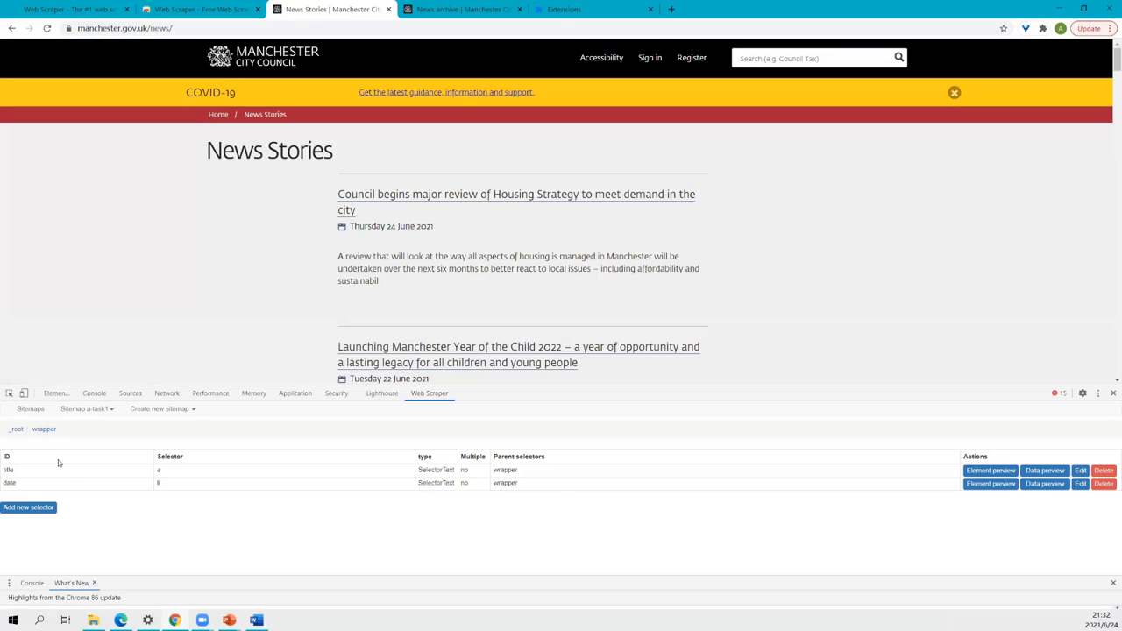
Return to the root level and preview the wrapper selector's data, checking the title and date pairs down to the end.
{"action": "left_click", "coordinate": [17, 429]}
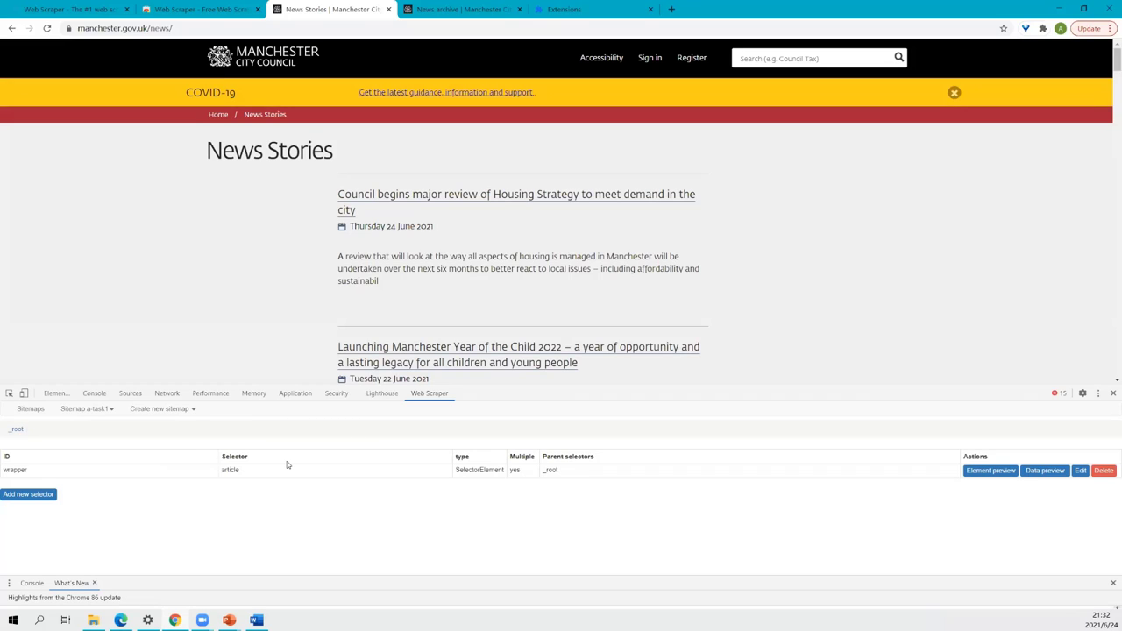
{"action": "left_click", "coordinate": [1043, 470]}
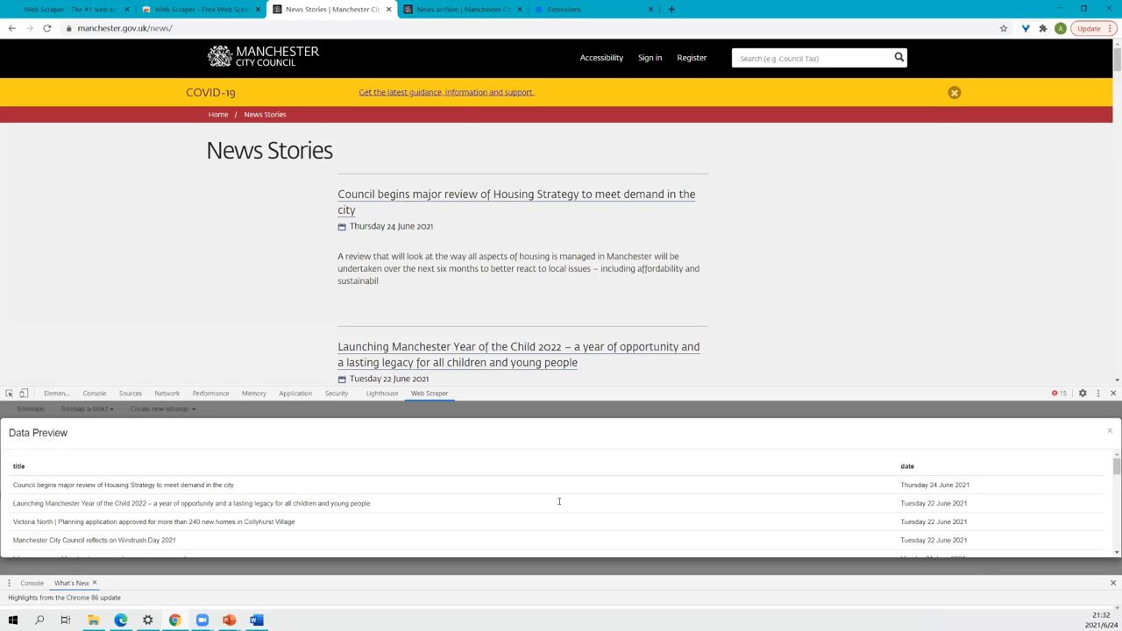
{"action": "scroll", "coordinate": [830, 481], "scroll_direction": "down", "scroll_amount": 10}
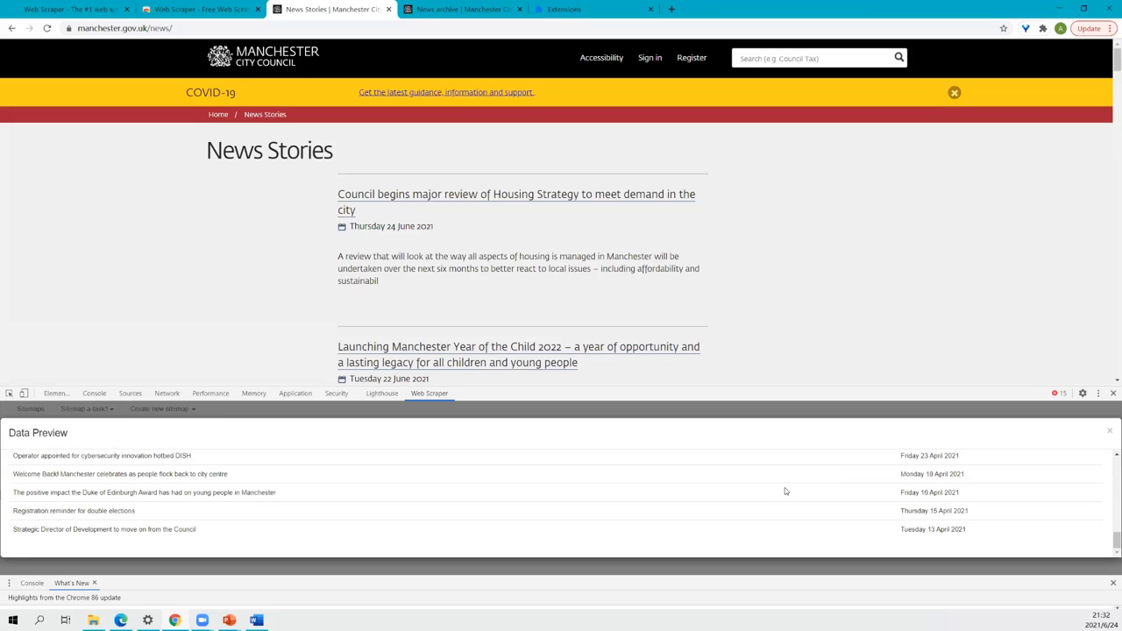
{"action": "key", "text": "Escape"}
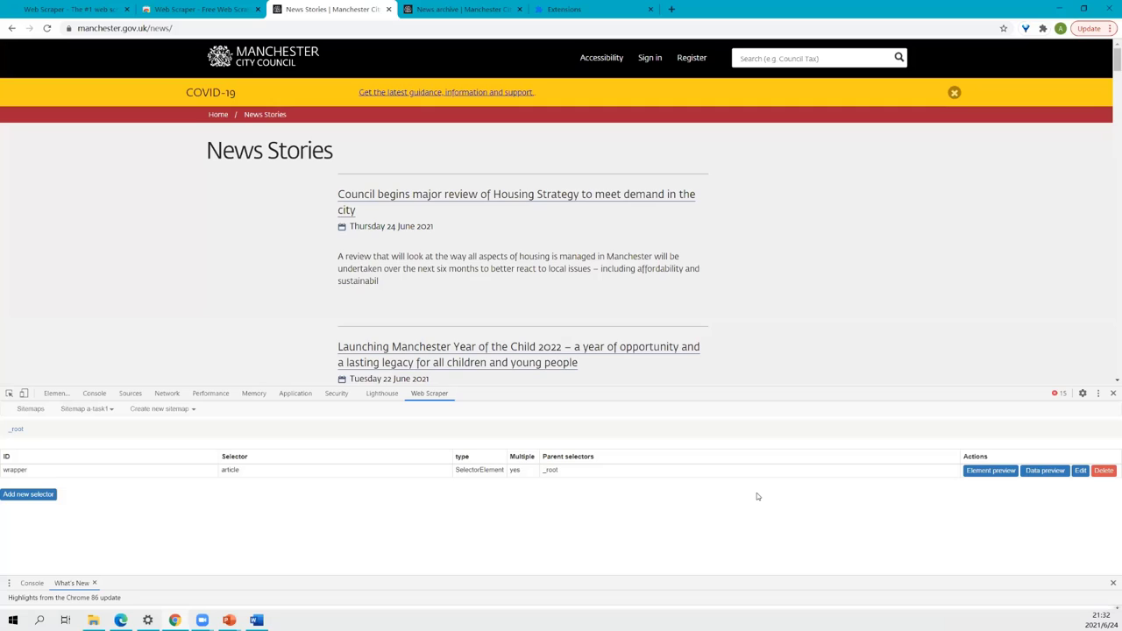
Show the a-task1 selector graph and expand the _root and wrapper nodes down to title and date.
{"action": "left_click", "coordinate": [82, 409]}
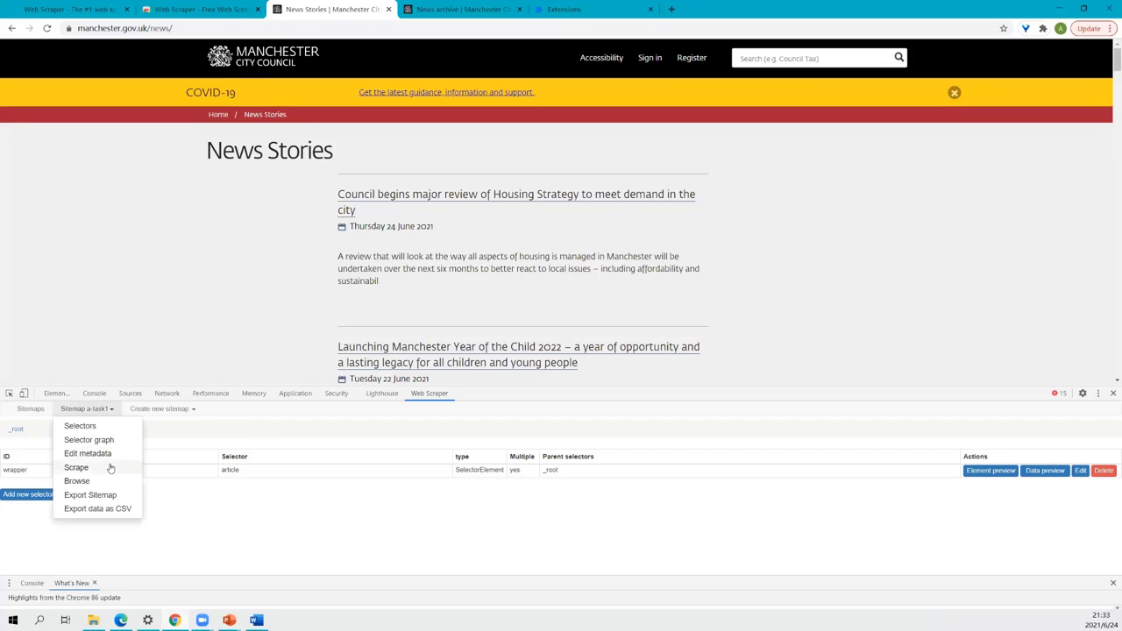
{"action": "left_click", "coordinate": [89, 440]}
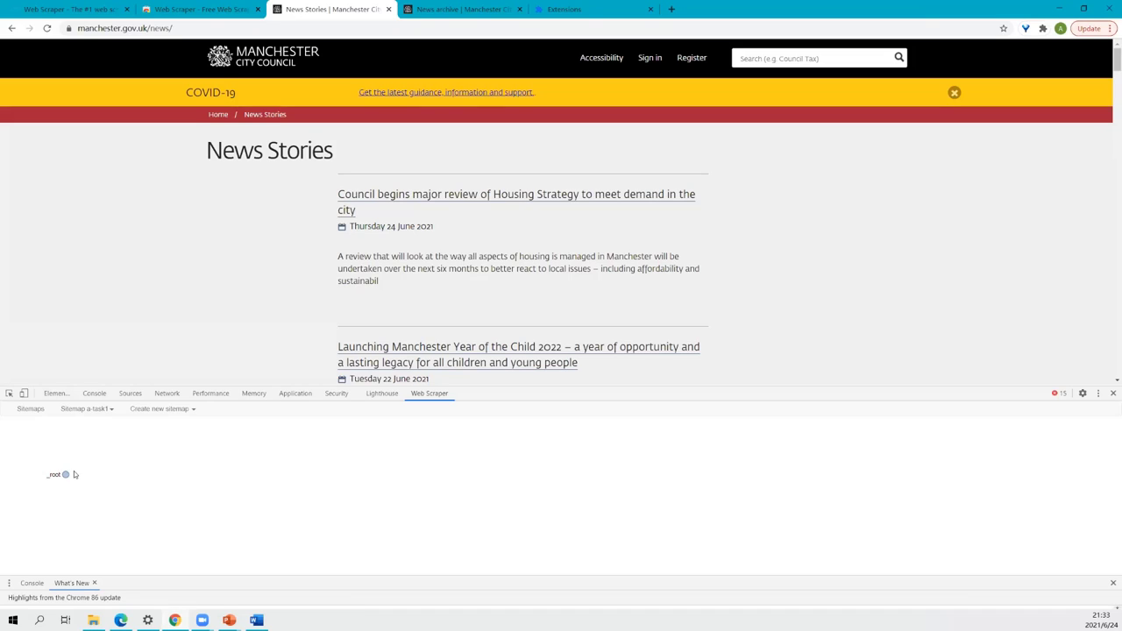
{"action": "left_click", "coordinate": [66, 474]}
{"action": "left_click", "coordinate": [120, 474]}
Scrape the a-task1 sitemap with a 2000 ms request interval and 2000 ms page load delay, and review the scraped titles and dates.
{"action": "left_click", "coordinate": [96, 409]}
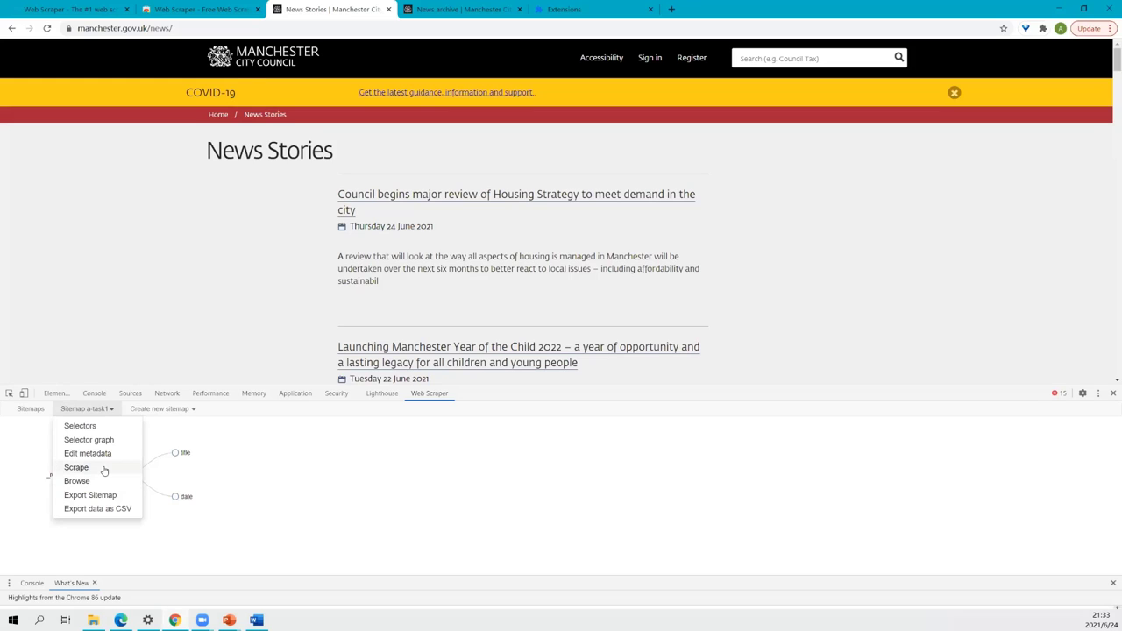
{"action": "left_click", "coordinate": [120, 462]}
{"action": "left_click", "coordinate": [120, 463]}
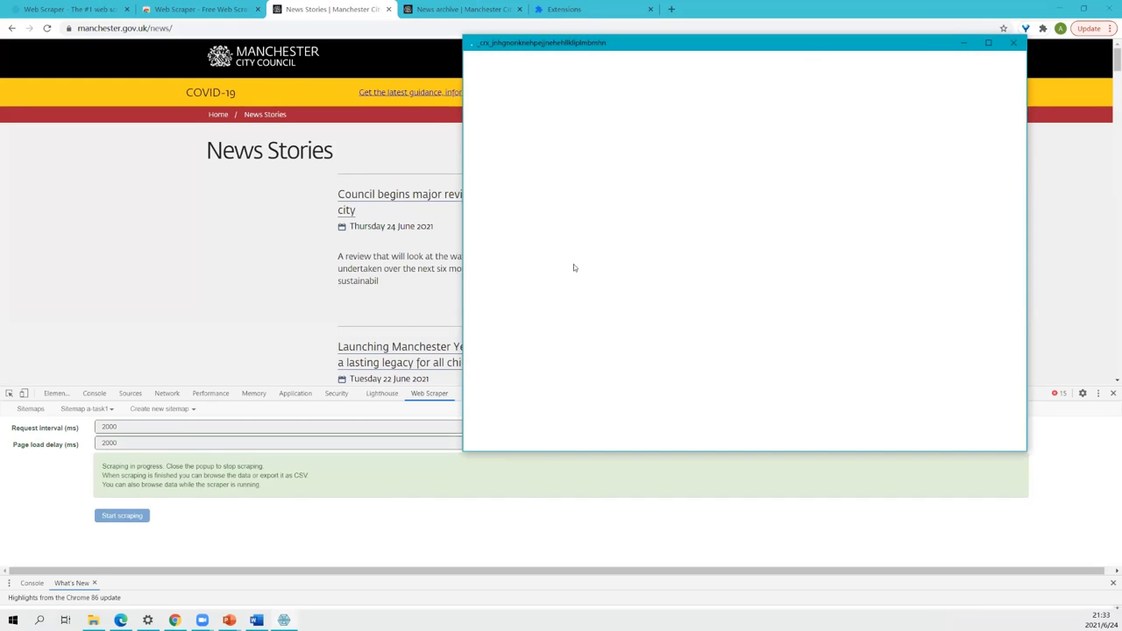
{"action": "scroll", "coordinate": [584, 267], "scroll_direction": "down", "scroll_amount": 2}
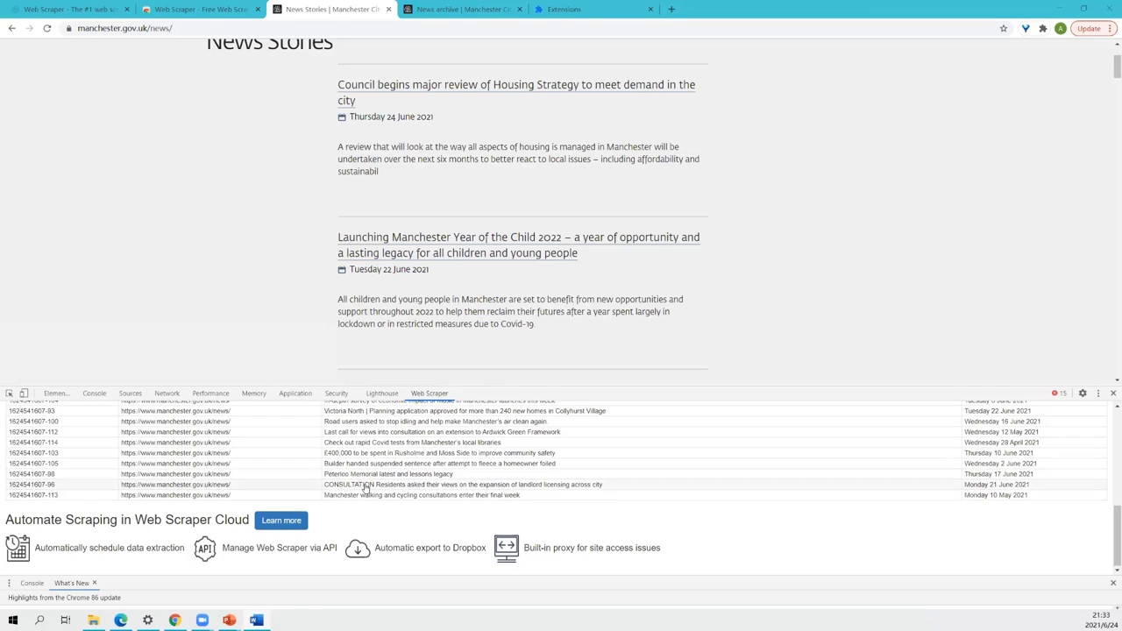
{"action": "scroll", "coordinate": [366, 489], "scroll_direction": "up", "scroll_amount": 10}
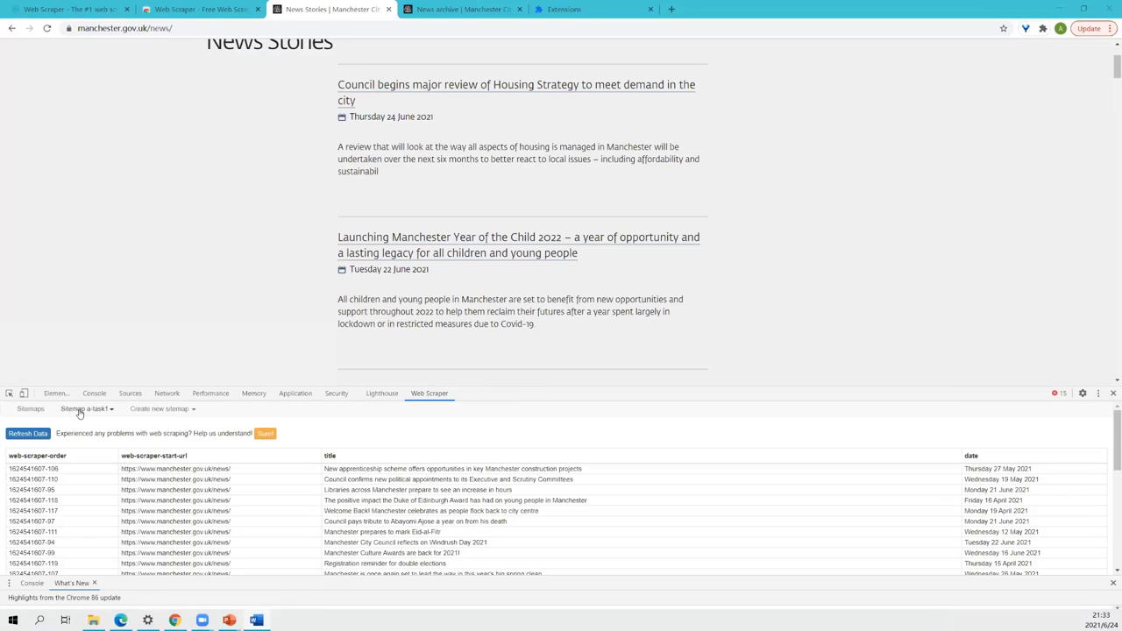
Leave the scraped data and return to the a-task1 sitemap's selector list.
{"action": "left_click", "coordinate": [83, 409]}
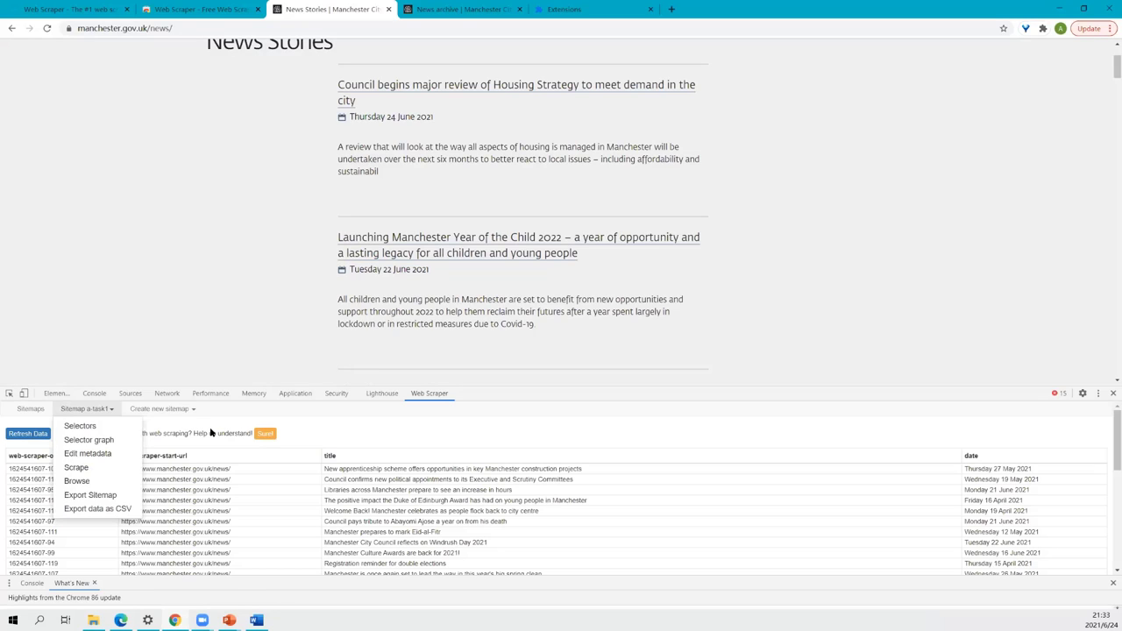
{"action": "left_click", "coordinate": [226, 490]}
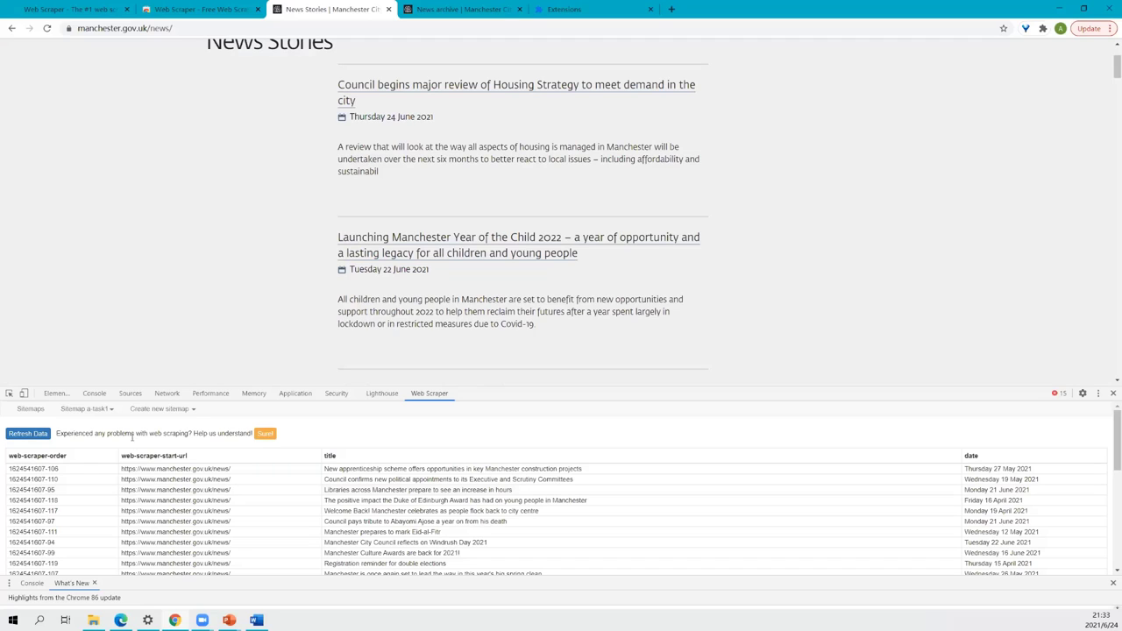
{"action": "left_click", "coordinate": [84, 409]}
{"action": "left_click", "coordinate": [87, 427]}
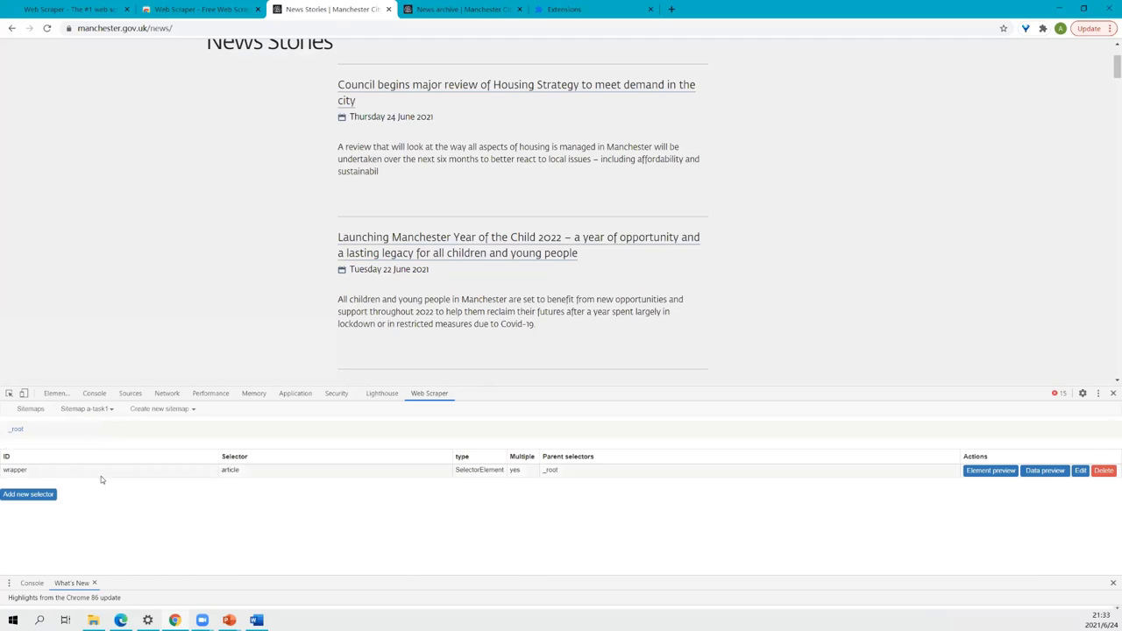
{"action": "left_click", "coordinate": [100, 410]}
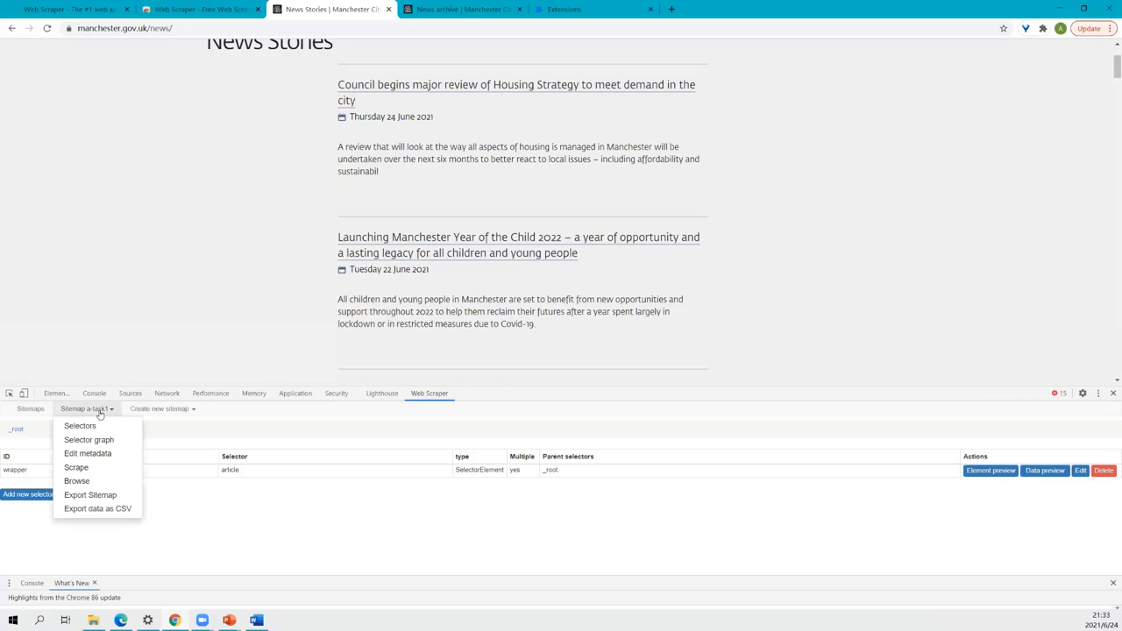
{"action": "left_click", "coordinate": [178, 524]}
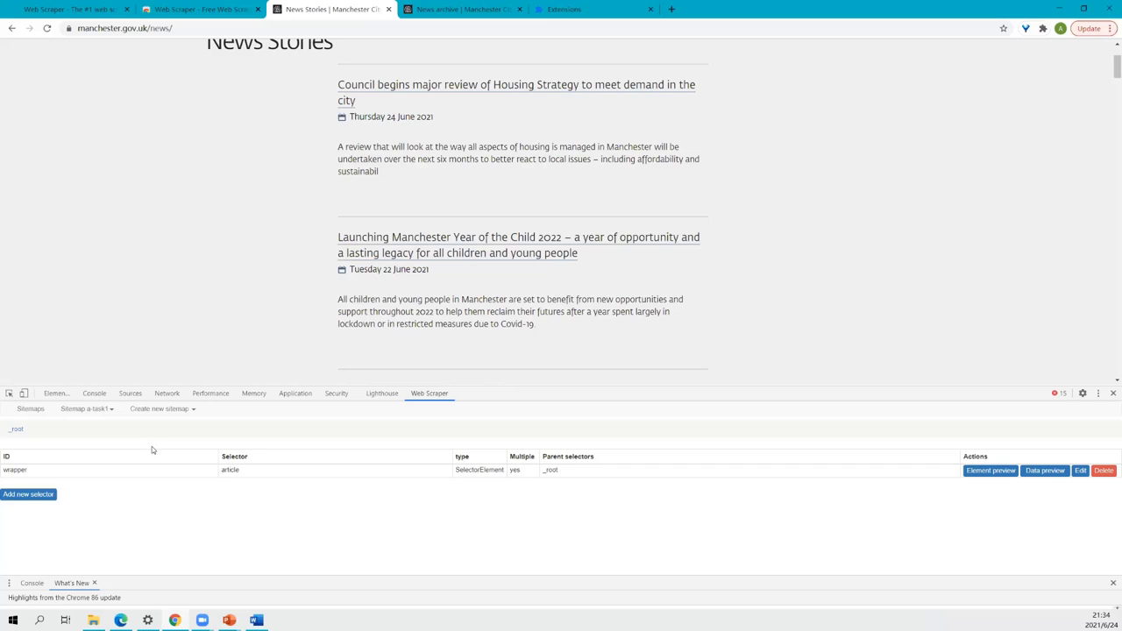
{"action": "left_click", "coordinate": [112, 471]}
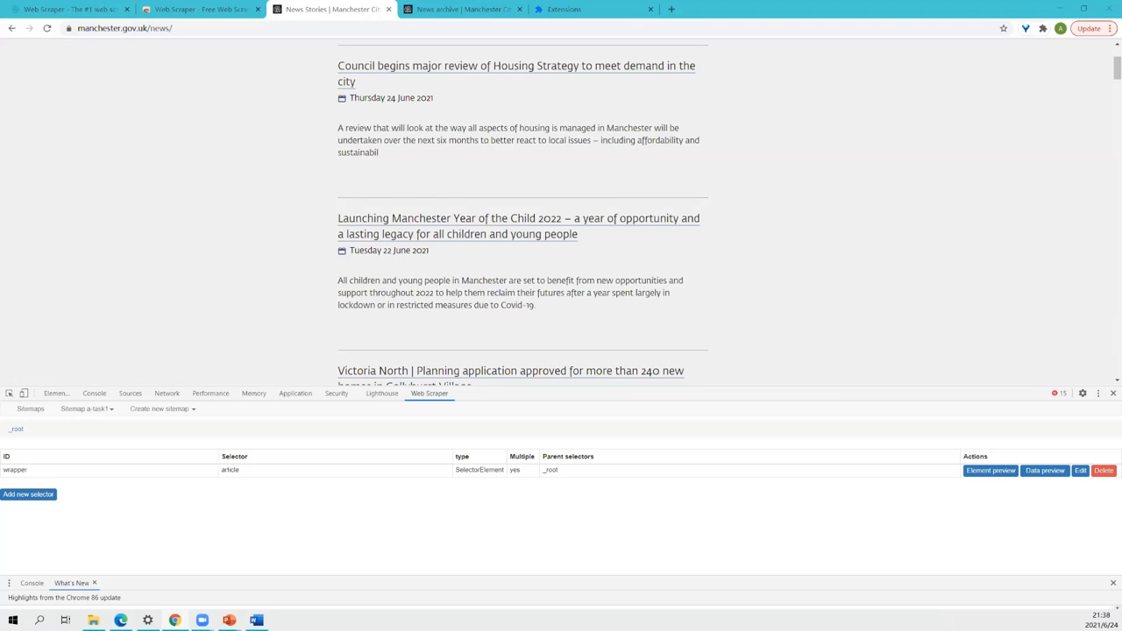
{"action": "scroll", "coordinate": [508, 243], "scroll_direction": "up", "scroll_amount": 2}
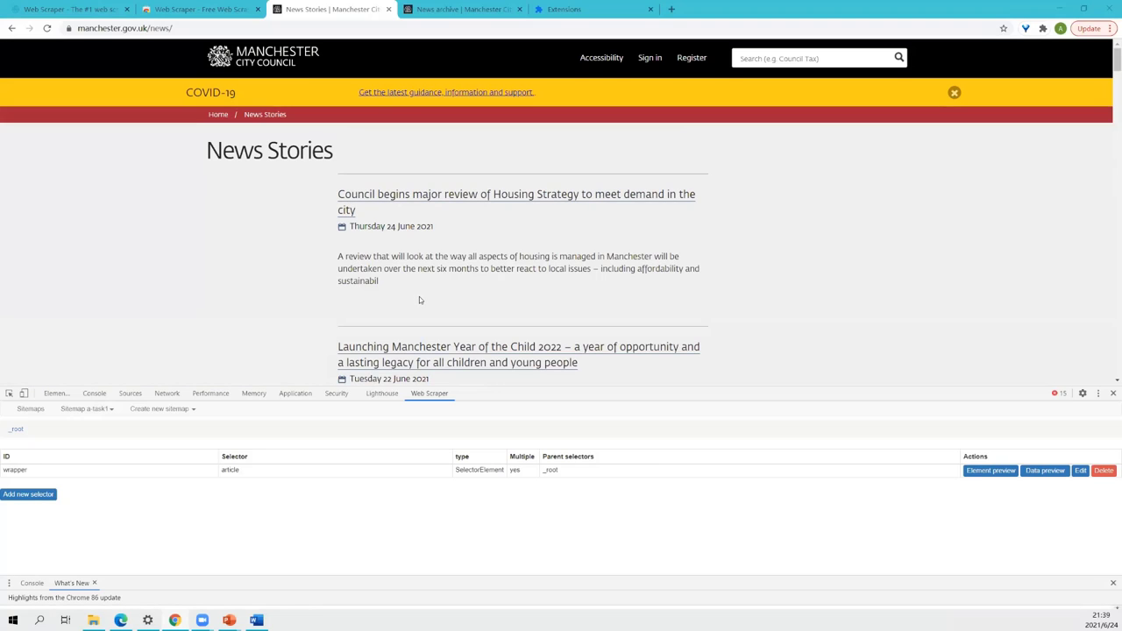
{"action": "scroll", "coordinate": [419, 298], "scroll_direction": "down", "scroll_amount": 1}
{"action": "scroll", "coordinate": [421, 299], "scroll_direction": "down", "scroll_amount": 3}
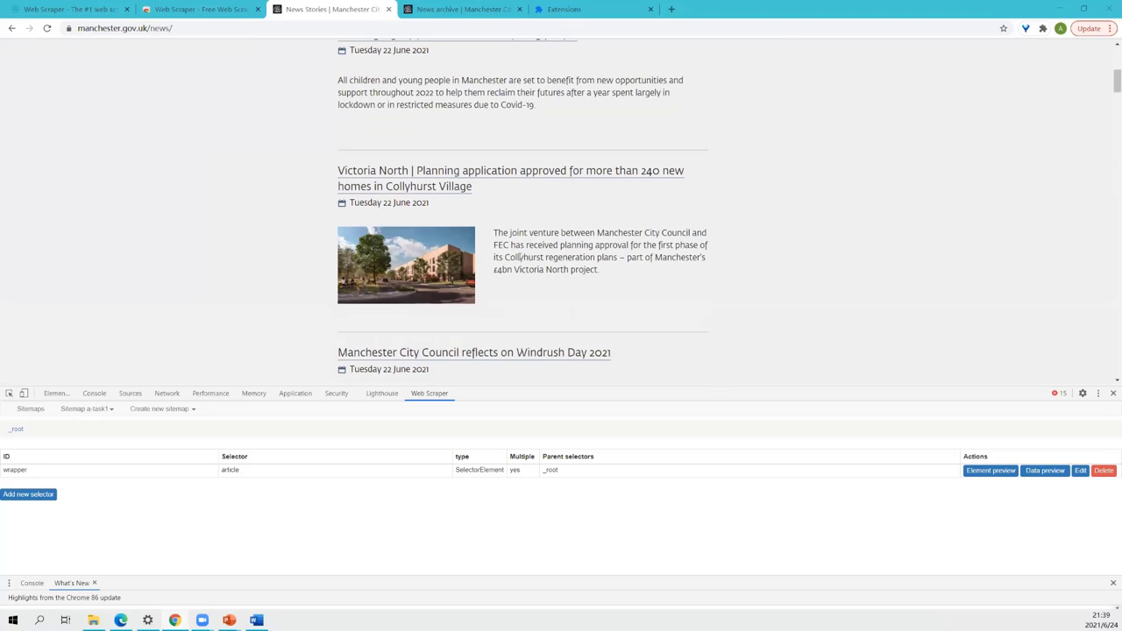
{"action": "scroll", "coordinate": [521, 257], "scroll_direction": "down", "scroll_amount": 1}
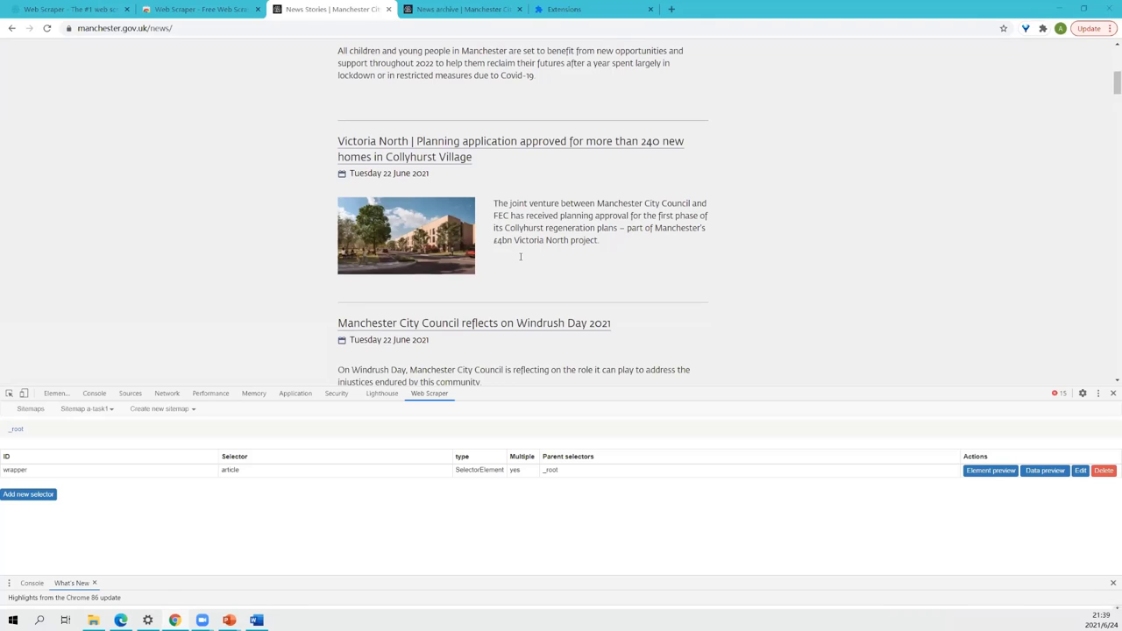
{"action": "scroll", "coordinate": [421, 289], "scroll_direction": "down", "scroll_amount": 2}
Show the list of all sitemaps and reopen a-task1 from it.
{"action": "left_click", "coordinate": [30, 408]}
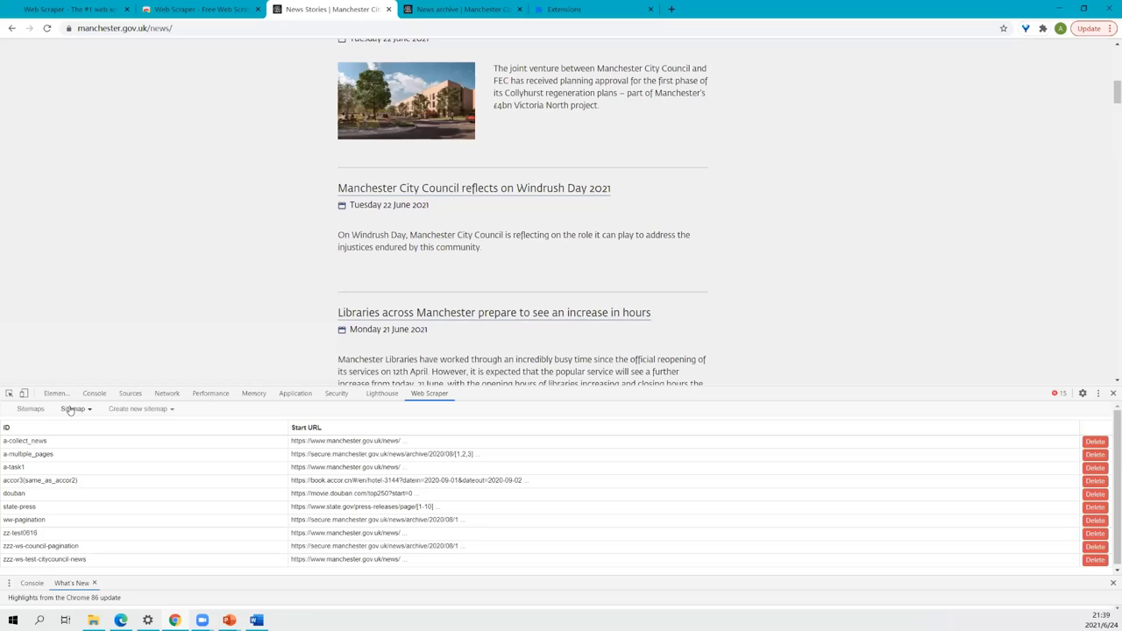
{"action": "left_click", "coordinate": [17, 467]}
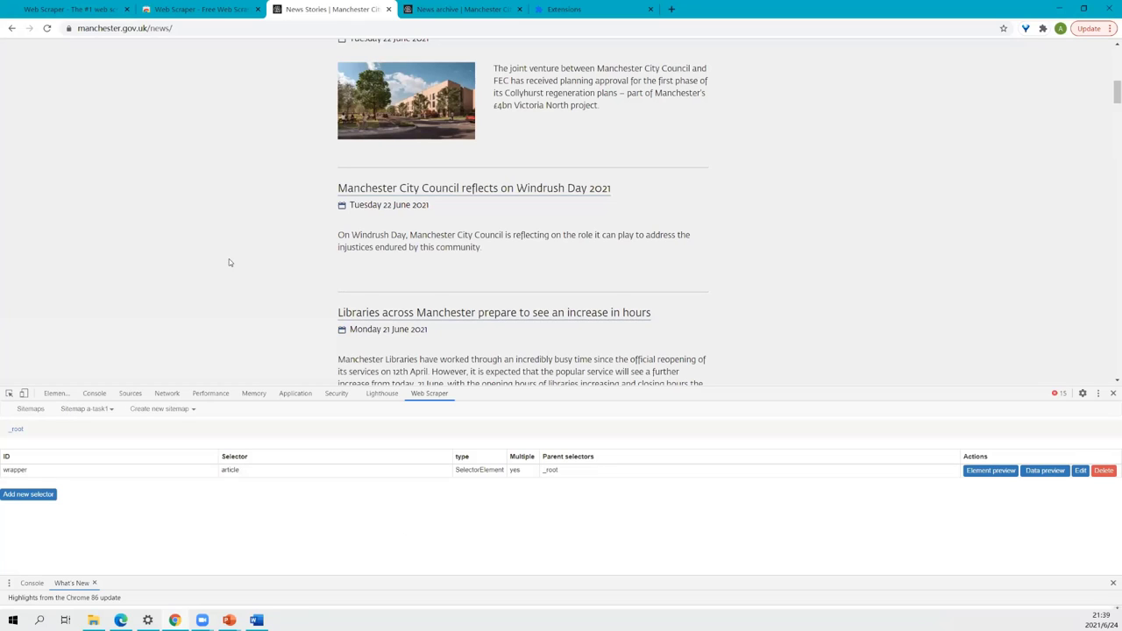
Open the wrapper selector to list its child selectors.
{"action": "scroll", "coordinate": [422, 232], "scroll_direction": "up", "scroll_amount": 3}
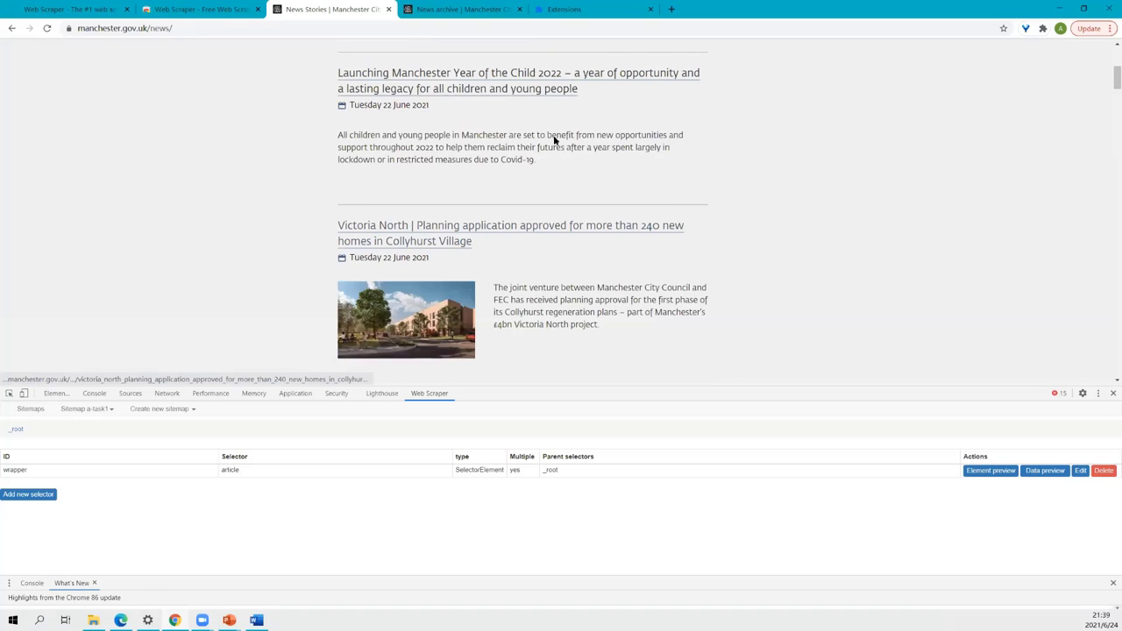
{"action": "scroll", "coordinate": [551, 288], "scroll_direction": "down", "scroll_amount": 1}
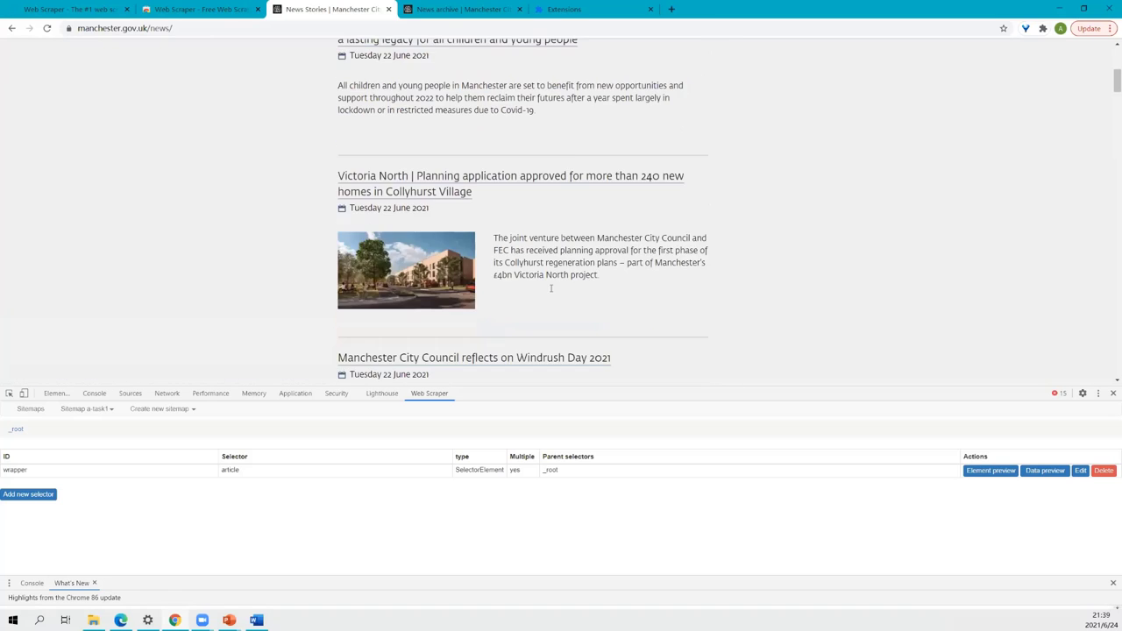
{"action": "scroll", "coordinate": [551, 289], "scroll_direction": "down", "scroll_amount": 2}
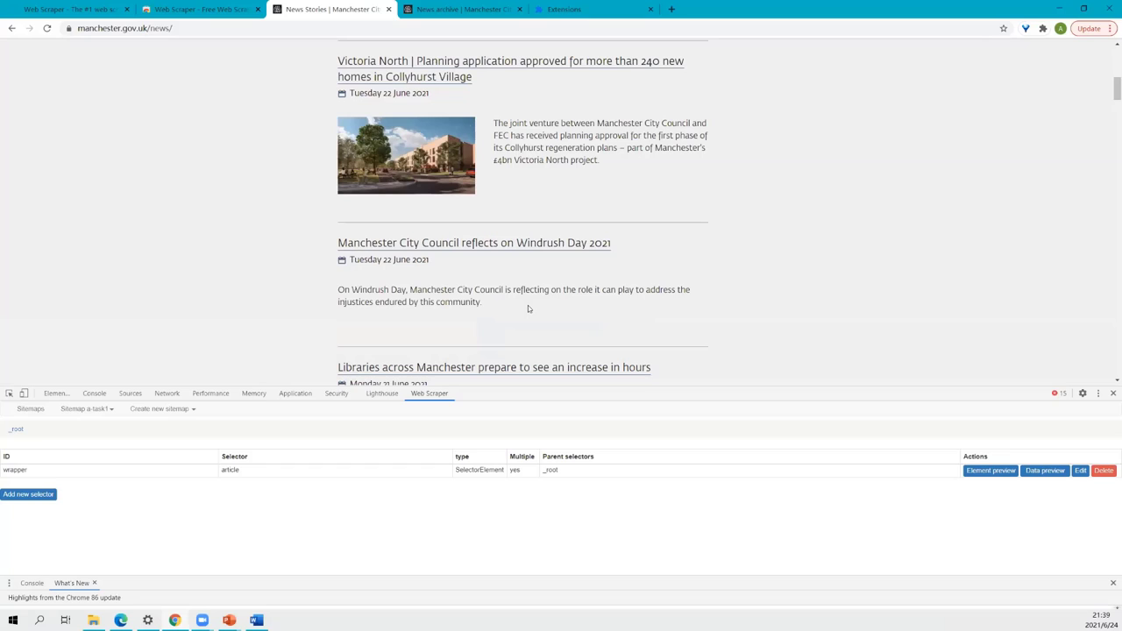
{"action": "left_click", "coordinate": [200, 474]}
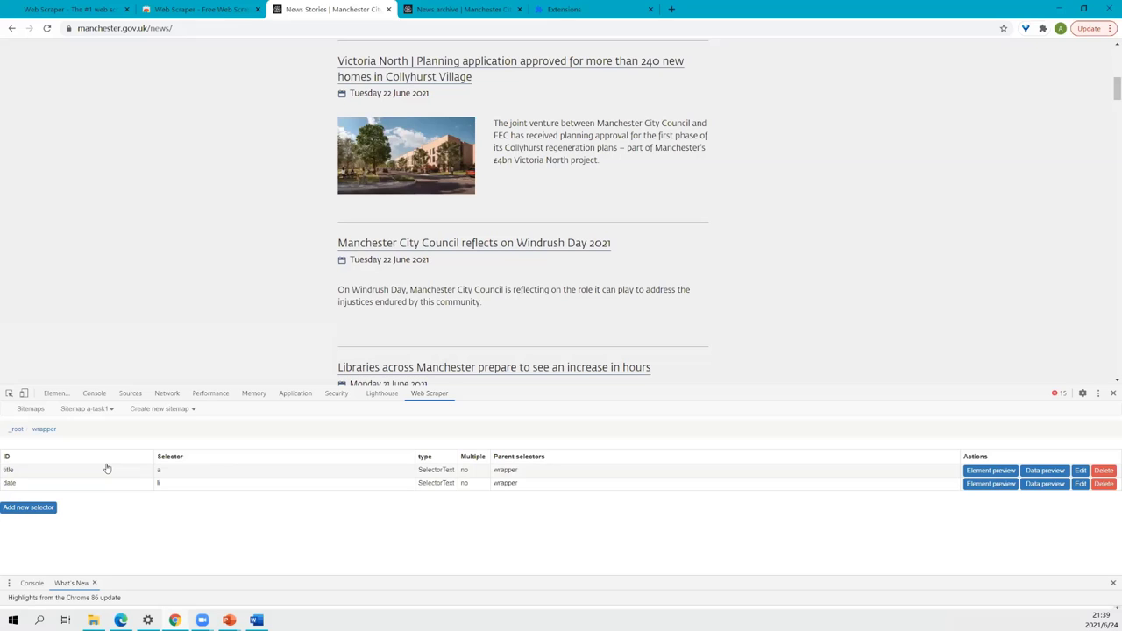
Add and save a Text selector named description under wrapper, picking the summary paragraph of the first news story.
{"action": "scroll", "coordinate": [424, 365], "scroll_direction": "up", "scroll_amount": 2}
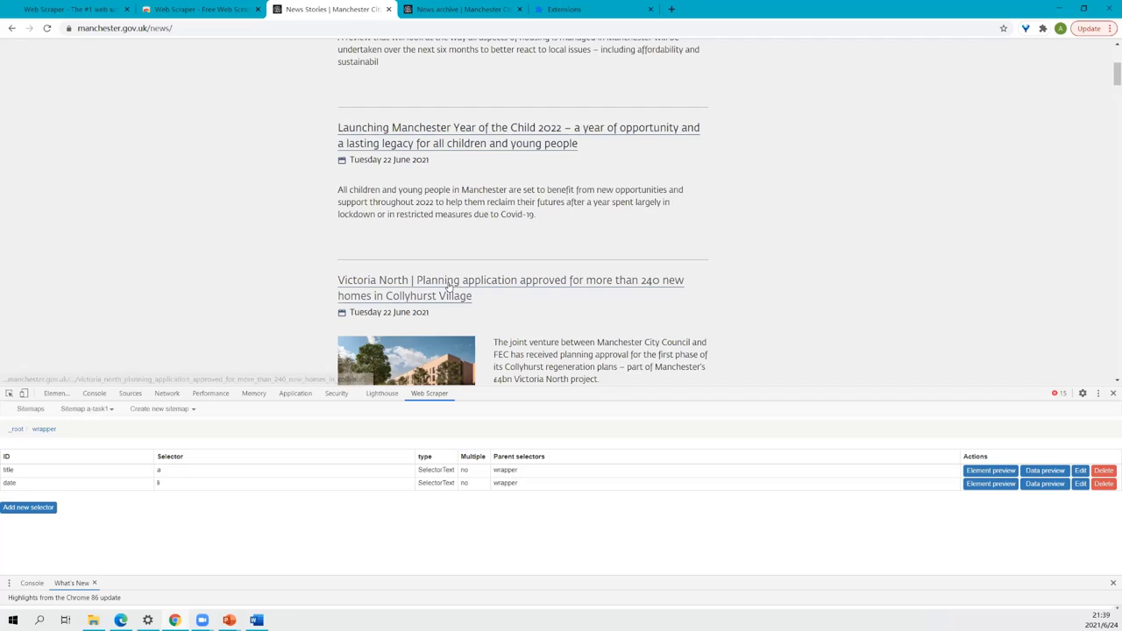
{"action": "left_click", "coordinate": [28, 510]}
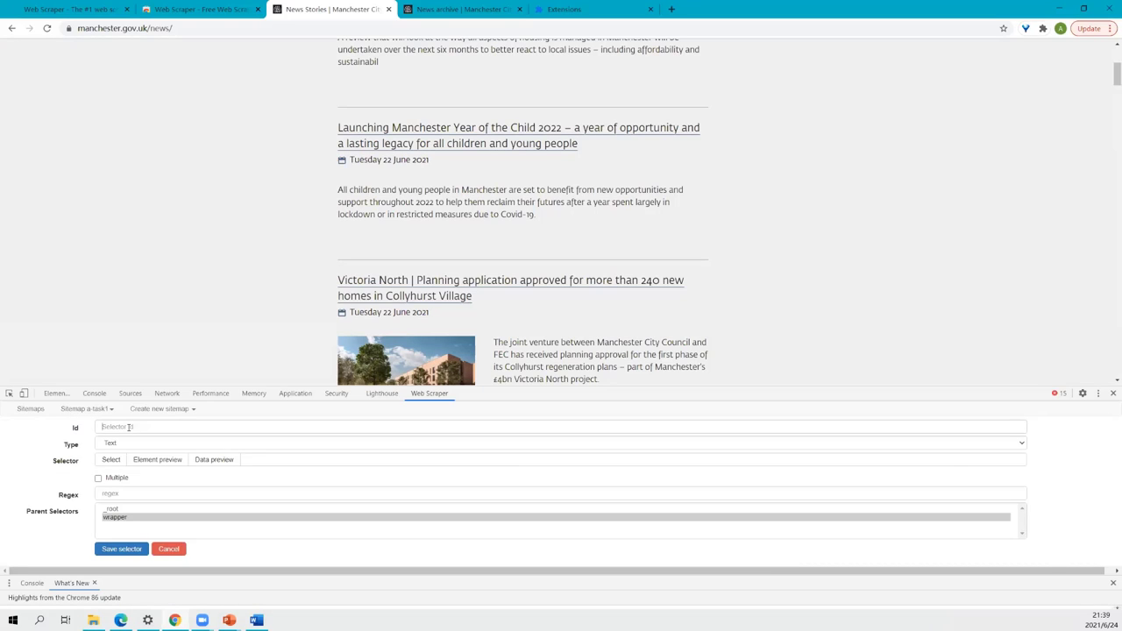
{"action": "left_click", "coordinate": [128, 427]}
{"action": "type", "text": "des"}
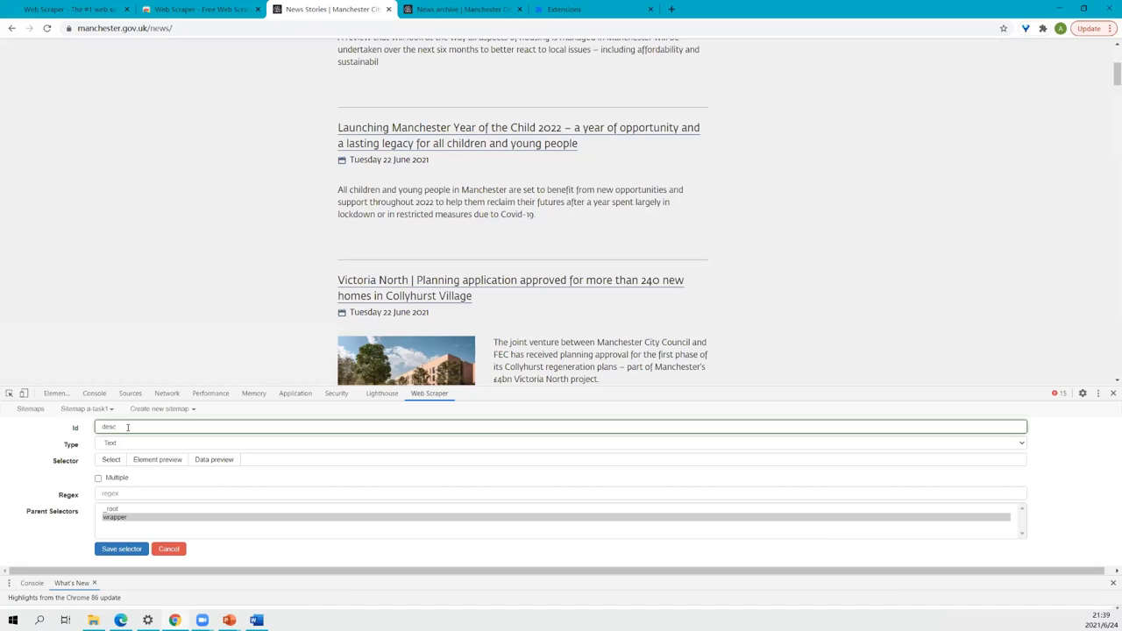
{"action": "type", "text": "cription"}
{"action": "left_click", "coordinate": [122, 462]}
{"action": "scroll", "coordinate": [370, 321], "scroll_direction": "up", "scroll_amount": 3}
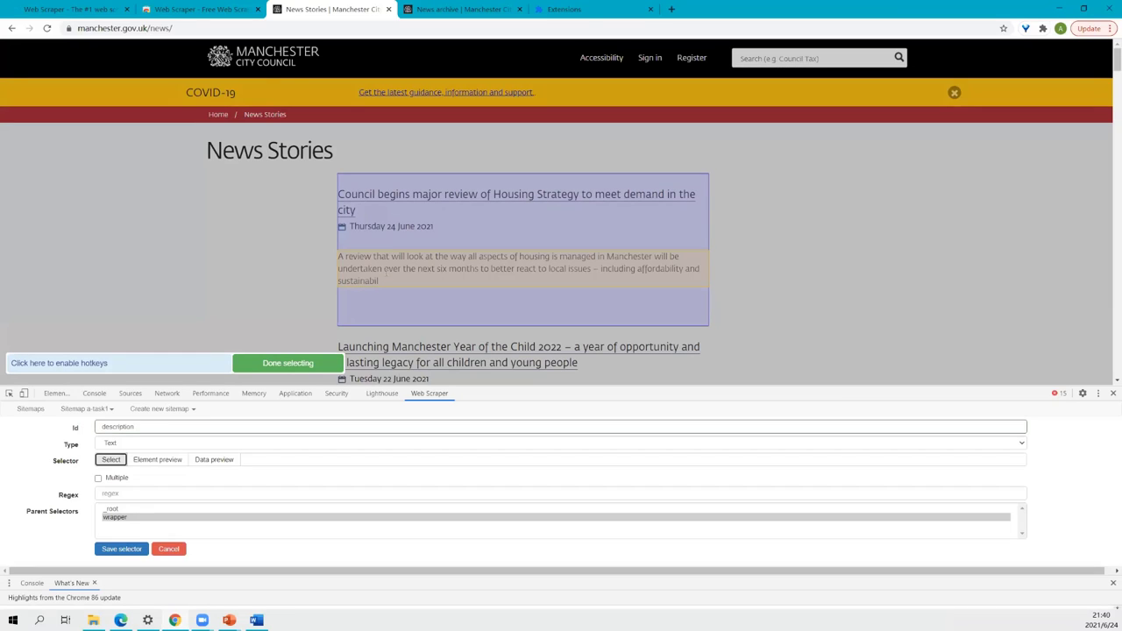
{"action": "left_click", "coordinate": [386, 275]}
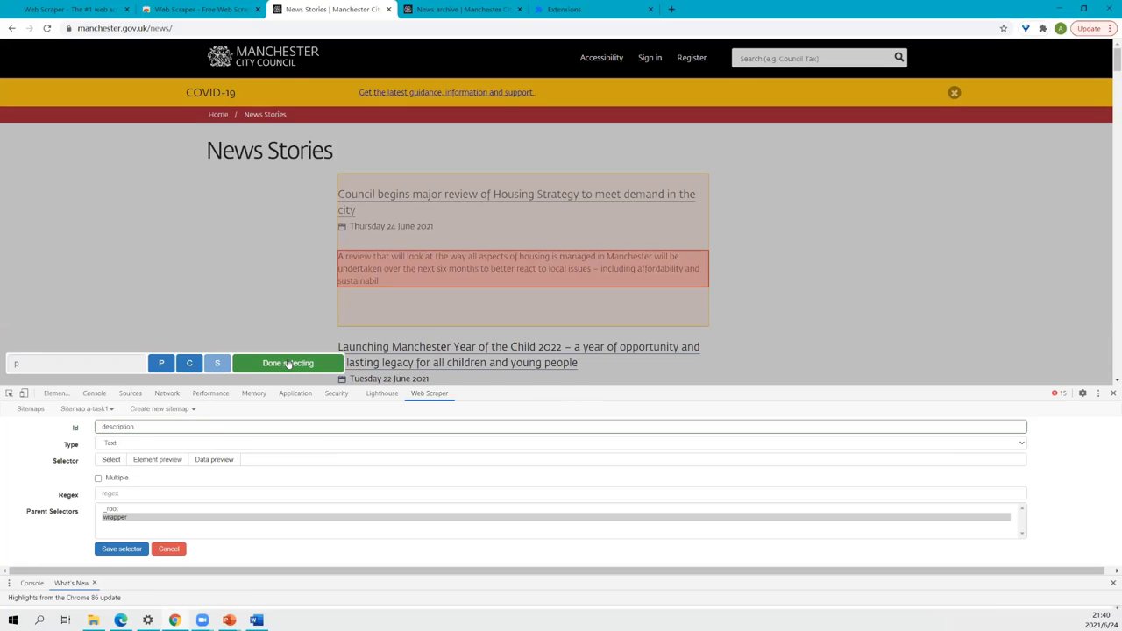
{"action": "left_click", "coordinate": [287, 363]}
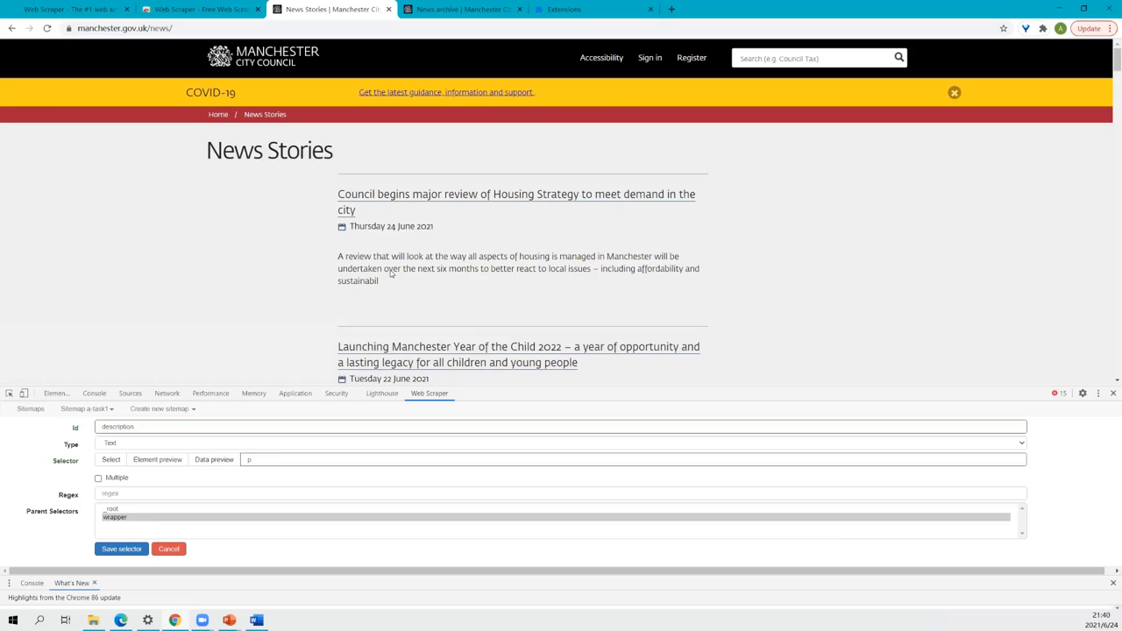
{"action": "scroll", "coordinate": [271, 368], "scroll_direction": "down", "scroll_amount": 3}
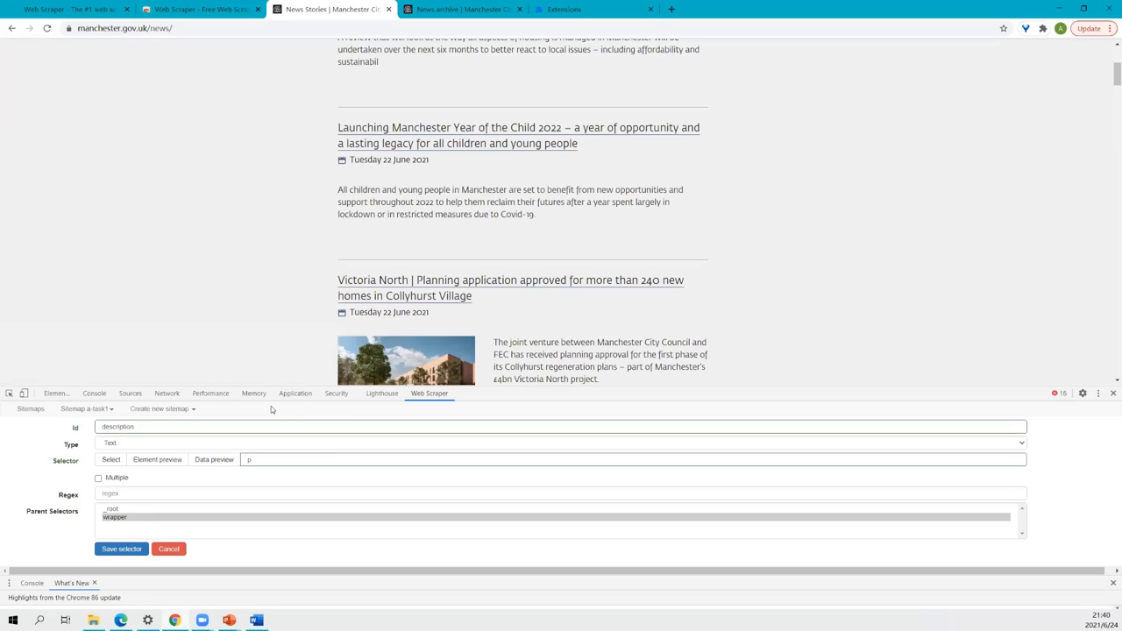
{"action": "left_click", "coordinate": [130, 551]}
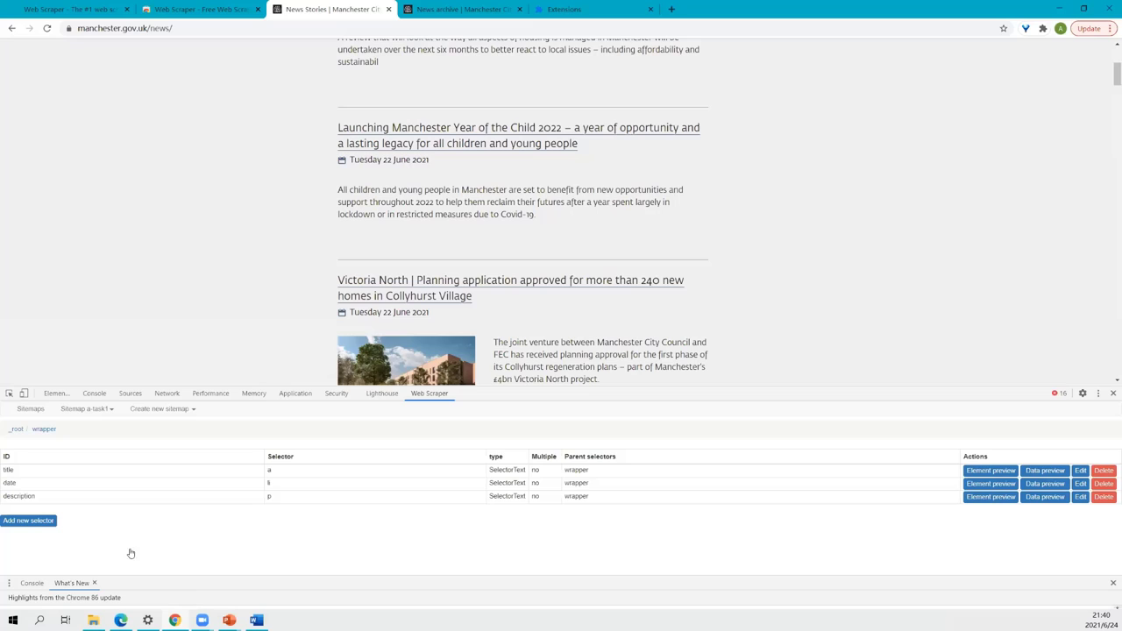
Start a new selector under wrapper with the id link and the type Link.
{"action": "left_click", "coordinate": [49, 523]}
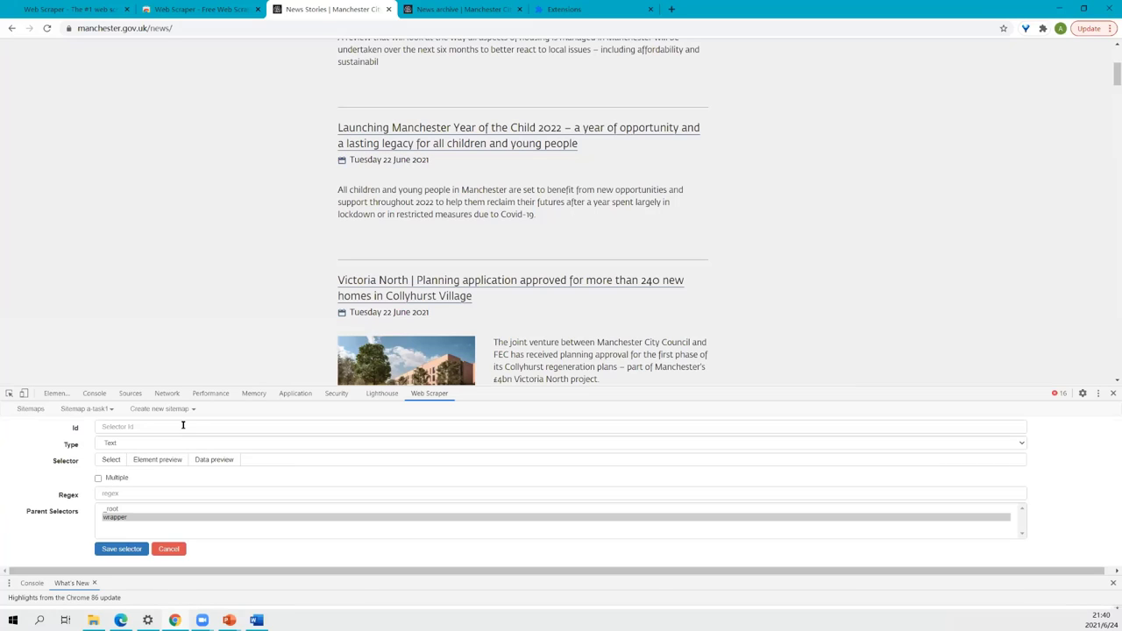
{"action": "left_click", "coordinate": [183, 426]}
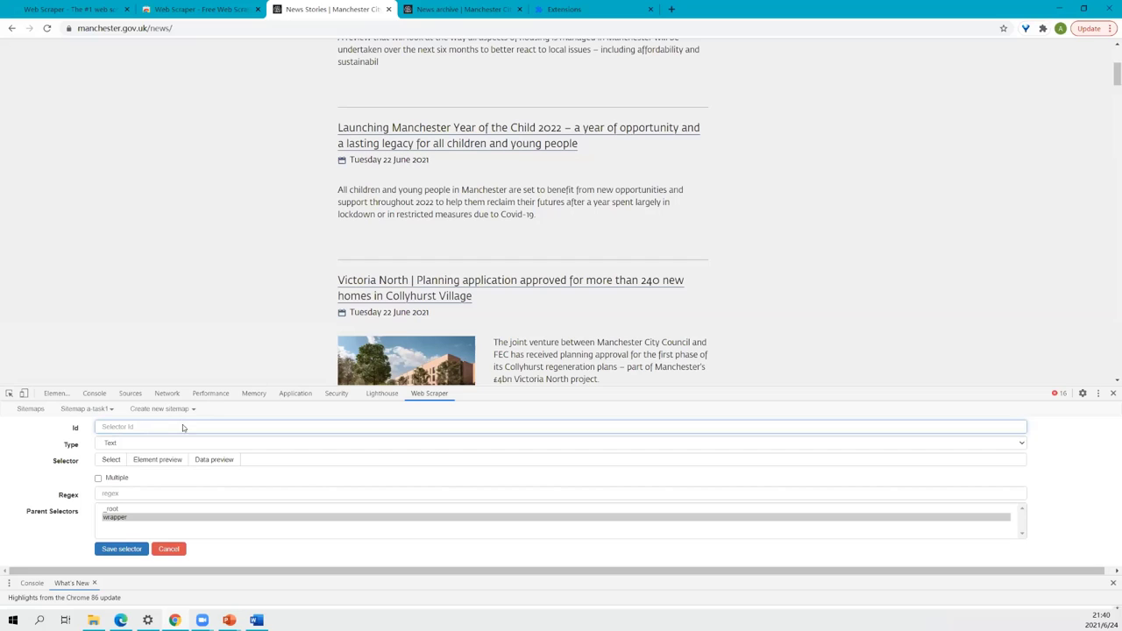
{"action": "scroll", "coordinate": [247, 302], "scroll_direction": "up", "scroll_amount": 2}
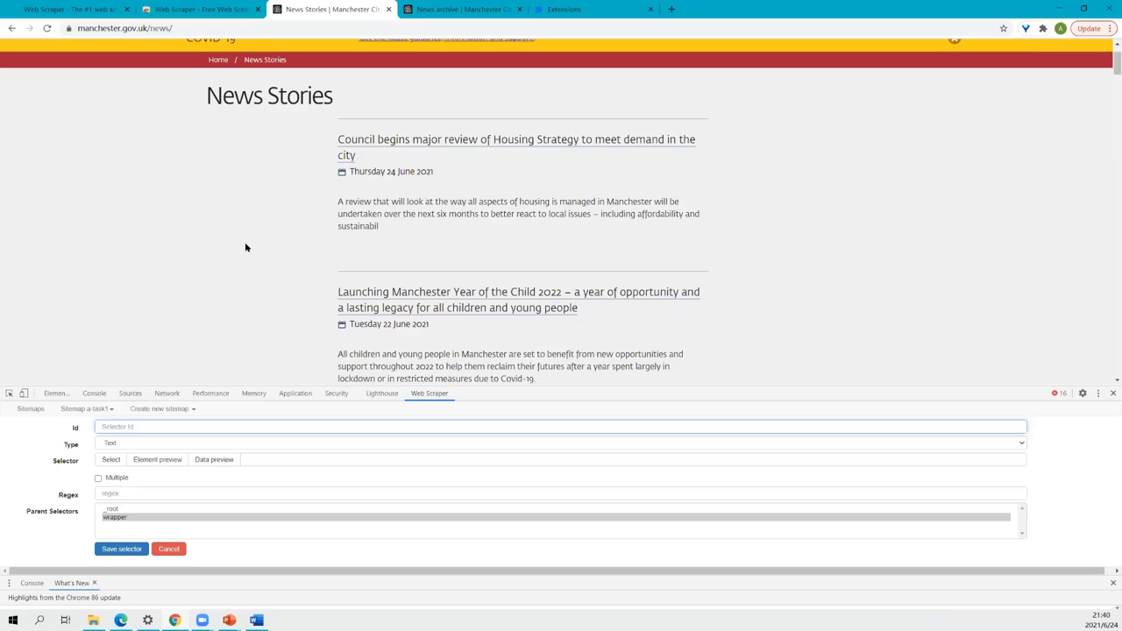
{"action": "left_click", "coordinate": [122, 447]}
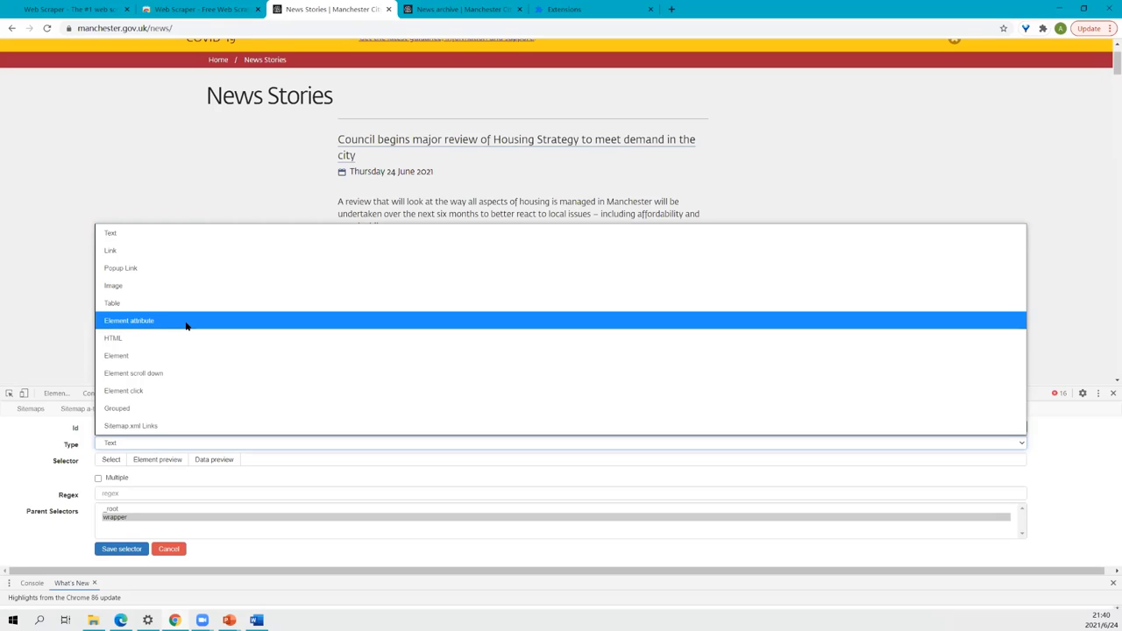
{"action": "left_click", "coordinate": [187, 253]}
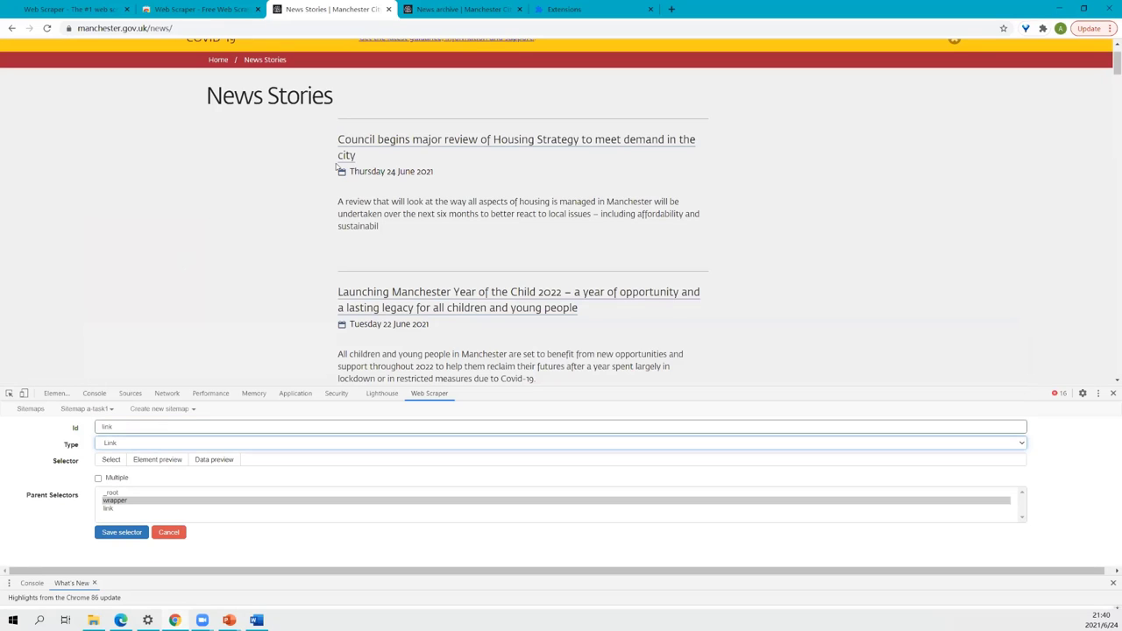
View the article page of the first news story and return to the News Stories list.
{"action": "left_click", "coordinate": [111, 445]}
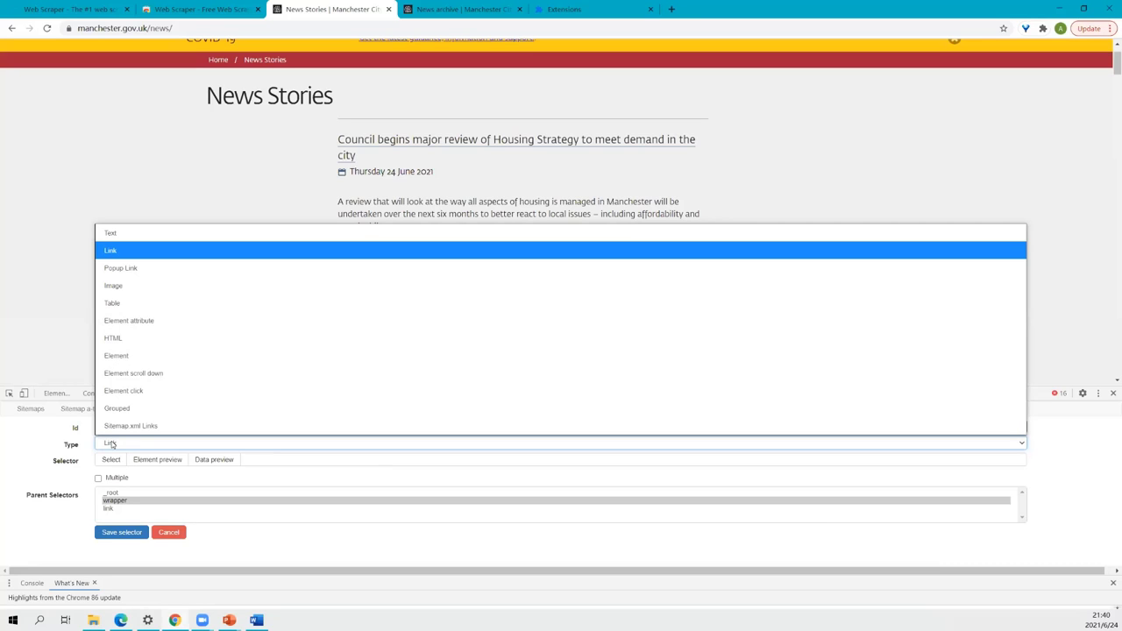
{"action": "left_click", "coordinate": [412, 145]}
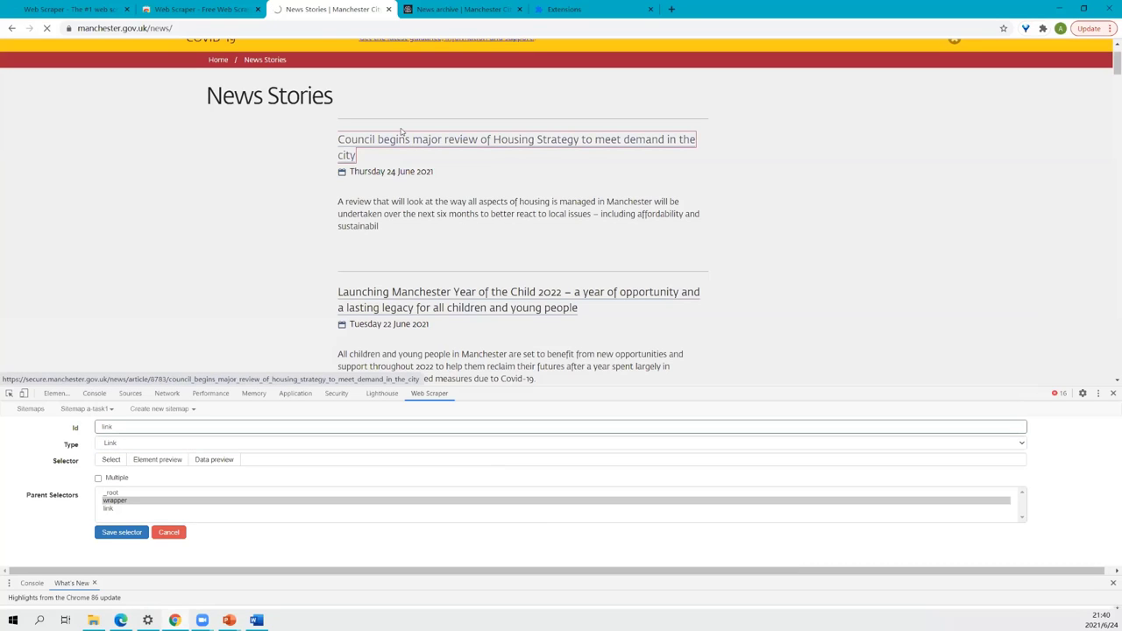
{"action": "left_click", "coordinate": [401, 133]}
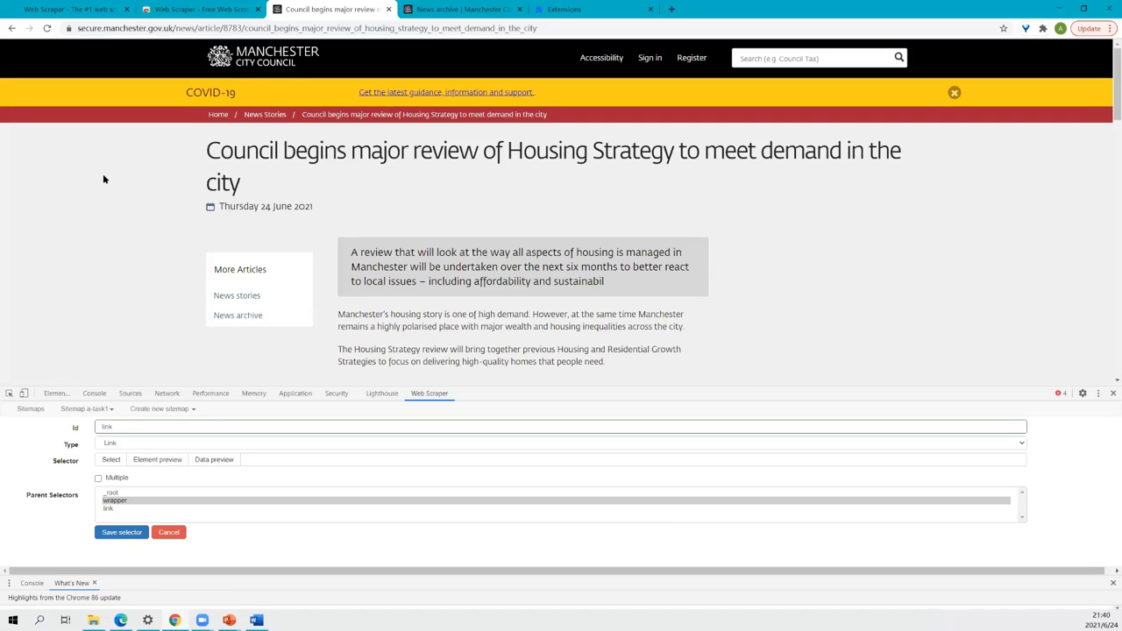
{"action": "key", "text": "alt+Left"}
Pick the first story's title link as the element for the link selector.
{"action": "left_click", "coordinate": [135, 460]}
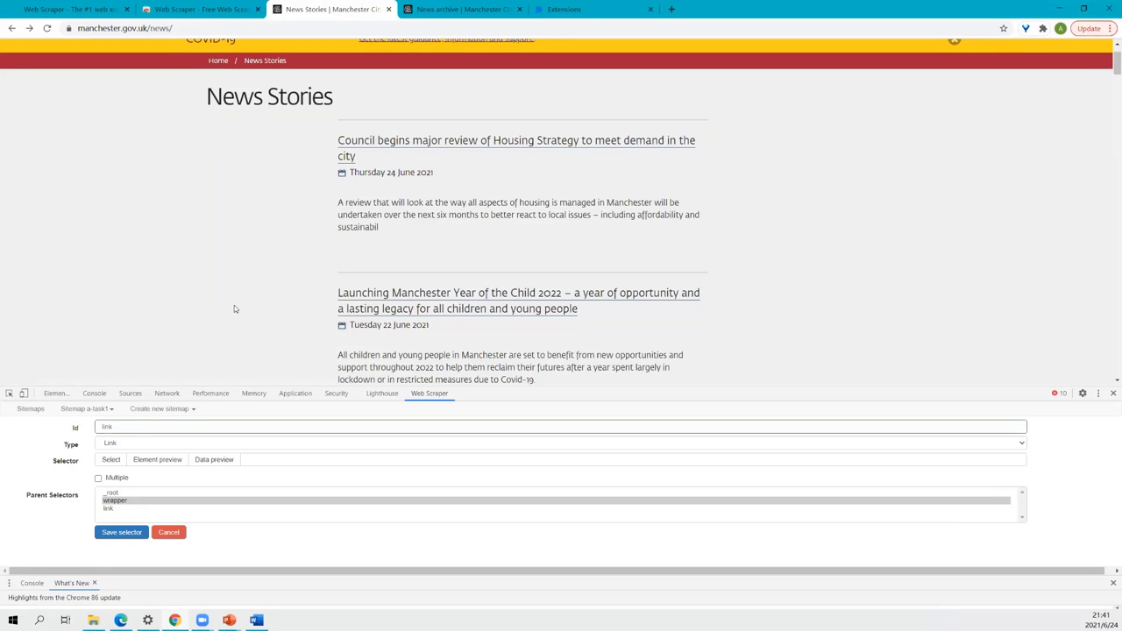
{"action": "left_click", "coordinate": [111, 460]}
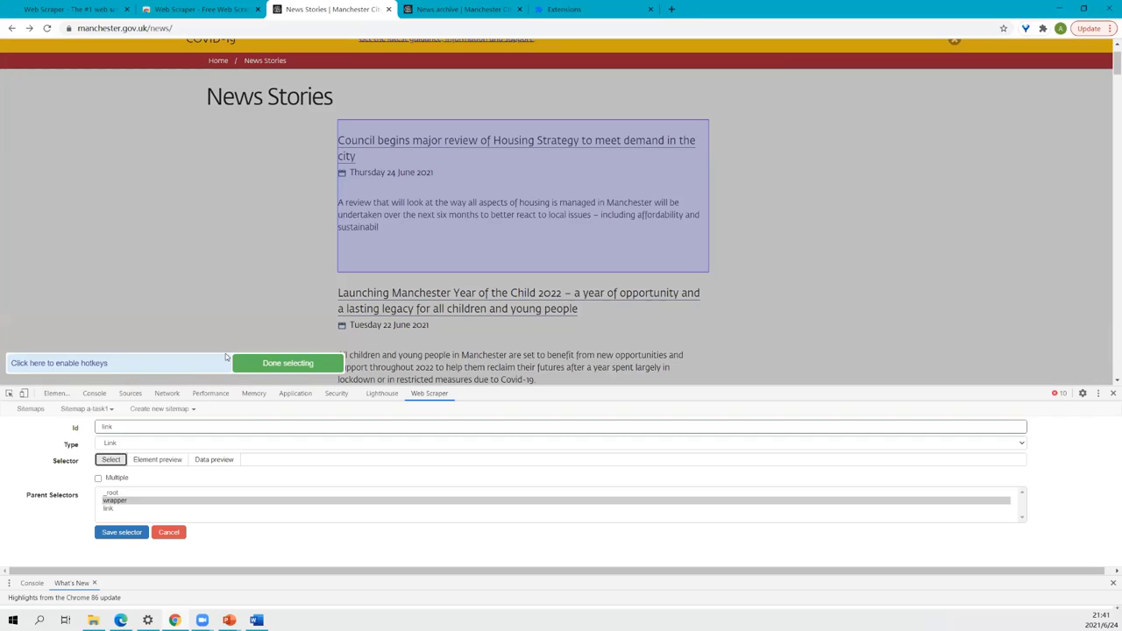
{"action": "left_click", "coordinate": [226, 357]}
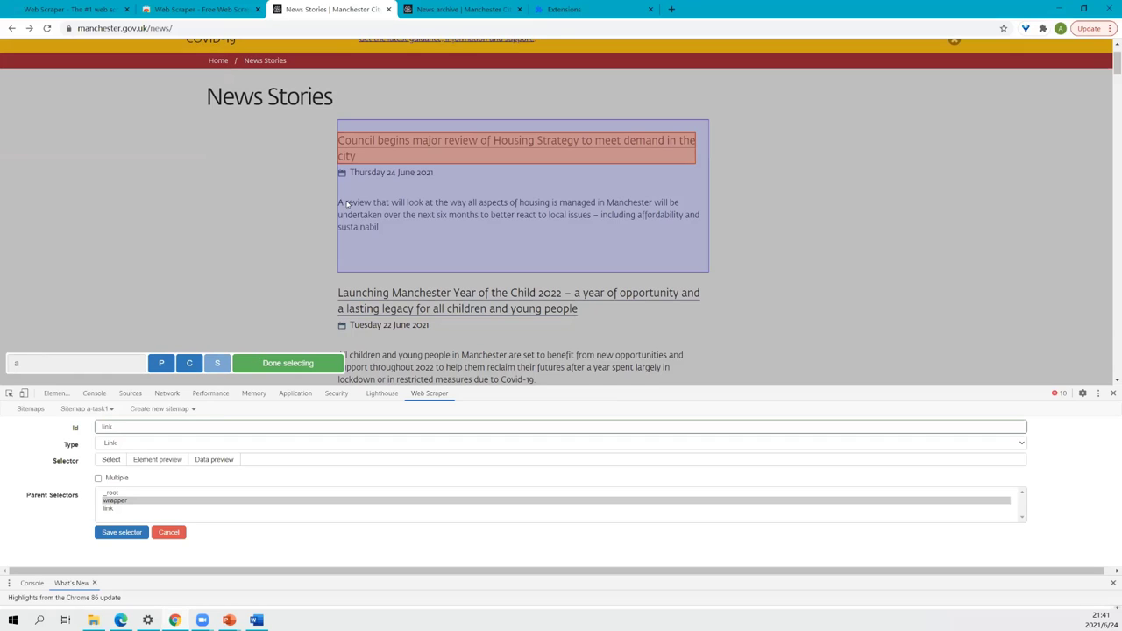
{"action": "left_click", "coordinate": [281, 363]}
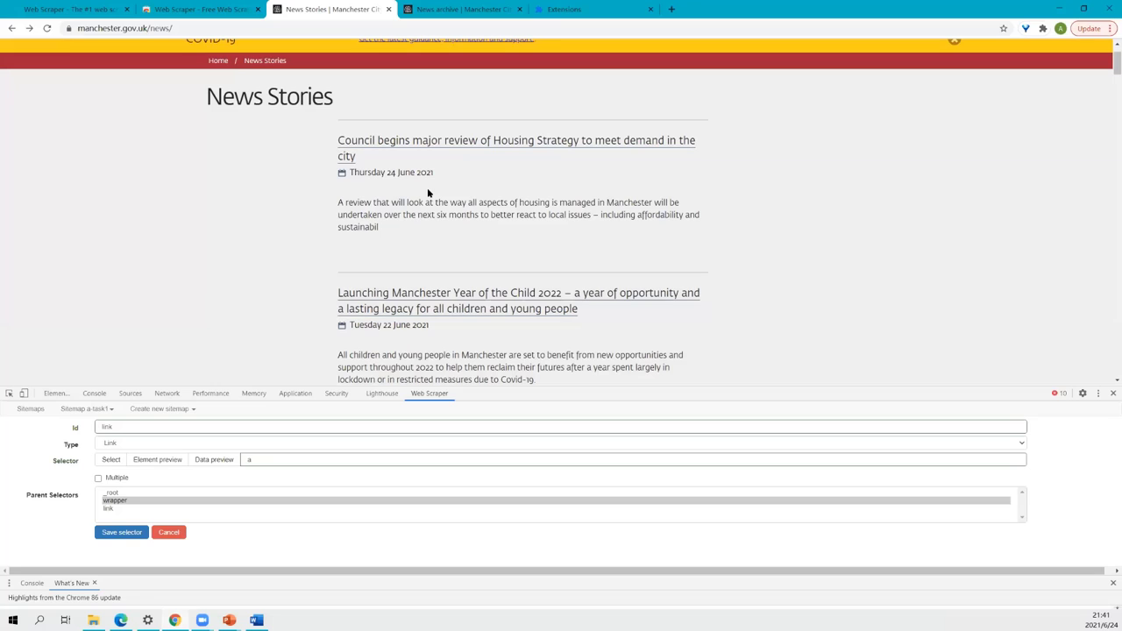
Preview the link selector's data, examine the story titles and link-href addresses, and save the selector.
{"action": "left_click", "coordinate": [217, 463]}
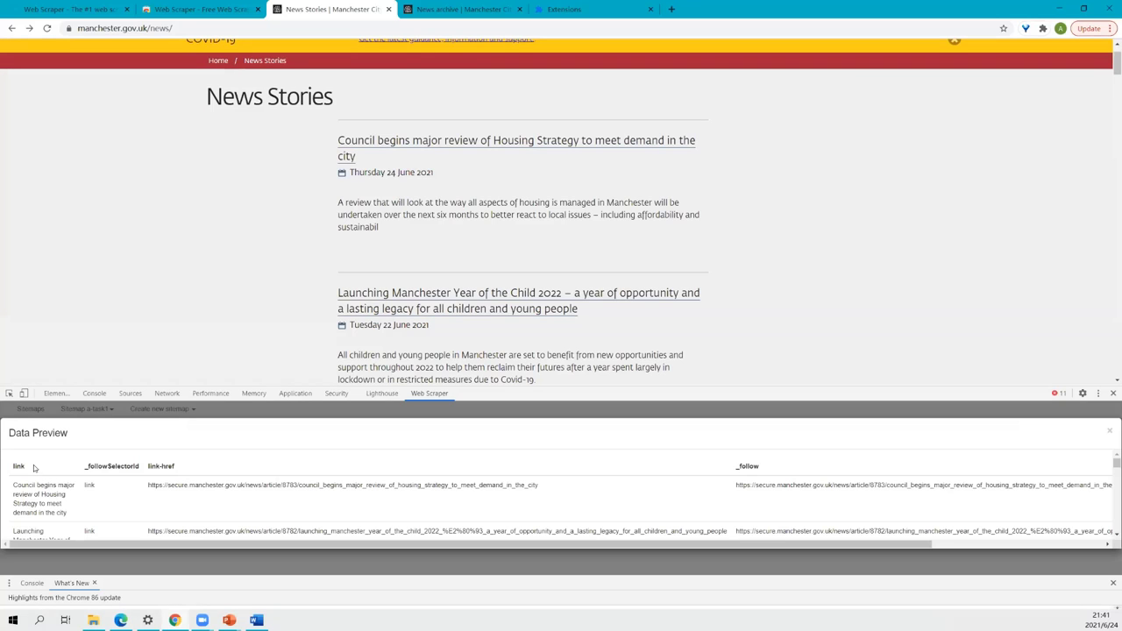
{"action": "left_click_drag", "start_coordinate": [15, 482], "coordinate": [66, 509]}
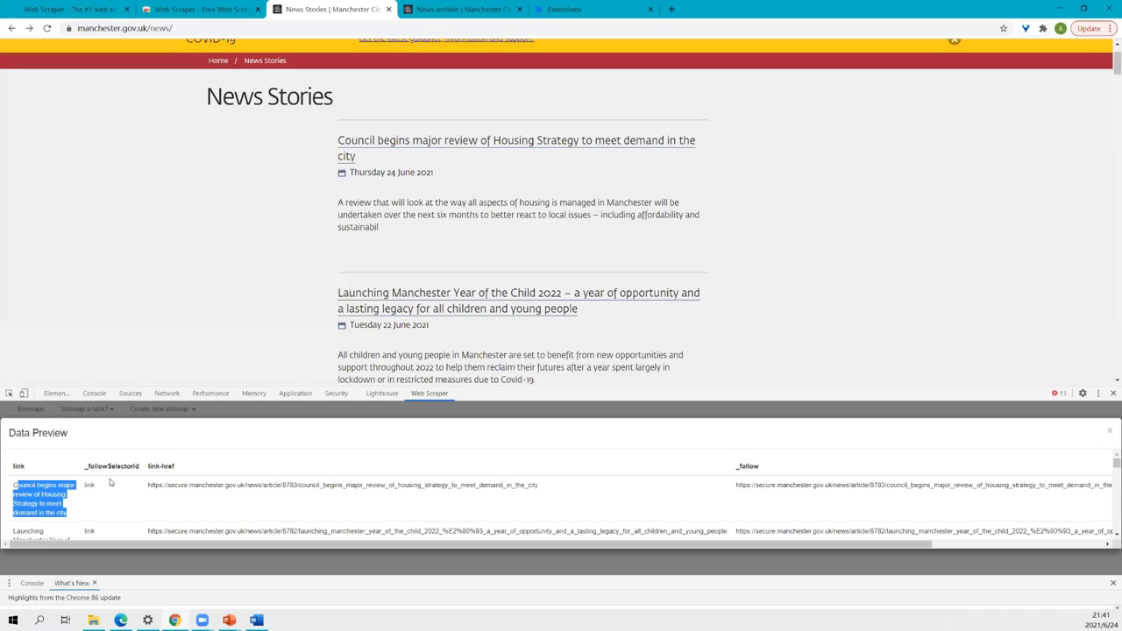
{"action": "left_click_drag", "start_coordinate": [151, 484], "coordinate": [539, 485]}
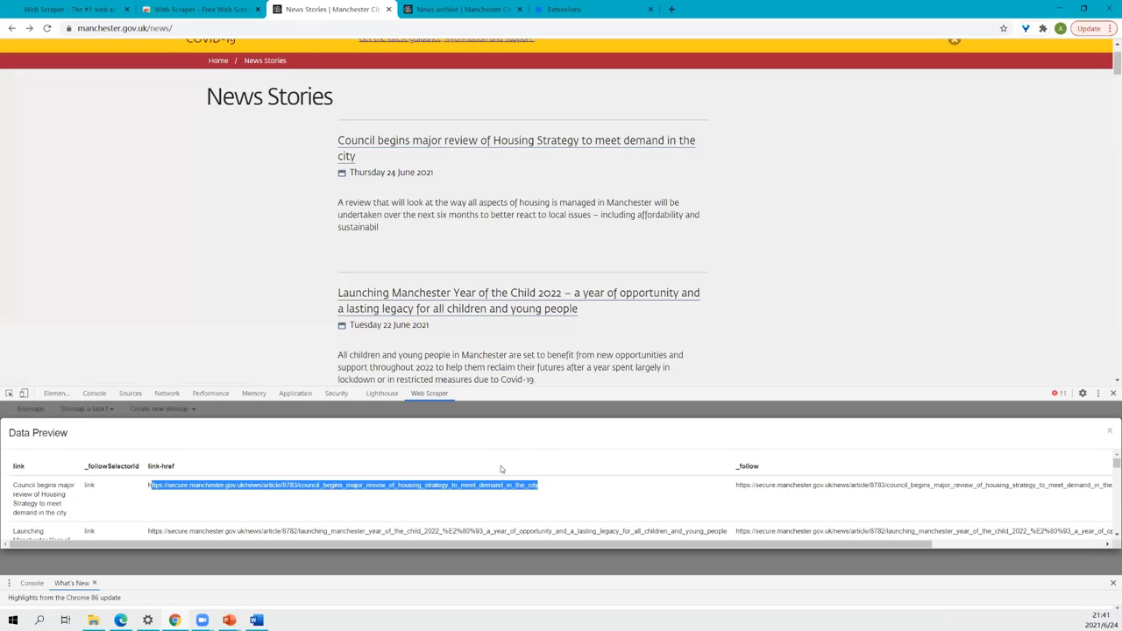
{"action": "scroll", "coordinate": [501, 469], "scroll_direction": "down", "scroll_amount": 2}
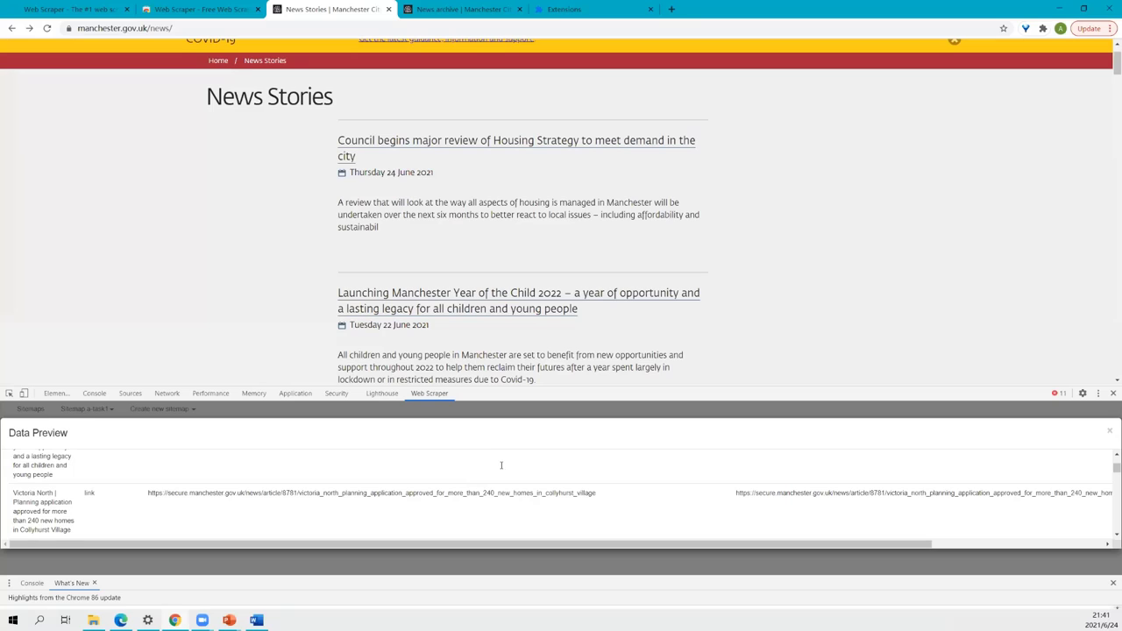
{"action": "left_click", "coordinate": [1109, 430]}
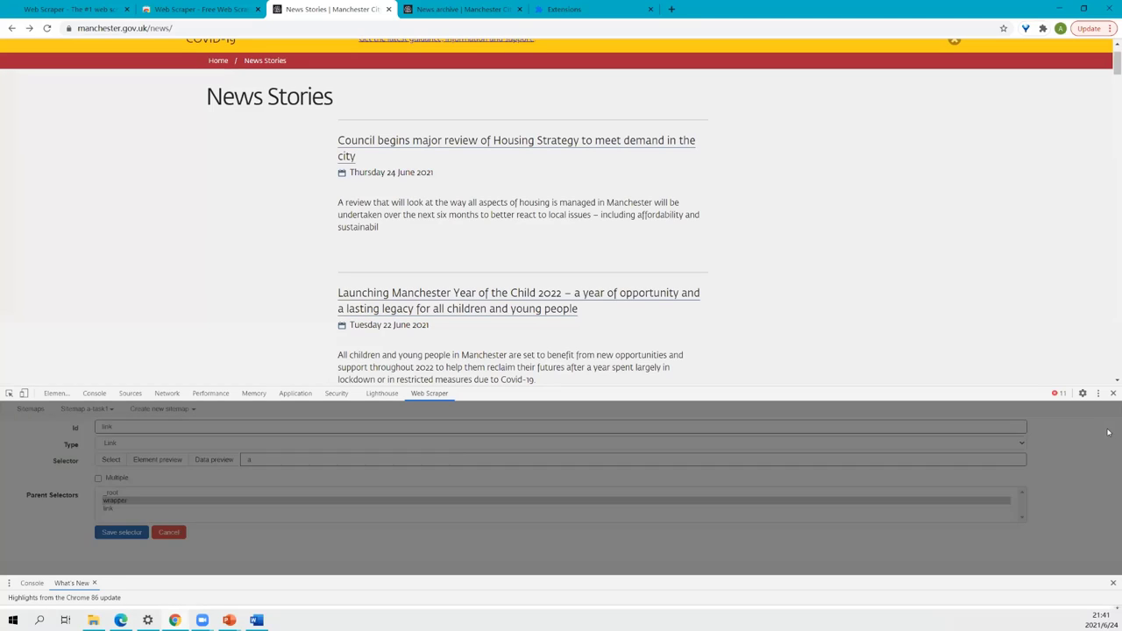
{"action": "left_click", "coordinate": [131, 533]}
Start a new selector under wrapper with the id image and the type Image.
{"action": "scroll", "coordinate": [442, 269], "scroll_direction": "down", "scroll_amount": 2}
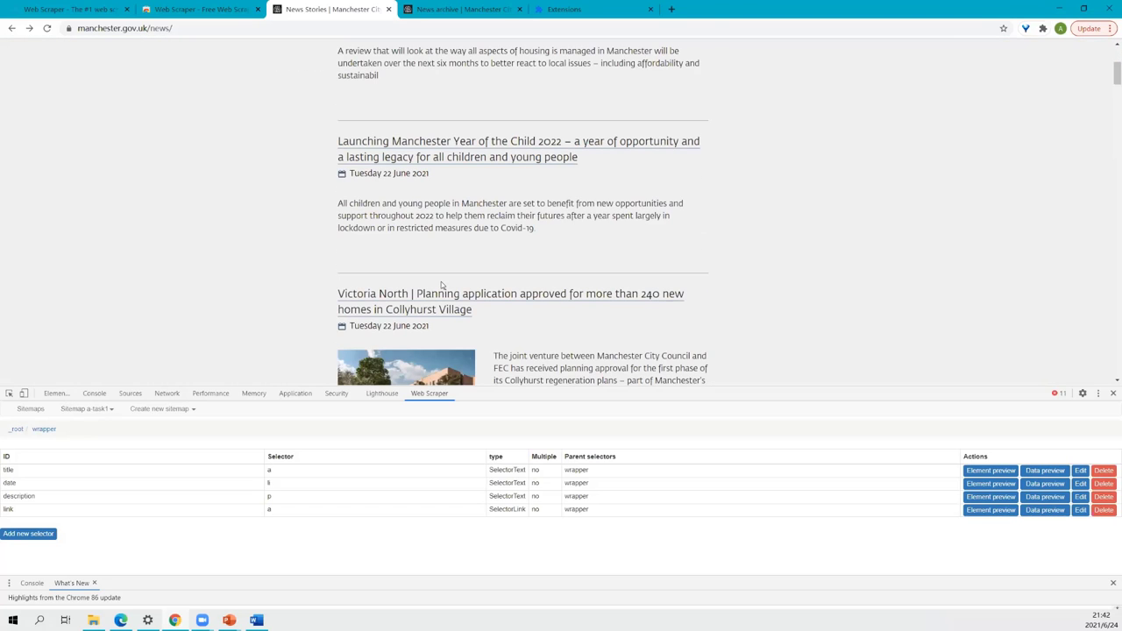
{"action": "scroll", "coordinate": [521, 218], "scroll_direction": "down", "scroll_amount": 7}
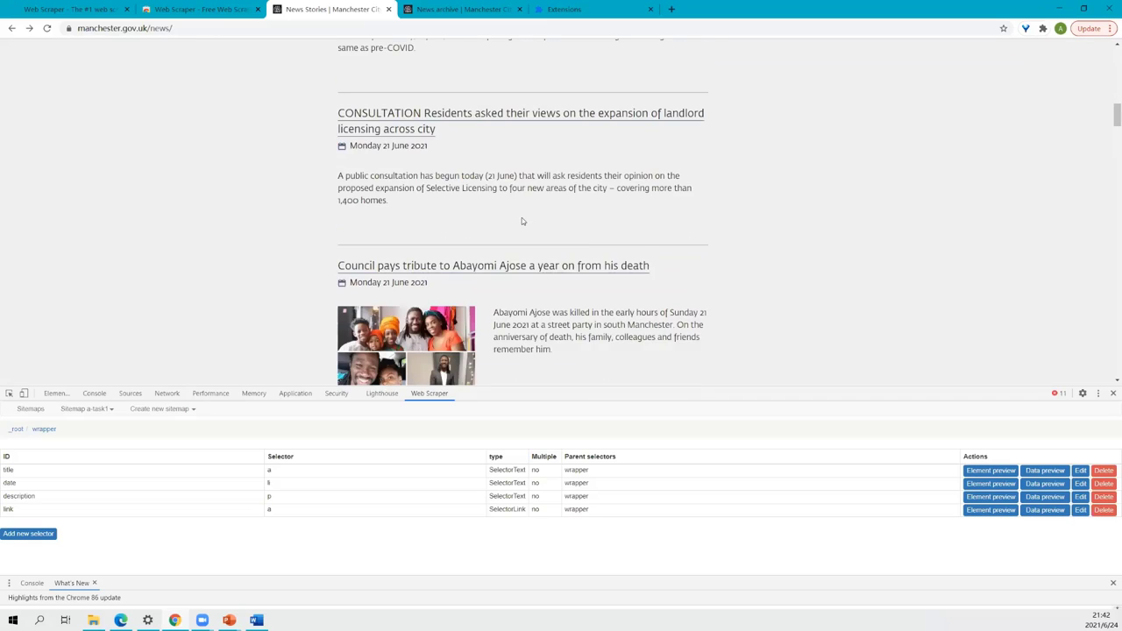
{"action": "scroll", "coordinate": [521, 221], "scroll_direction": "down", "scroll_amount": 3}
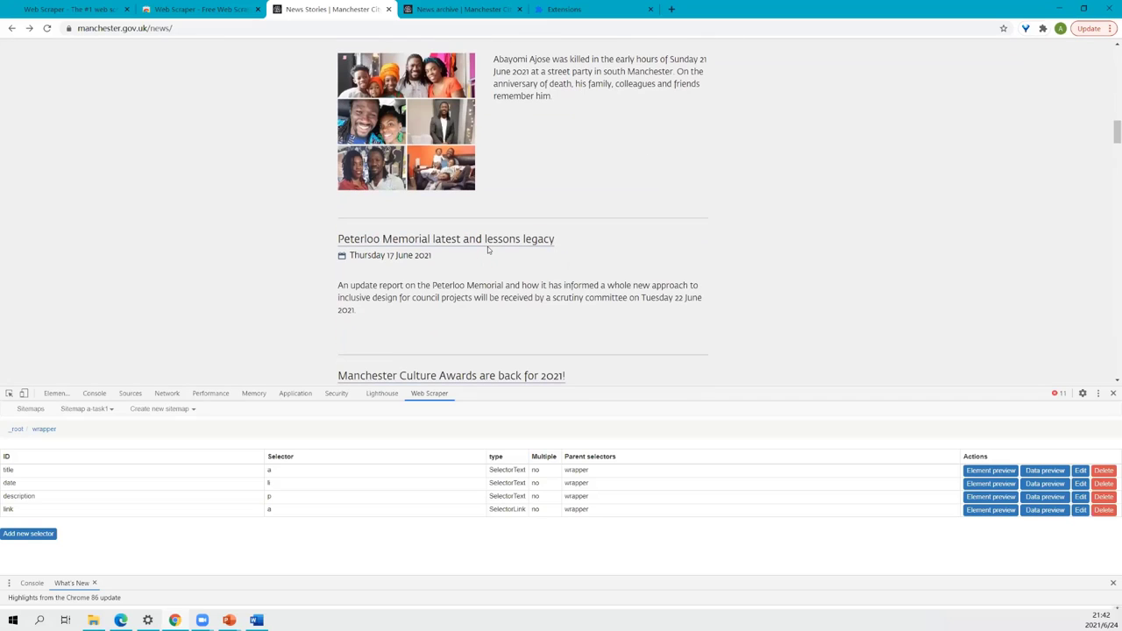
{"action": "left_click", "coordinate": [31, 533]}
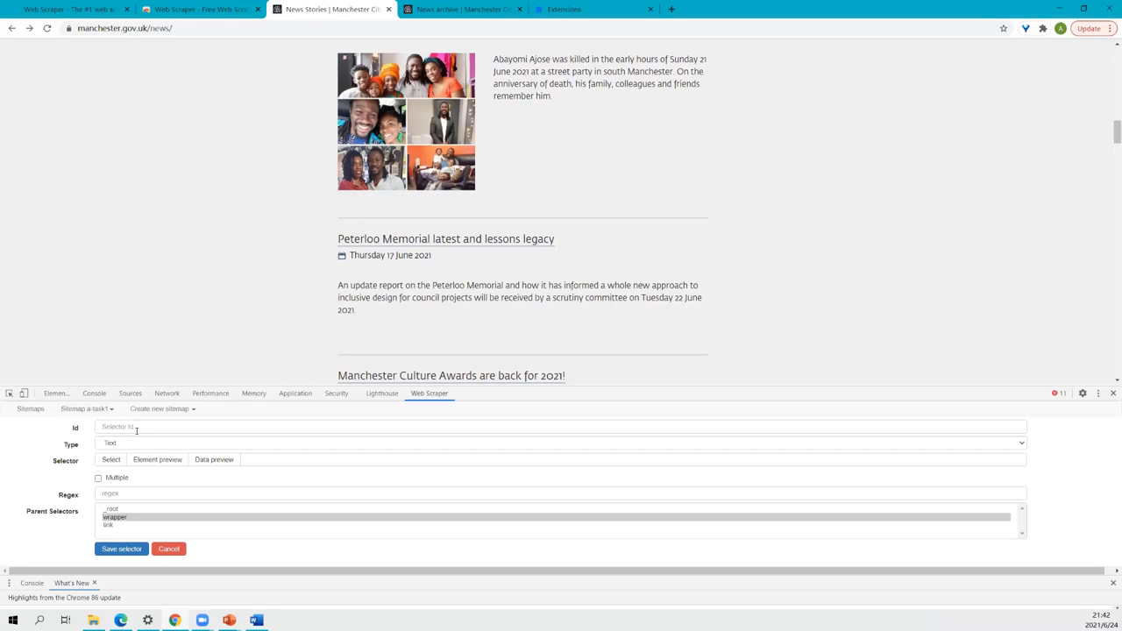
{"action": "left_click", "coordinate": [138, 426]}
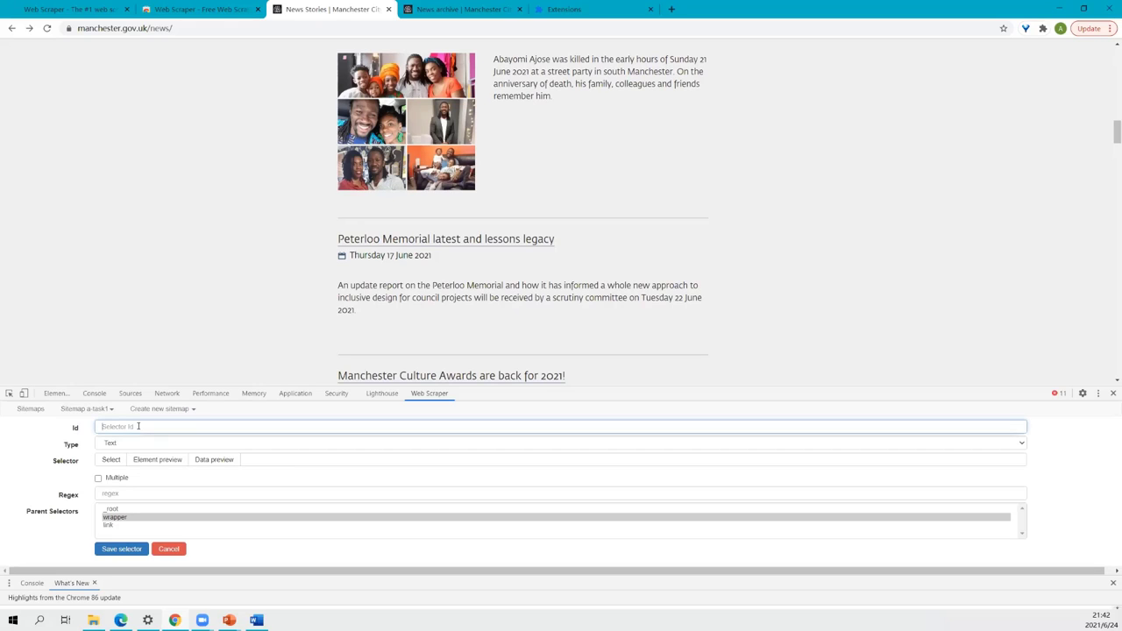
{"action": "type", "text": "title"}
{"action": "left_click", "coordinate": [125, 445]}
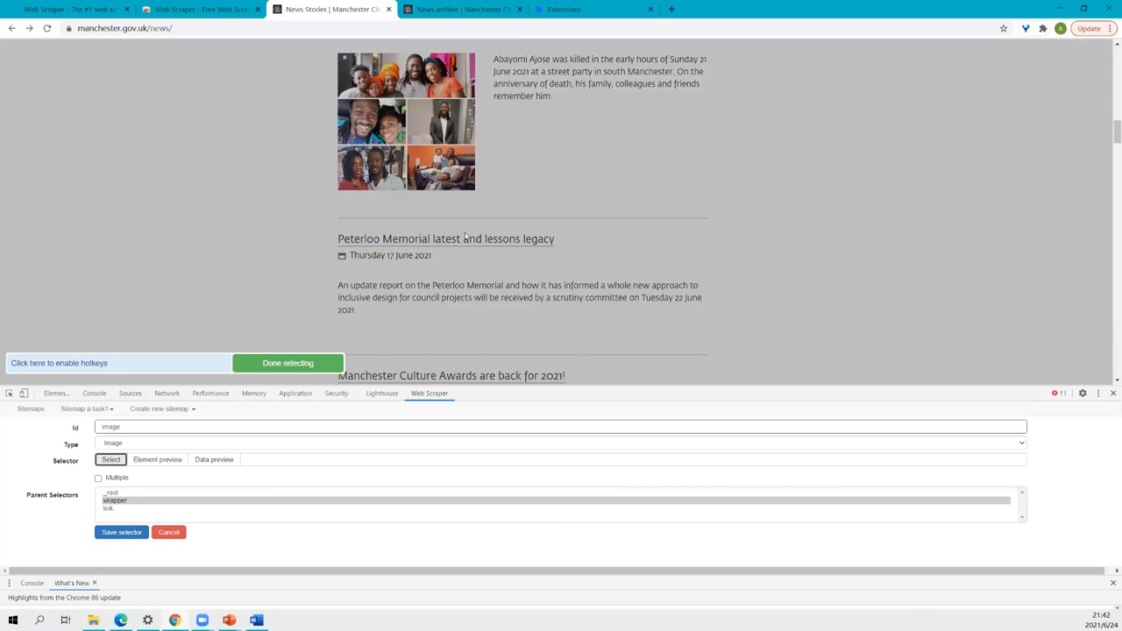
{"action": "scroll", "coordinate": [445, 208], "scroll_direction": "up", "scroll_amount": 10}
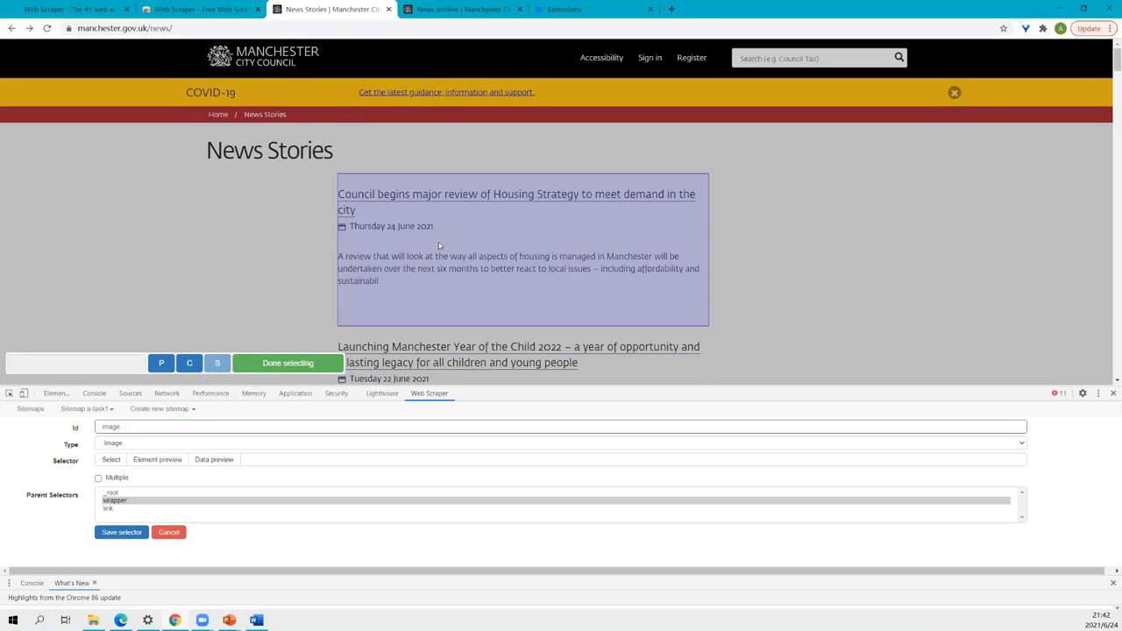
{"action": "scroll", "coordinate": [438, 242], "scroll_direction": "down", "scroll_amount": 10}
{"action": "left_click", "coordinate": [288, 363]}
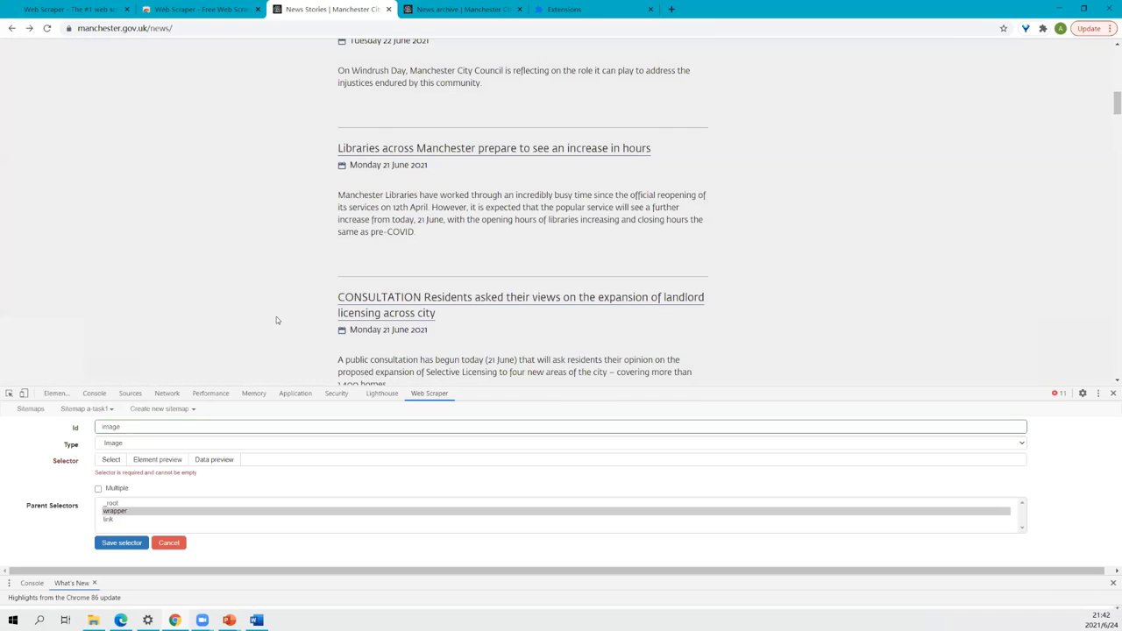
Inspect the image of the Victoria North story in the page's HTML and examine its img tag.
{"action": "scroll", "coordinate": [280, 297], "scroll_direction": "up", "scroll_amount": 1}
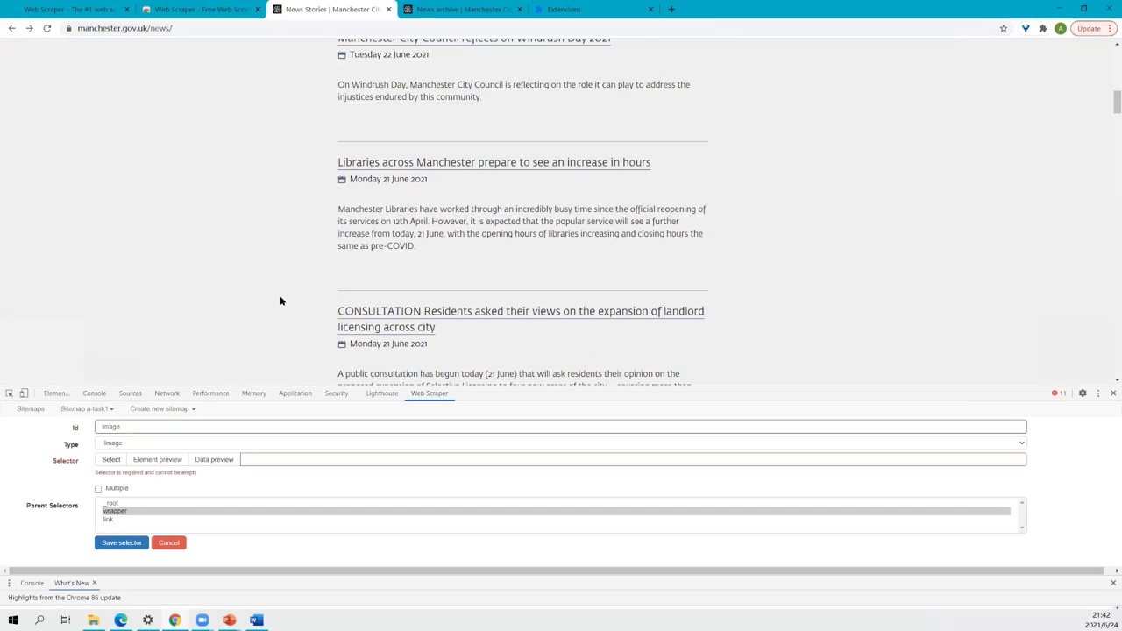
{"action": "scroll", "coordinate": [279, 303], "scroll_direction": "up", "scroll_amount": 3}
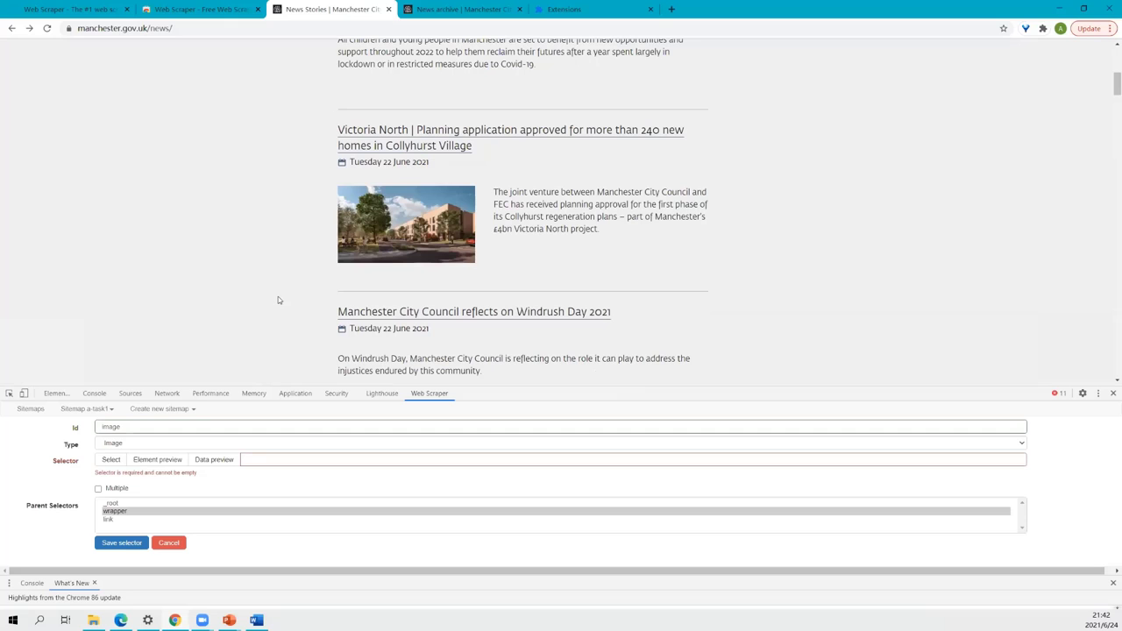
{"action": "scroll", "coordinate": [338, 235], "scroll_direction": "up", "scroll_amount": 1}
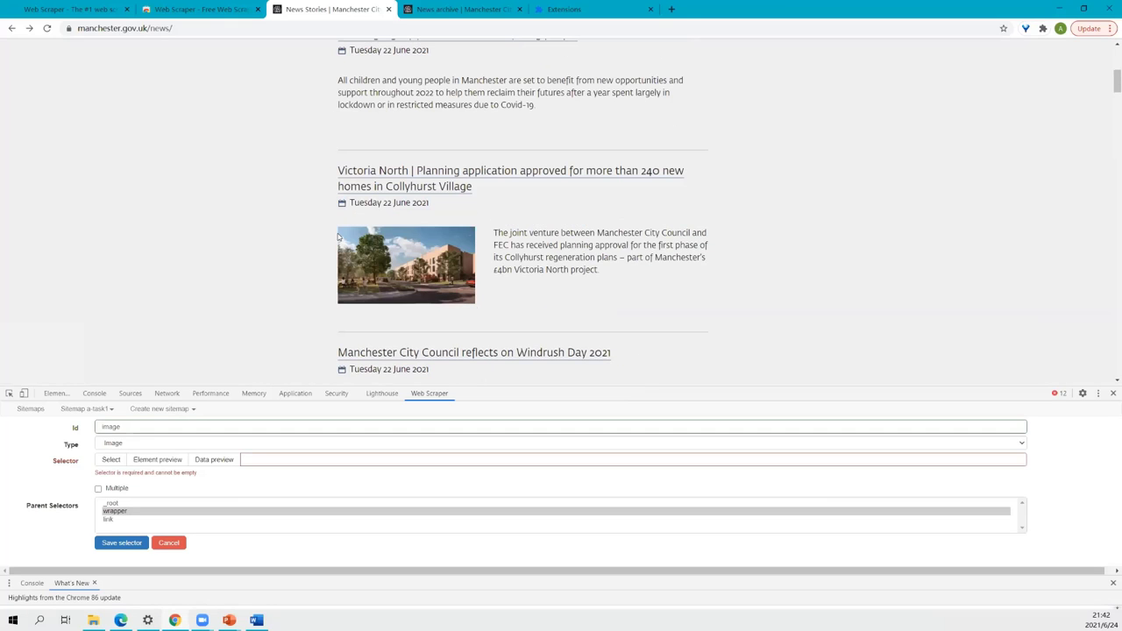
{"action": "scroll", "coordinate": [338, 233], "scroll_direction": "up", "scroll_amount": 2}
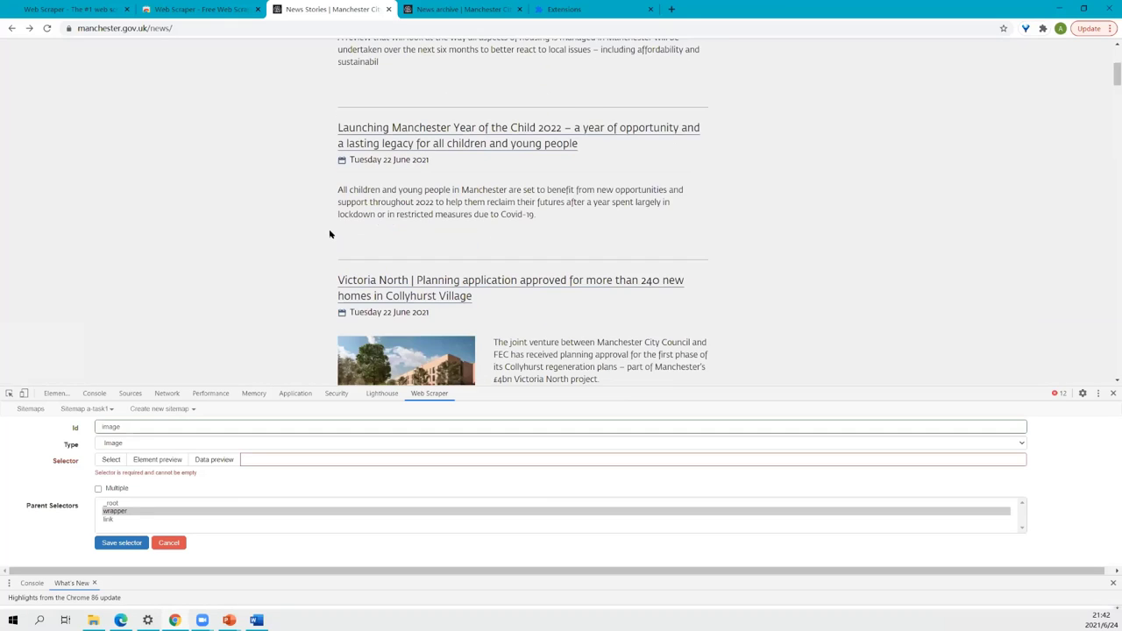
{"action": "scroll", "coordinate": [328, 234], "scroll_direction": "down", "scroll_amount": 2}
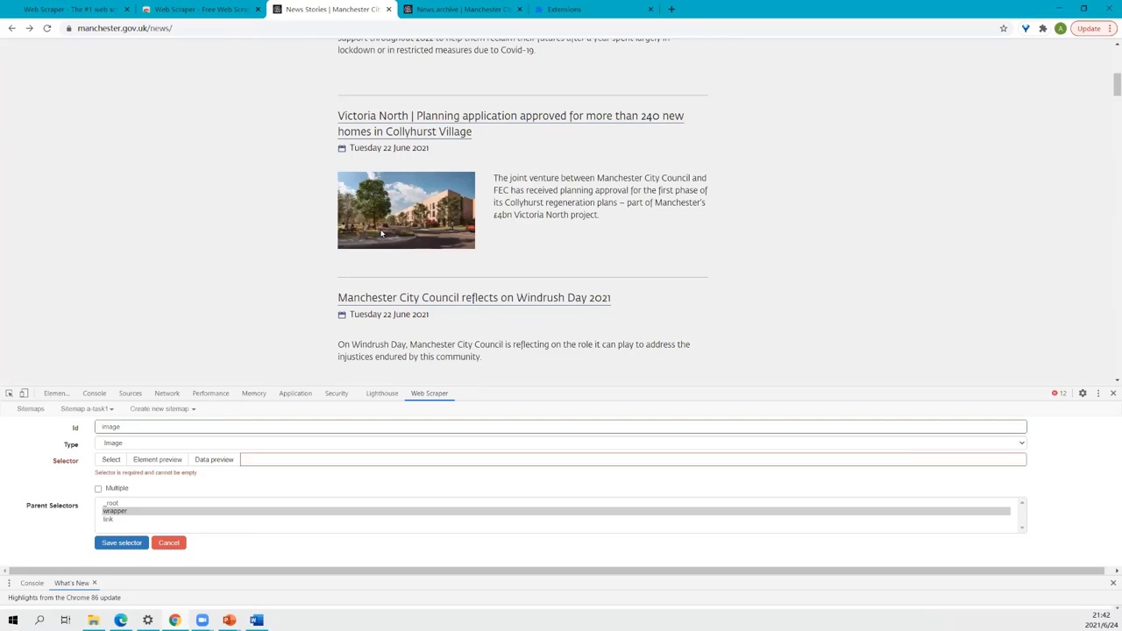
{"action": "scroll", "coordinate": [404, 221], "scroll_direction": "up", "scroll_amount": 5}
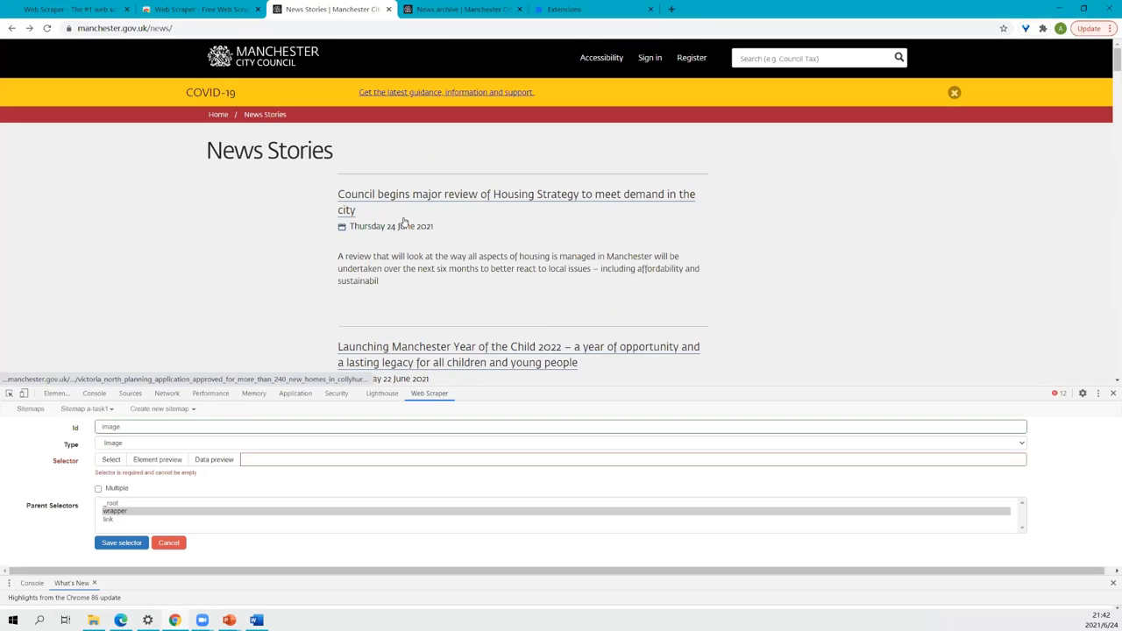
{"action": "scroll", "coordinate": [413, 195], "scroll_direction": "down", "scroll_amount": 5}
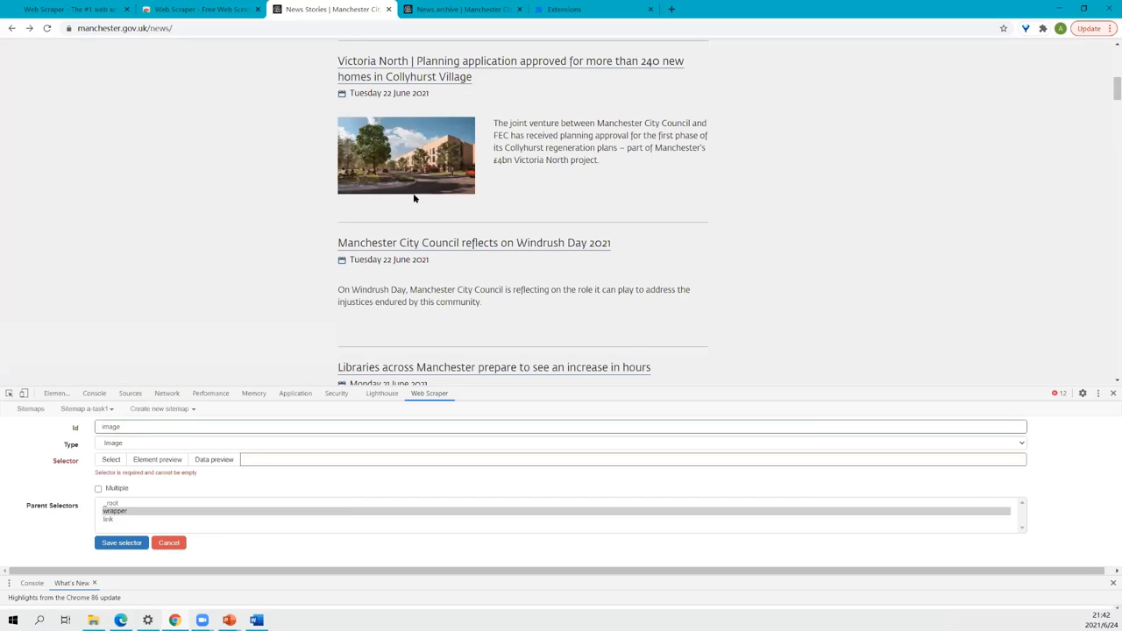
{"action": "right_click", "coordinate": [281, 157]}
{"action": "right_click", "coordinate": [429, 132]}
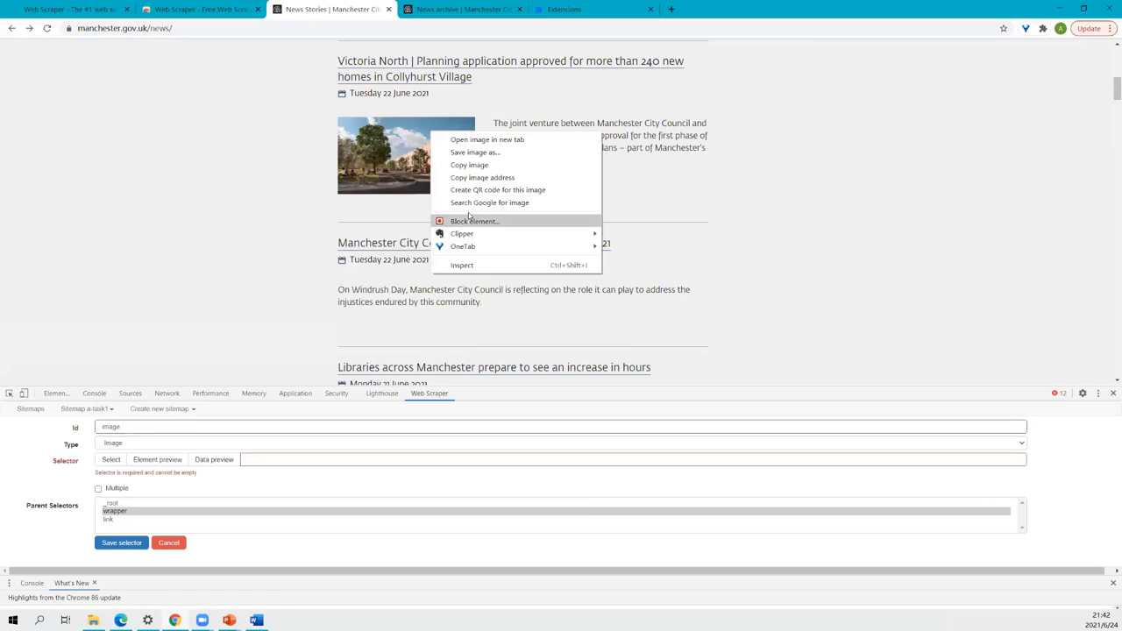
{"action": "left_click", "coordinate": [480, 267]}
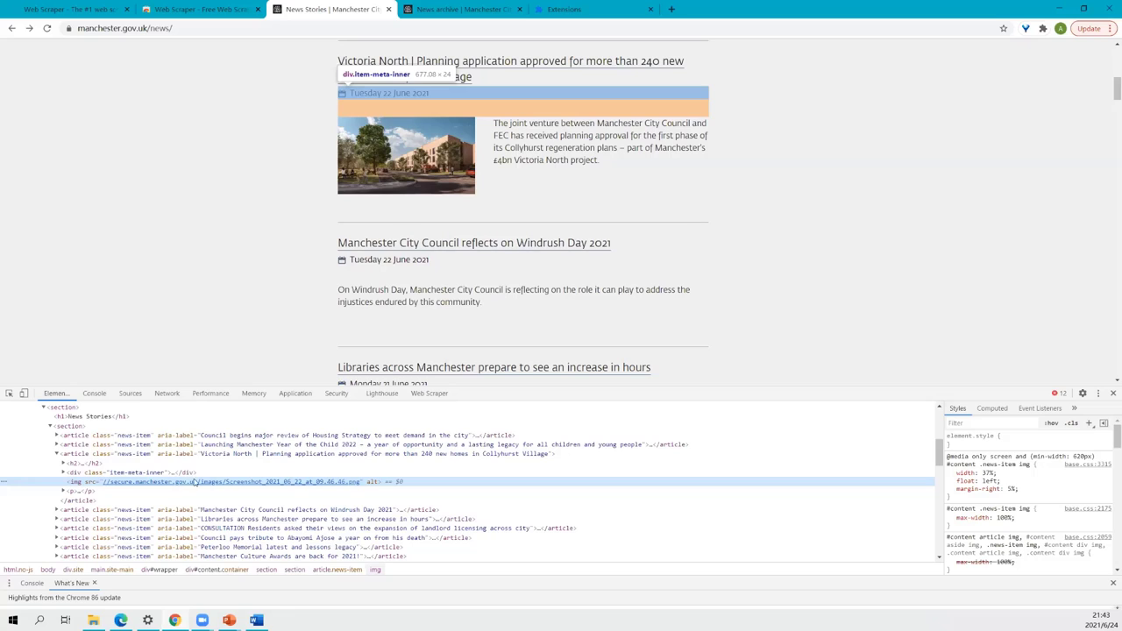
{"action": "mouse_move", "coordinate": [264, 485]}
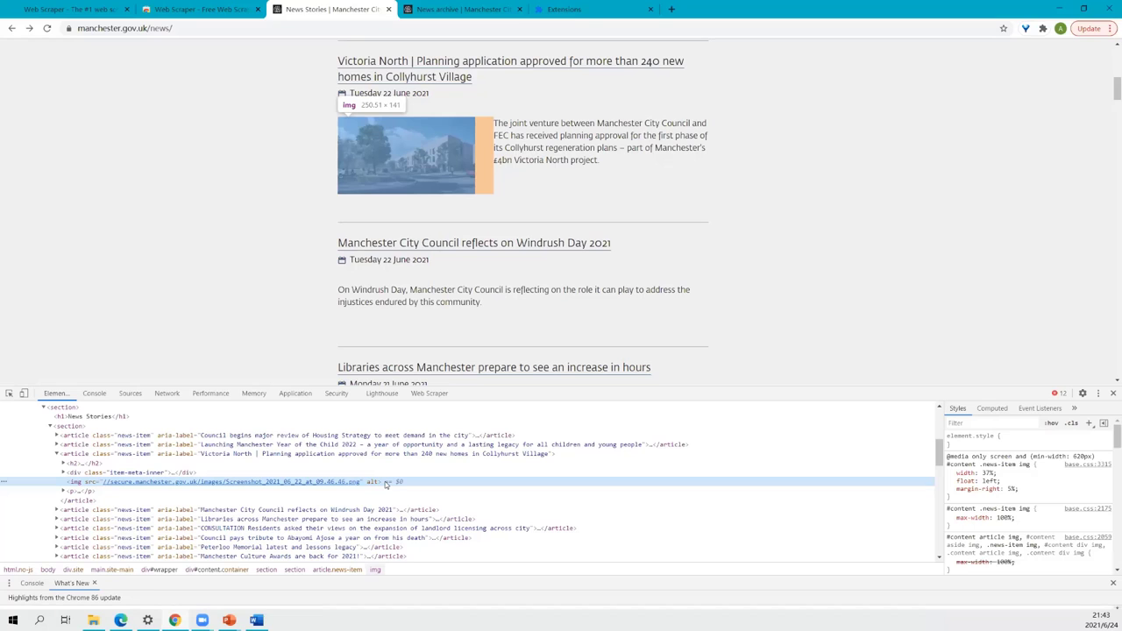
Inspect the photo montage of the council tribute story in the HTML and compare its tag with the other story's image.
{"action": "left_click", "coordinate": [172, 560]}
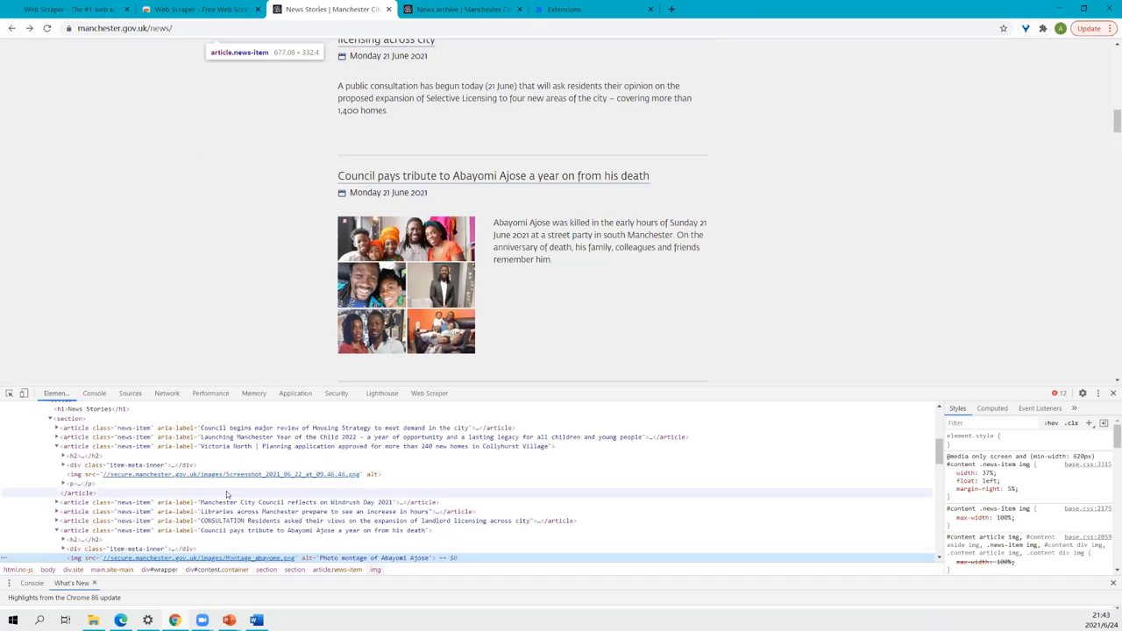
{"action": "scroll", "coordinate": [227, 488], "scroll_direction": "down", "scroll_amount": 5}
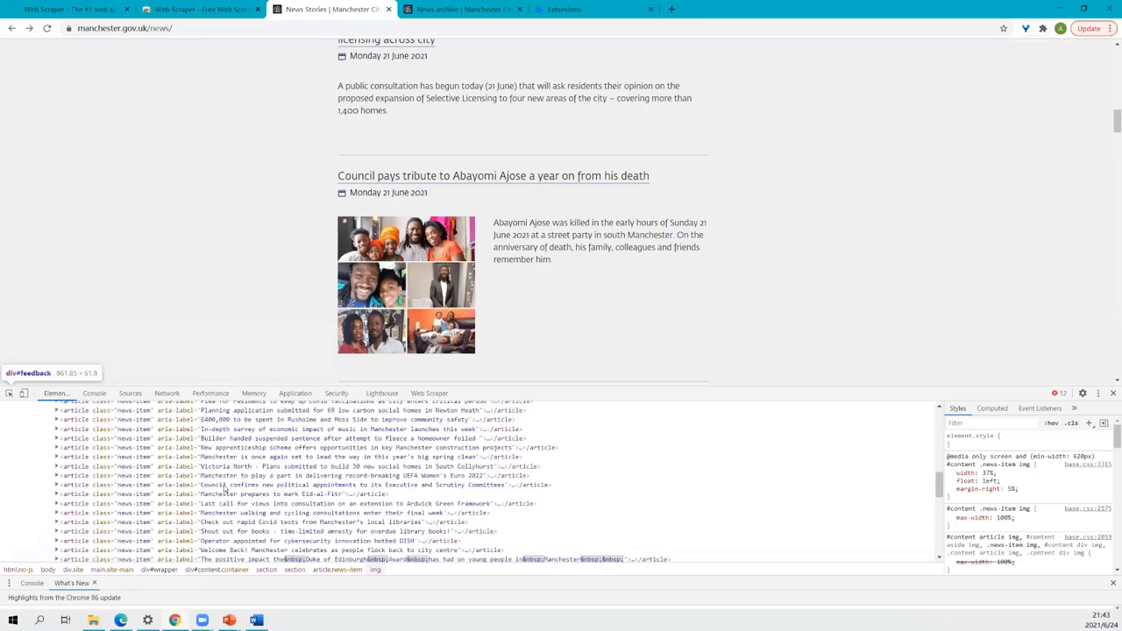
{"action": "scroll", "coordinate": [97, 529], "scroll_direction": "up", "scroll_amount": 5}
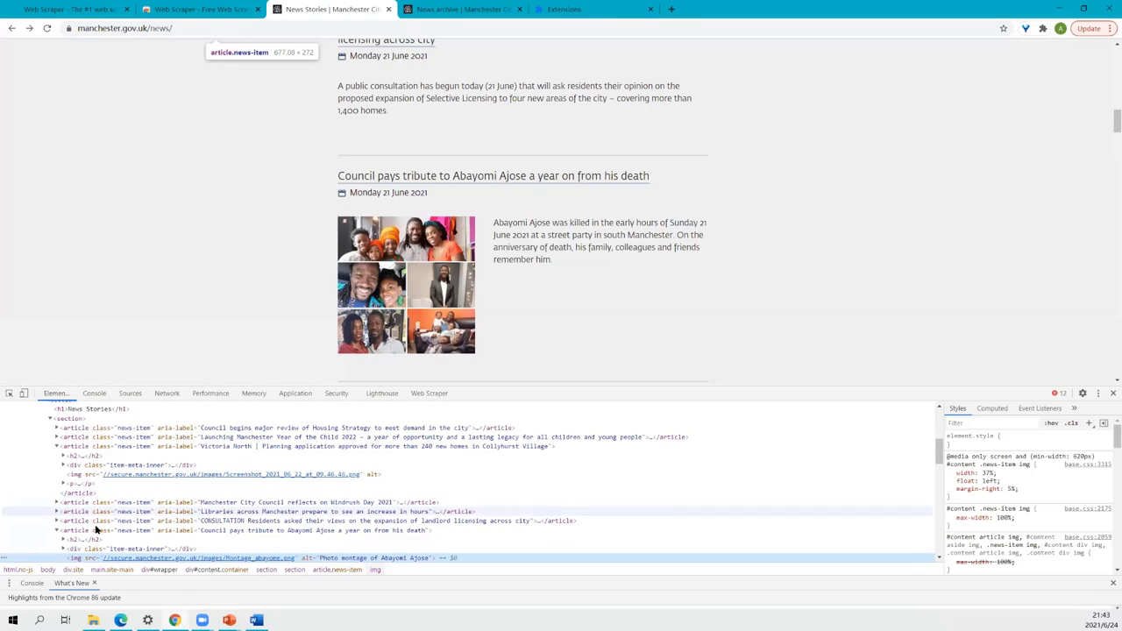
Enter img as the image selector's element, check its data preview and save the selector.
{"action": "left_click", "coordinate": [421, 396]}
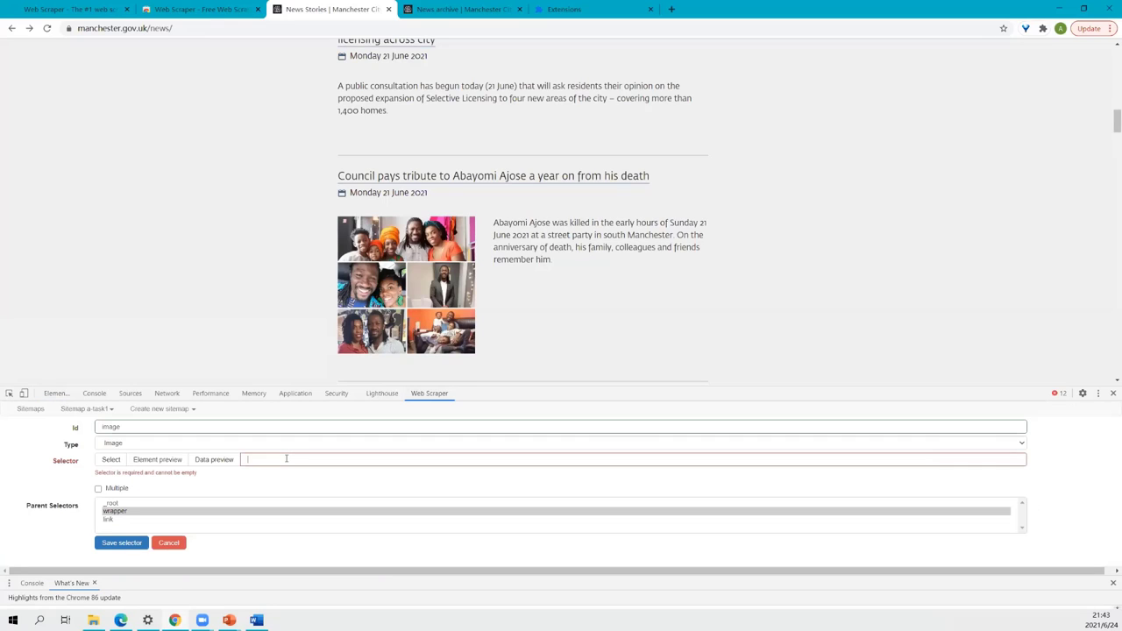
{"action": "type", "text": "img"}
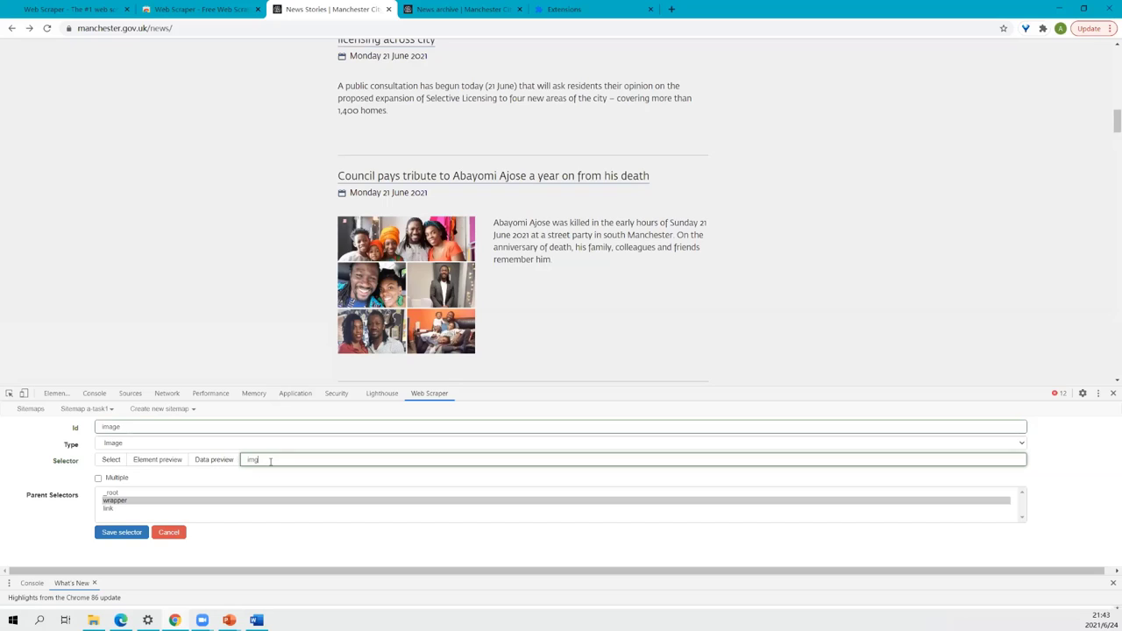
{"action": "left_click", "coordinate": [197, 464]}
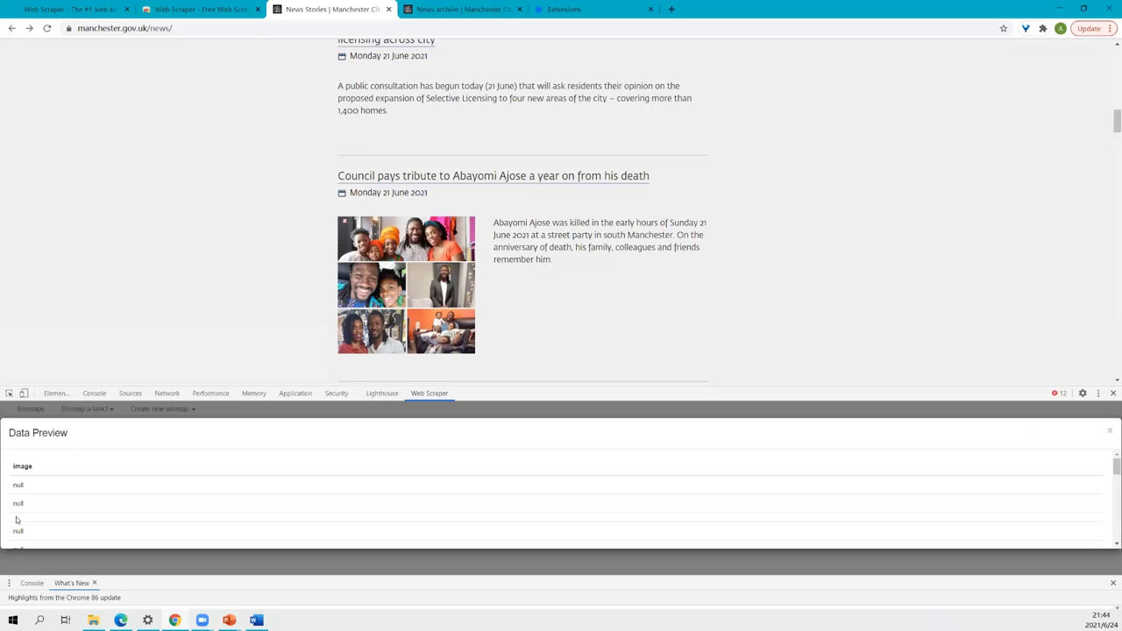
{"action": "scroll", "coordinate": [16, 520], "scroll_direction": "down", "scroll_amount": 1}
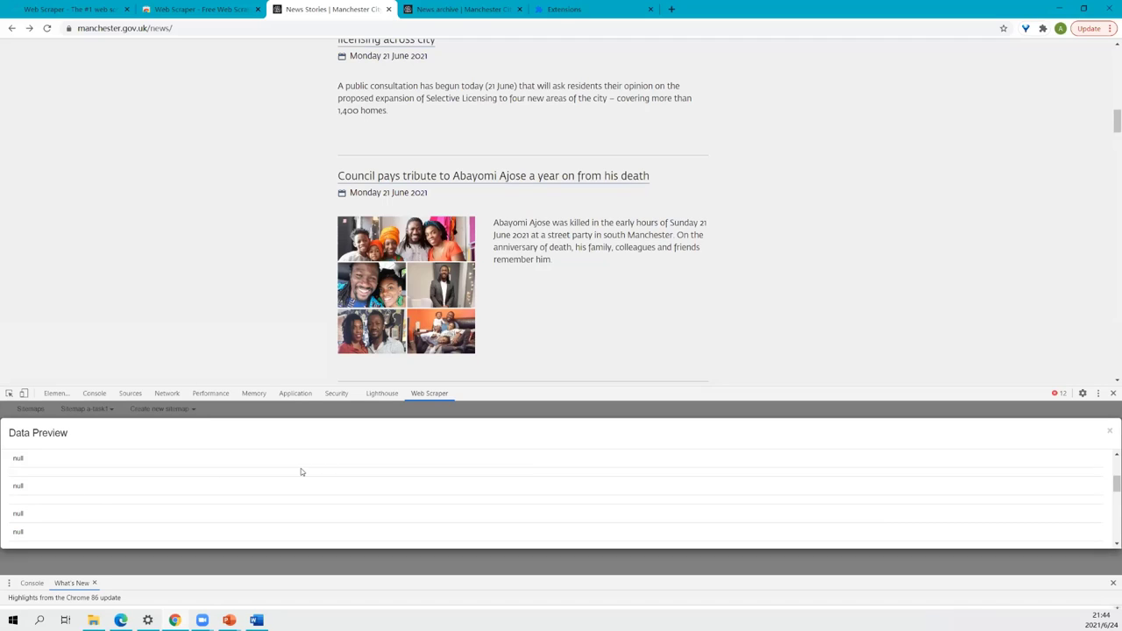
{"action": "key", "text": "Escape"}
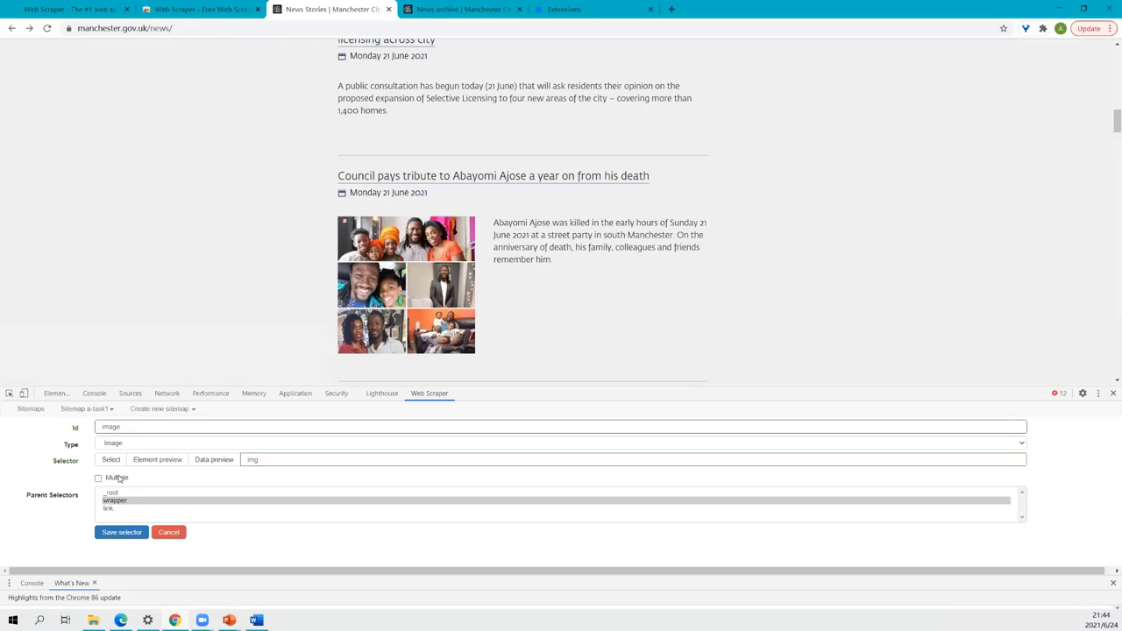
{"action": "left_click", "coordinate": [120, 532]}
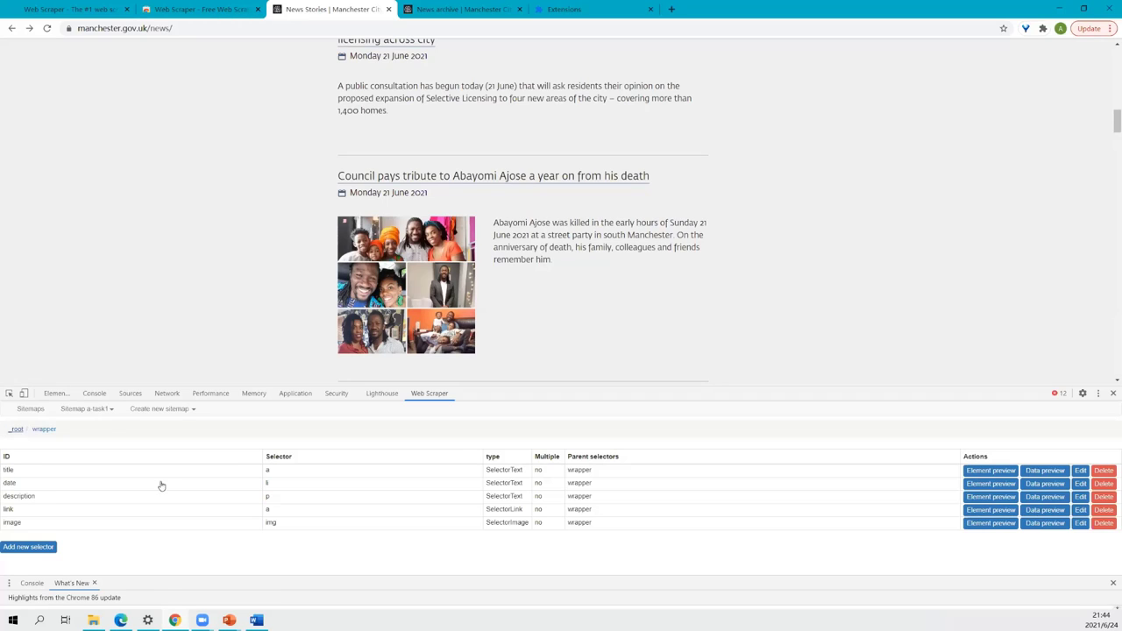
Return to the _root level and preview the wrapper's data, examining the columns from title through link-href to image.
{"action": "left_click", "coordinate": [15, 430]}
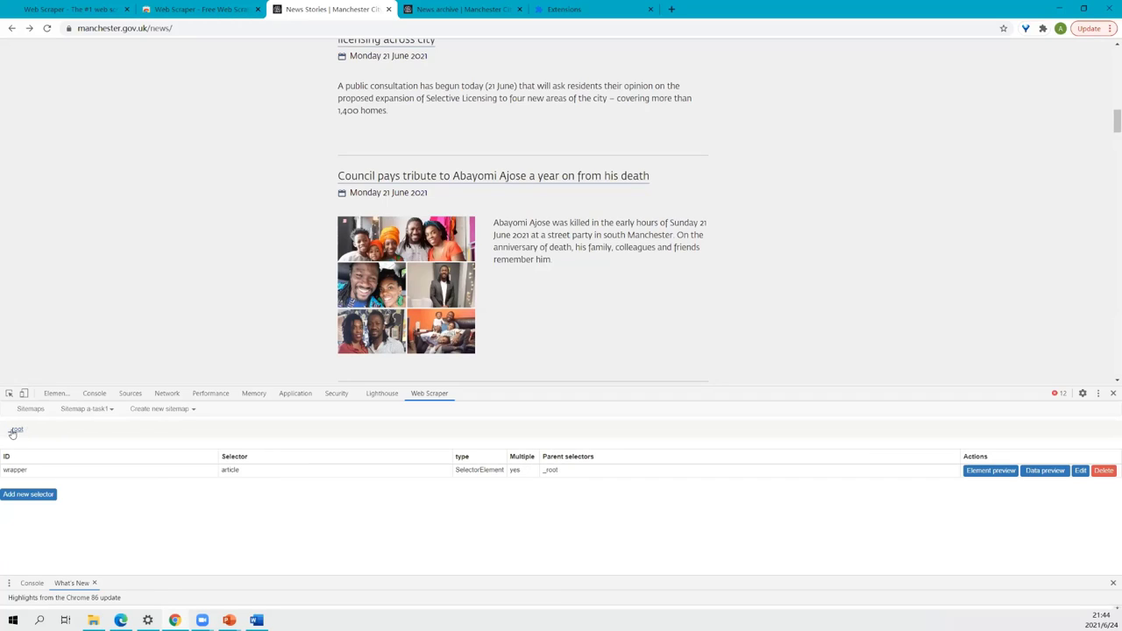
{"action": "left_click", "coordinate": [1045, 471]}
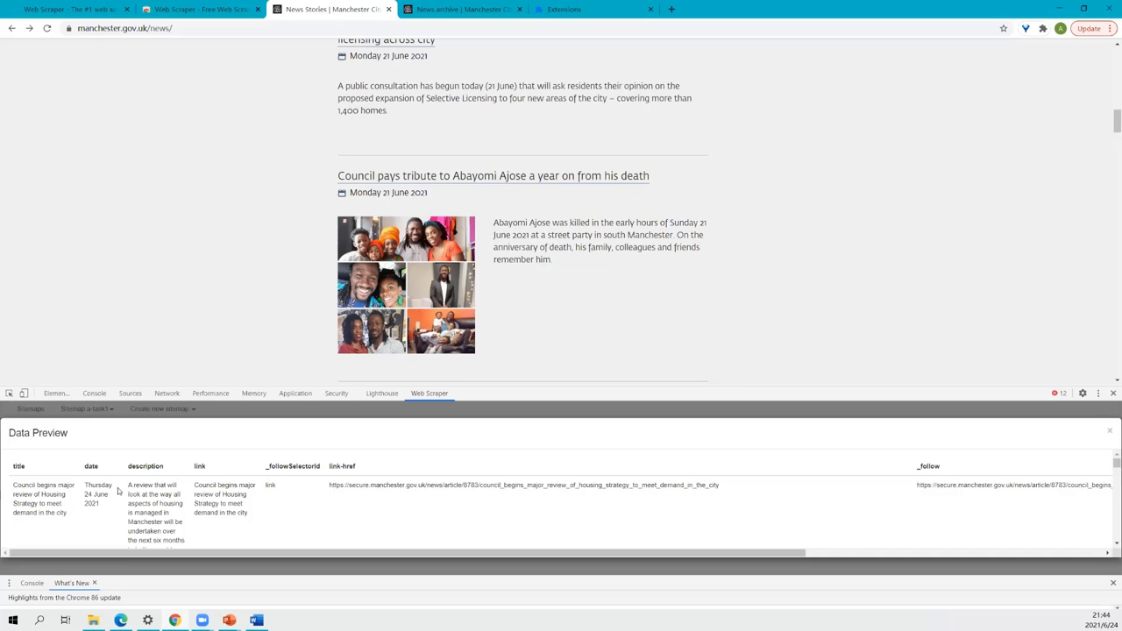
{"action": "scroll", "coordinate": [522, 500], "scroll_direction": "down", "scroll_amount": 1}
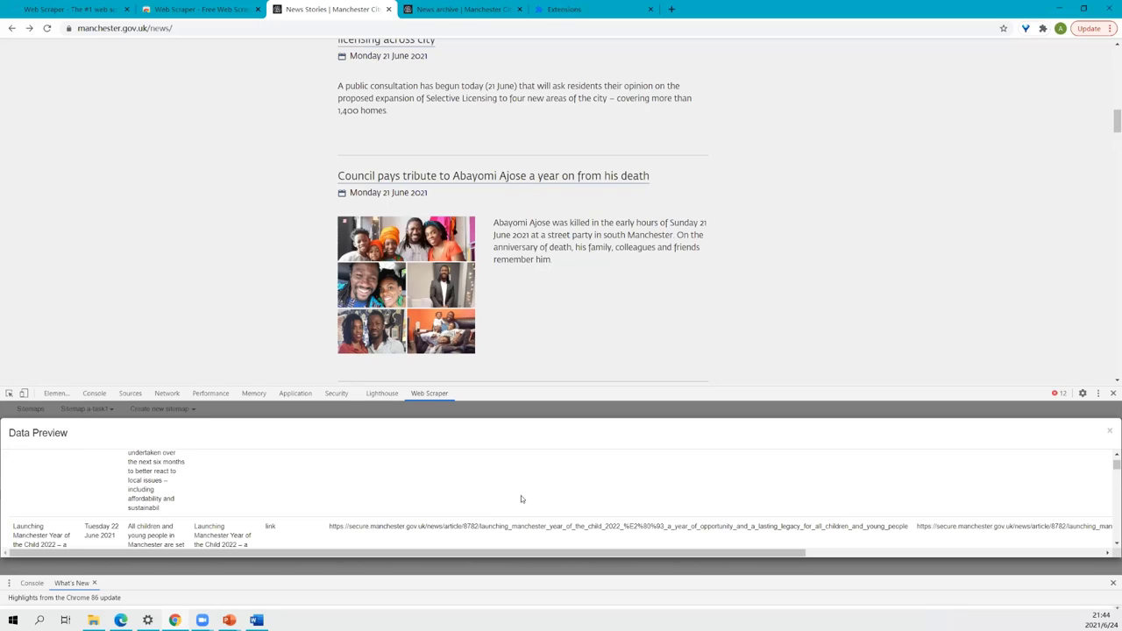
{"action": "scroll", "coordinate": [652, 477], "scroll_direction": "up", "scroll_amount": 2}
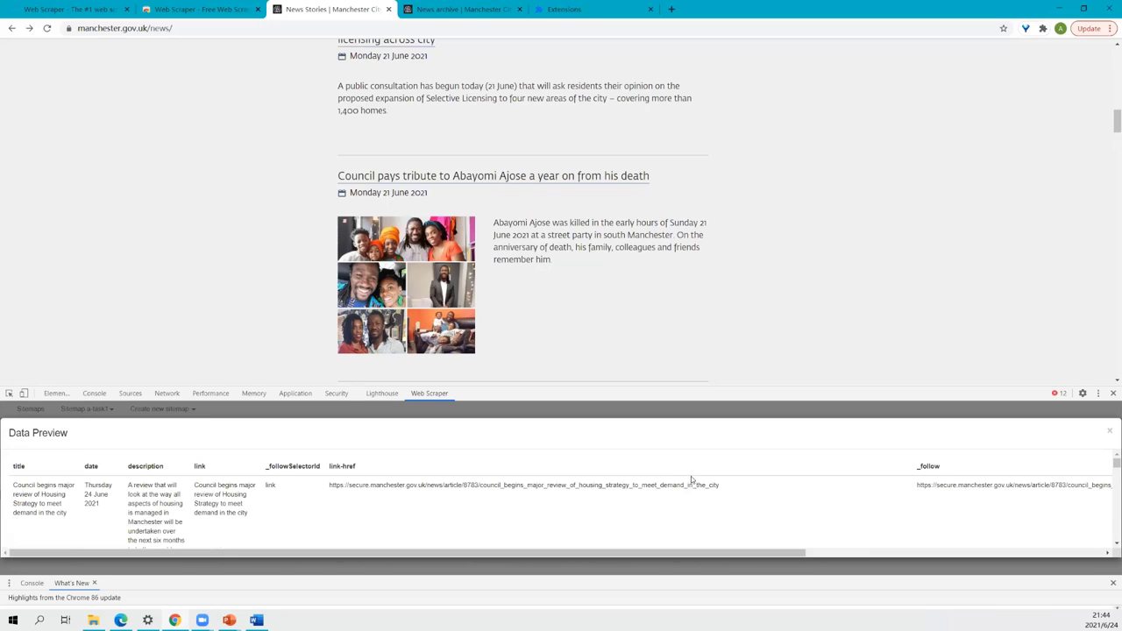
{"action": "scroll", "coordinate": [543, 491], "scroll_direction": "down", "scroll_amount": 2}
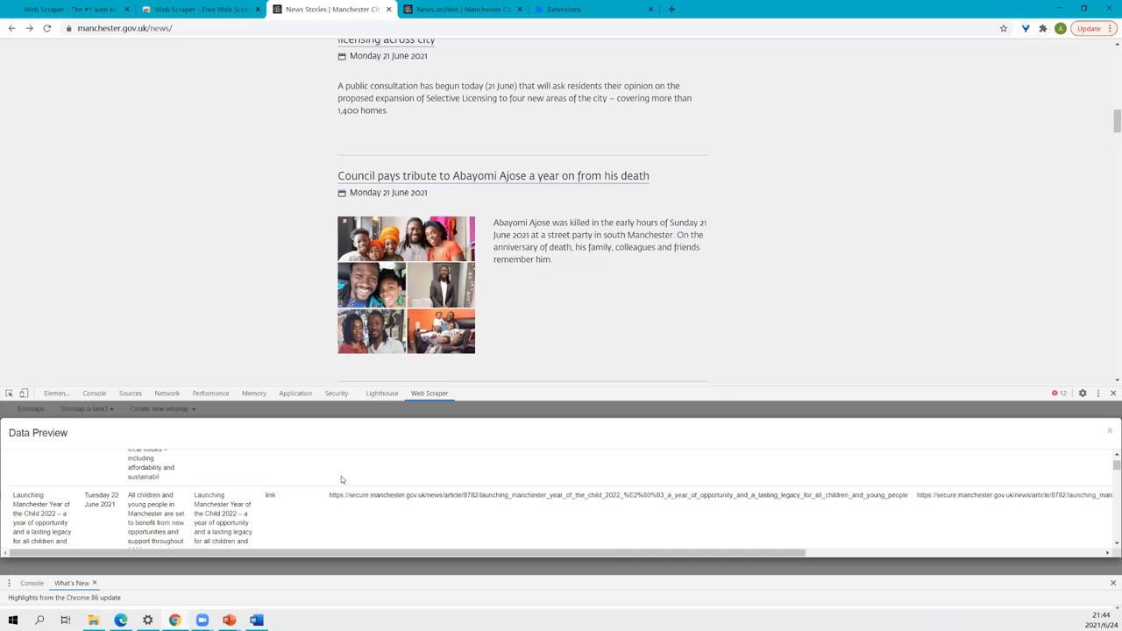
{"action": "scroll", "coordinate": [341, 479], "scroll_direction": "up", "scroll_amount": 2}
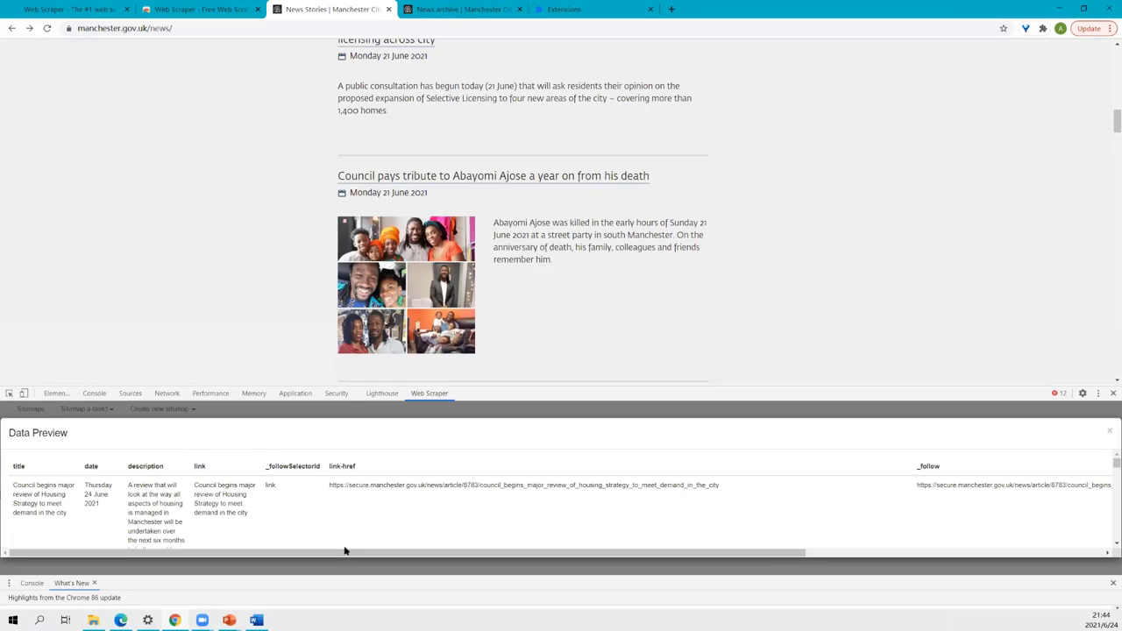
{"action": "left_click_drag", "start_coordinate": [449, 553], "coordinate": [747, 557]}
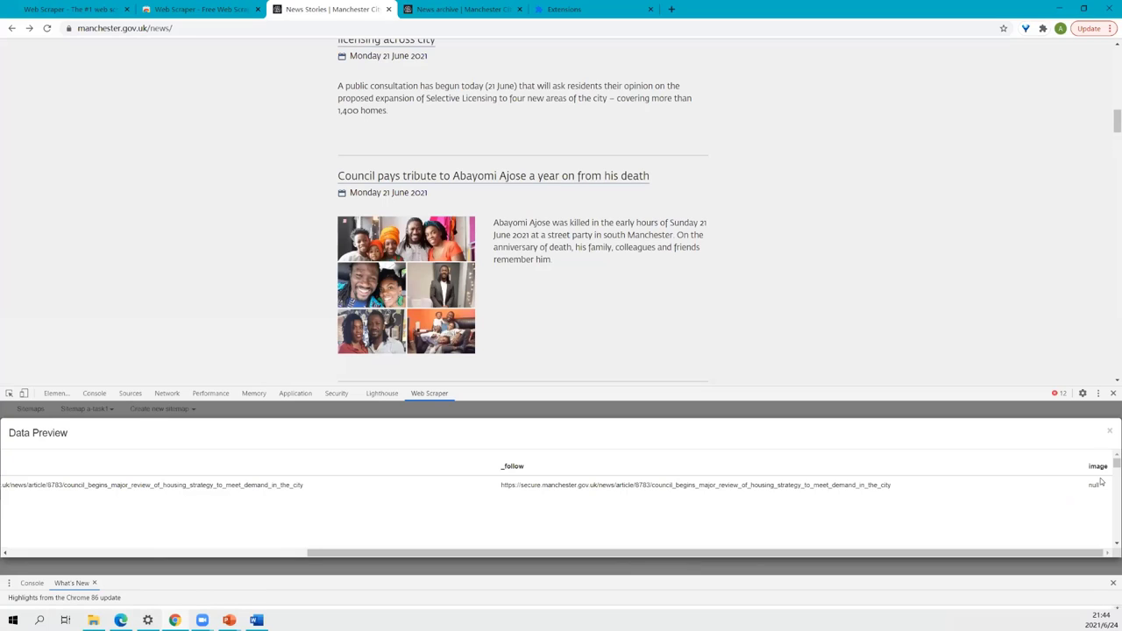
{"action": "scroll", "coordinate": [1078, 487], "scroll_direction": "down", "scroll_amount": 5}
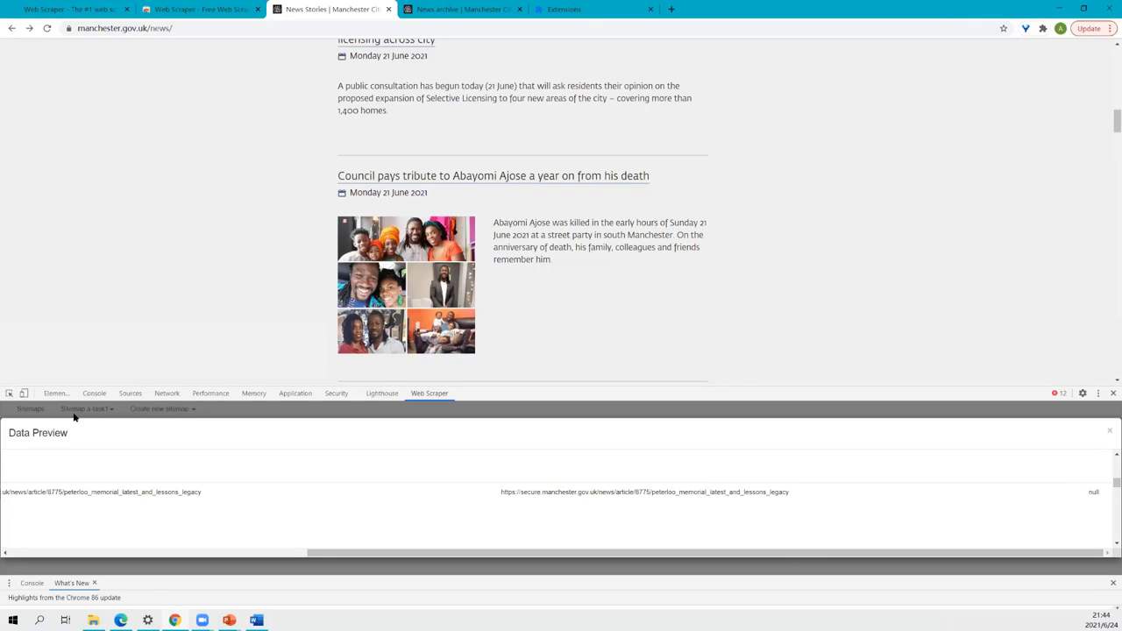
Scrape the a-task1 sitemap and refresh the results to load the scraped news stories.
{"action": "left_click", "coordinate": [120, 514]}
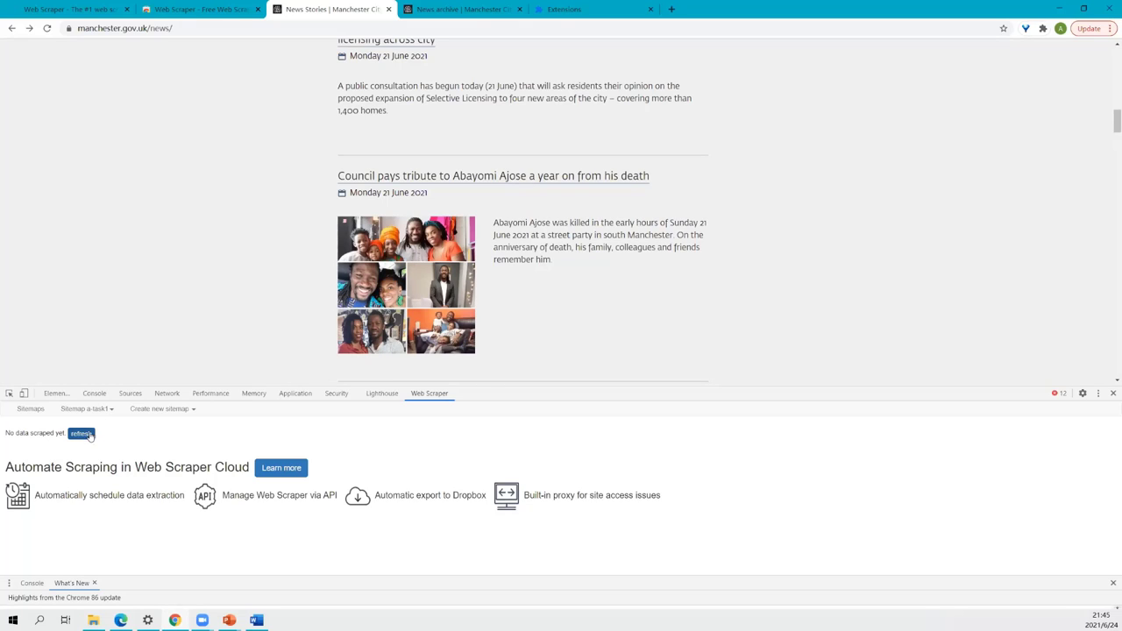
{"action": "left_click", "coordinate": [81, 434]}
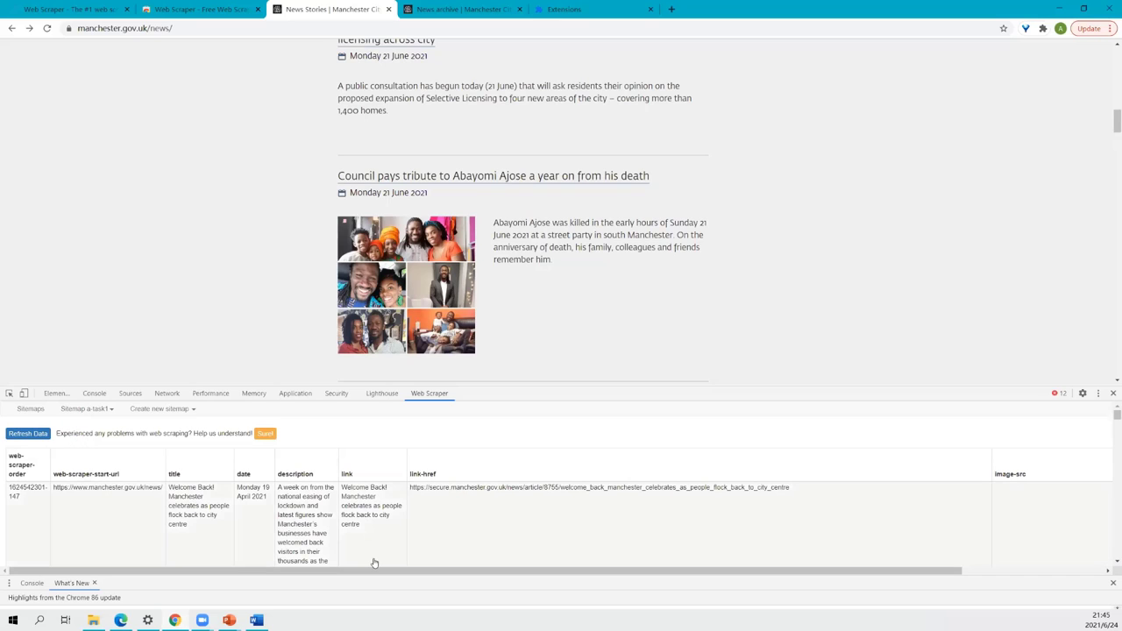
{"action": "scroll", "coordinate": [377, 505], "scroll_direction": "down", "scroll_amount": 2}
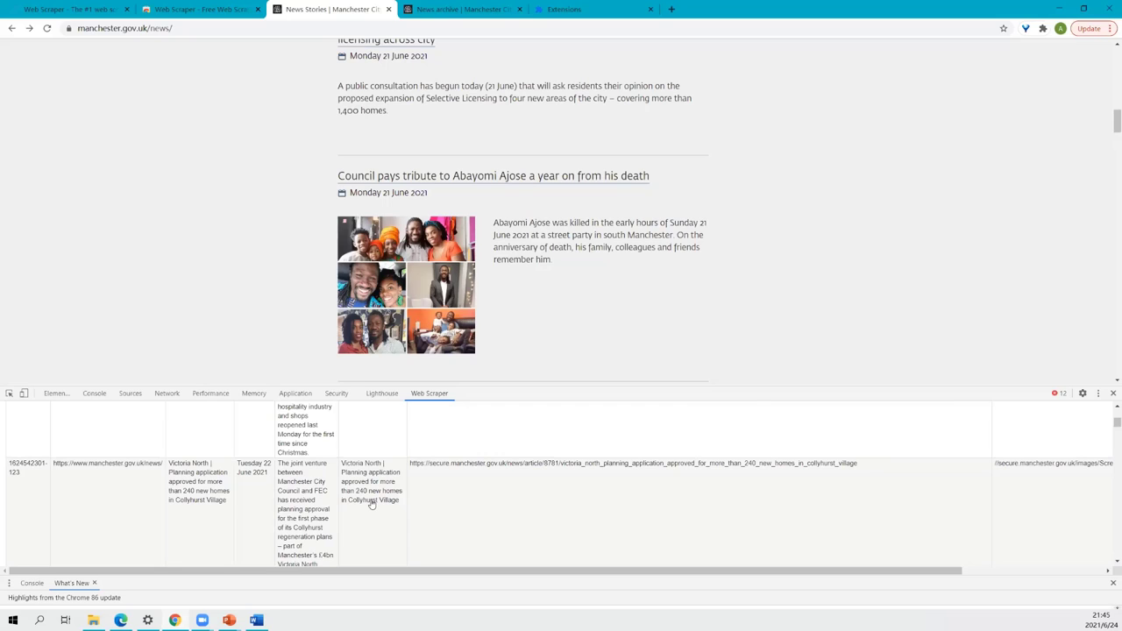
{"action": "scroll", "coordinate": [318, 508], "scroll_direction": "up", "scroll_amount": 3}
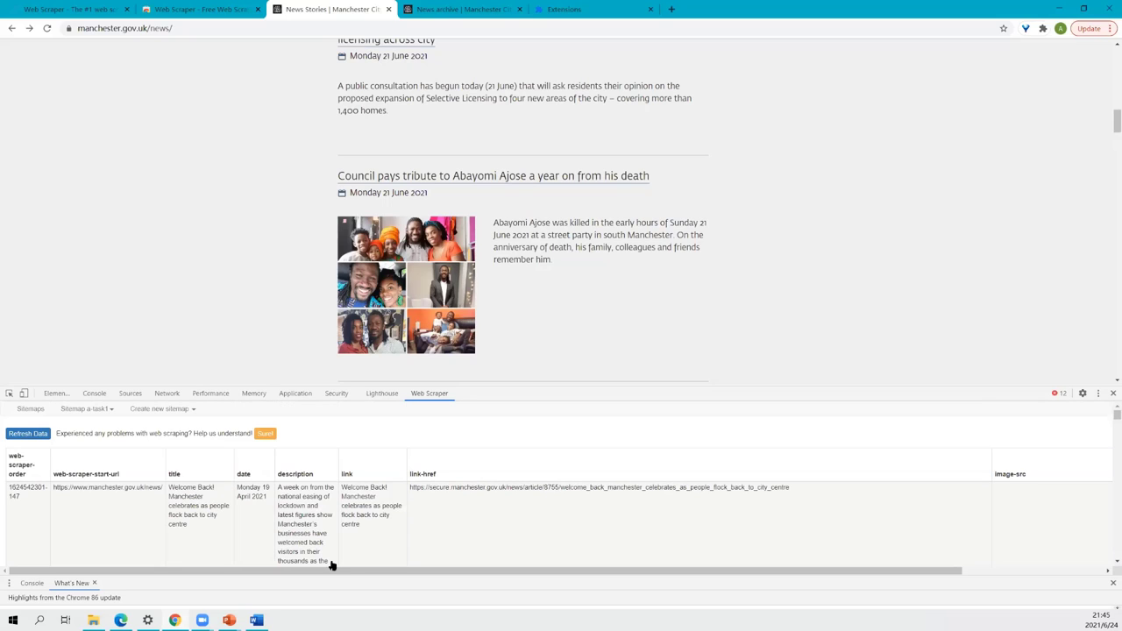
Examine the link-href and image-src columns across the scraped stories, comparing rows with and without an image.
{"action": "left_click_drag", "start_coordinate": [380, 575], "coordinate": [524, 559]}
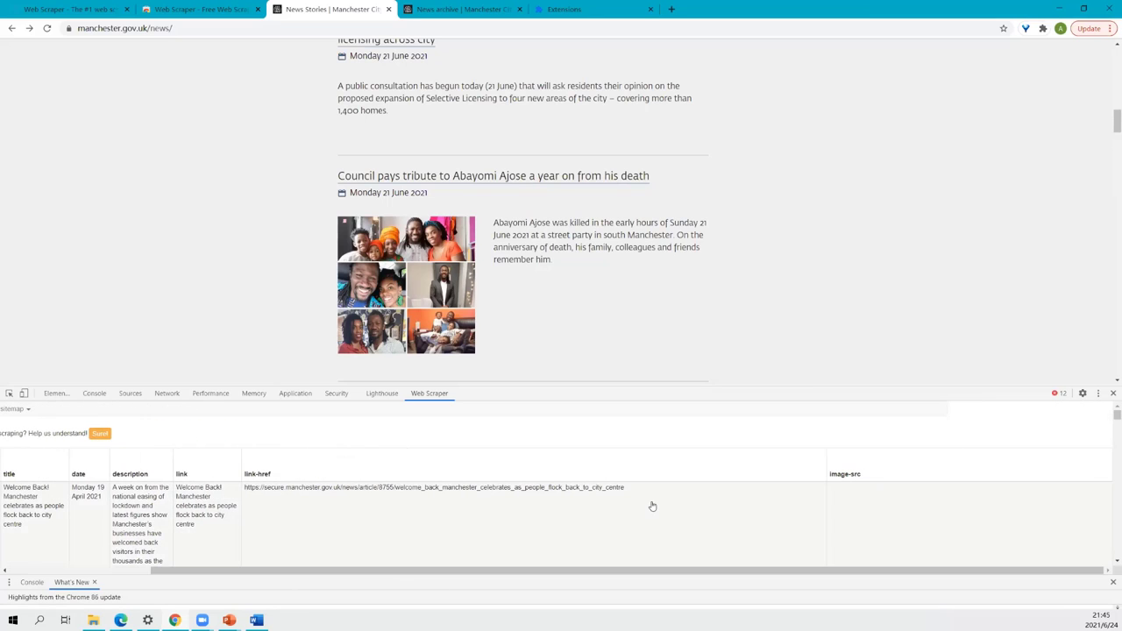
{"action": "scroll", "coordinate": [901, 498], "scroll_direction": "down", "scroll_amount": 1}
{"action": "scroll", "coordinate": [901, 498], "scroll_direction": "down", "scroll_amount": 5}
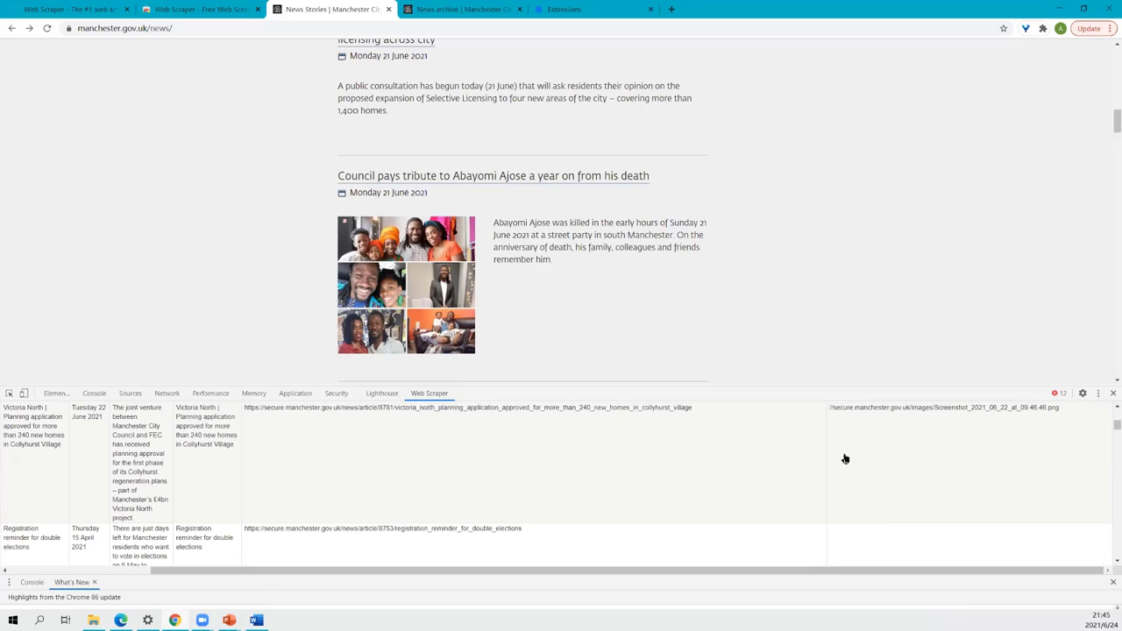
{"action": "scroll", "coordinate": [847, 465], "scroll_direction": "down", "scroll_amount": 3}
{"action": "scroll", "coordinate": [744, 272], "scroll_direction": "down", "scroll_amount": 2}
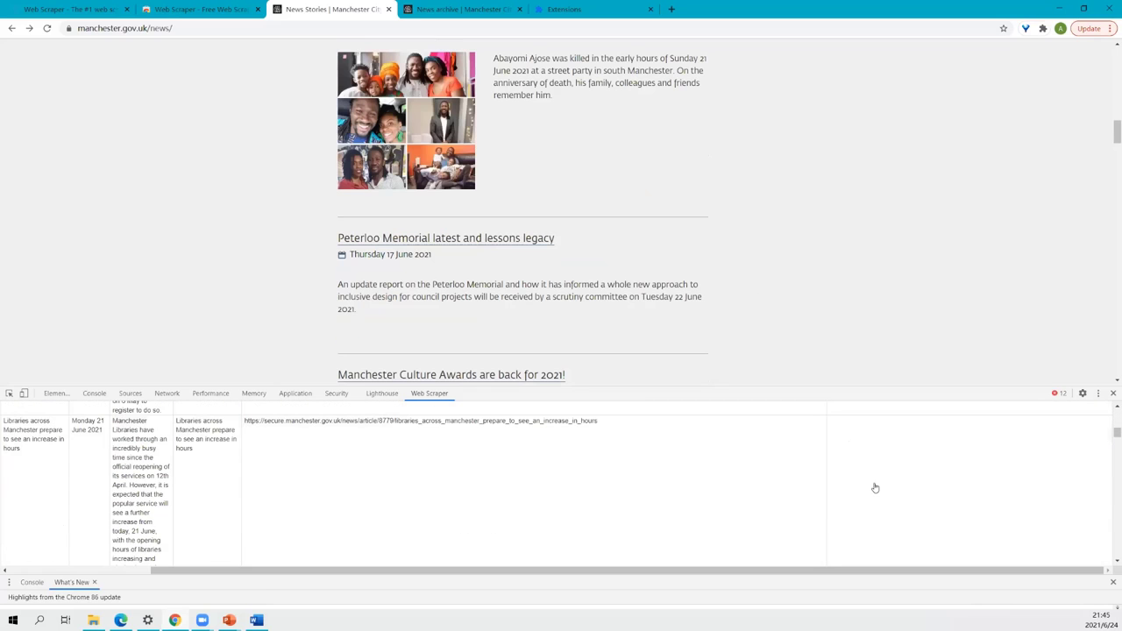
{"action": "scroll", "coordinate": [875, 487], "scroll_direction": "up", "scroll_amount": 3}
{"action": "scroll", "coordinate": [876, 485], "scroll_direction": "up", "scroll_amount": 2}
{"action": "scroll", "coordinate": [876, 488], "scroll_direction": "down", "scroll_amount": 1}
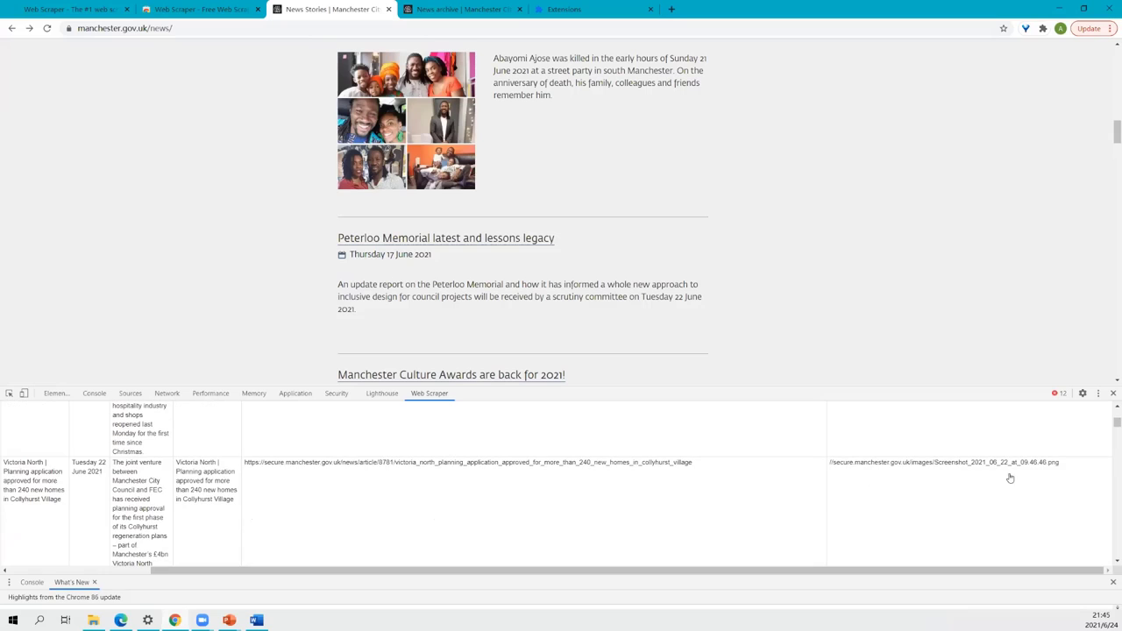
{"action": "scroll", "coordinate": [929, 503], "scroll_direction": "down", "scroll_amount": 2}
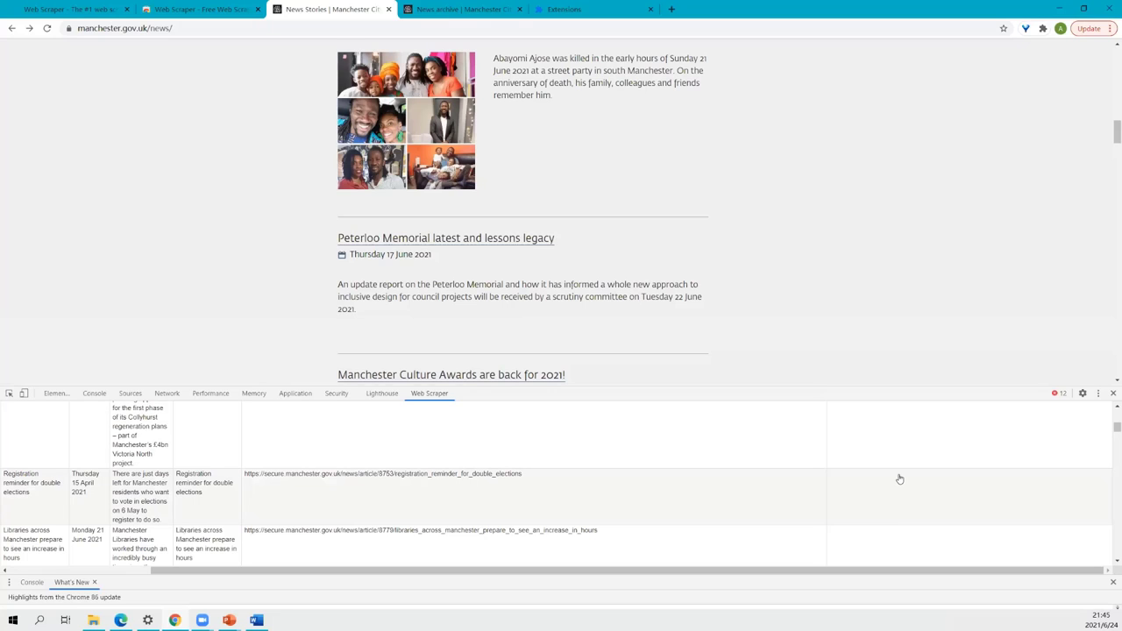
{"action": "scroll", "coordinate": [899, 480], "scroll_direction": "down", "scroll_amount": 2}
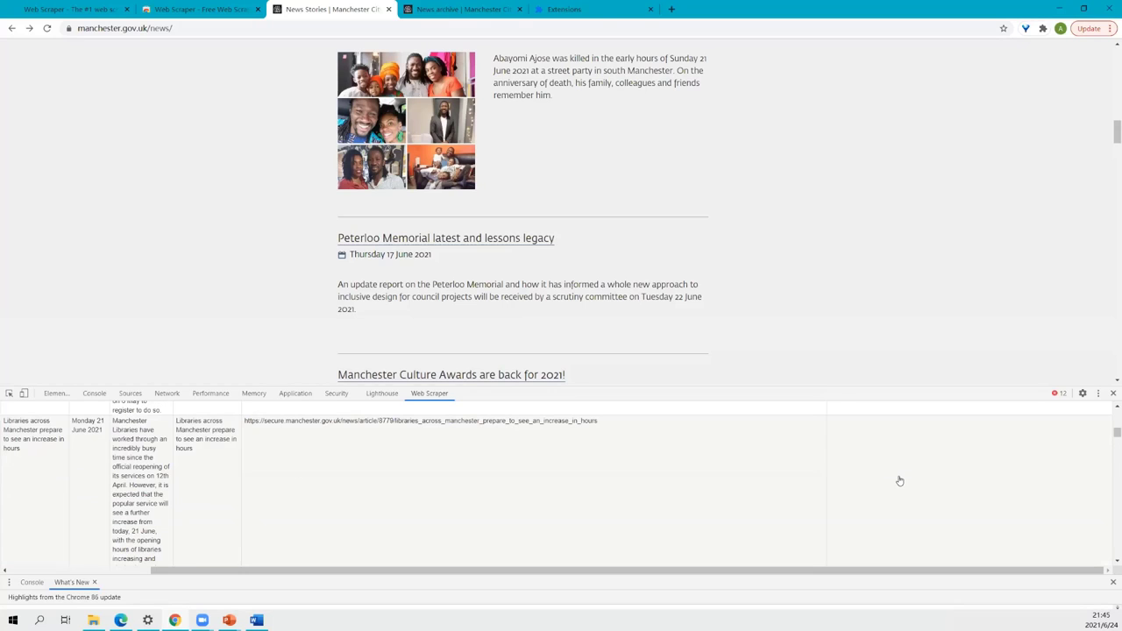
{"action": "scroll", "coordinate": [900, 480], "scroll_direction": "down", "scroll_amount": 2}
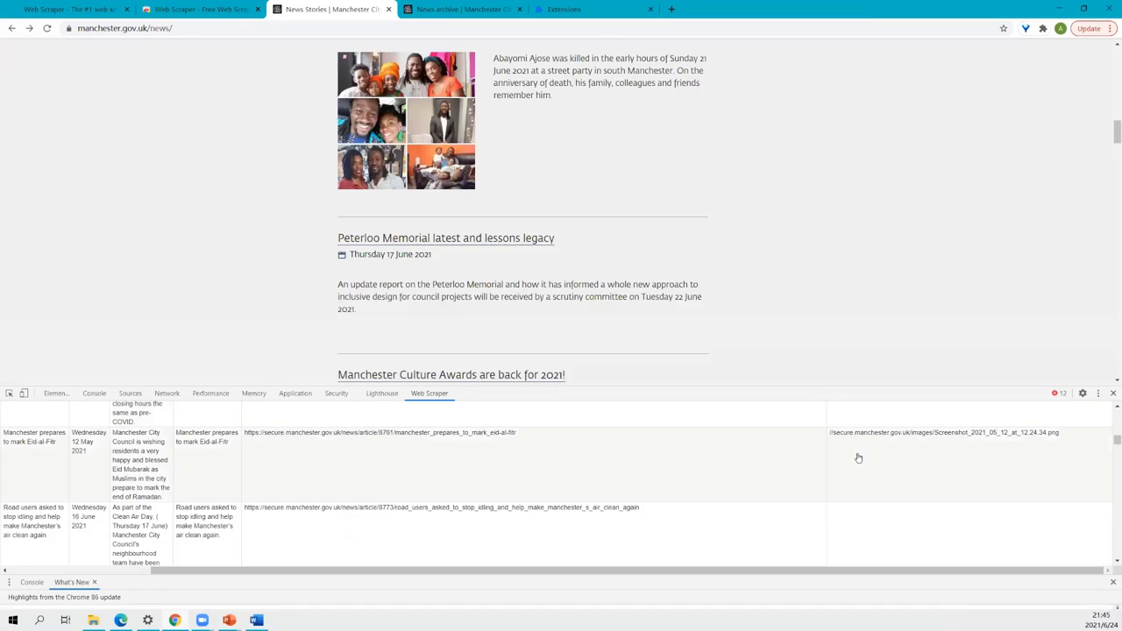
{"action": "scroll", "coordinate": [941, 475], "scroll_direction": "down", "scroll_amount": 6}
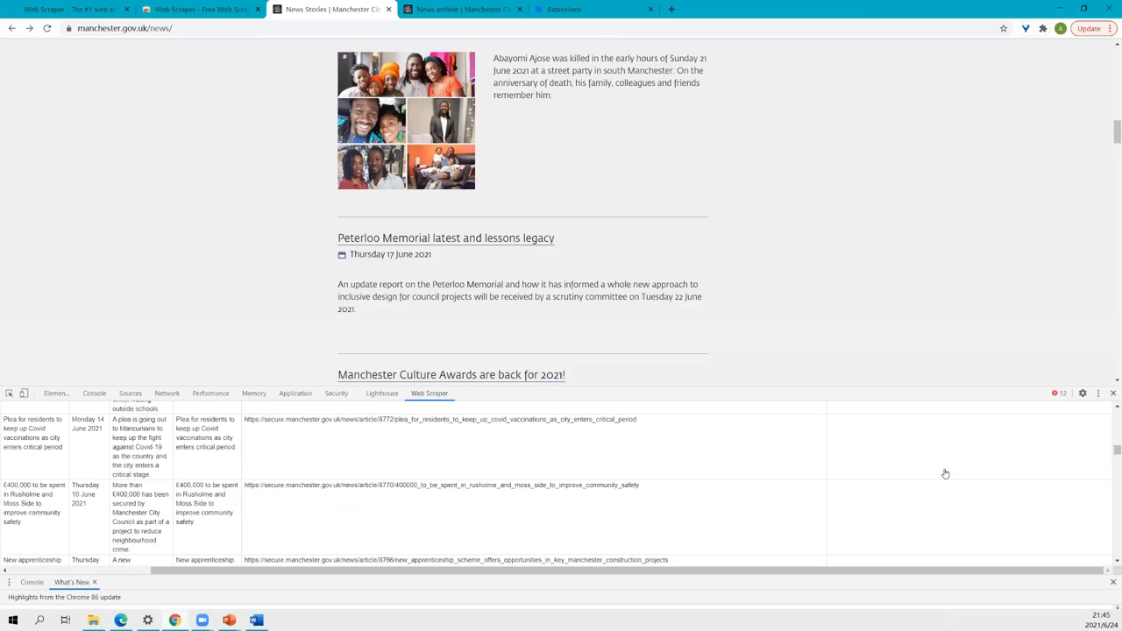
{"action": "scroll", "coordinate": [941, 475], "scroll_direction": "down", "scroll_amount": 6}
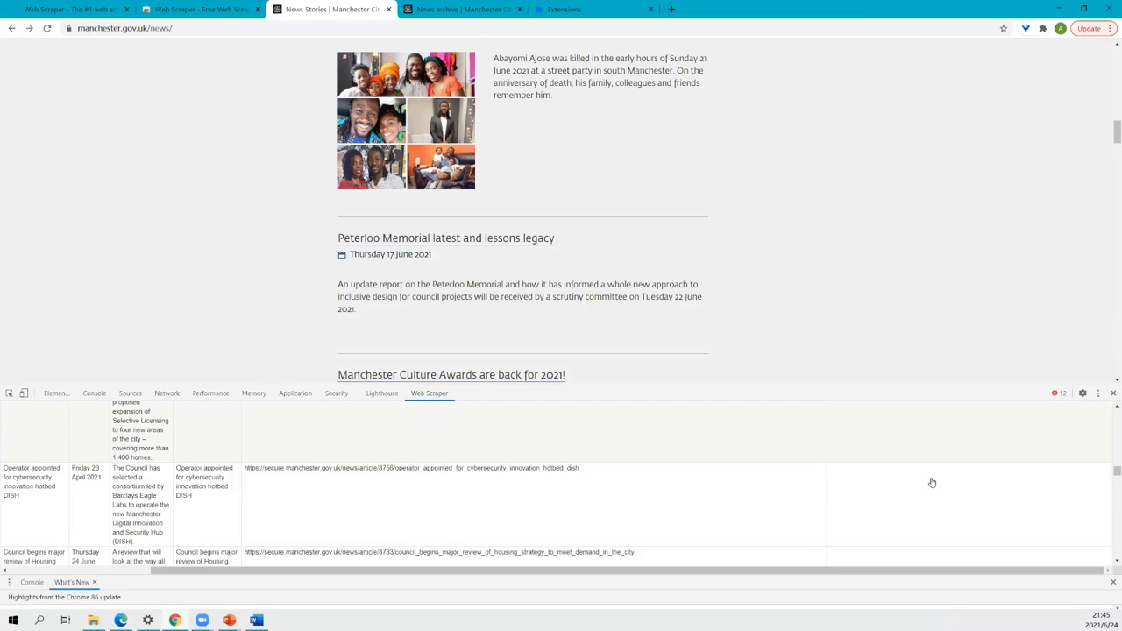
{"action": "scroll", "coordinate": [920, 476], "scroll_direction": "down", "scroll_amount": 5}
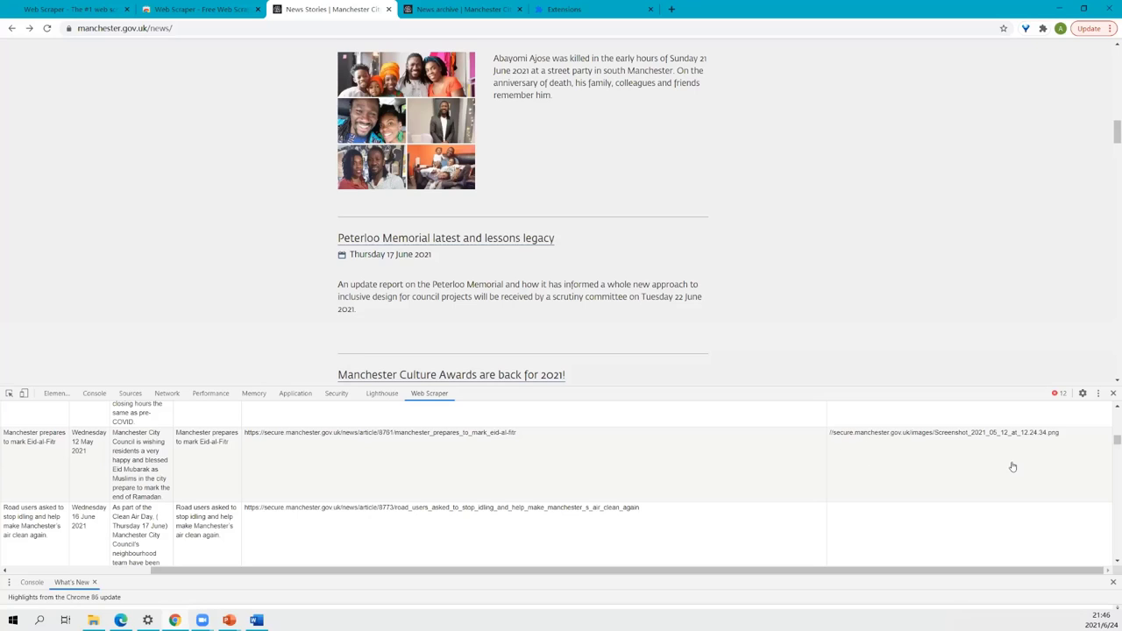
{"action": "scroll", "coordinate": [972, 469], "scroll_direction": "up", "scroll_amount": 5}
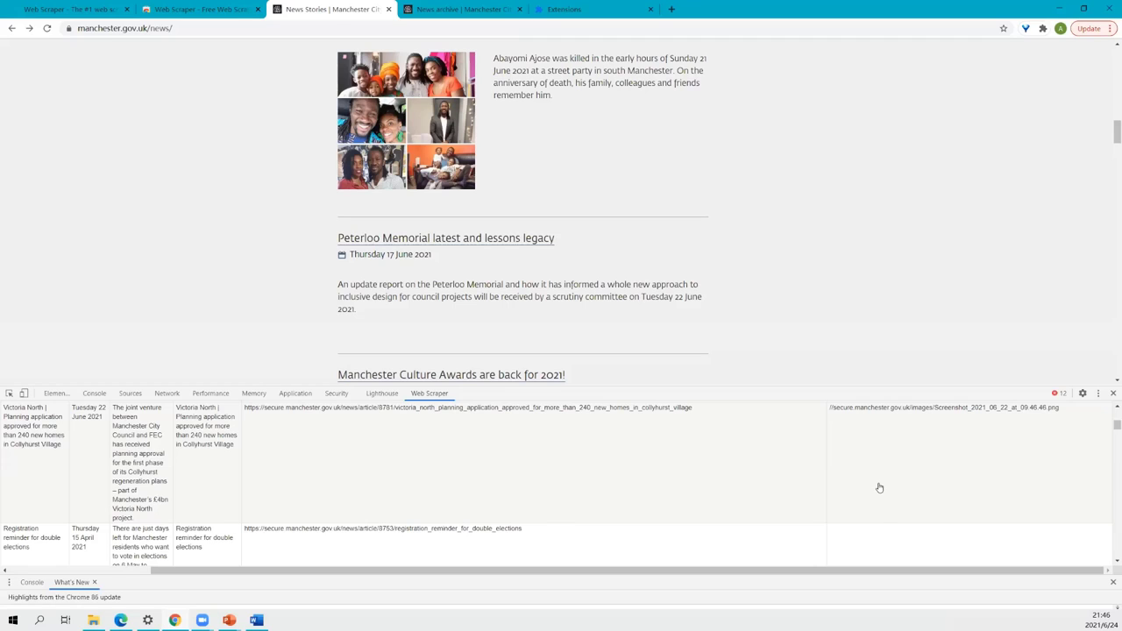
{"action": "scroll", "coordinate": [879, 489], "scroll_direction": "up", "scroll_amount": 5}
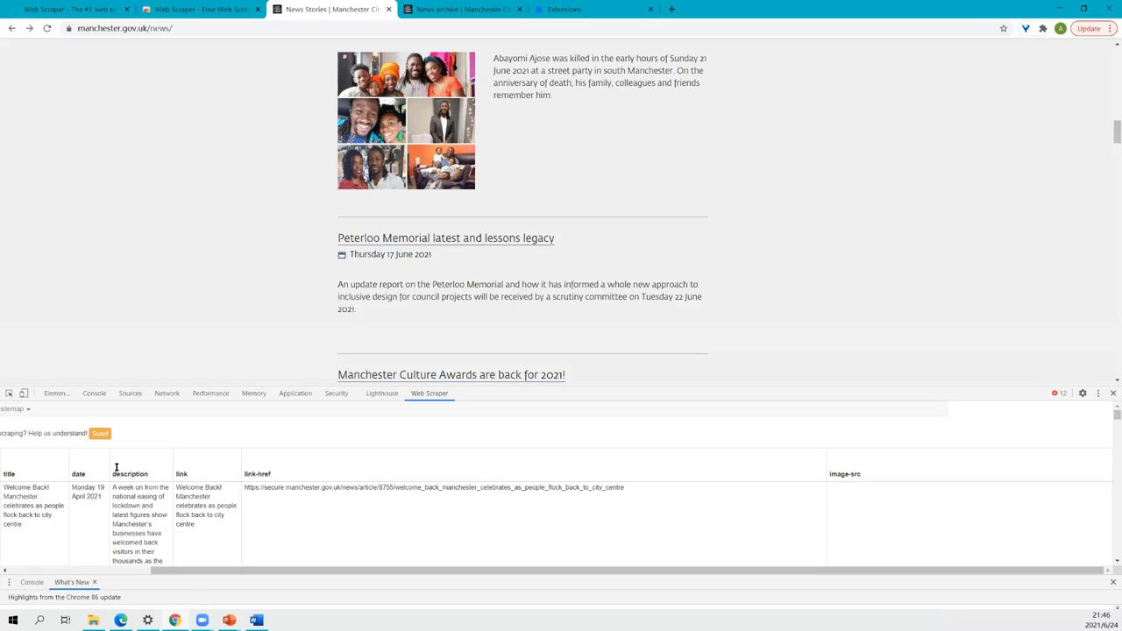
Export the a-task1 scraped data as CSV and download the generated file.
{"action": "left_click", "coordinate": [17, 409]}
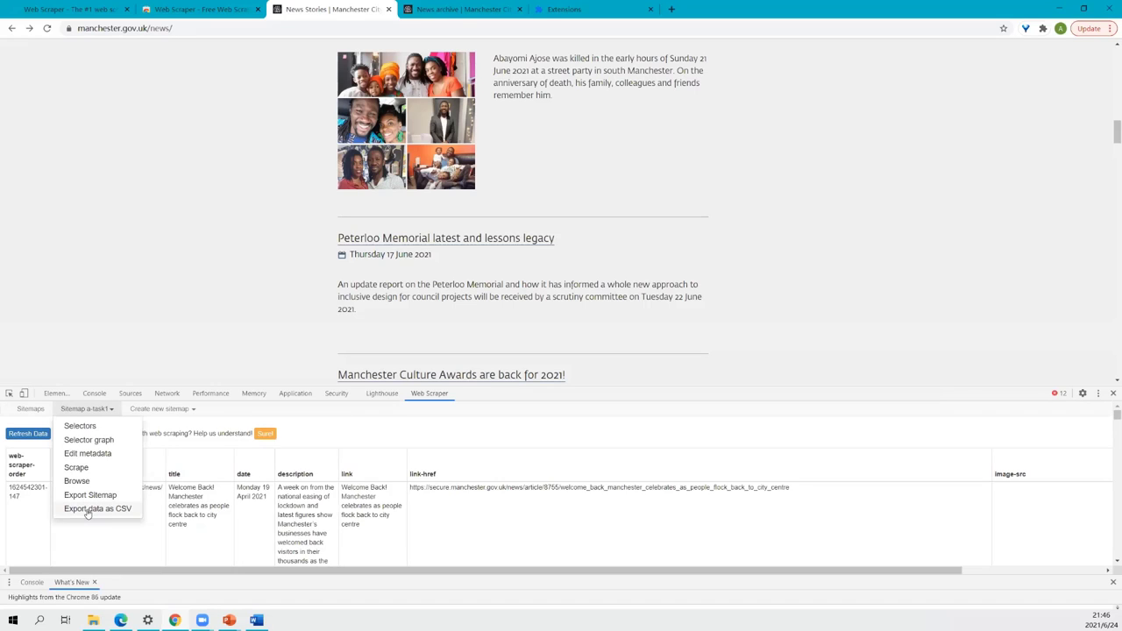
{"action": "left_click", "coordinate": [88, 512]}
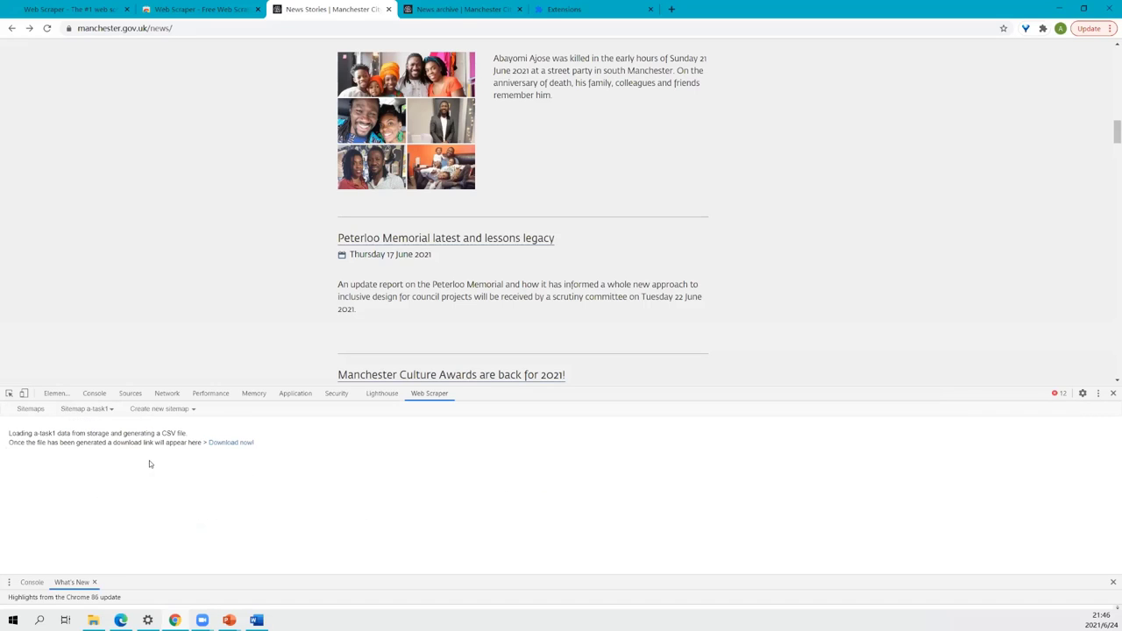
{"action": "left_click", "coordinate": [245, 445]}
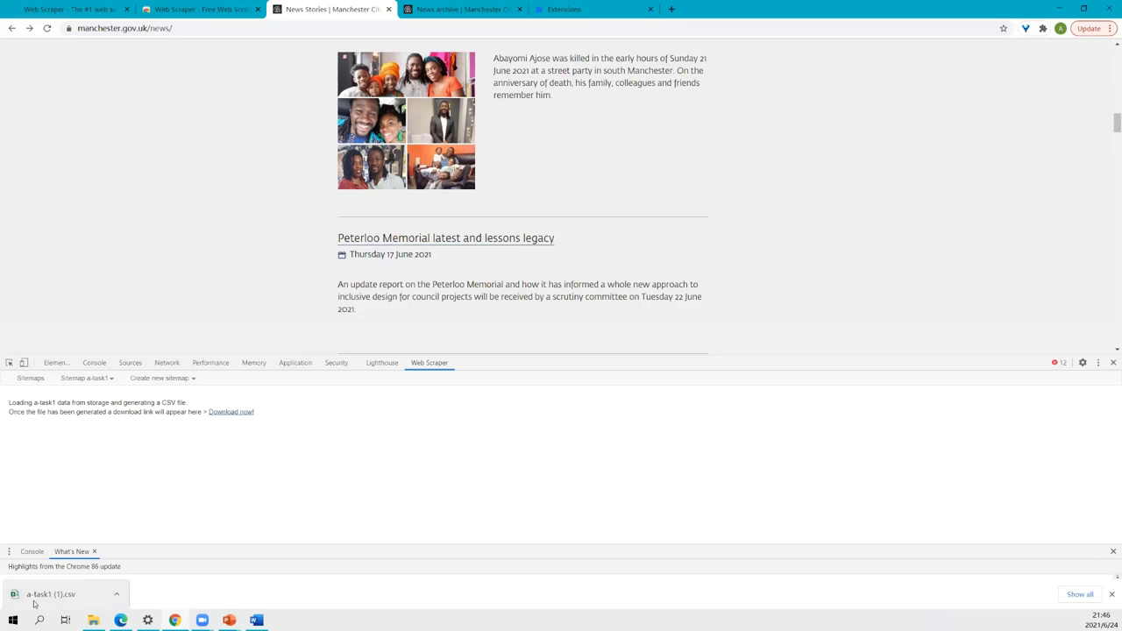
Open the downloaded a-task1 (1).csv in Excel, review its columns and rows, and close the workbook.
{"action": "left_click", "coordinate": [35, 602]}
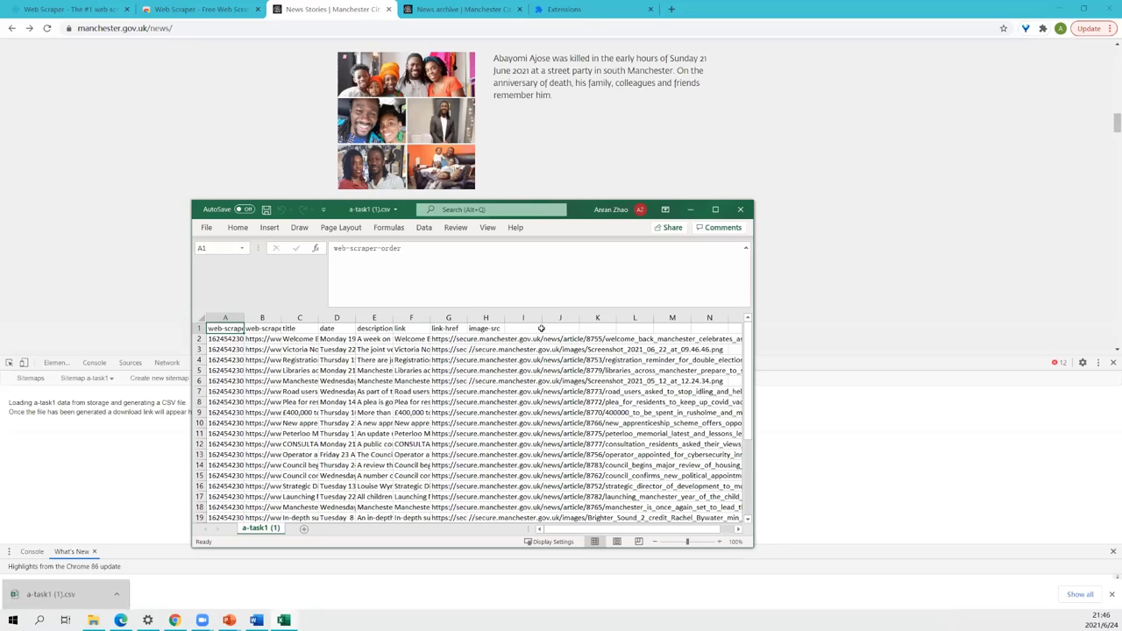
{"action": "scroll", "coordinate": [530, 330], "scroll_direction": "down", "scroll_amount": 2}
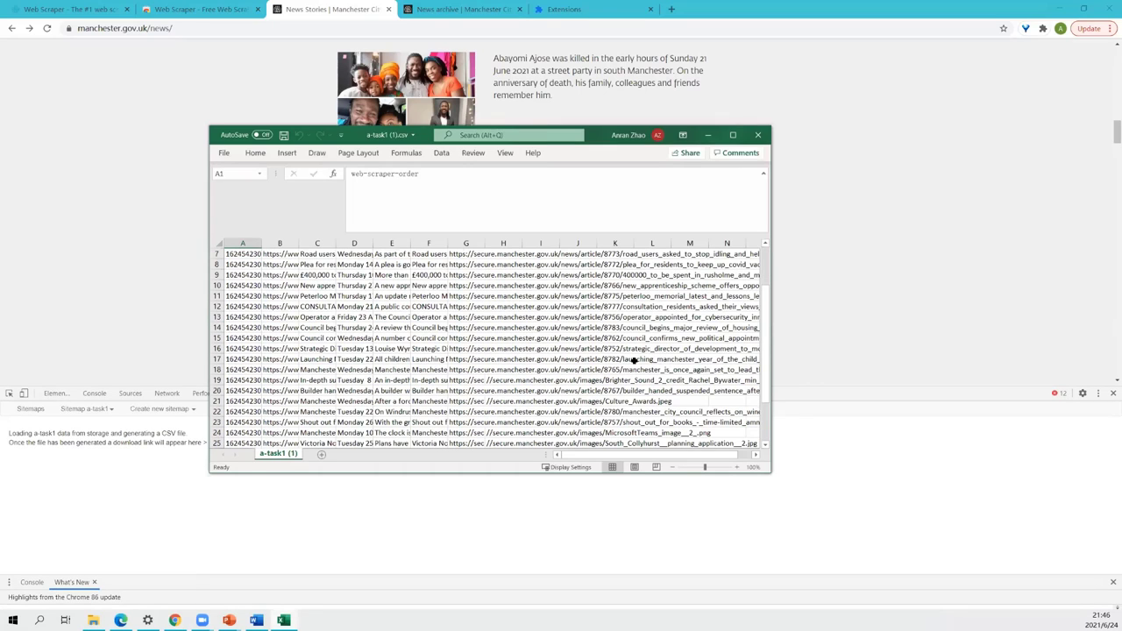
{"action": "scroll", "coordinate": [633, 358], "scroll_direction": "down", "scroll_amount": 3}
{"action": "scroll", "coordinate": [692, 355], "scroll_direction": "up", "scroll_amount": 5}
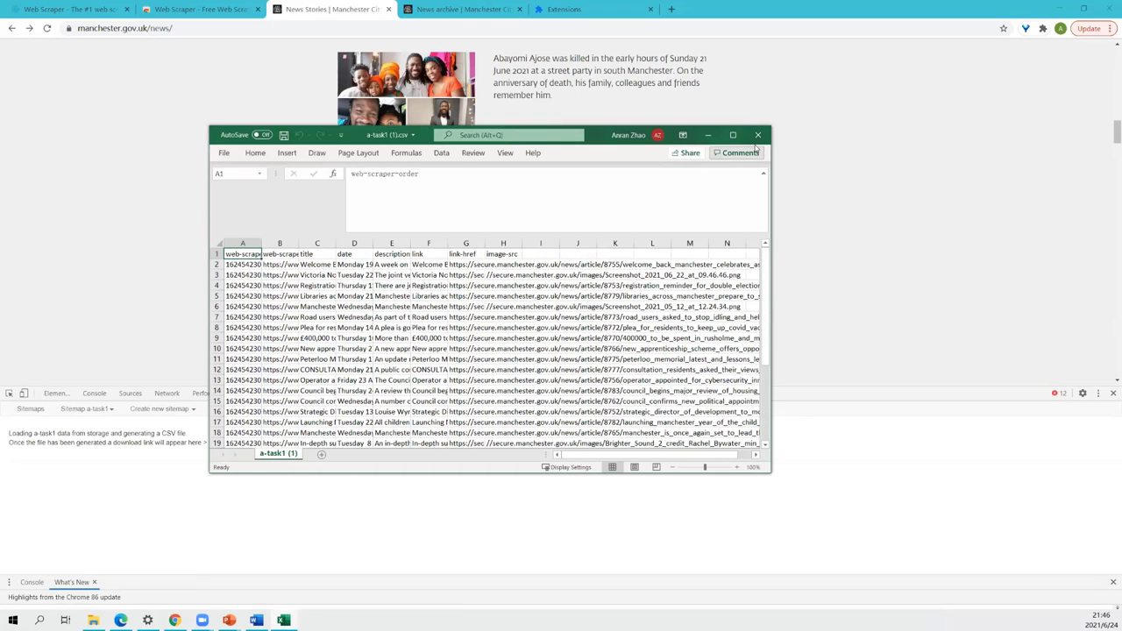
{"action": "left_click", "coordinate": [759, 135]}
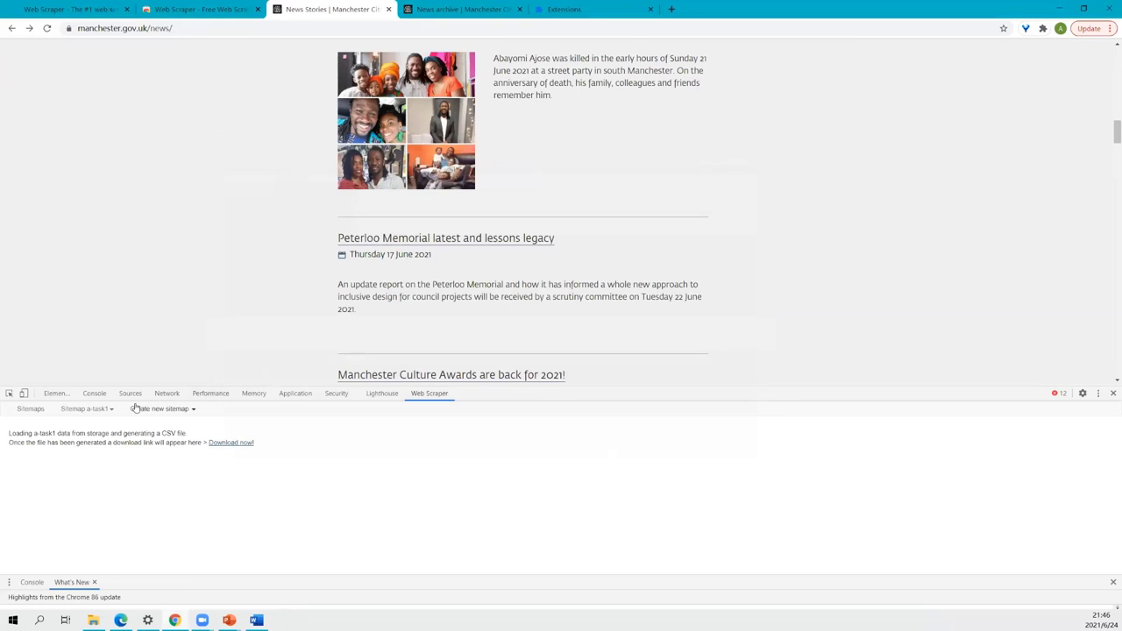
Show the selector graph of the a-task1 sitemap and expand its _root node.
{"action": "left_click", "coordinate": [86, 409]}
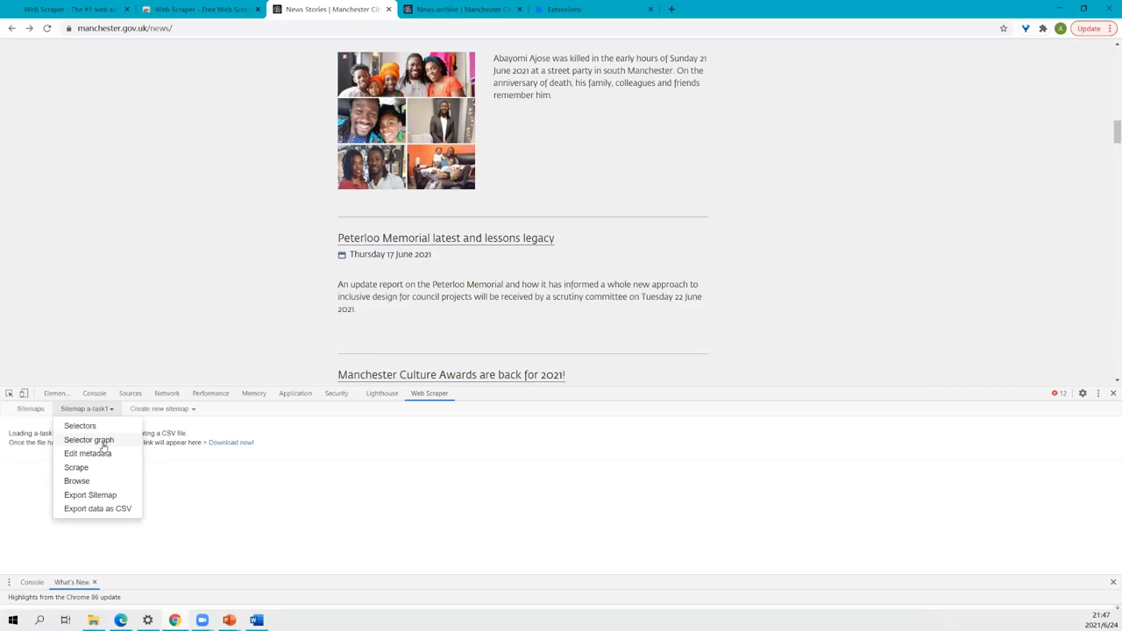
{"action": "left_click", "coordinate": [95, 440]}
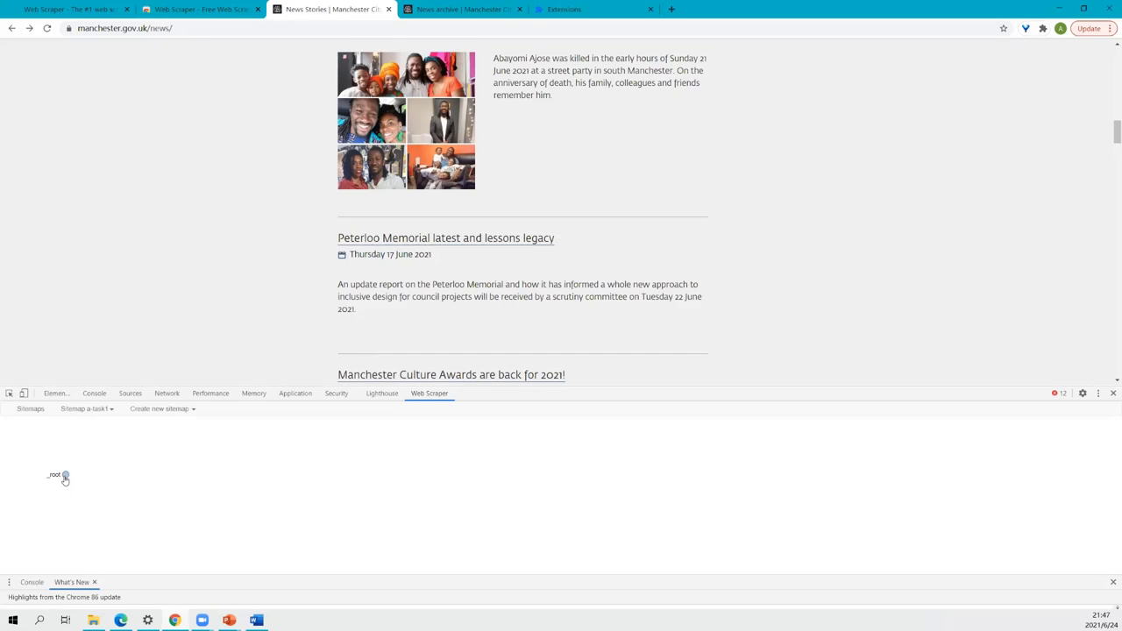
{"action": "left_click", "coordinate": [65, 475]}
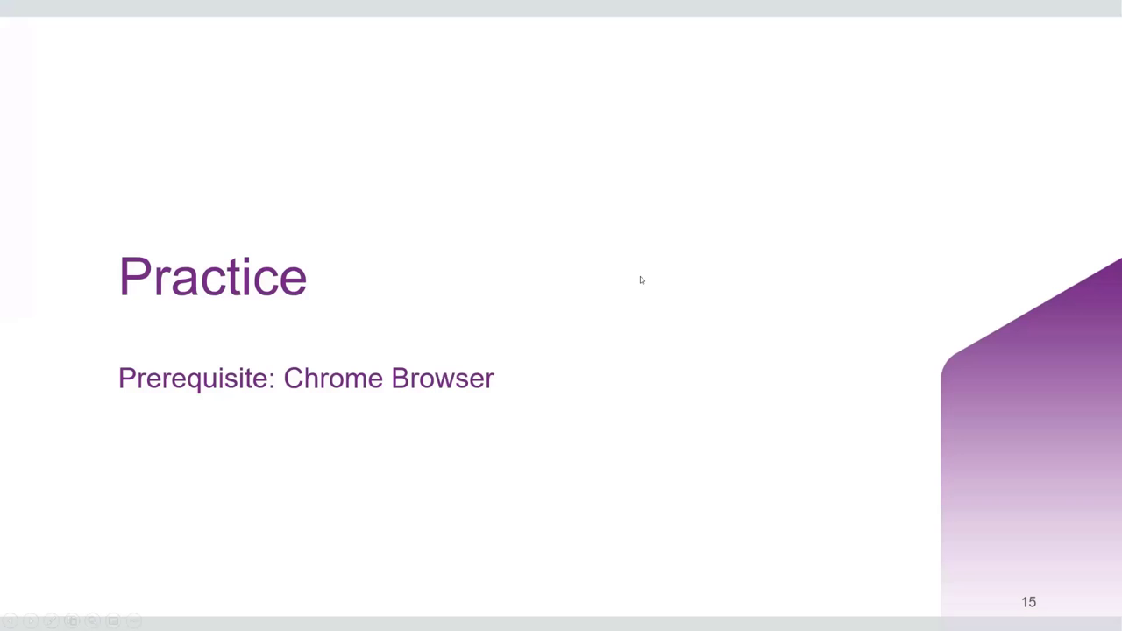
{"action": "left_click", "coordinate": [638, 274]}
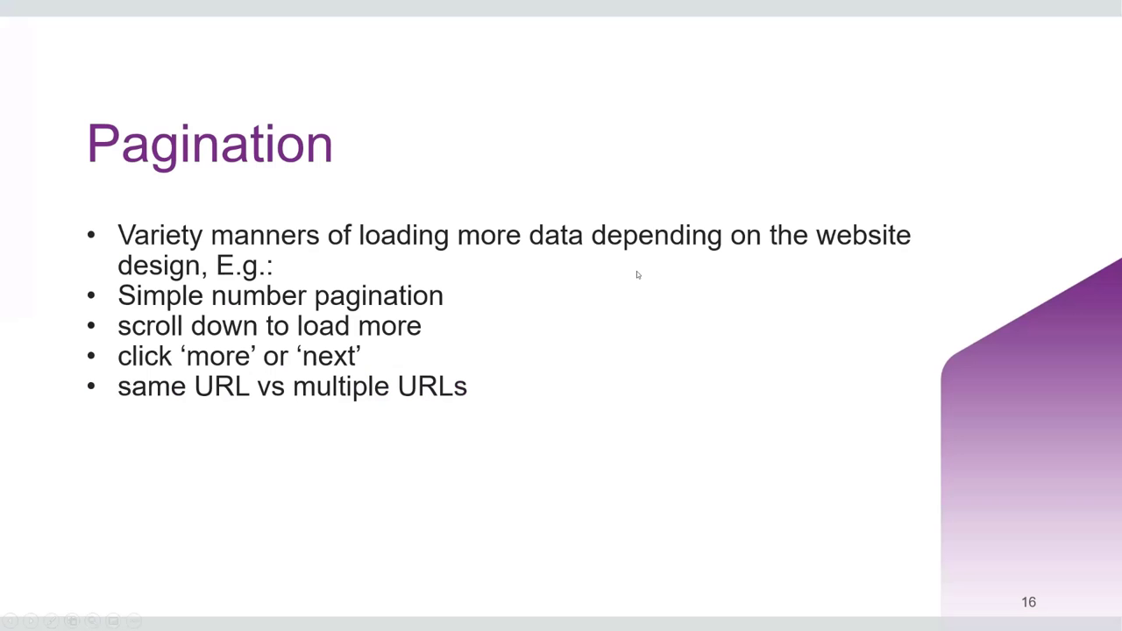
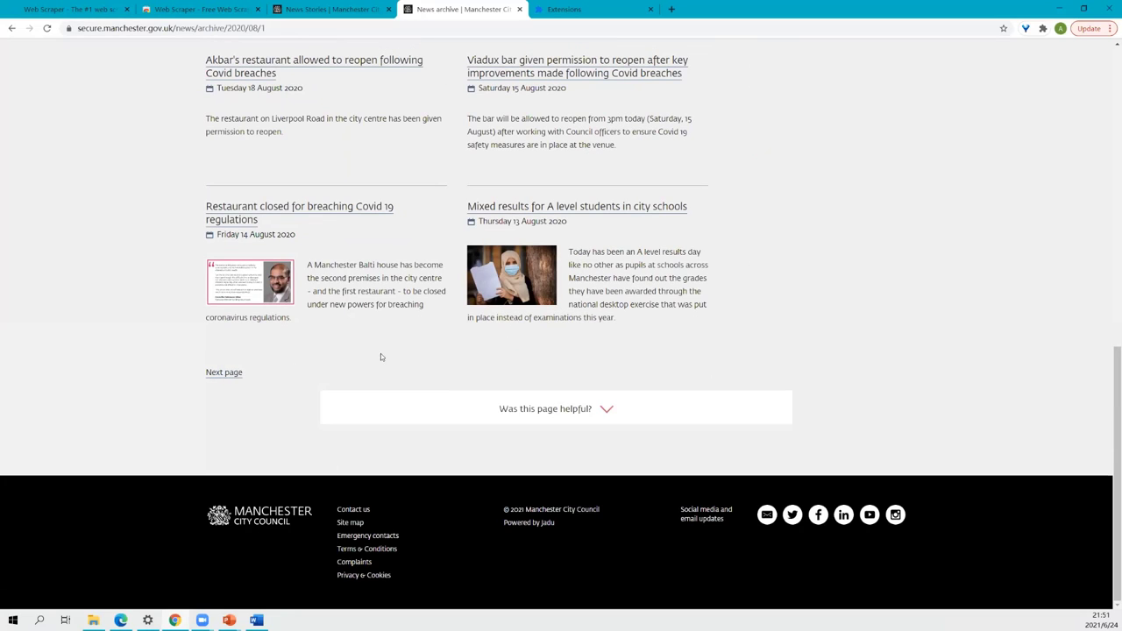
Examine the August 2020 news archive's pagination, open its second page and highlight the page number ending the URL.
{"action": "scroll", "coordinate": [387, 354], "scroll_direction": "up", "scroll_amount": 2}
{"action": "scroll", "coordinate": [386, 357], "scroll_direction": "down", "scroll_amount": 2}
{"action": "scroll", "coordinate": [365, 376], "scroll_direction": "up", "scroll_amount": 2}
{"action": "scroll", "coordinate": [325, 331], "scroll_direction": "down", "scroll_amount": 2}
{"action": "scroll", "coordinate": [326, 331], "scroll_direction": "up", "scroll_amount": 2}
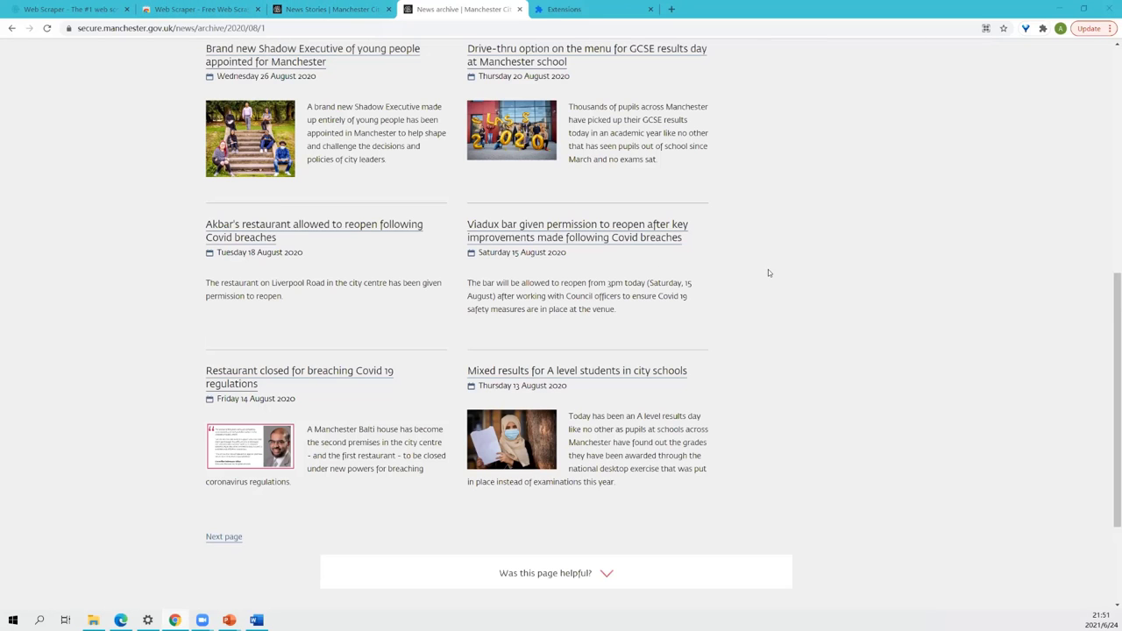
{"action": "scroll", "coordinate": [769, 270], "scroll_direction": "down", "scroll_amount": 2}
{"action": "scroll", "coordinate": [764, 273], "scroll_direction": "up", "scroll_amount": 2}
{"action": "scroll", "coordinate": [220, 381], "scroll_direction": "down", "scroll_amount": 2}
{"action": "left_click", "coordinate": [221, 375]}
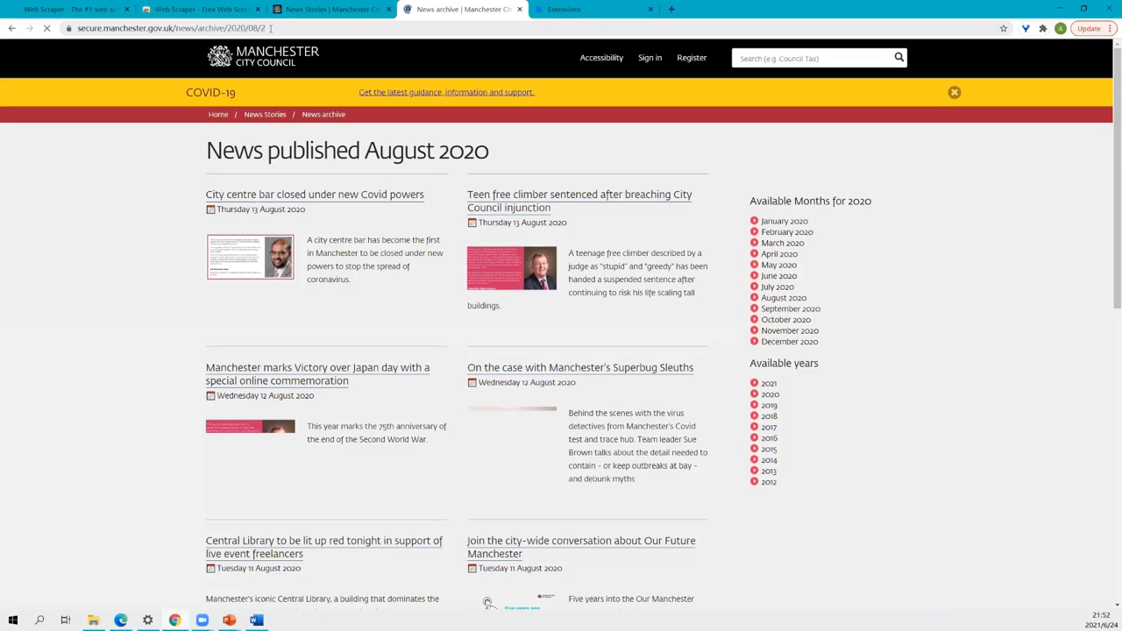
{"action": "double_click", "coordinate": [267, 28]}
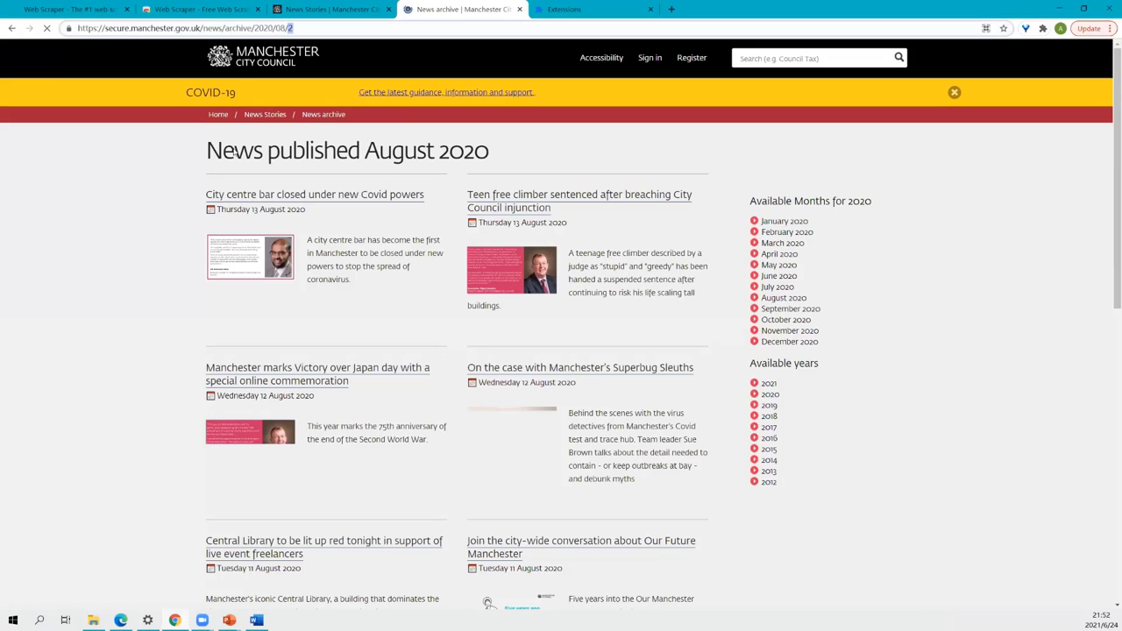
Open the third page of the August 2020 news archive and highlight the page number ending the URL.
{"action": "scroll", "coordinate": [202, 315], "scroll_direction": "down", "scroll_amount": 10}
{"action": "scroll", "coordinate": [281, 351], "scroll_direction": "down", "scroll_amount": 1}
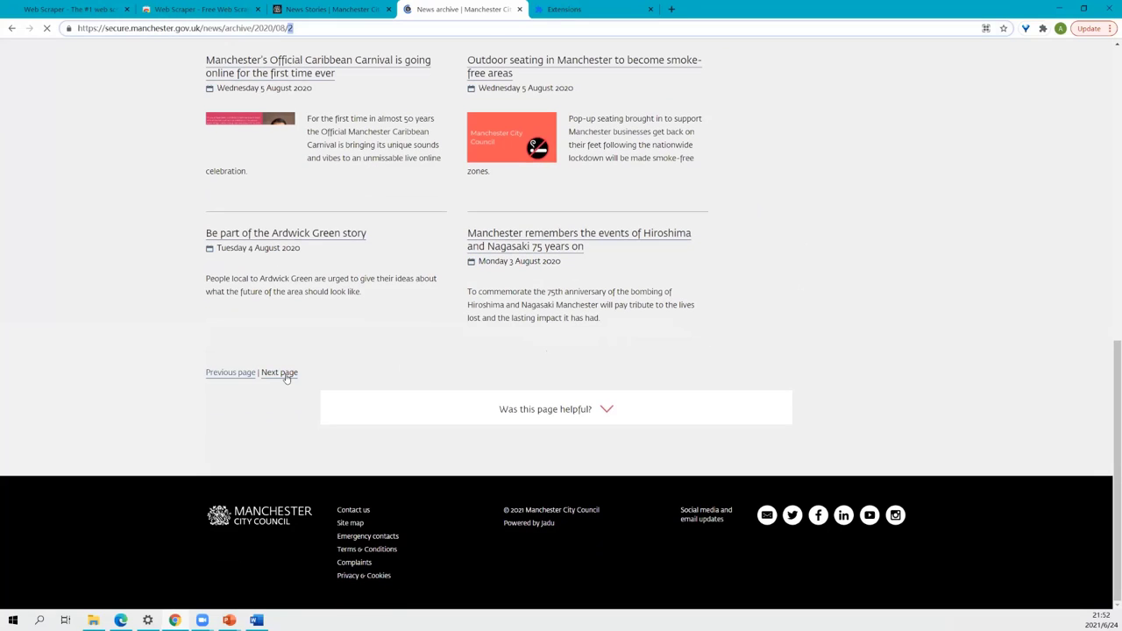
{"action": "left_click", "coordinate": [286, 377]}
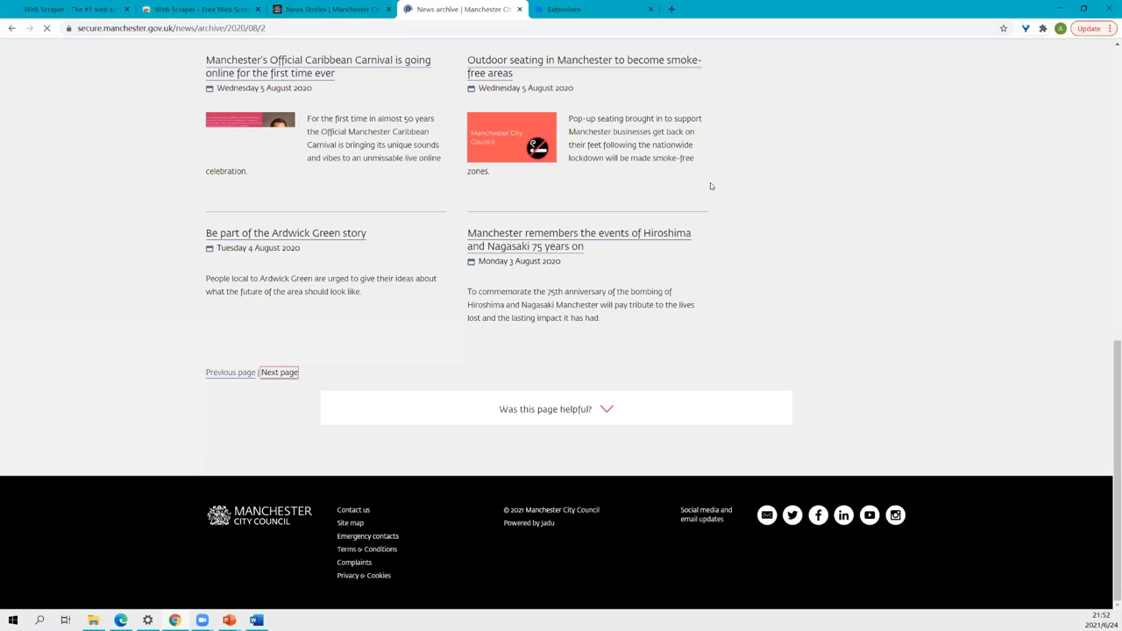
{"action": "scroll", "coordinate": [272, 181], "scroll_direction": "up", "scroll_amount": 3}
{"action": "scroll", "coordinate": [272, 181], "scroll_direction": "up", "scroll_amount": 2}
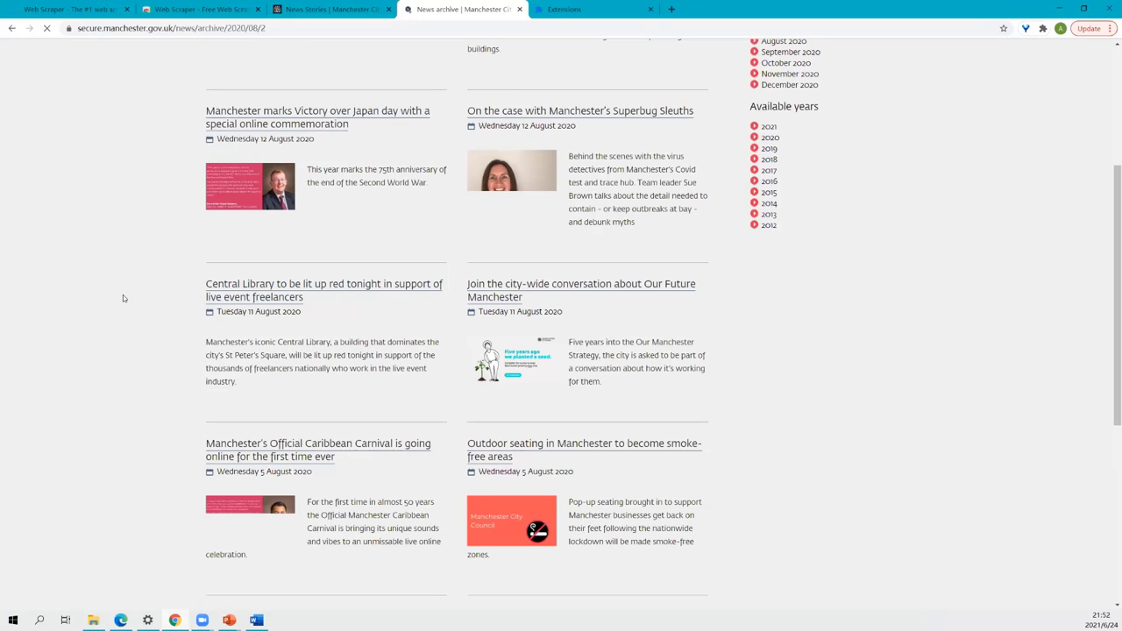
{"action": "scroll", "coordinate": [111, 290], "scroll_direction": "down", "scroll_amount": 5}
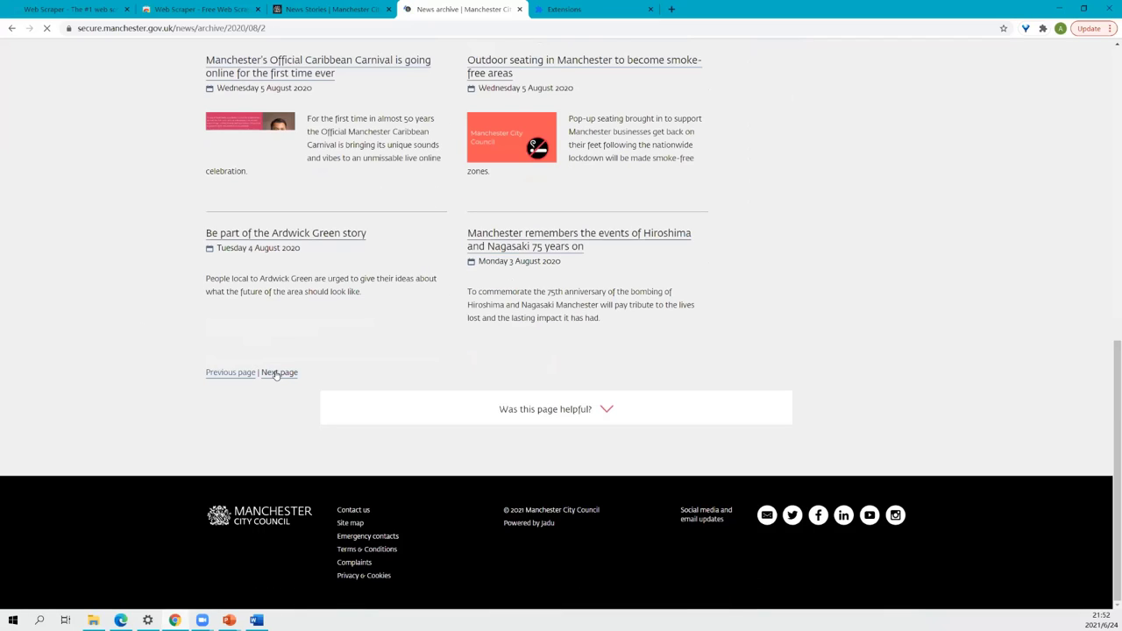
{"action": "left_click", "coordinate": [276, 374]}
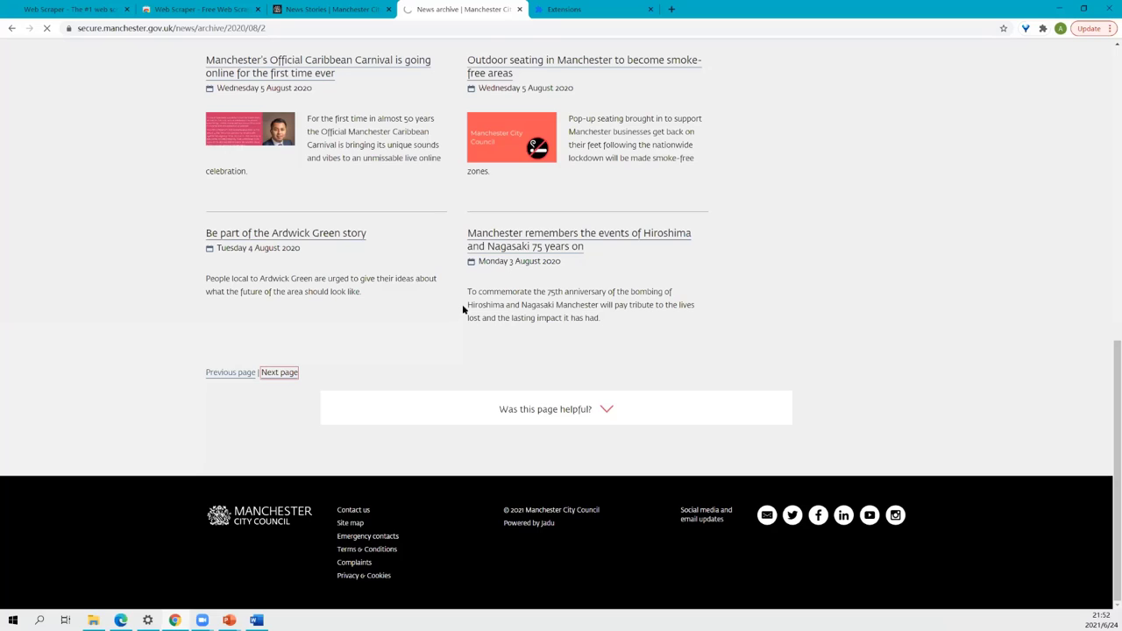
{"action": "scroll", "coordinate": [440, 297], "scroll_direction": "up", "scroll_amount": 3}
{"action": "scroll", "coordinate": [417, 304], "scroll_direction": "up", "scroll_amount": 4}
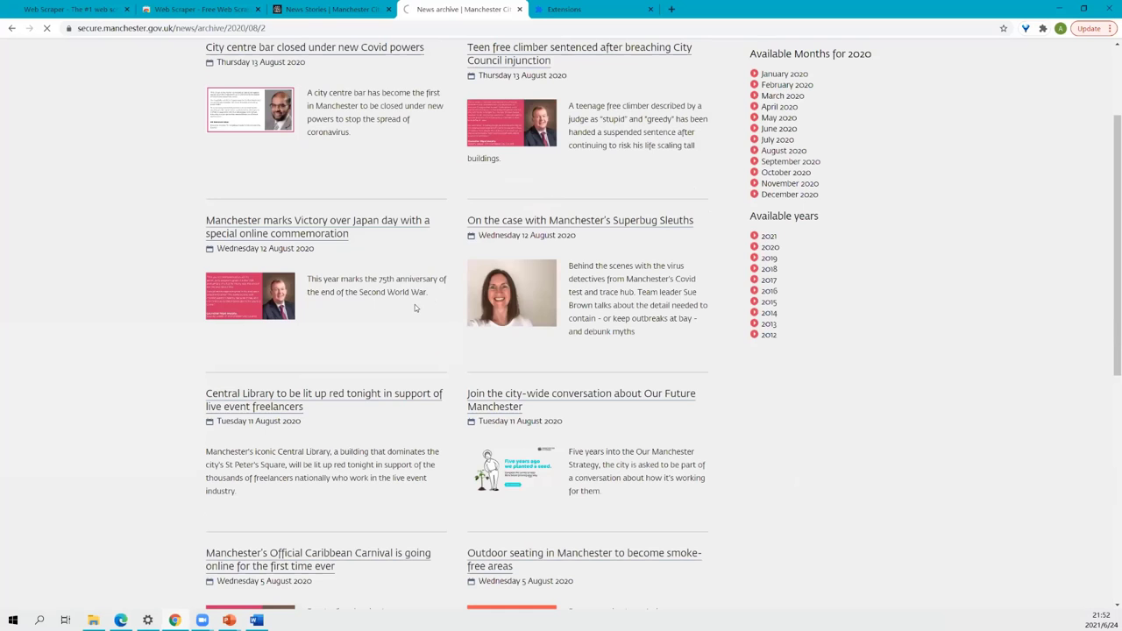
{"action": "scroll", "coordinate": [414, 305], "scroll_direction": "down", "scroll_amount": 6}
{"action": "scroll", "coordinate": [396, 317], "scroll_direction": "up", "scroll_amount": 3}
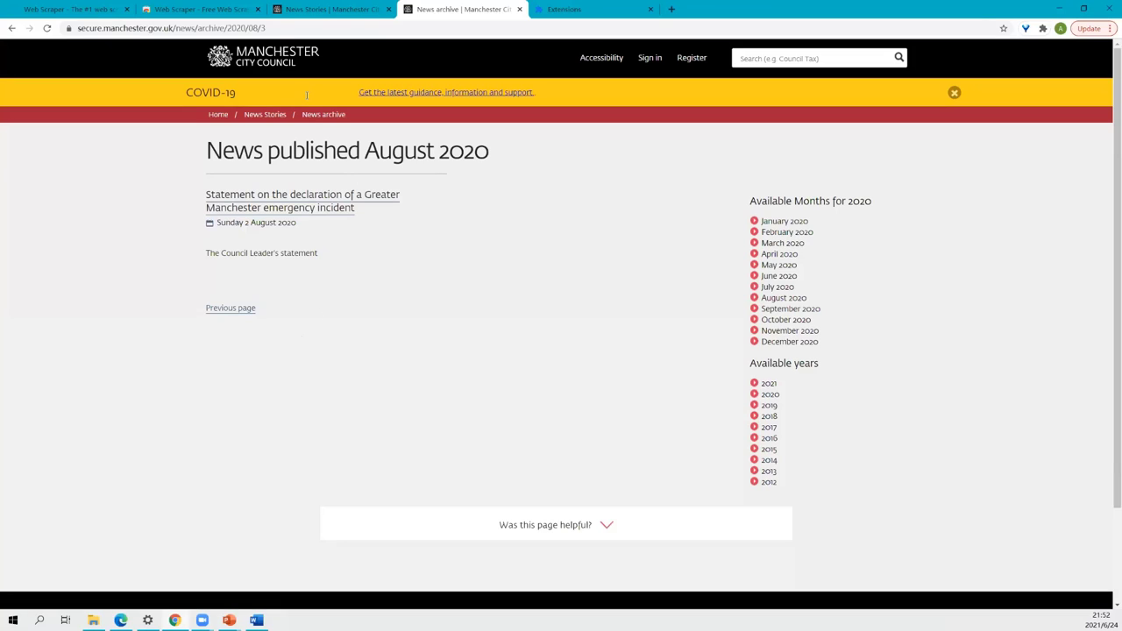
{"action": "left_click", "coordinate": [262, 28]}
{"action": "double_click", "coordinate": [262, 28]}
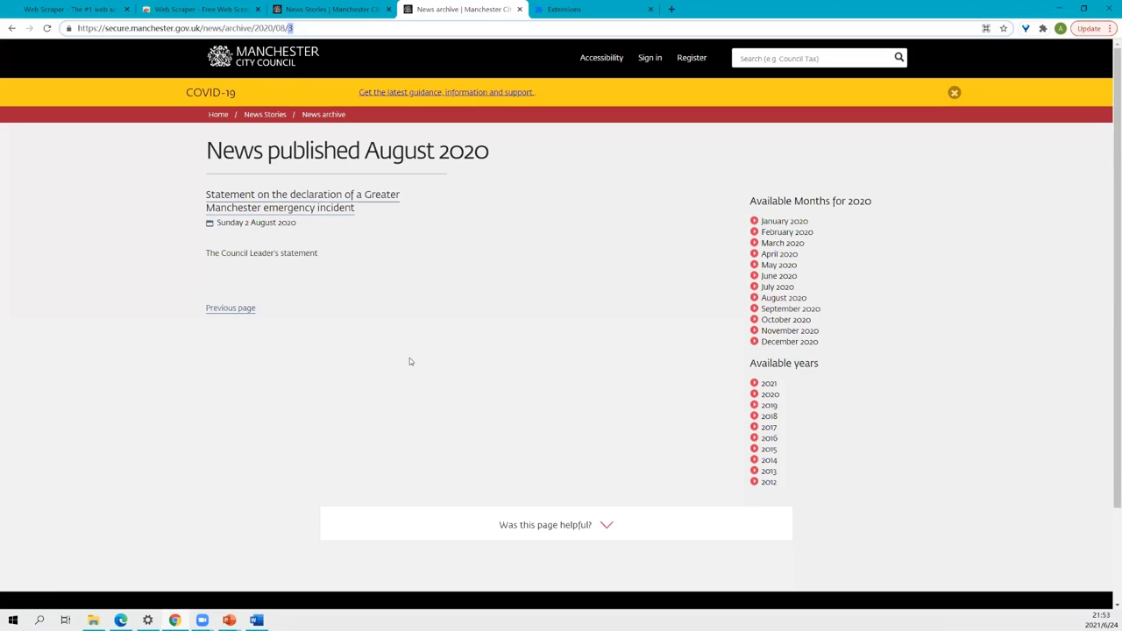
Go back through the August 2020 news archive to its first page.
{"action": "key", "text": "Return"}
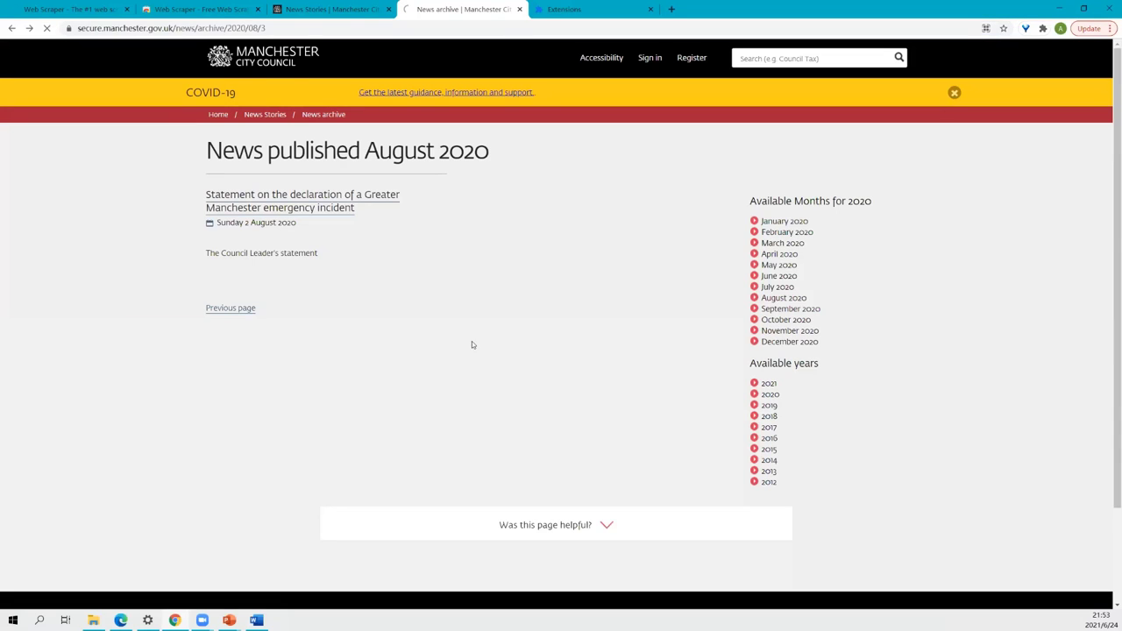
{"action": "key", "text": "alt+Left"}
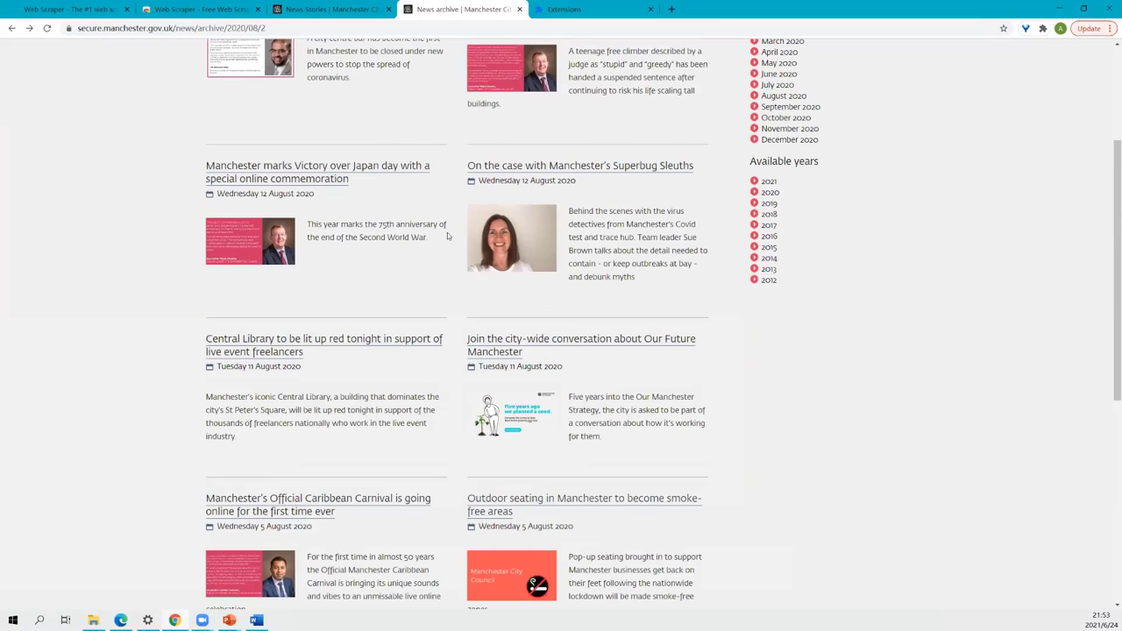
{"action": "scroll", "coordinate": [447, 235], "scroll_direction": "up", "scroll_amount": 2}
{"action": "scroll", "coordinate": [429, 366], "scroll_direction": "down", "scroll_amount": 6}
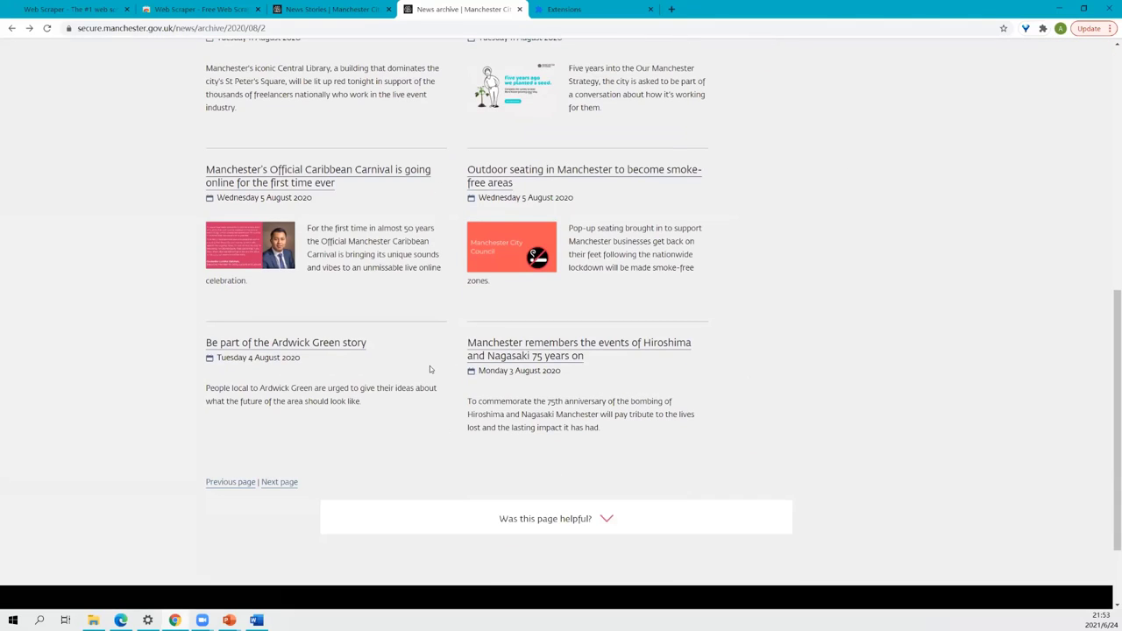
{"action": "left_click", "coordinate": [249, 483]}
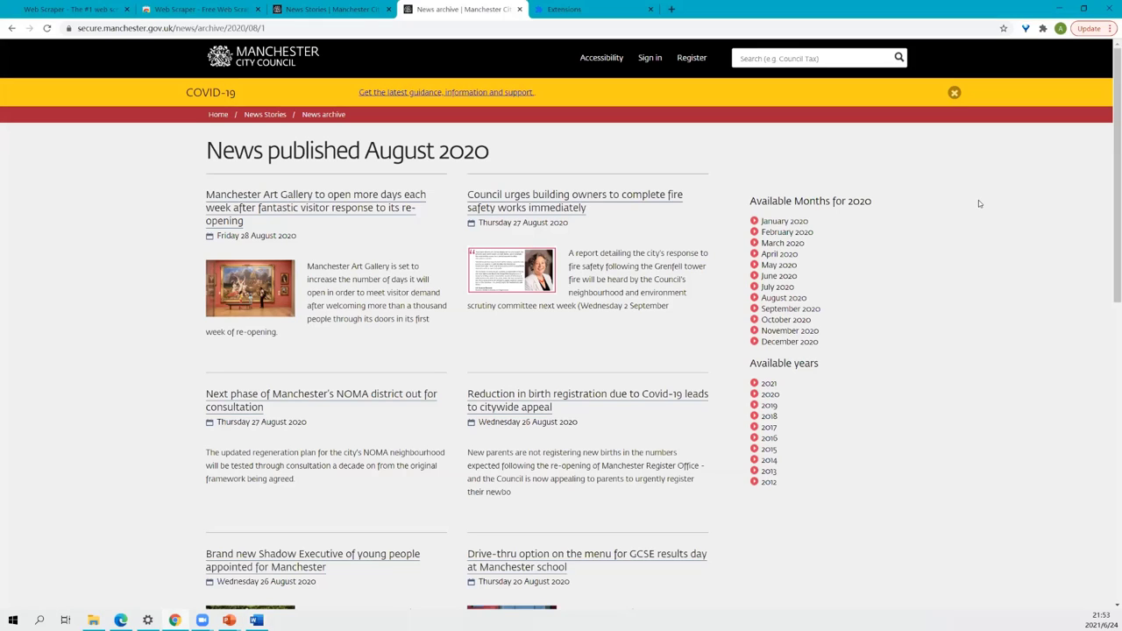
Open the browser's developer tools on the archive page and show the Web Scraper sitemap list.
{"action": "key", "text": "ctrl+shift+i"}
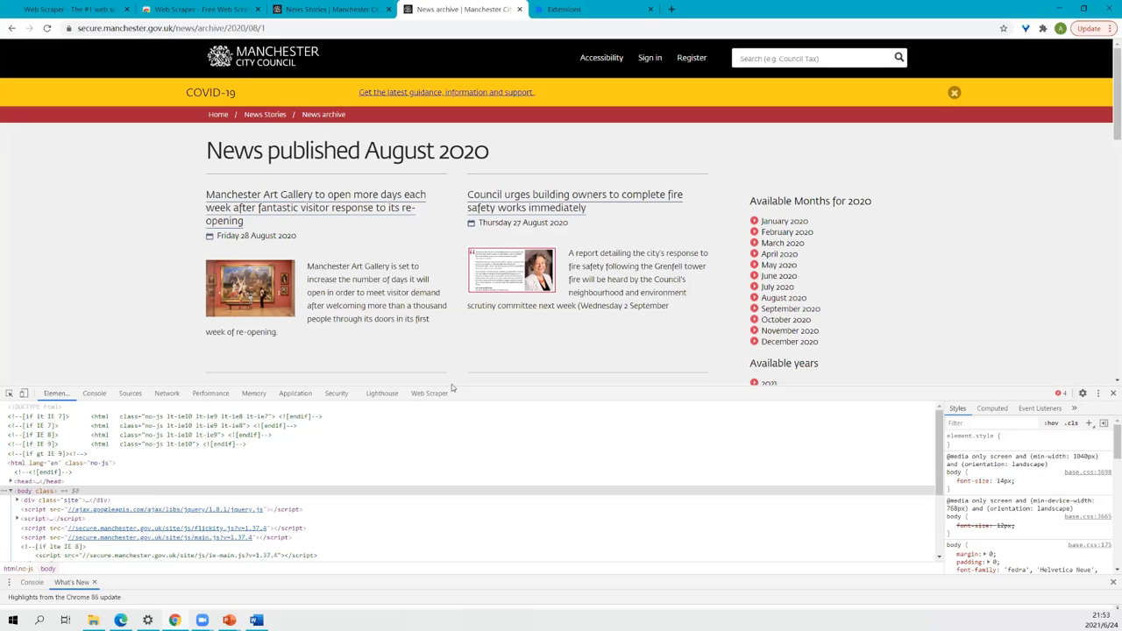
{"action": "left_click", "coordinate": [1088, 28]}
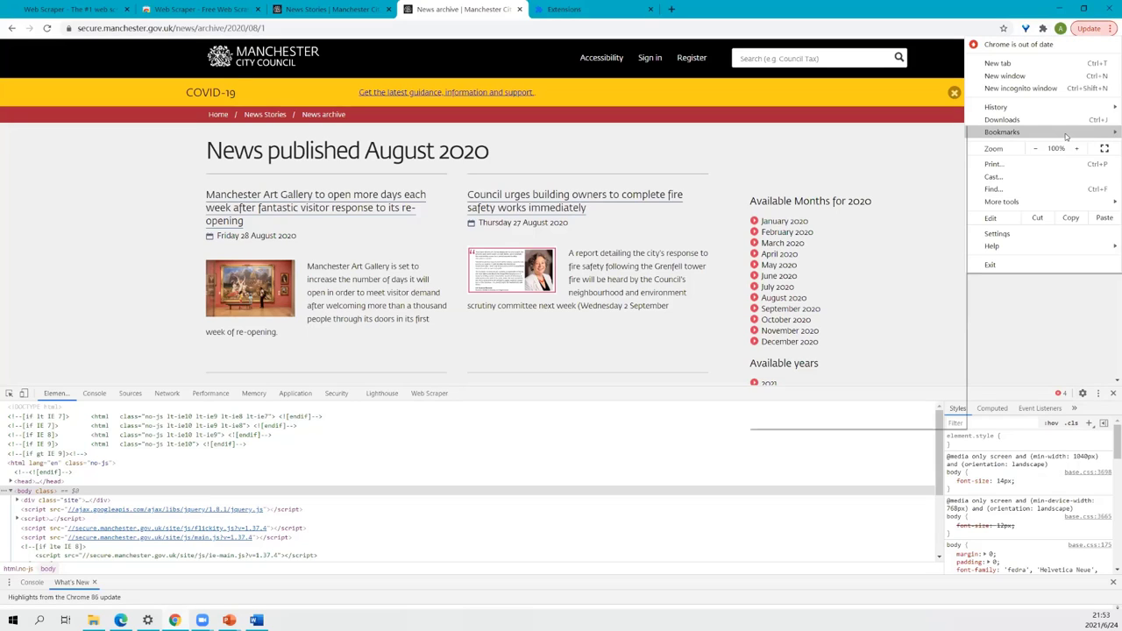
{"action": "mouse_move", "coordinate": [1001, 202]}
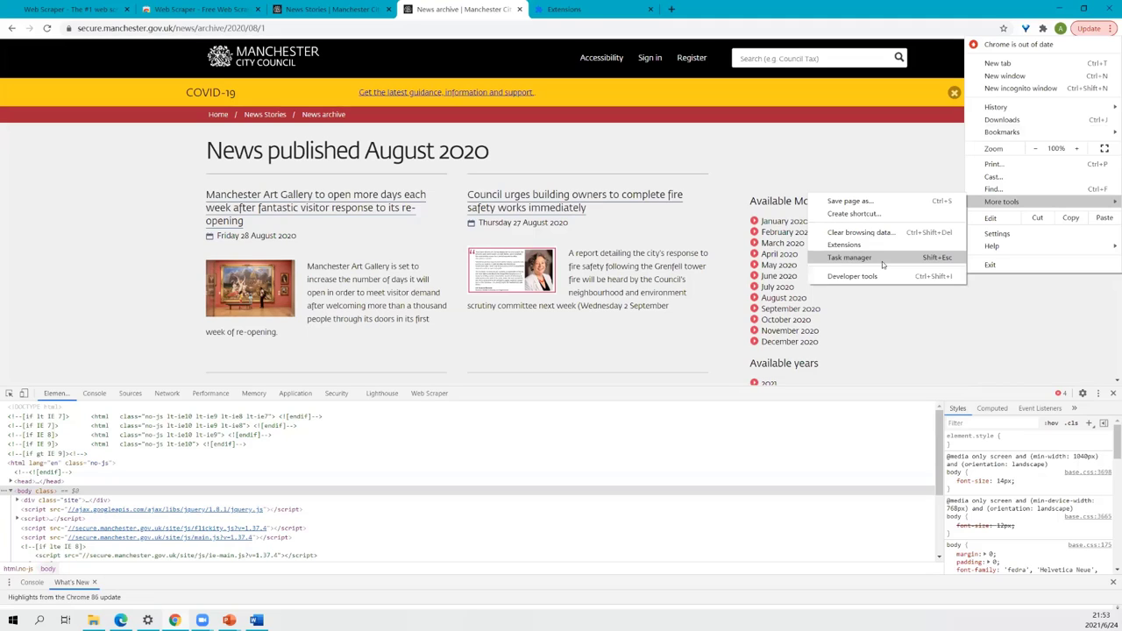
{"action": "left_click", "coordinate": [872, 311]}
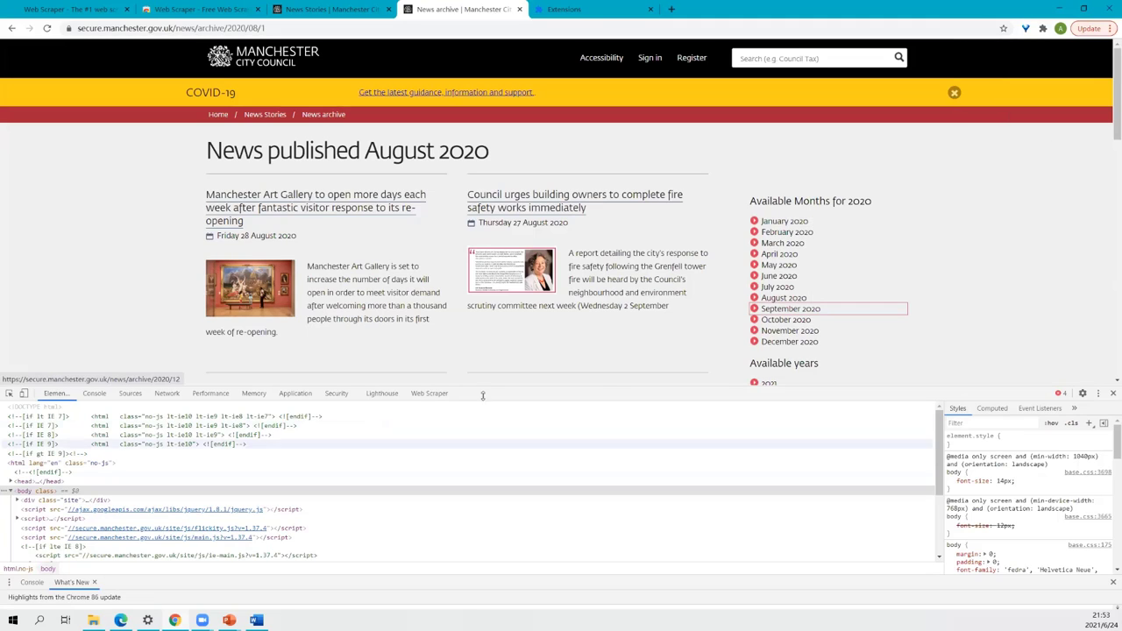
{"action": "left_click", "coordinate": [431, 394]}
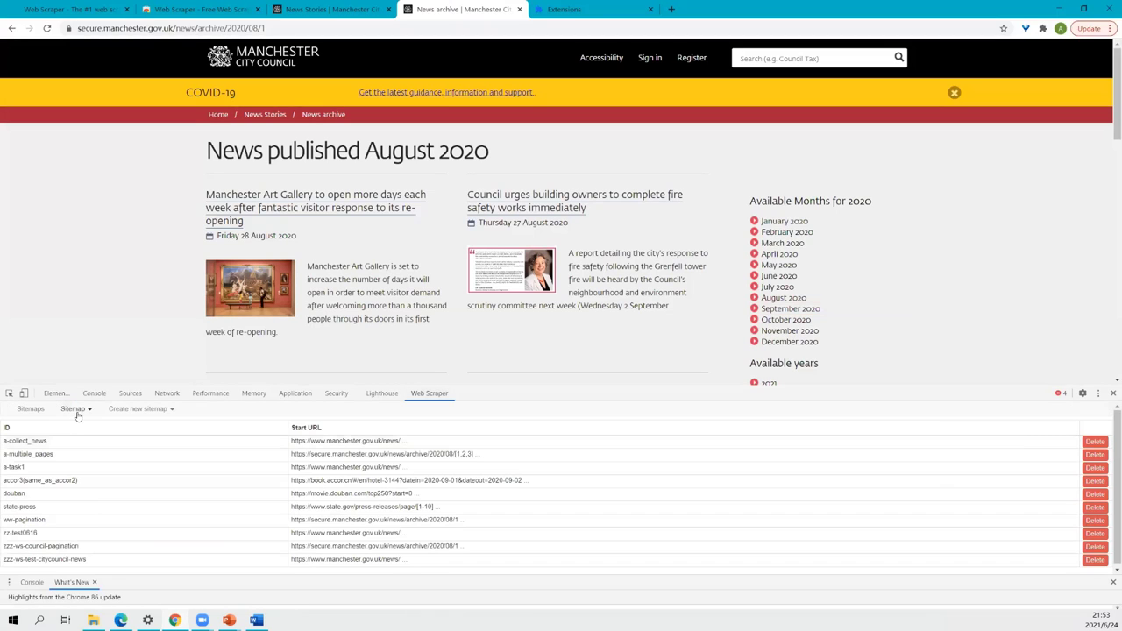
{"action": "left_click", "coordinate": [136, 410]}
{"action": "left_click", "coordinate": [117, 421]}
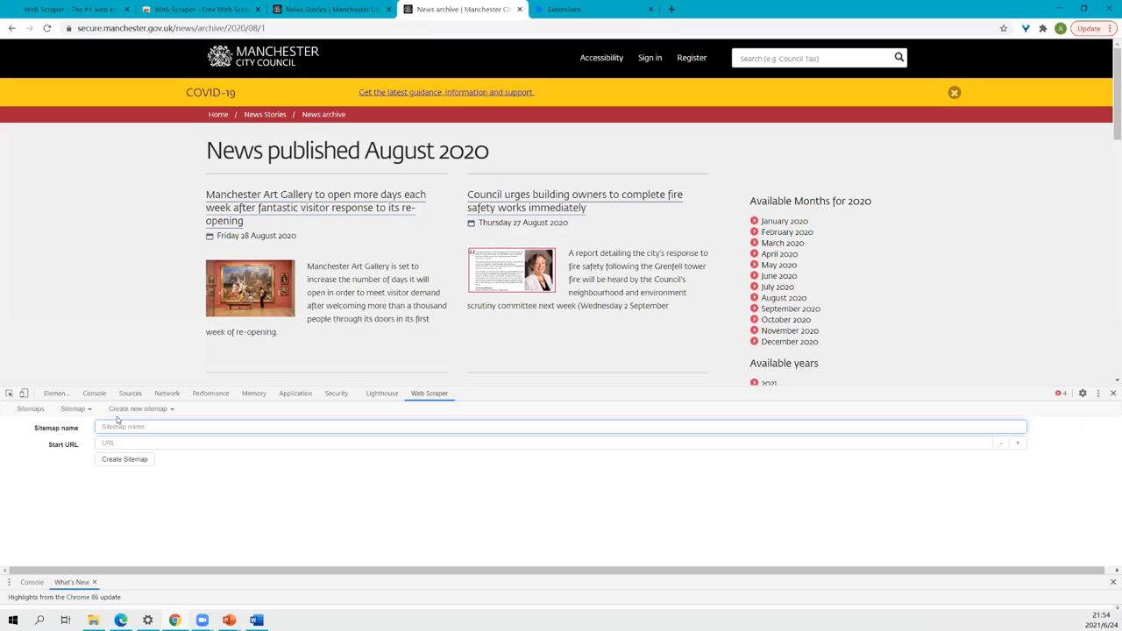
{"action": "type", "text": "a"}
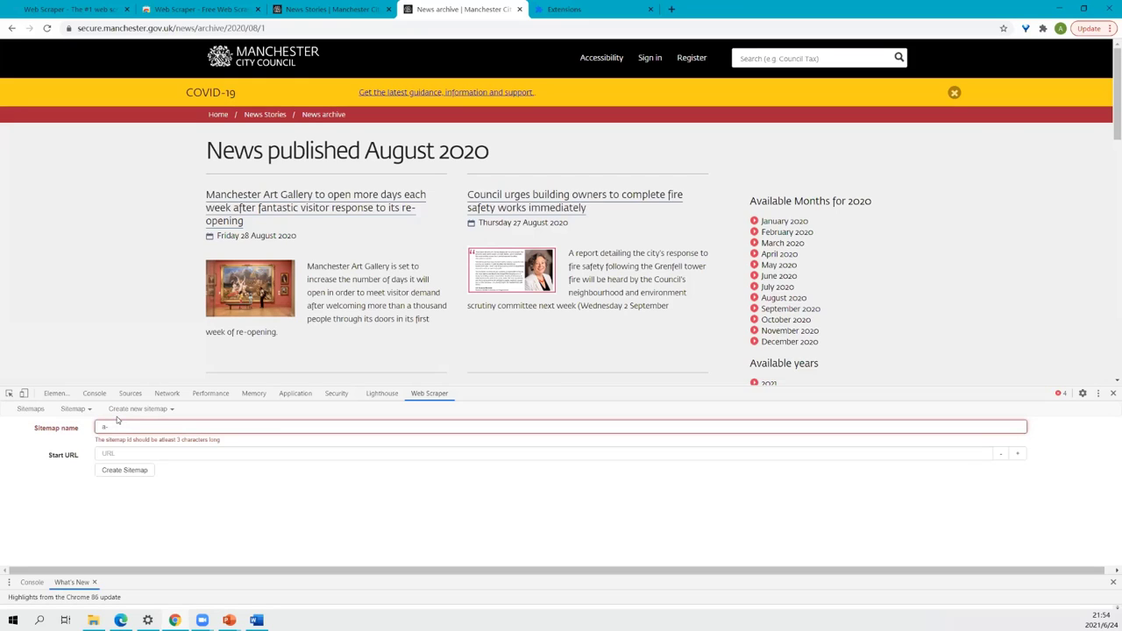
{"action": "type", "text": "-pagination"}
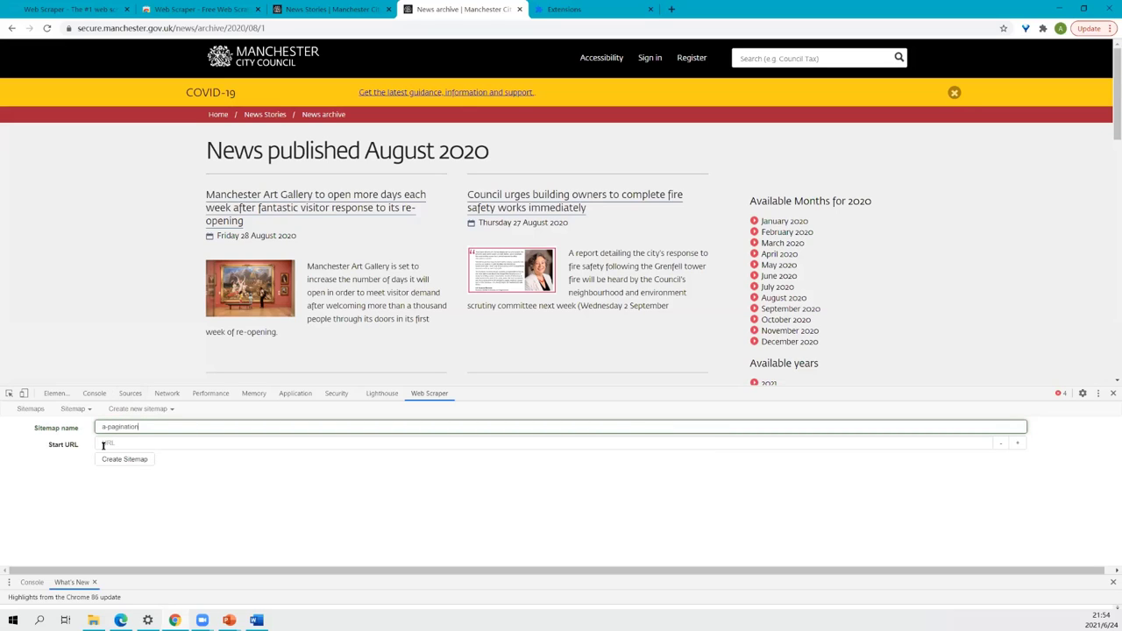
{"action": "left_click", "coordinate": [290, 27]}
{"action": "key", "text": "ctrl+c"}
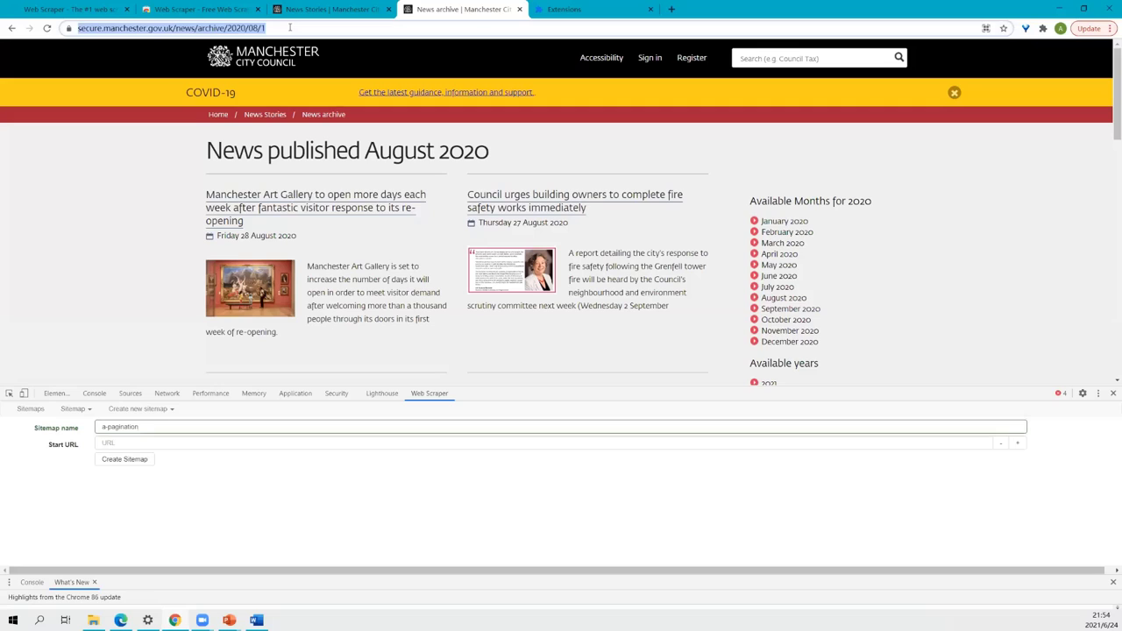
{"action": "left_click", "coordinate": [187, 446]}
{"action": "key", "text": "ctrl+v"}
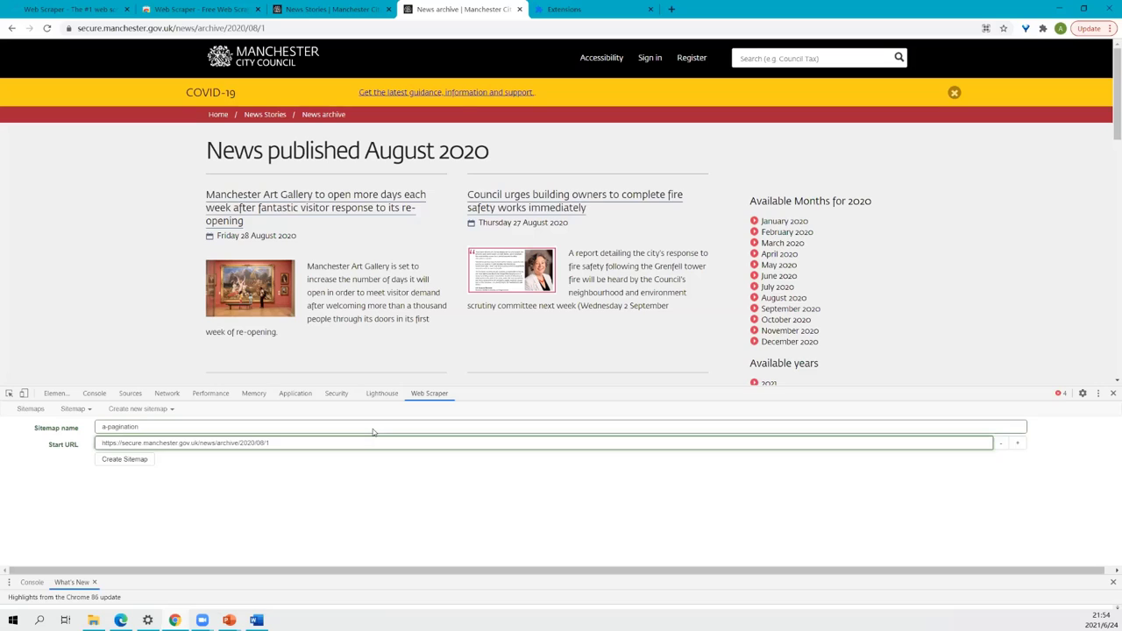
Try adding a second start URL ending in /2020/08/2 to the new sitemap, and remove it again.
{"action": "left_click", "coordinate": [1017, 443]}
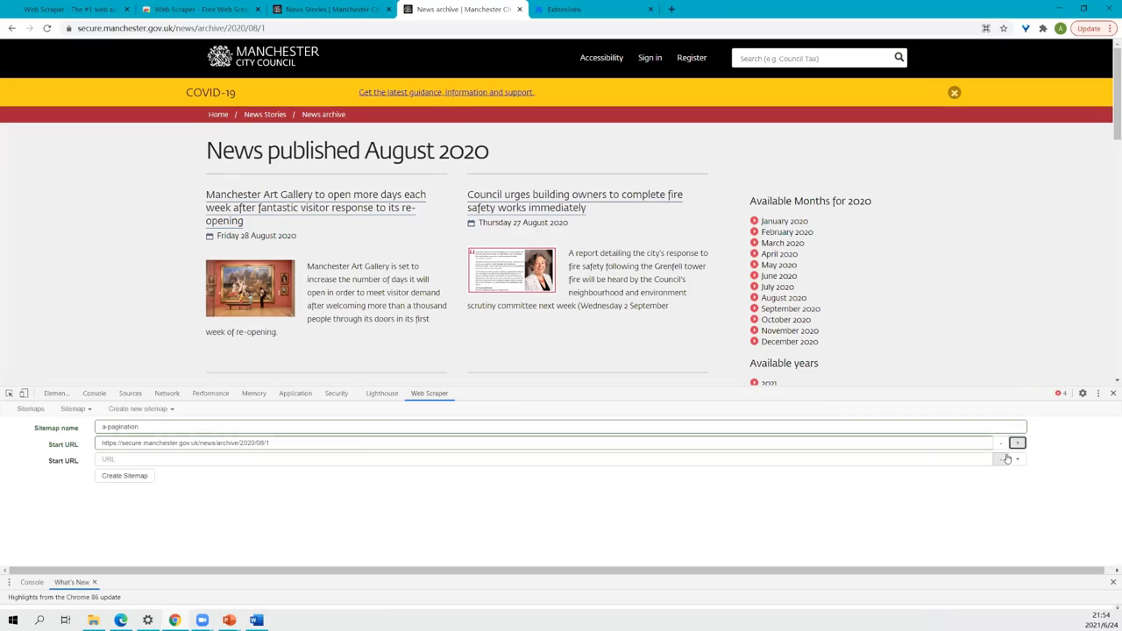
{"action": "left_click", "coordinate": [822, 464]}
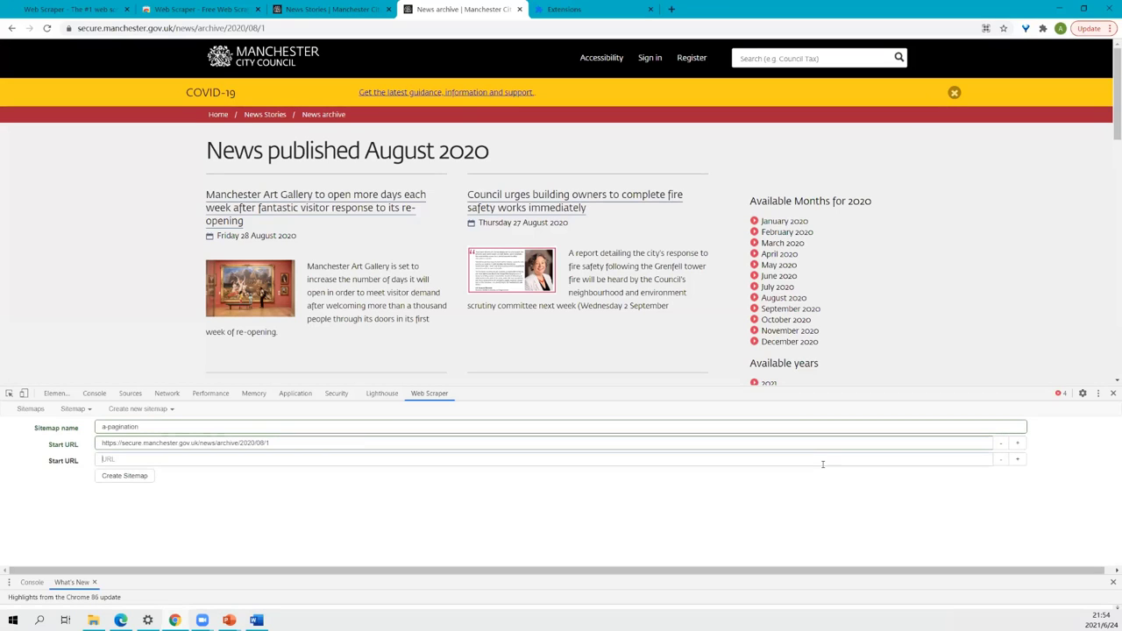
{"action": "key", "text": "ctrl+v"}
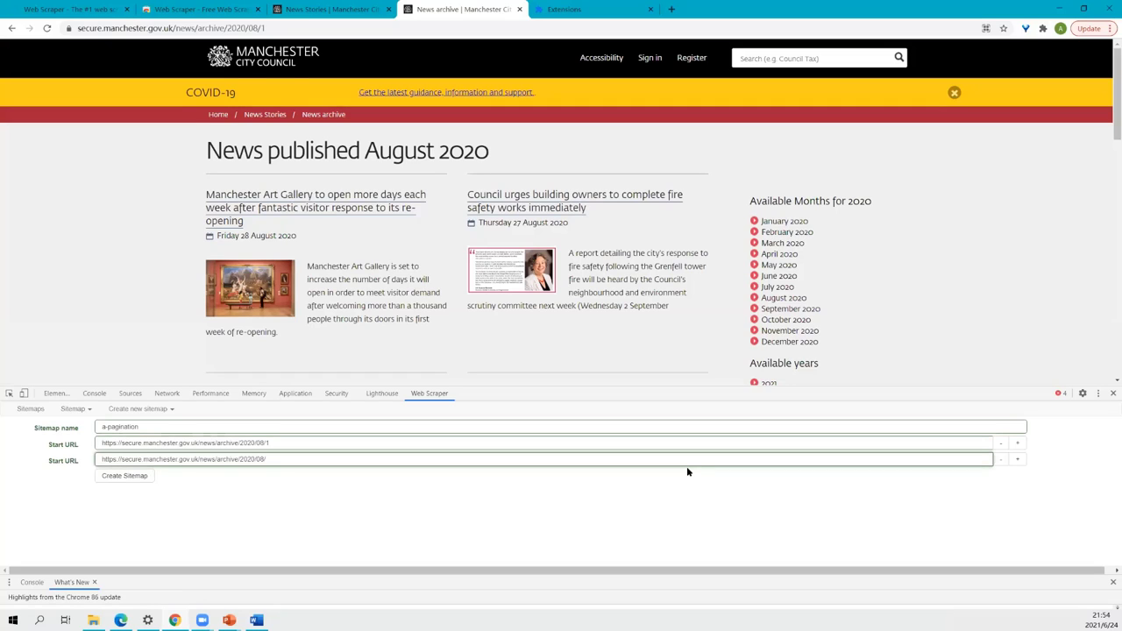
{"action": "type", "text": "2"}
{"action": "left_click_drag", "start_coordinate": [275, 460], "coordinate": [96, 457]}
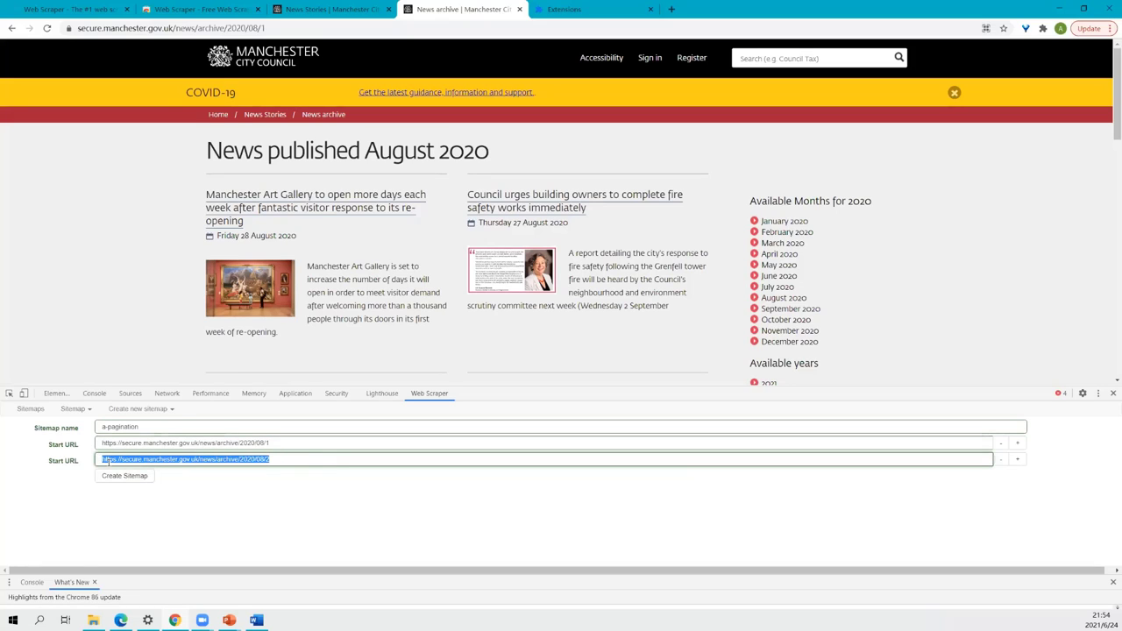
{"action": "key", "text": "BackSpace"}
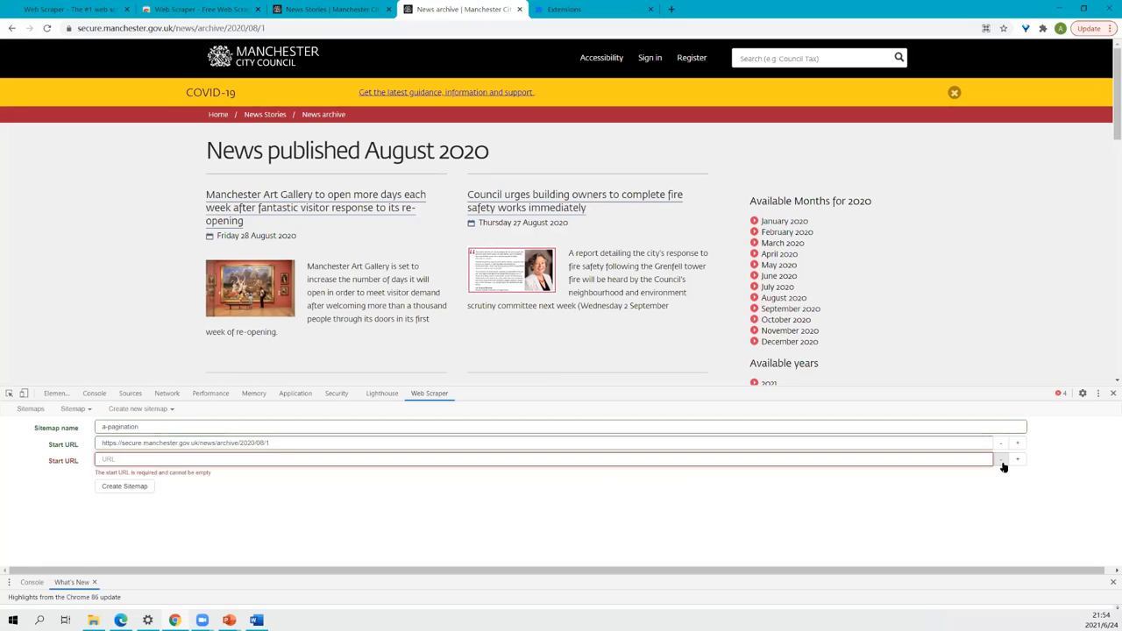
{"action": "left_click", "coordinate": [1002, 461]}
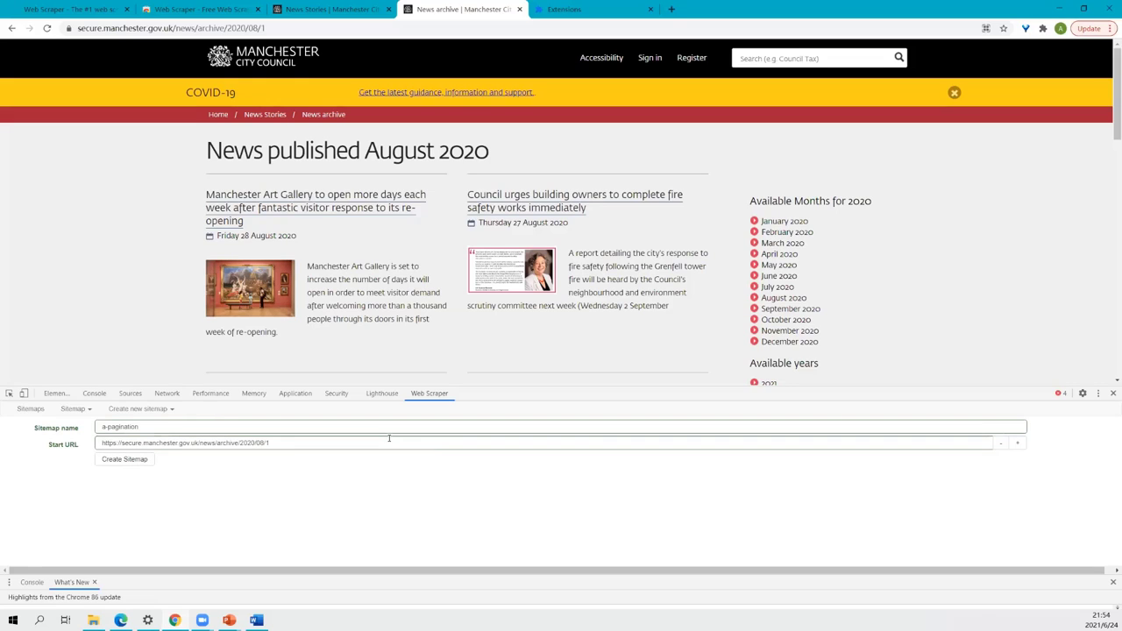
Try the page range [1-3] at the end of the start URL, and restore the single page number 1.
{"action": "left_click", "coordinate": [385, 445]}
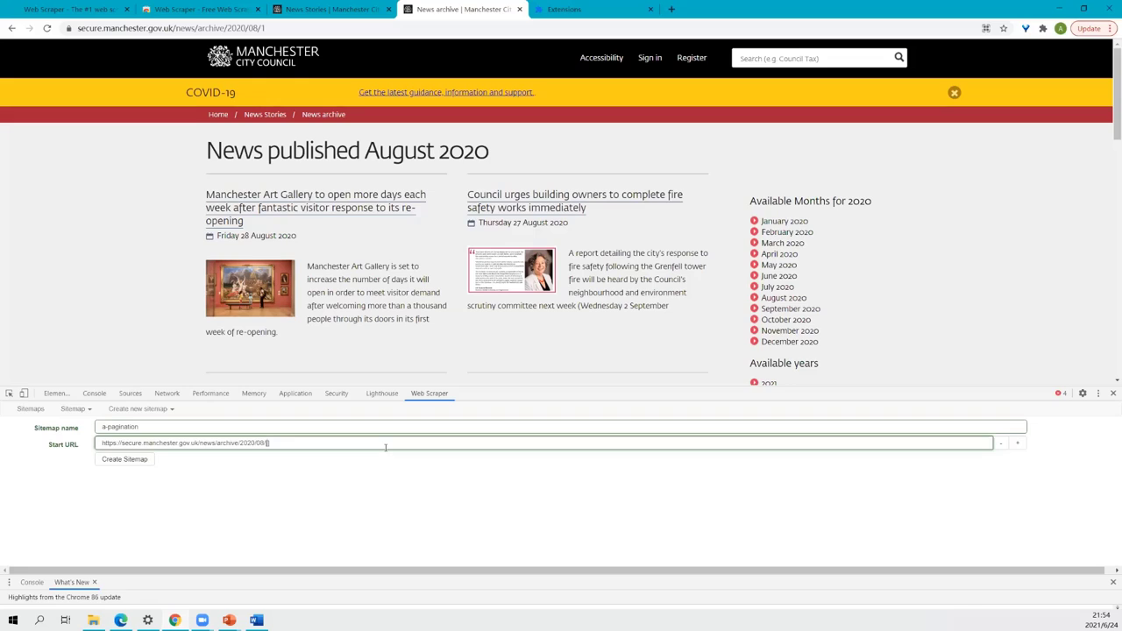
{"action": "type", "text": "[1-3"}
{"action": "scroll", "coordinate": [281, 314], "scroll_direction": "down", "scroll_amount": 1}
{"action": "scroll", "coordinate": [280, 314], "scroll_direction": "down", "scroll_amount": 3}
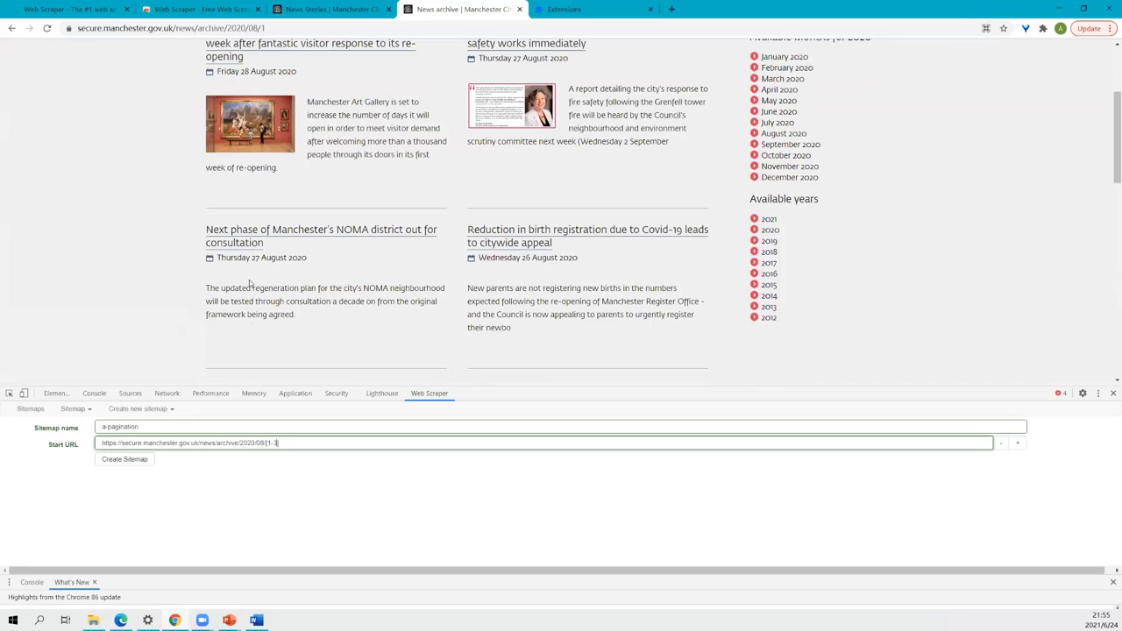
{"action": "scroll", "coordinate": [258, 292], "scroll_direction": "up", "scroll_amount": 2}
{"action": "scroll", "coordinate": [259, 292], "scroll_direction": "up", "scroll_amount": 1}
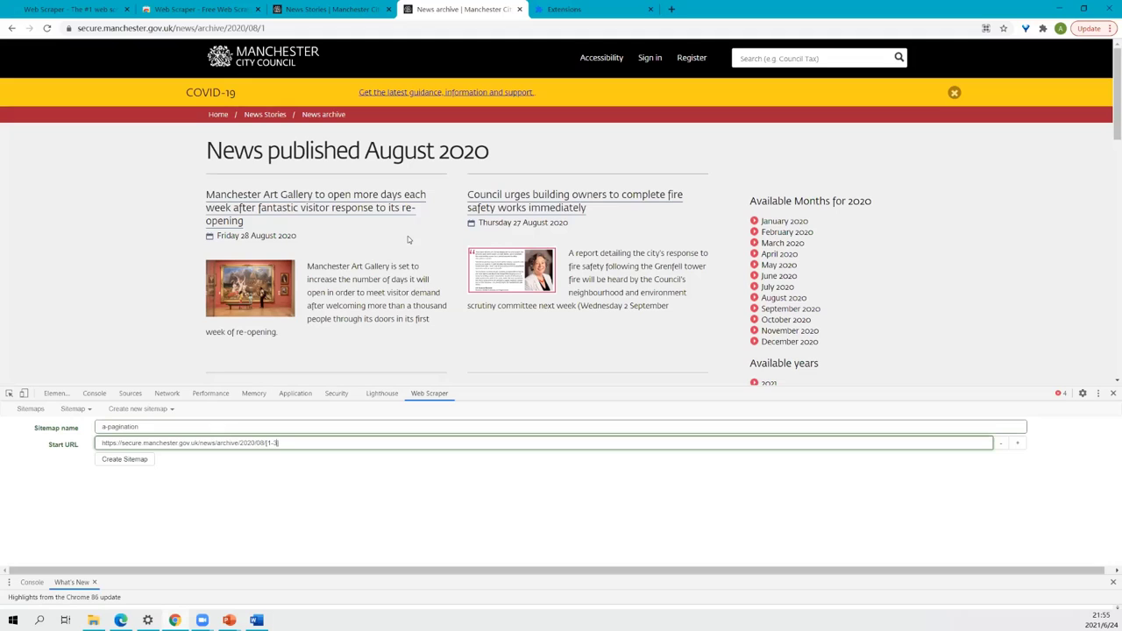
{"action": "scroll", "coordinate": [408, 236], "scroll_direction": "down", "scroll_amount": 1}
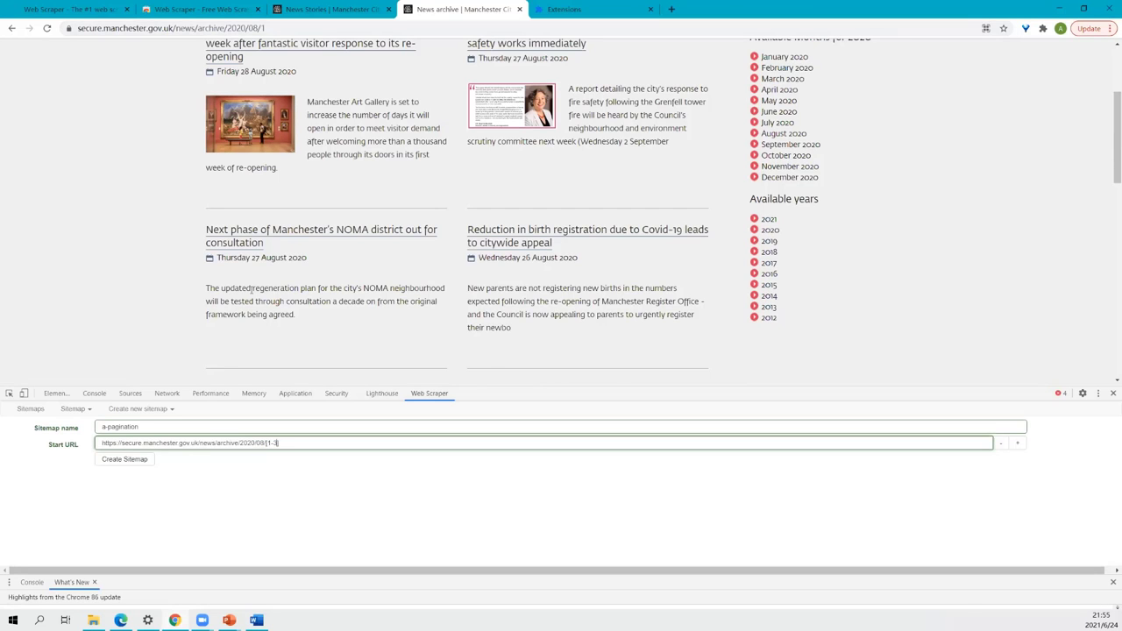
{"action": "scroll", "coordinate": [193, 276], "scroll_direction": "down", "scroll_amount": 5}
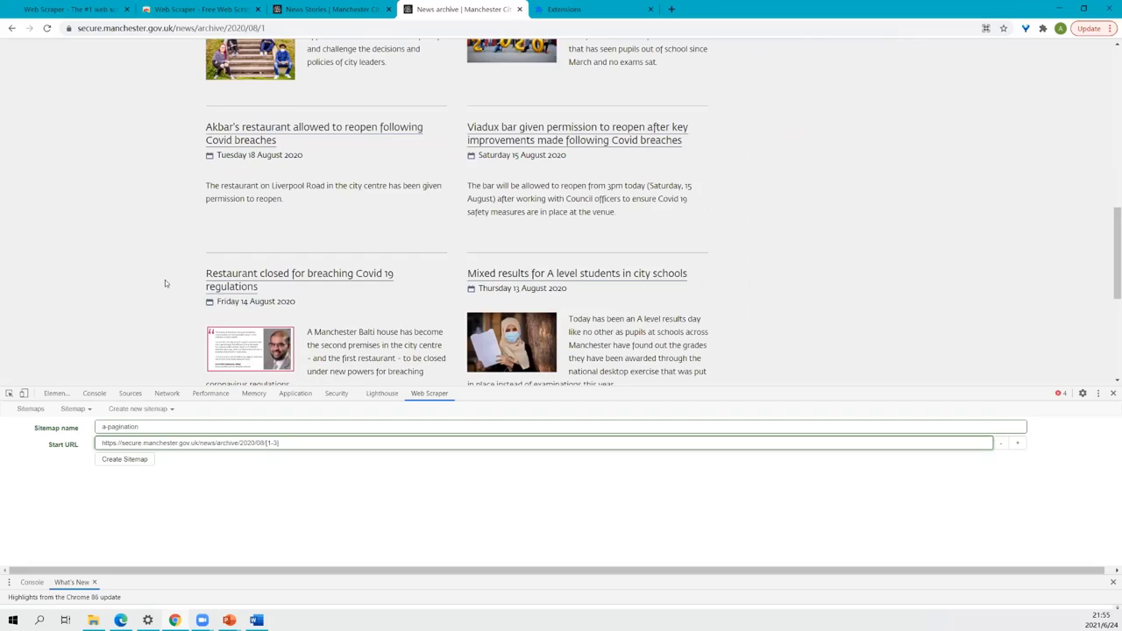
{"action": "scroll", "coordinate": [165, 279], "scroll_direction": "up", "scroll_amount": 4}
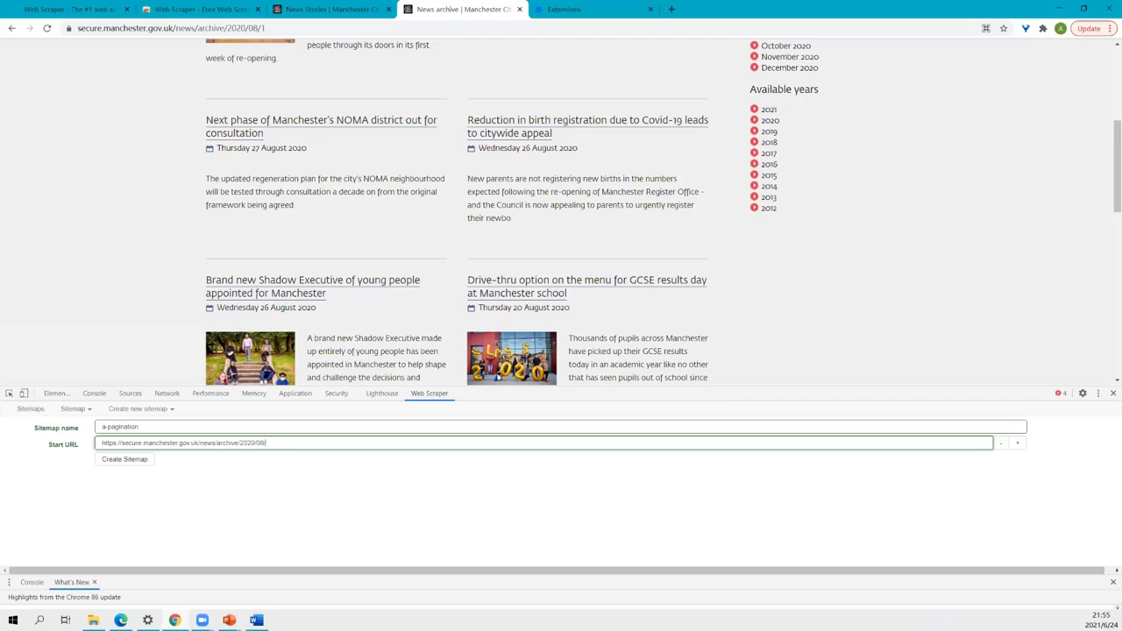
{"action": "type", "text": "1"}
{"action": "left_click_drag", "start_coordinate": [279, 443], "coordinate": [140, 466]}
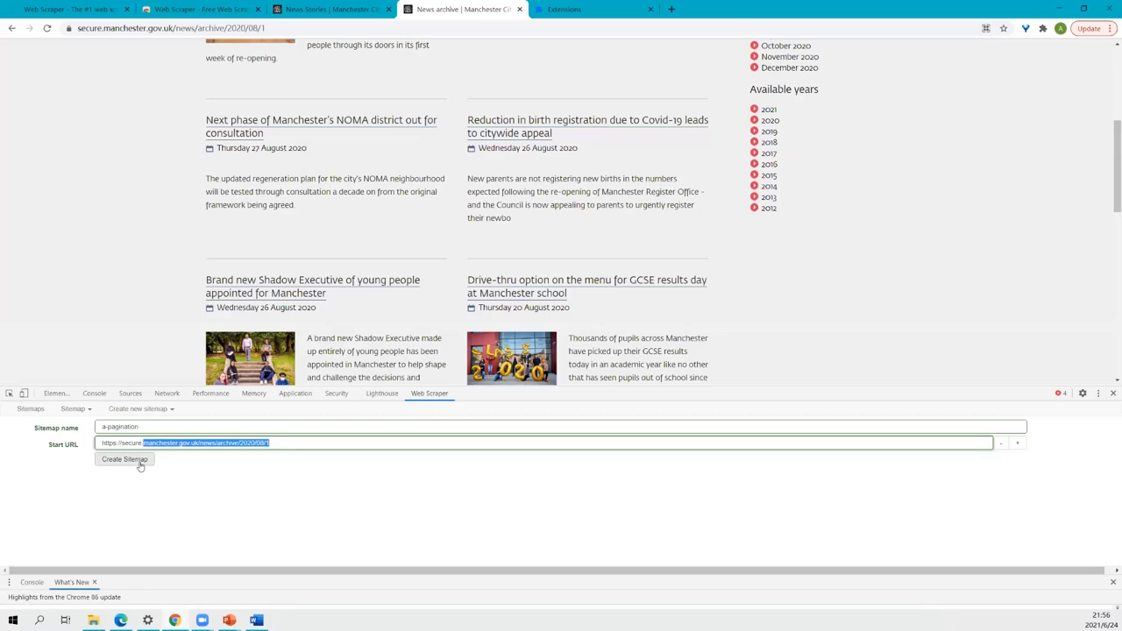
Create the a-pagination sitemap and start a root-level selector named wrapper, with type Element and multiple matches enabled.
{"action": "left_click", "coordinate": [132, 460]}
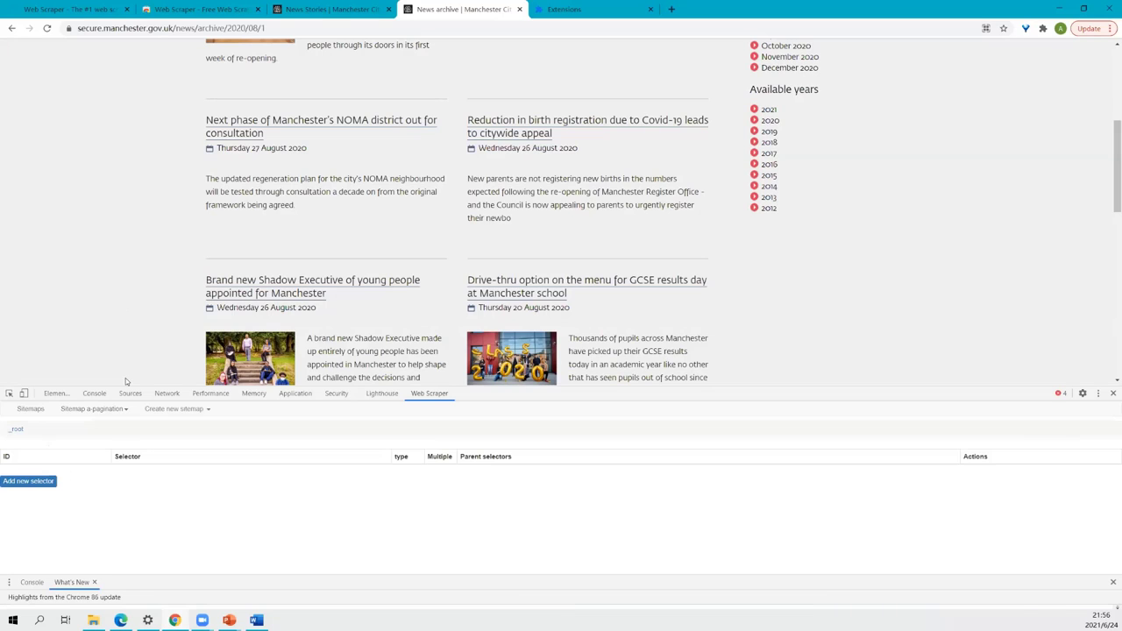
{"action": "left_click", "coordinate": [50, 483]}
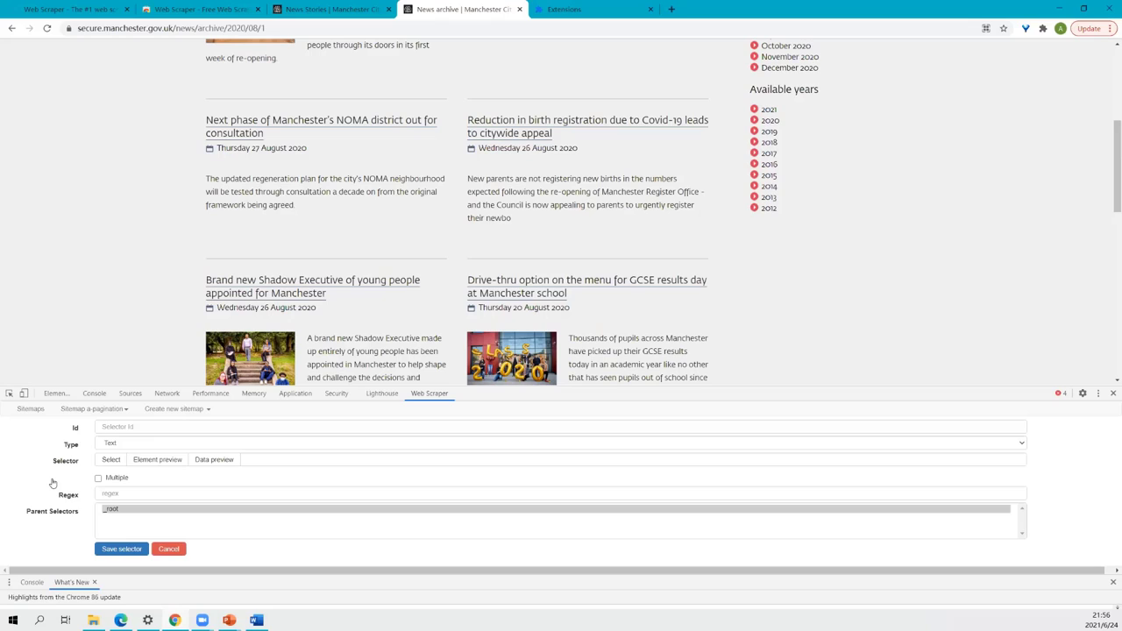
{"action": "left_click", "coordinate": [116, 427]}
{"action": "type", "text": "wrap"}
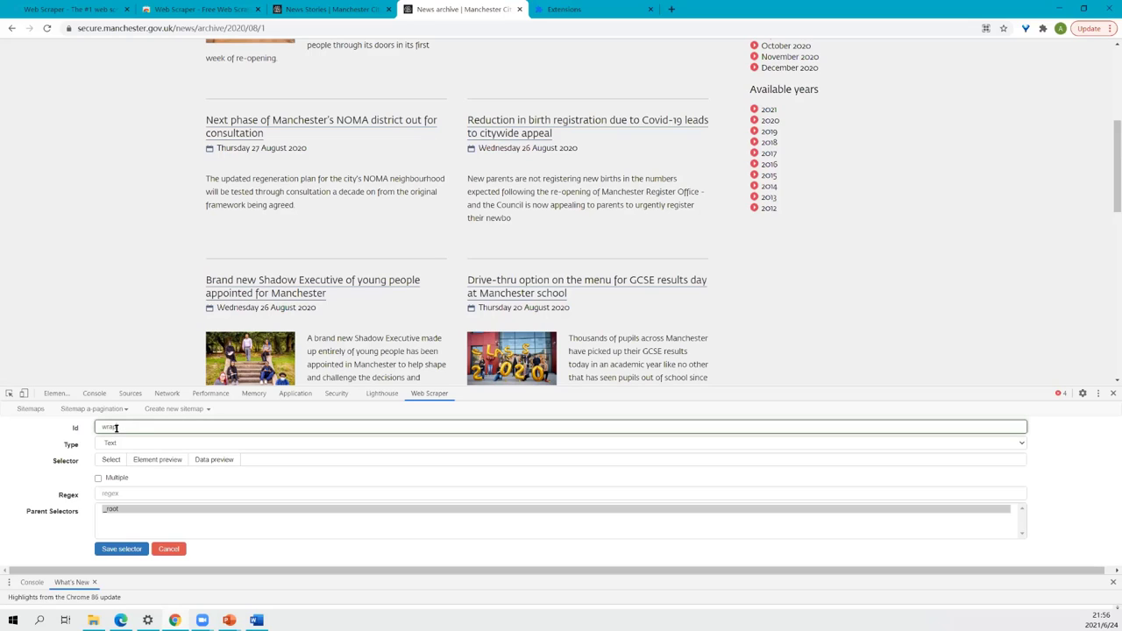
{"action": "type", "text": "per"}
{"action": "left_click", "coordinate": [132, 444]}
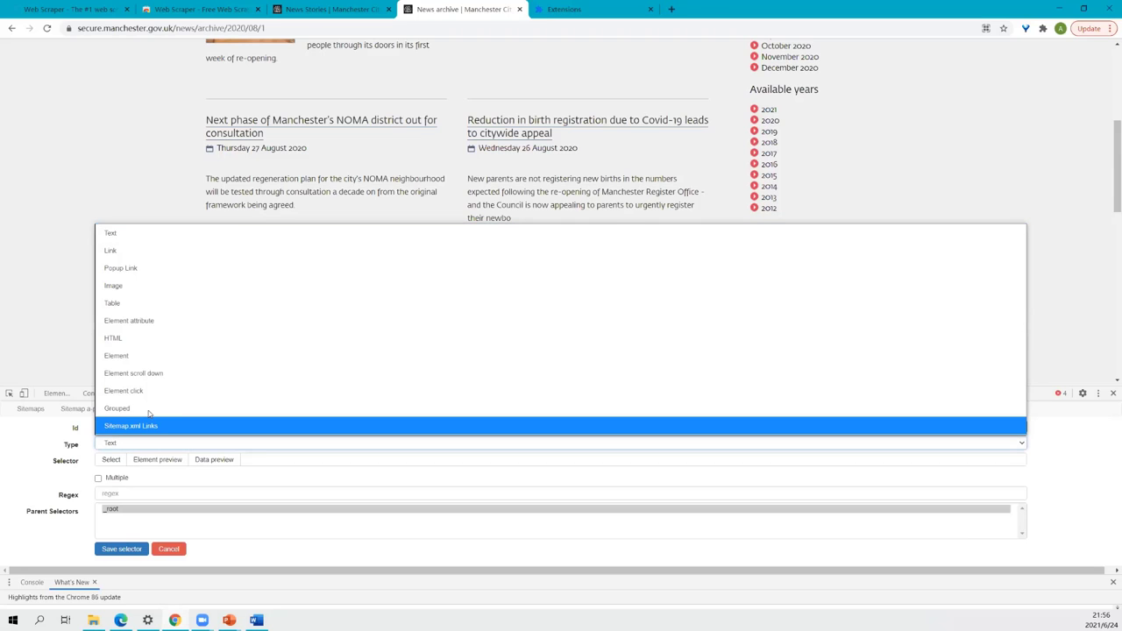
{"action": "left_click", "coordinate": [117, 355]}
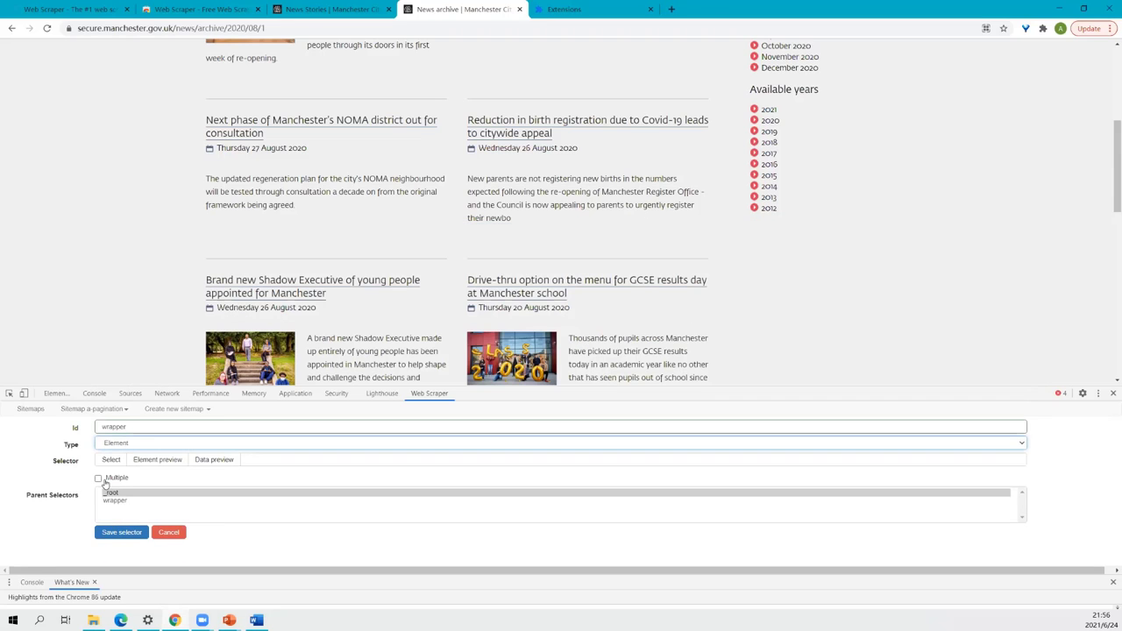
{"action": "left_click", "coordinate": [99, 479]}
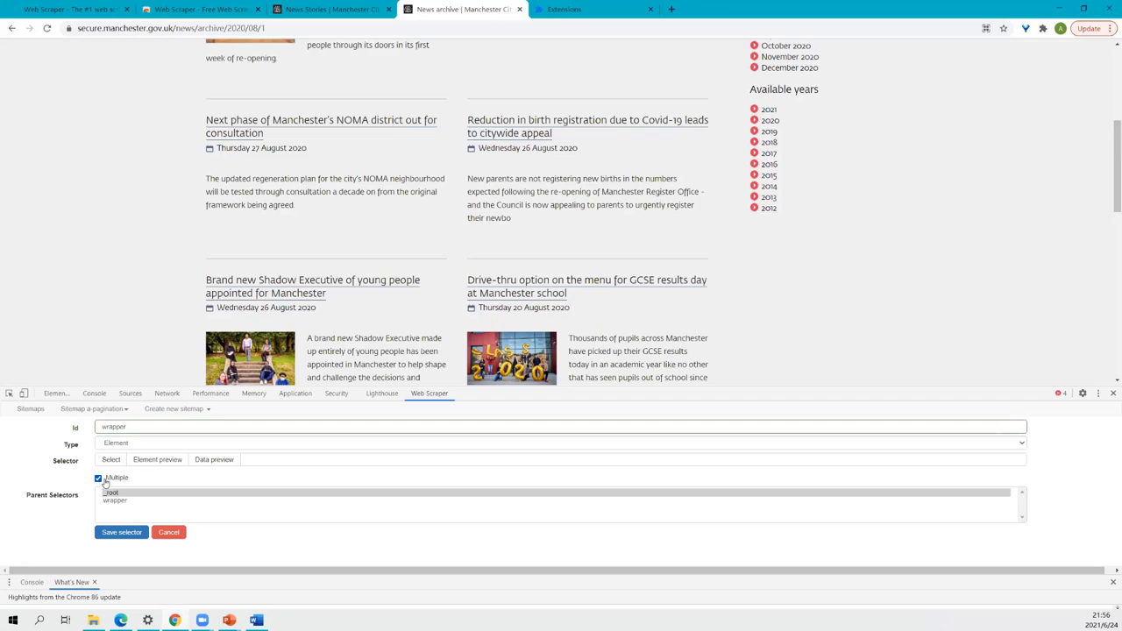
Target all news article blocks with the wrapper selector (div.news-item), preview the matched elements and save the selector.
{"action": "left_click", "coordinate": [110, 460]}
{"action": "scroll", "coordinate": [242, 270], "scroll_direction": "up", "scroll_amount": 3}
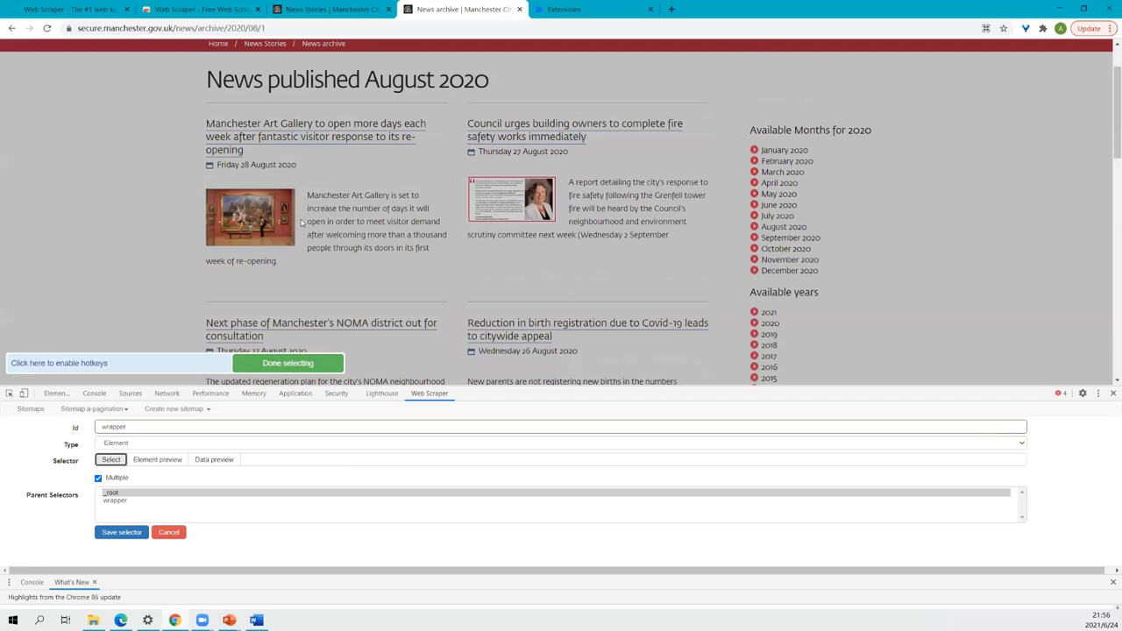
{"action": "scroll", "coordinate": [216, 194], "scroll_direction": "up", "scroll_amount": 1}
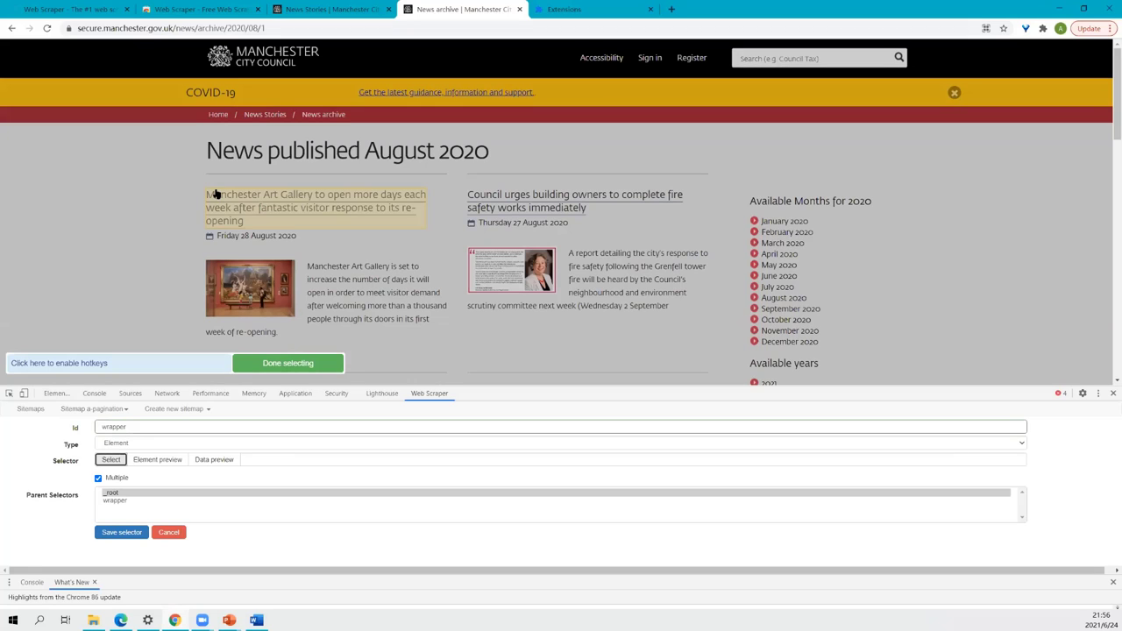
{"action": "left_click", "coordinate": [519, 263]}
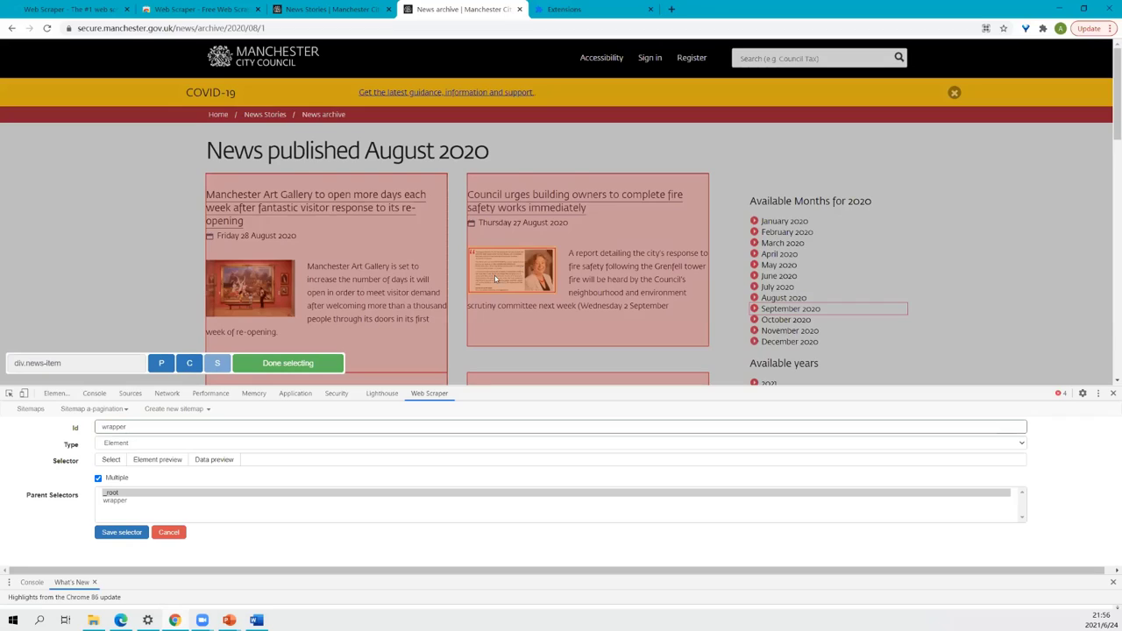
{"action": "scroll", "coordinate": [337, 314], "scroll_direction": "down", "scroll_amount": 10}
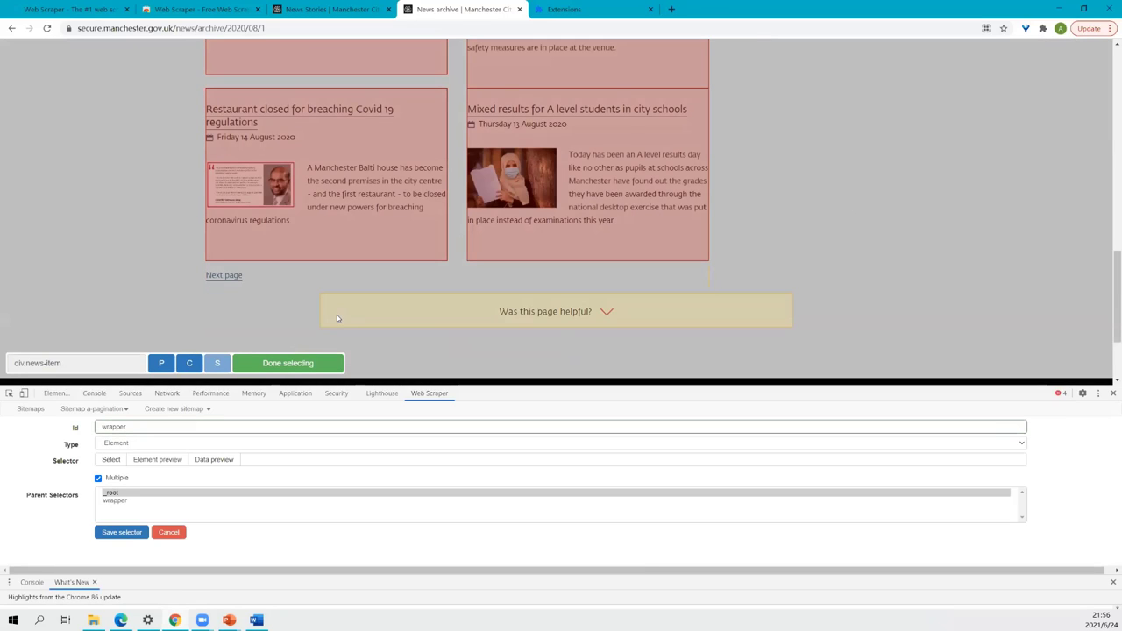
{"action": "left_click", "coordinate": [306, 363]}
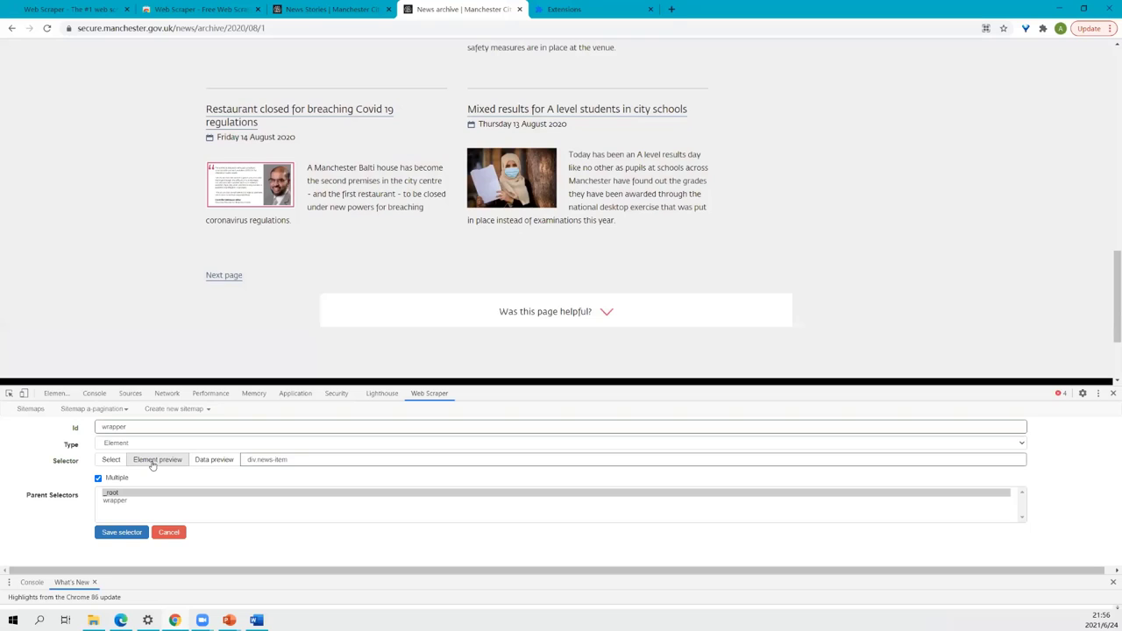
{"action": "left_click", "coordinate": [155, 462]}
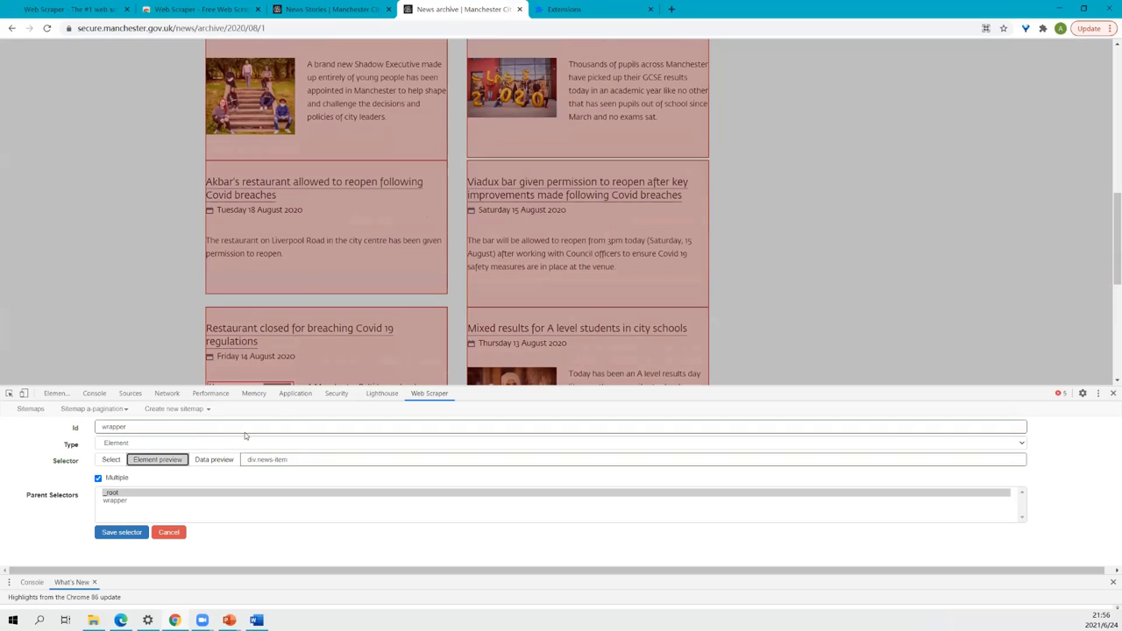
{"action": "left_click", "coordinate": [122, 533]}
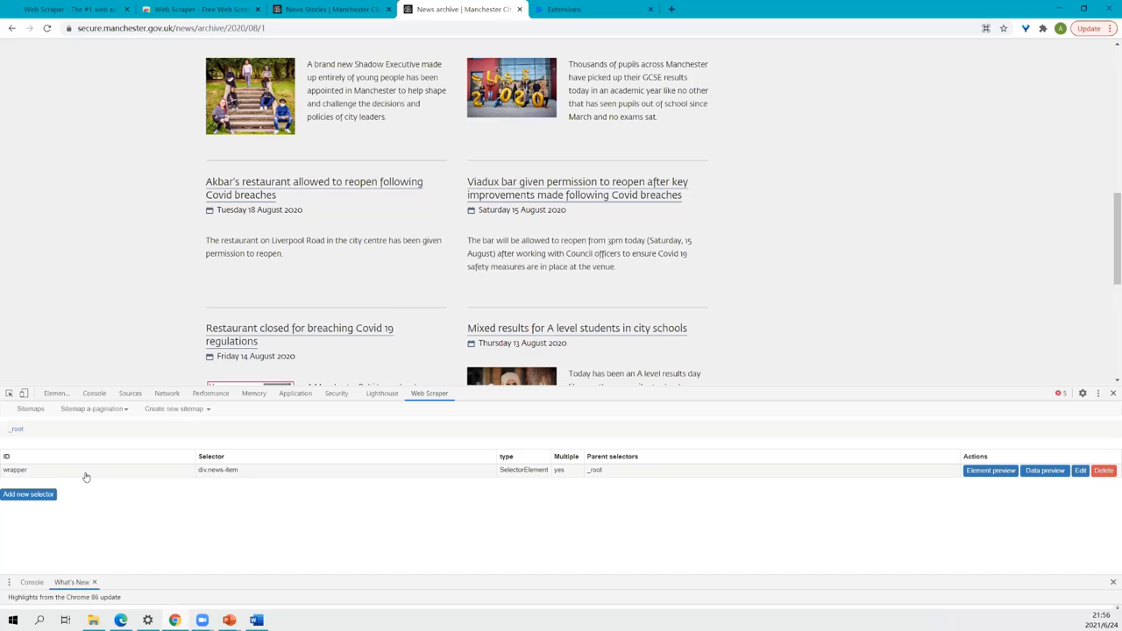
Inside wrapper, add a Text selector named title that targets the first article's headline link, and save it.
{"action": "left_click", "coordinate": [85, 470]}
{"action": "left_click", "coordinate": [28, 494]}
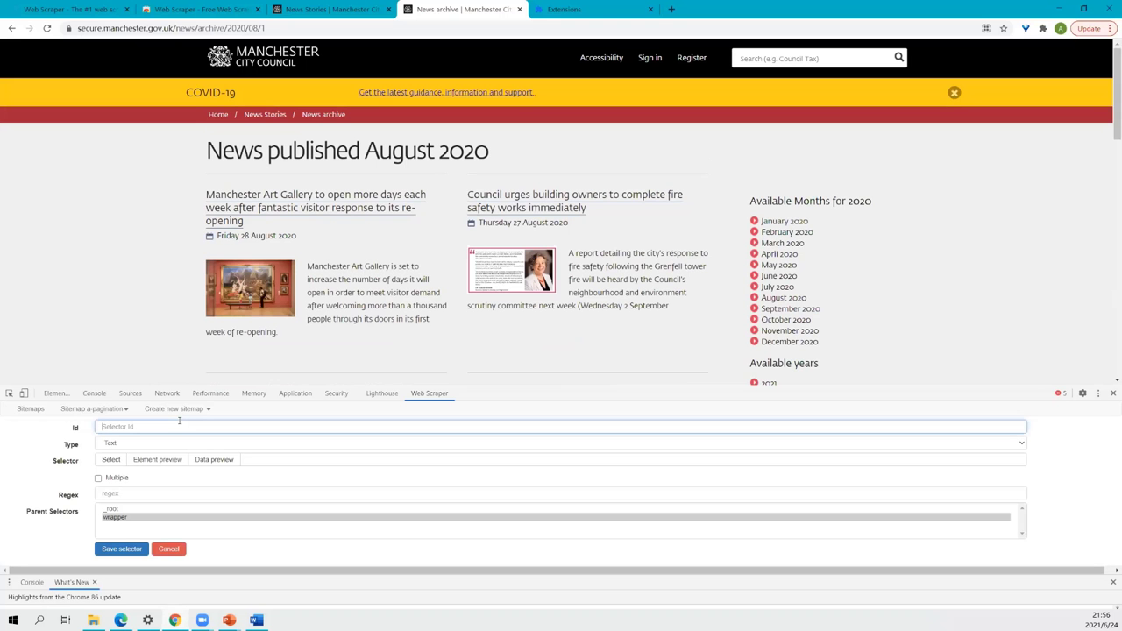
{"action": "type", "text": "title"}
{"action": "left_click", "coordinate": [111, 459]}
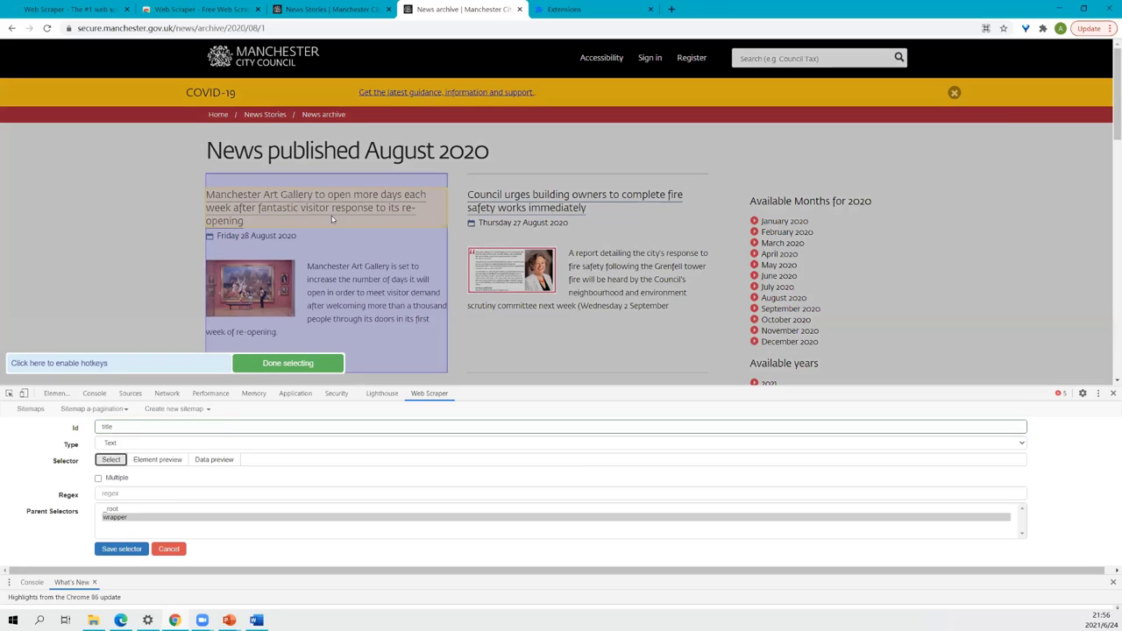
{"action": "left_click", "coordinate": [332, 215]}
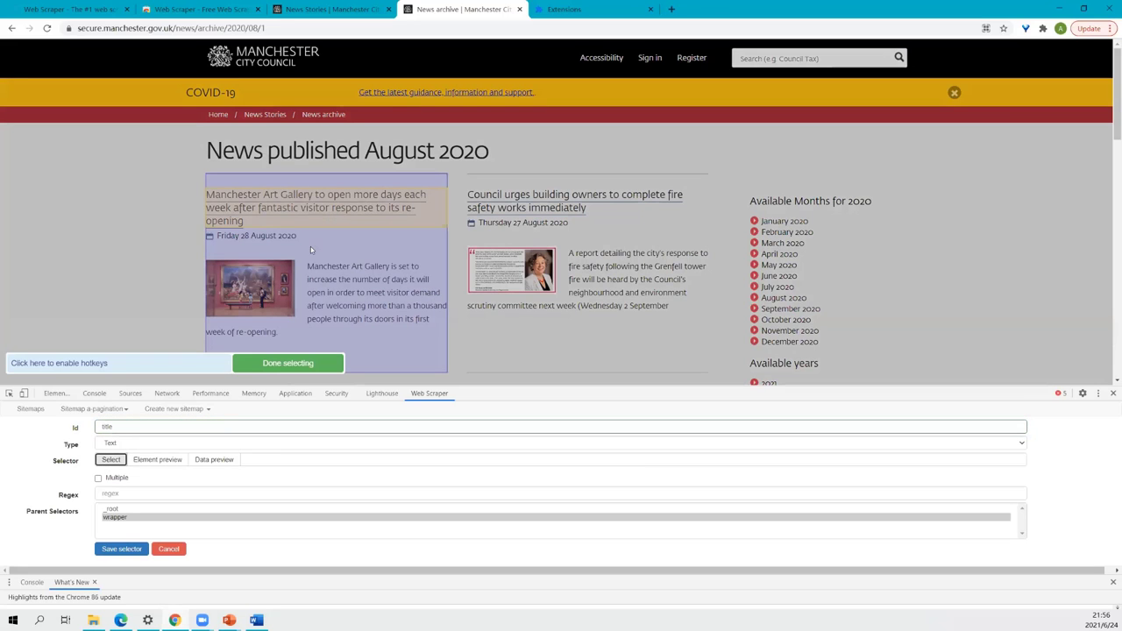
{"action": "left_click", "coordinate": [260, 363]}
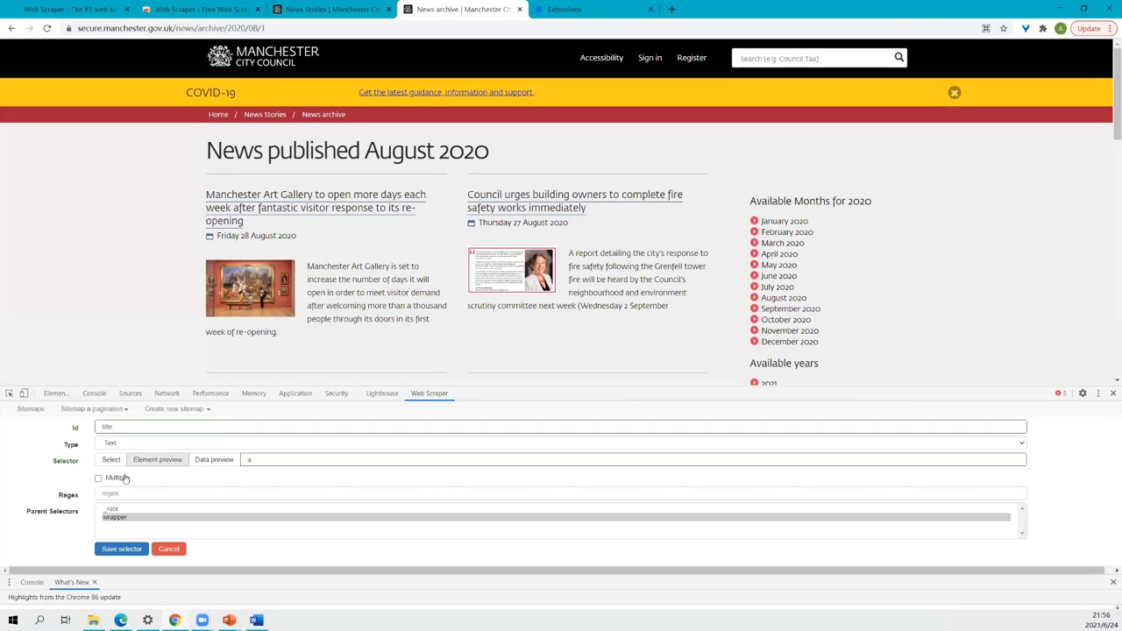
{"action": "left_click", "coordinate": [119, 549]}
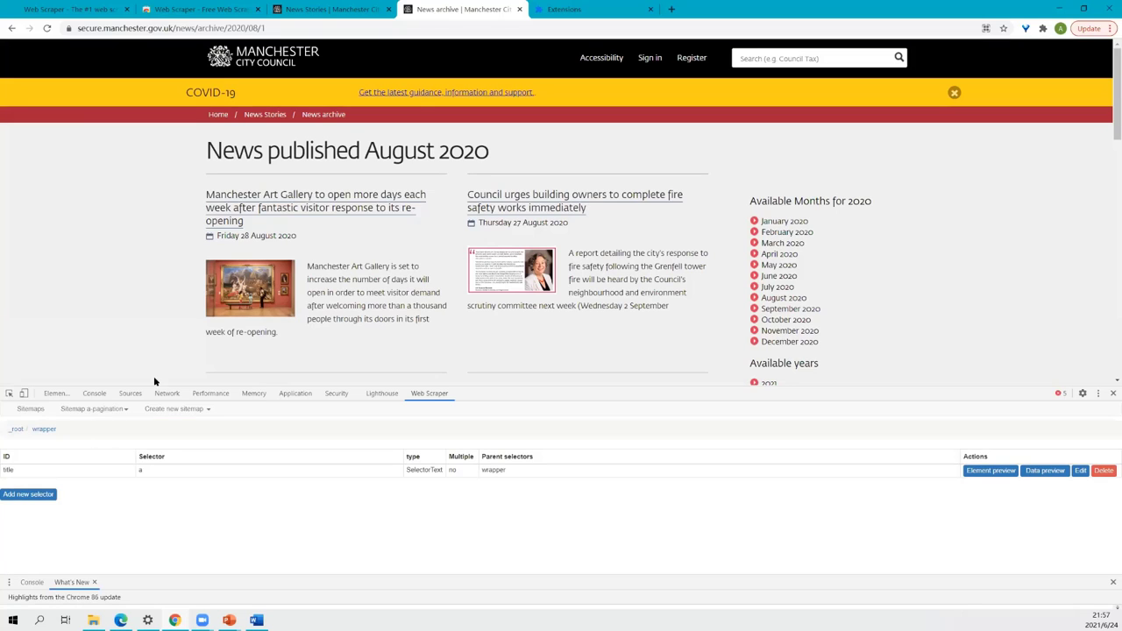
Add a Text selector named date under wrapper that targets the article's publication date, and save it.
{"action": "left_click", "coordinate": [29, 493]}
{"action": "type", "text": "data"}
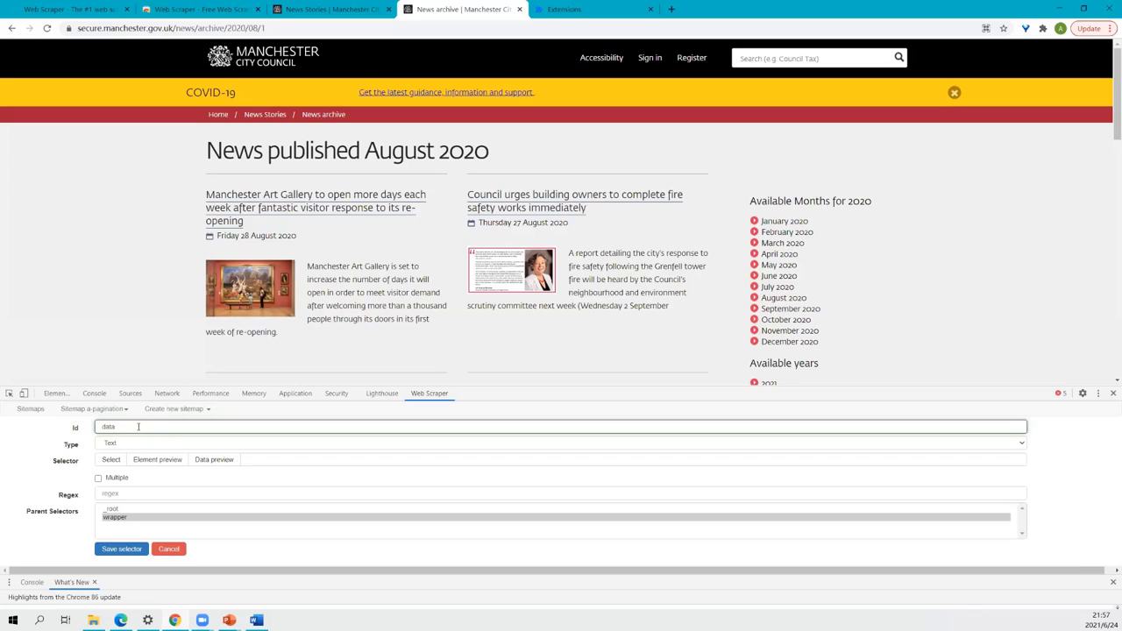
{"action": "key", "text": "BackSpace"}
{"action": "type", "text": "e"}
{"action": "left_click", "coordinate": [110, 460]}
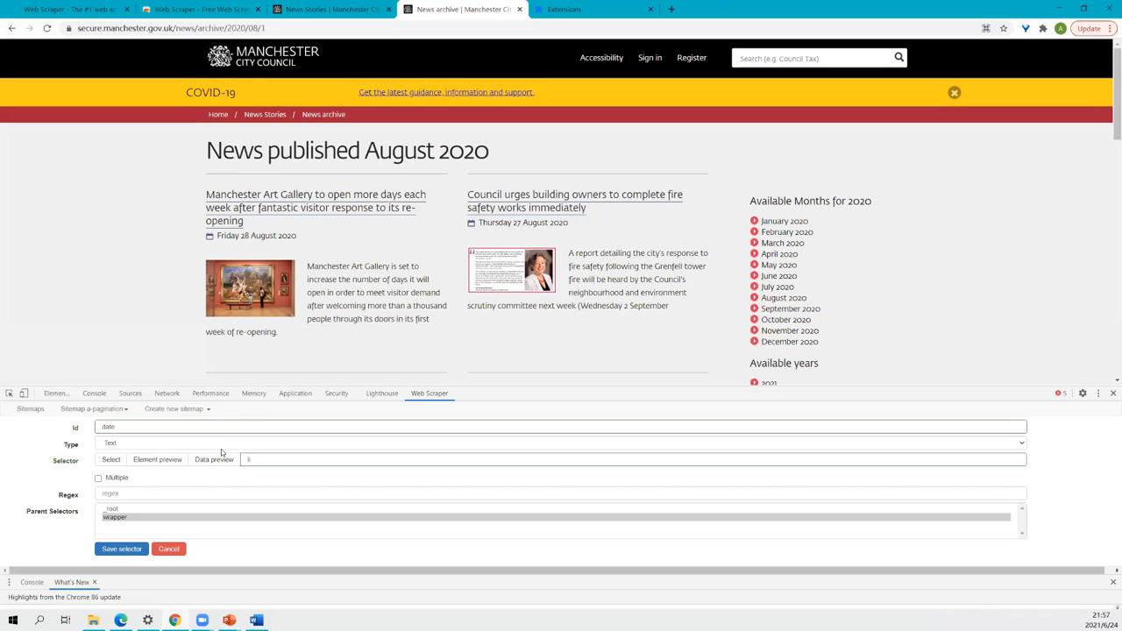
{"action": "left_click", "coordinate": [134, 550]}
Add a Text selector named description under wrapper that targets the article's summary paragraph (p), preview its data and save it.
{"action": "left_click", "coordinate": [25, 506]}
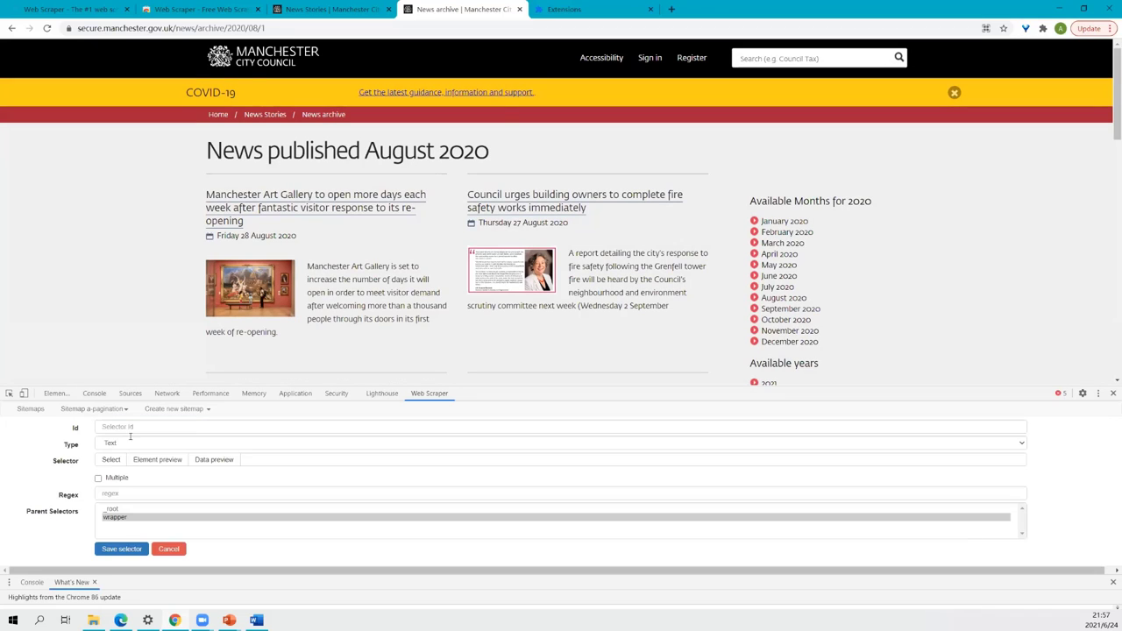
{"action": "left_click", "coordinate": [136, 427]}
{"action": "type", "text": "da"}
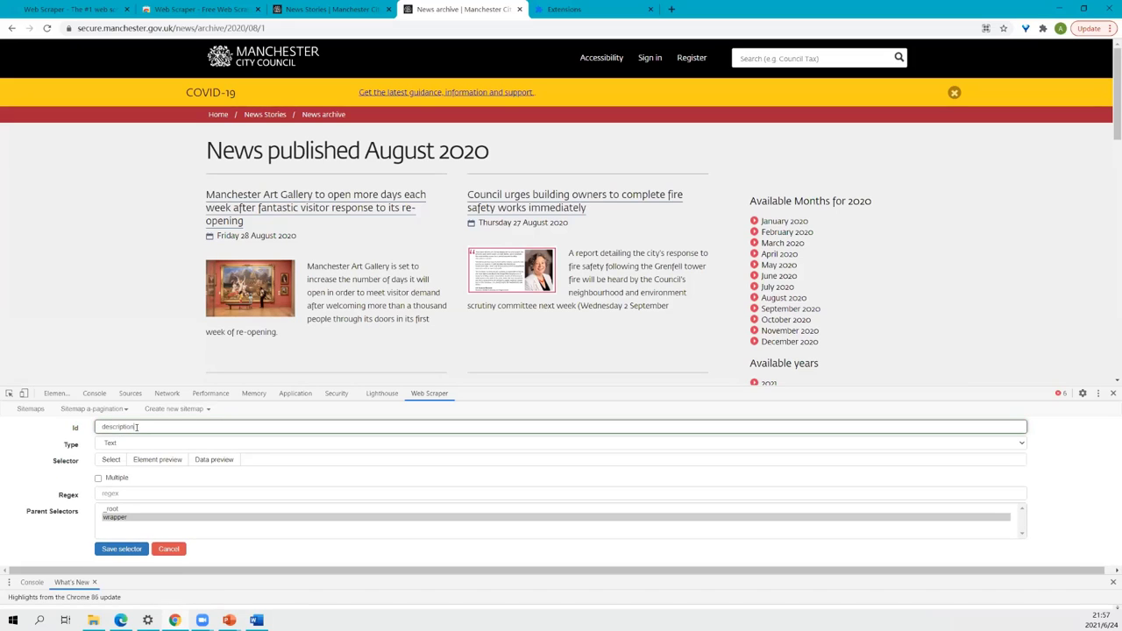
{"action": "left_click", "coordinate": [112, 459]}
{"action": "left_click", "coordinate": [349, 292]}
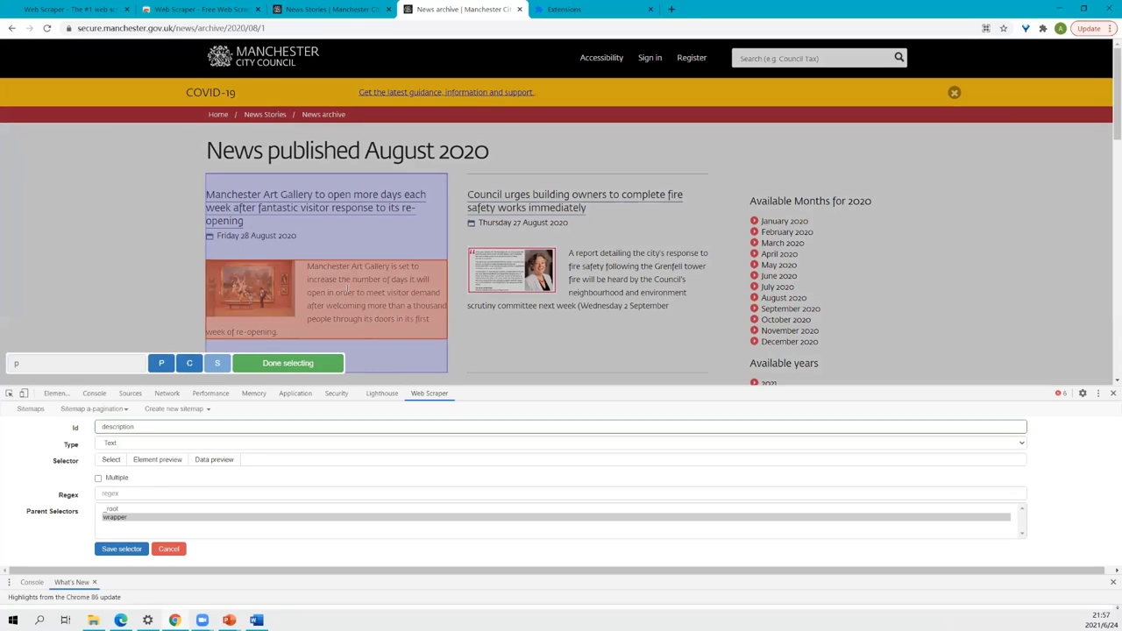
{"action": "left_click", "coordinate": [292, 364]}
{"action": "left_click", "coordinate": [213, 460]}
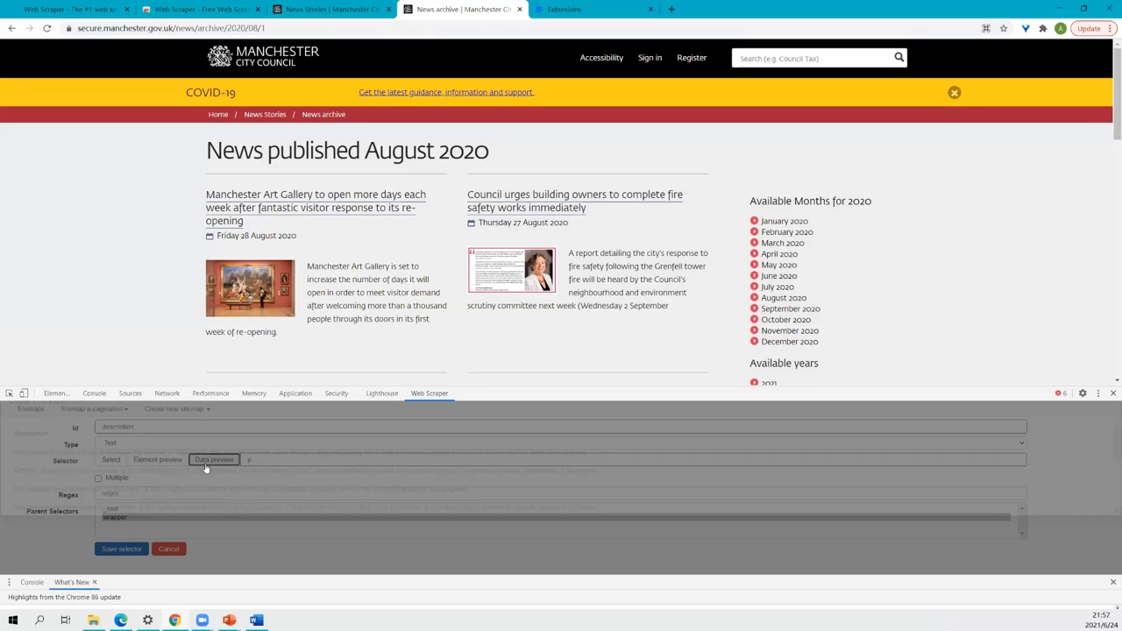
{"action": "right_click", "coordinate": [1048, 427]}
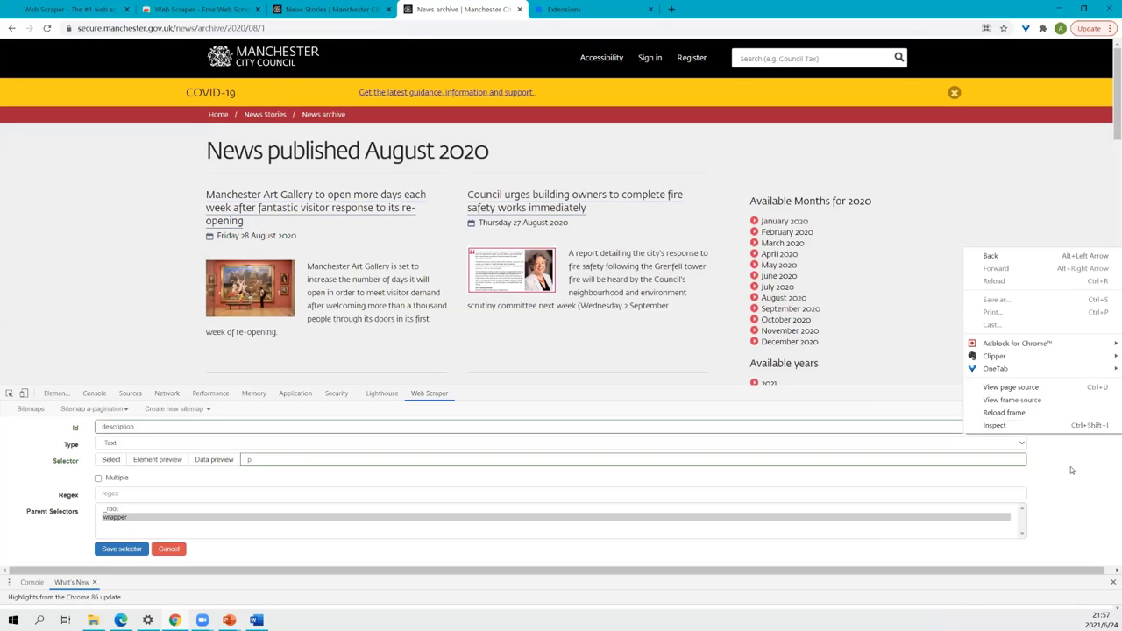
{"action": "right_click", "coordinate": [1070, 458]}
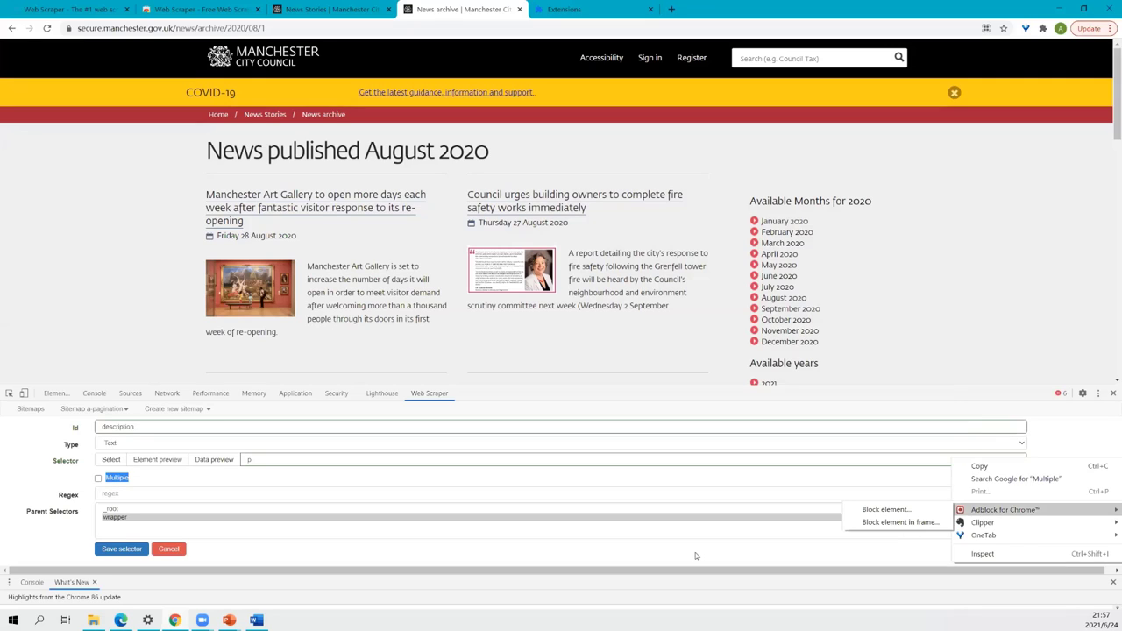
{"action": "left_click", "coordinate": [111, 485]}
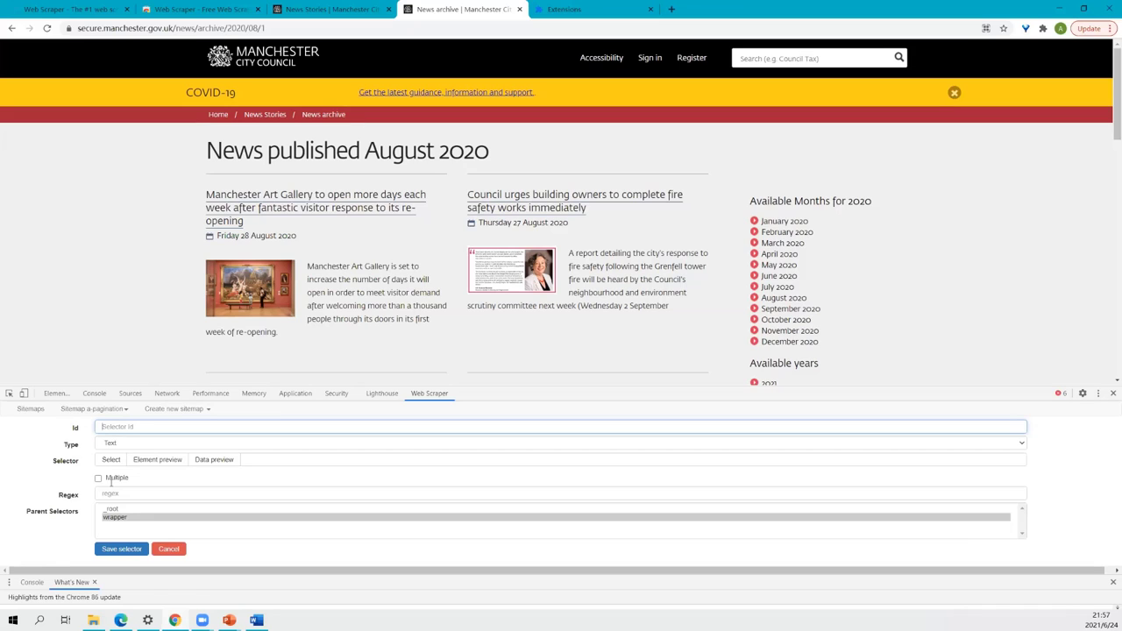
Add an Image selector named image under wrapper that targets the first article's picture (img), and save it.
{"action": "type", "text": "image"}
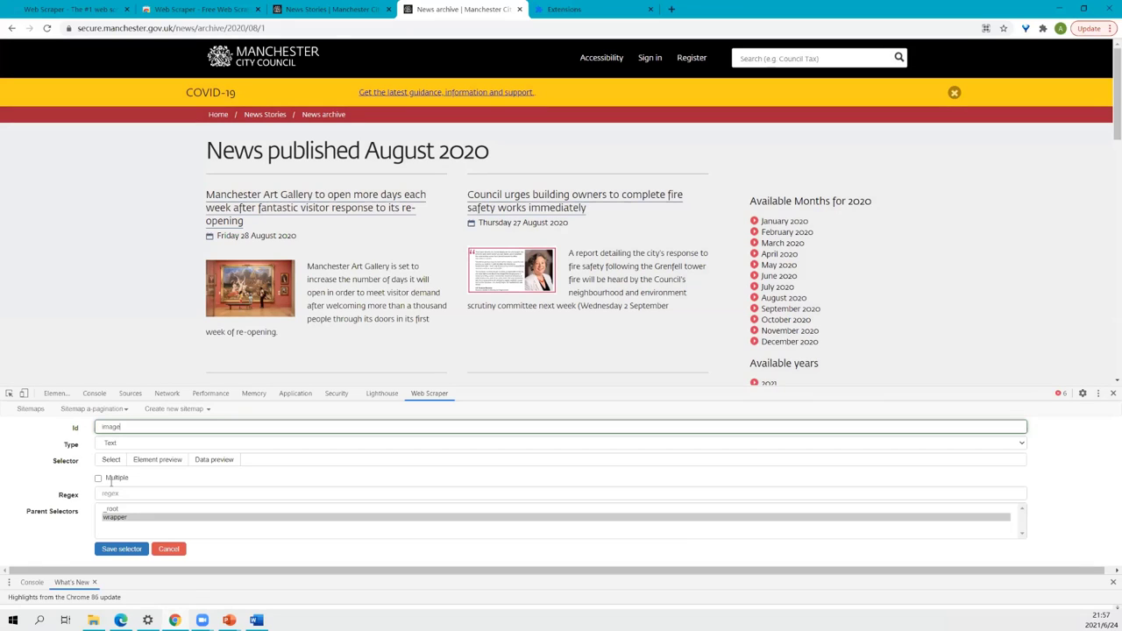
{"action": "left_click", "coordinate": [123, 443]}
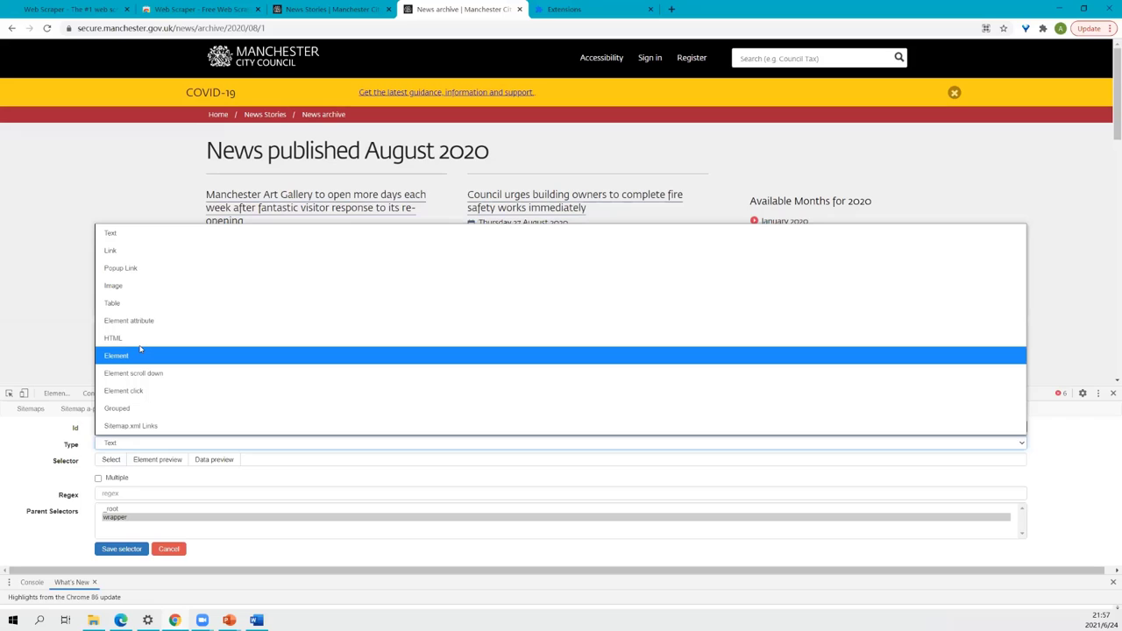
{"action": "left_click", "coordinate": [132, 286]}
{"action": "left_click", "coordinate": [111, 461]}
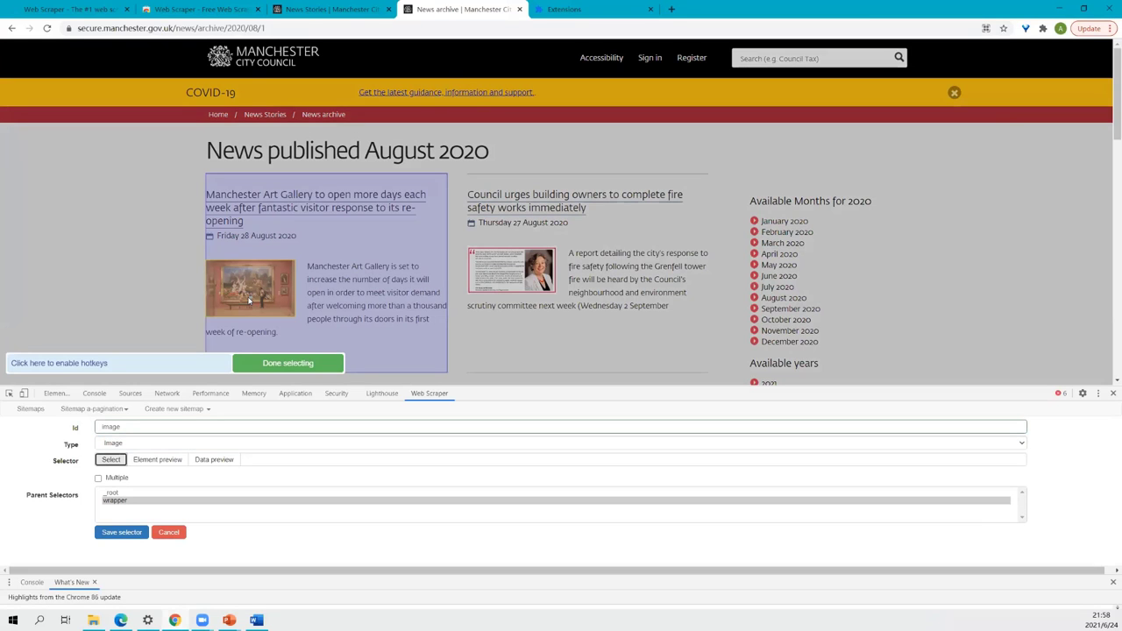
{"action": "left_click", "coordinate": [249, 301]}
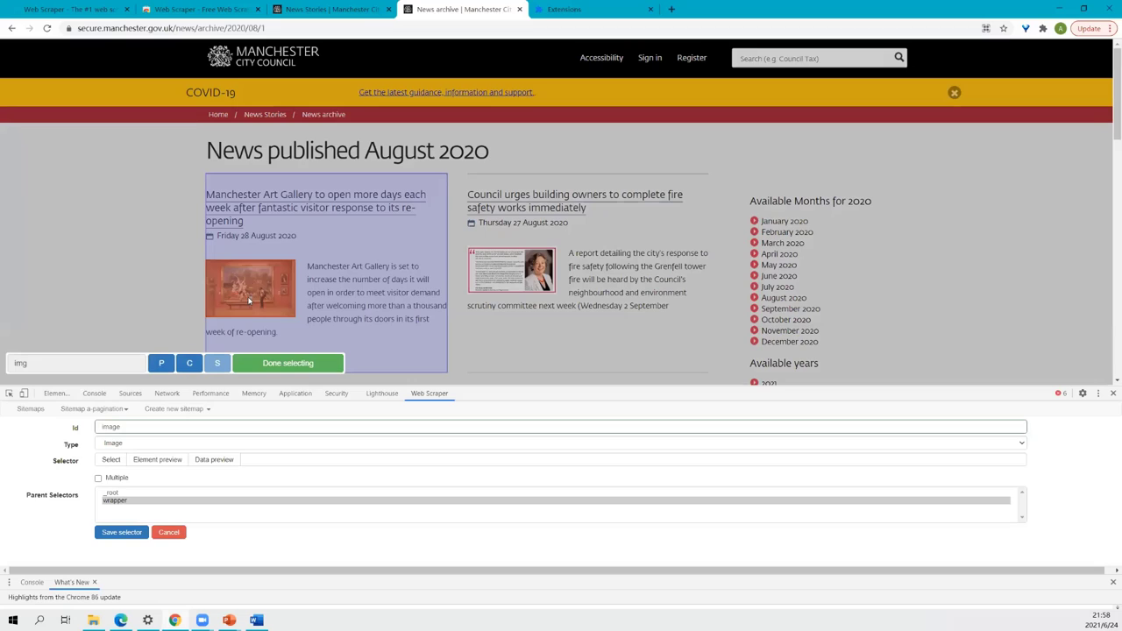
{"action": "left_click", "coordinate": [275, 359]}
{"action": "left_click", "coordinate": [122, 532]}
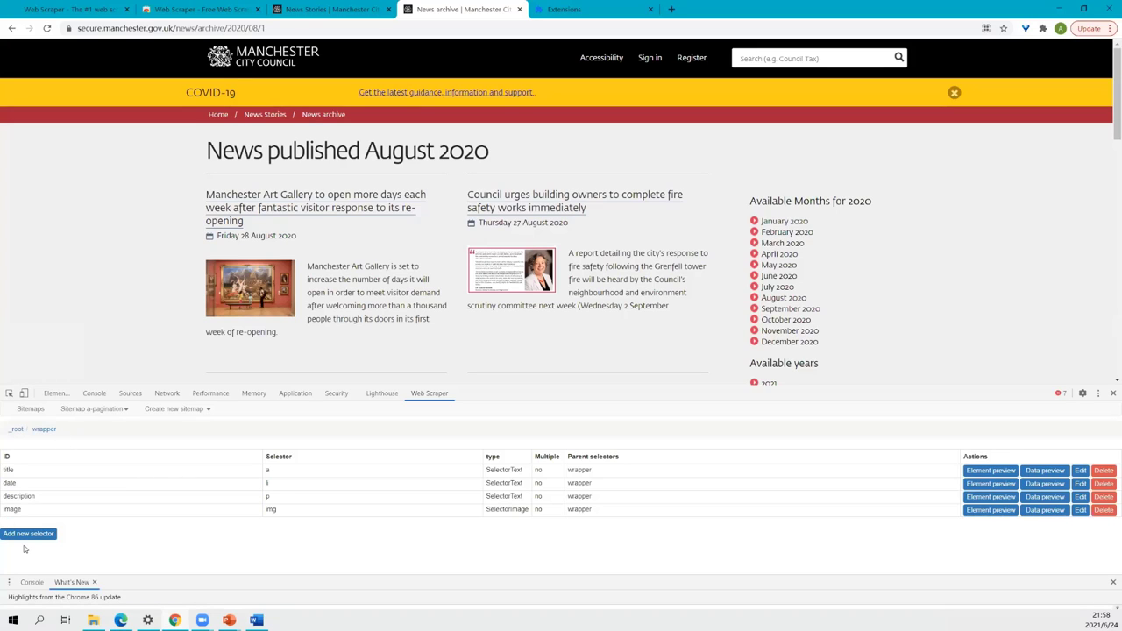
Return to the root level, preview the data extracted by the wrapper selector, and close the preview.
{"action": "left_click", "coordinate": [15, 430]}
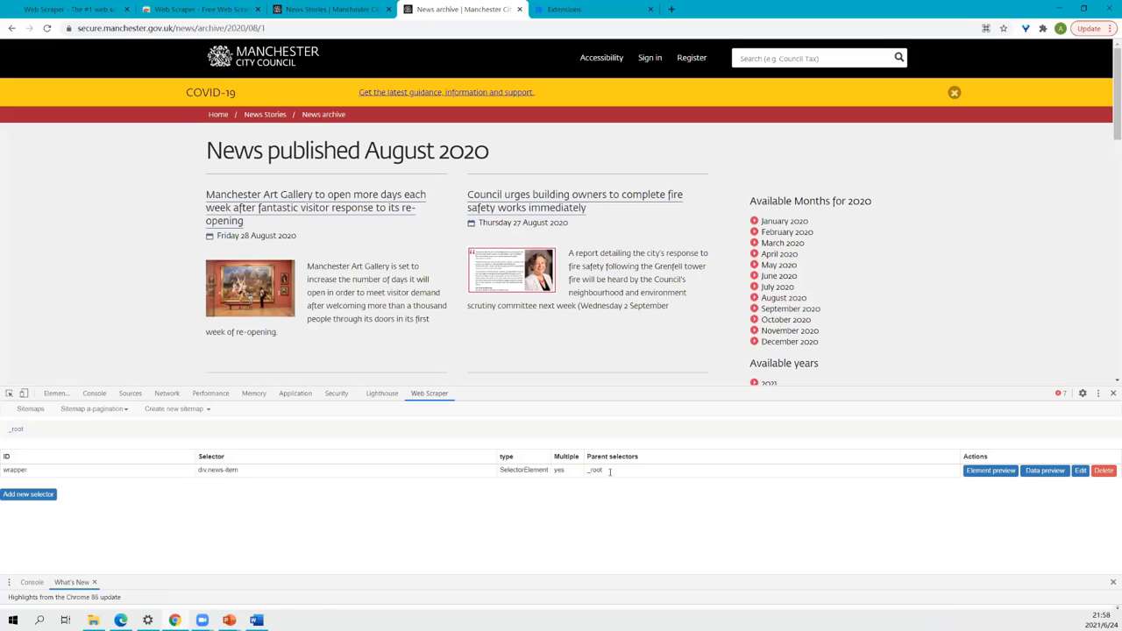
{"action": "left_click", "coordinate": [1033, 474]}
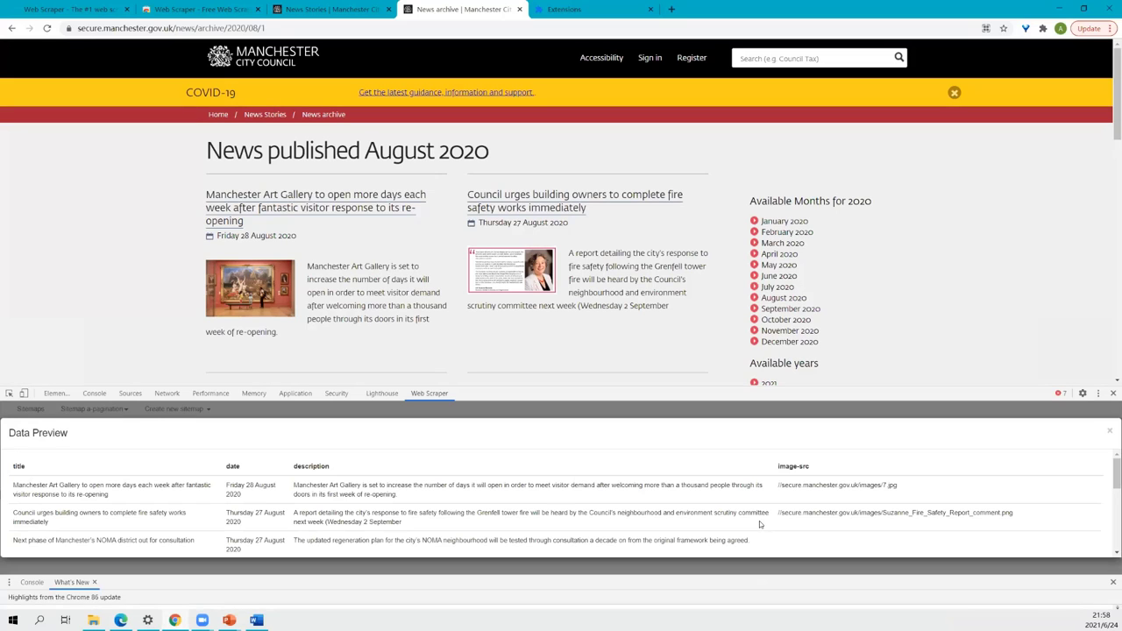
{"action": "left_click", "coordinate": [1108, 429]}
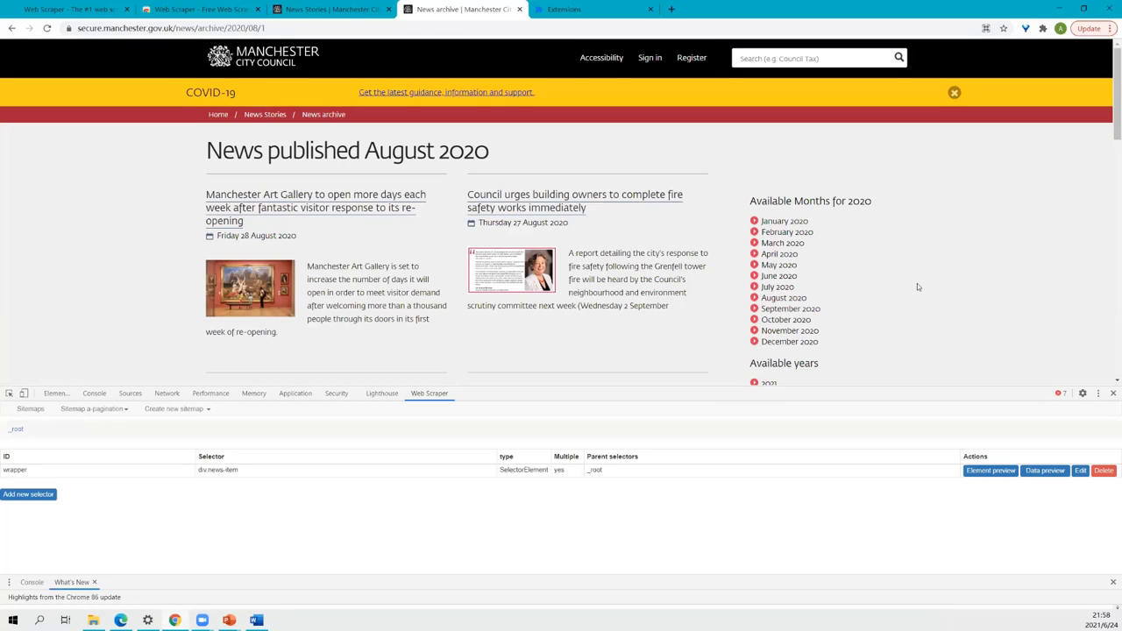
Start a new selector under _root with the ID page and the type Link.
{"action": "scroll", "coordinate": [917, 287], "scroll_direction": "down", "scroll_amount": 1}
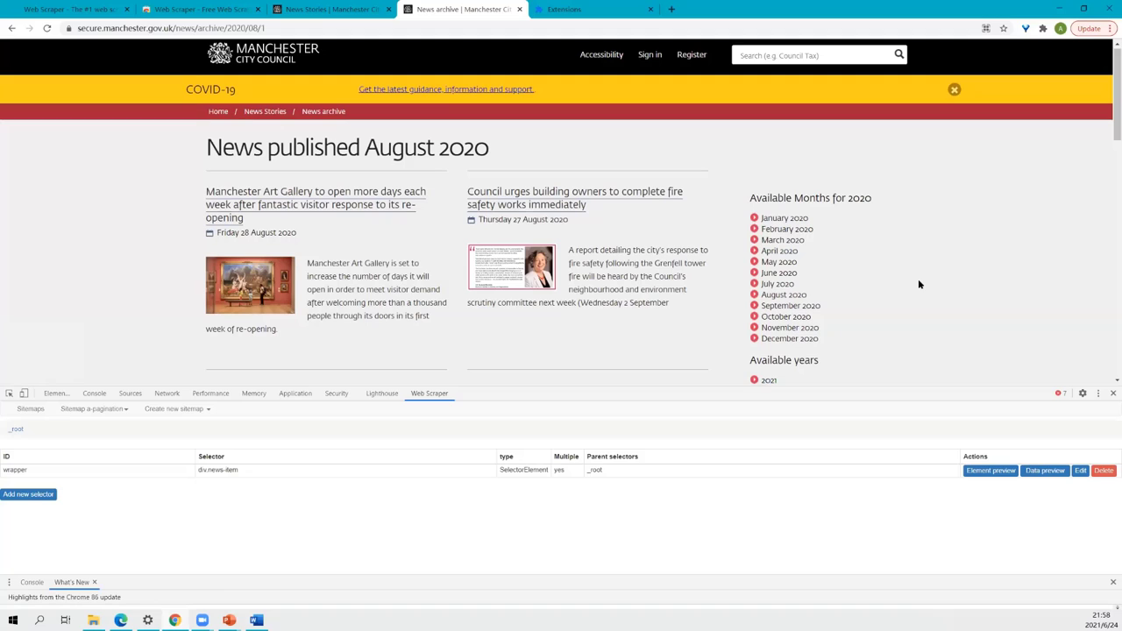
{"action": "key", "text": "Page_Down"}
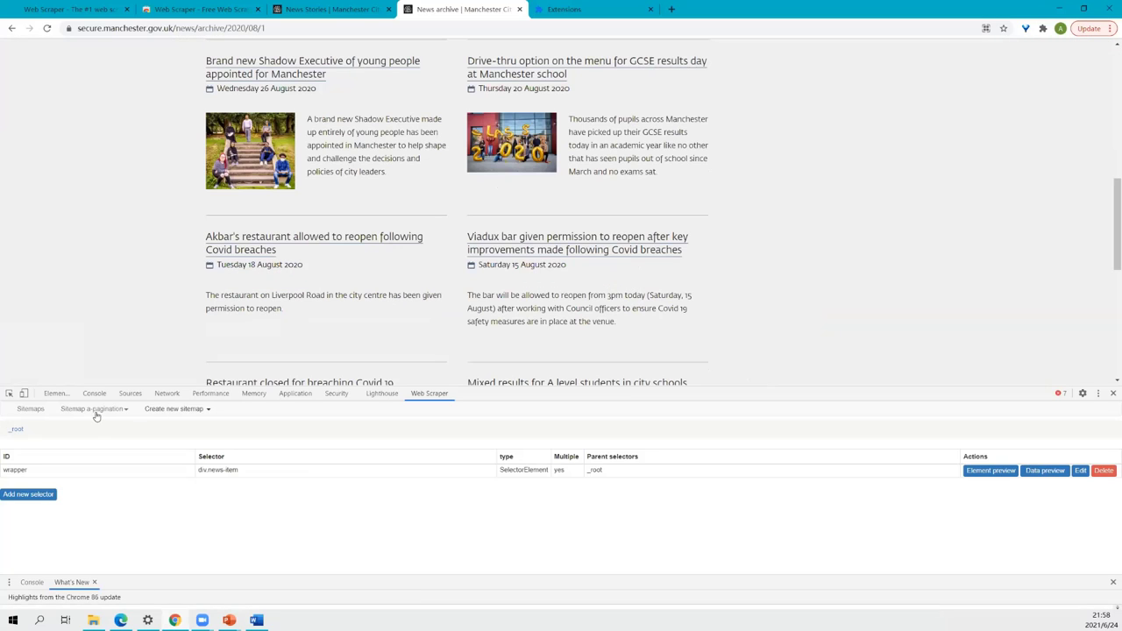
{"action": "left_click", "coordinate": [48, 496]}
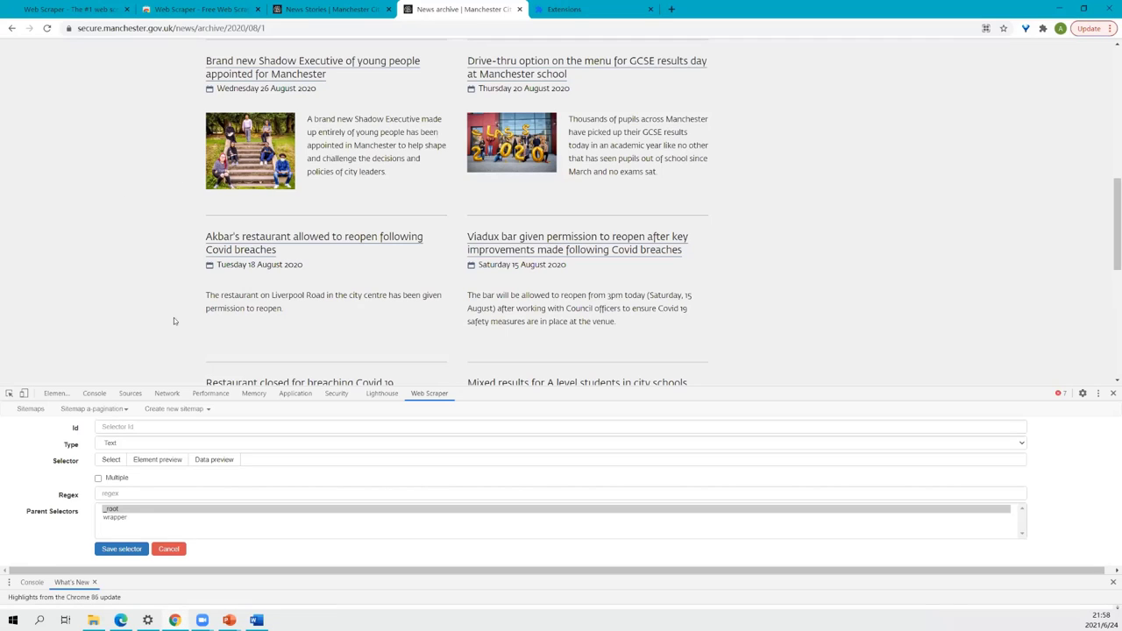
{"action": "left_click", "coordinate": [133, 427]}
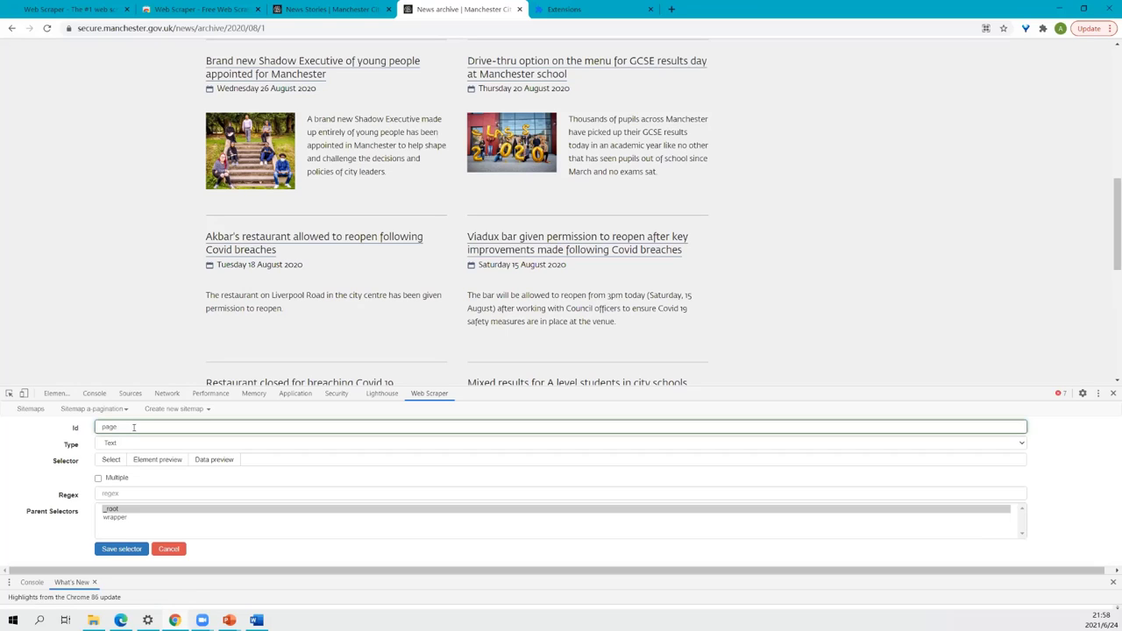
{"action": "left_click", "coordinate": [126, 445]}
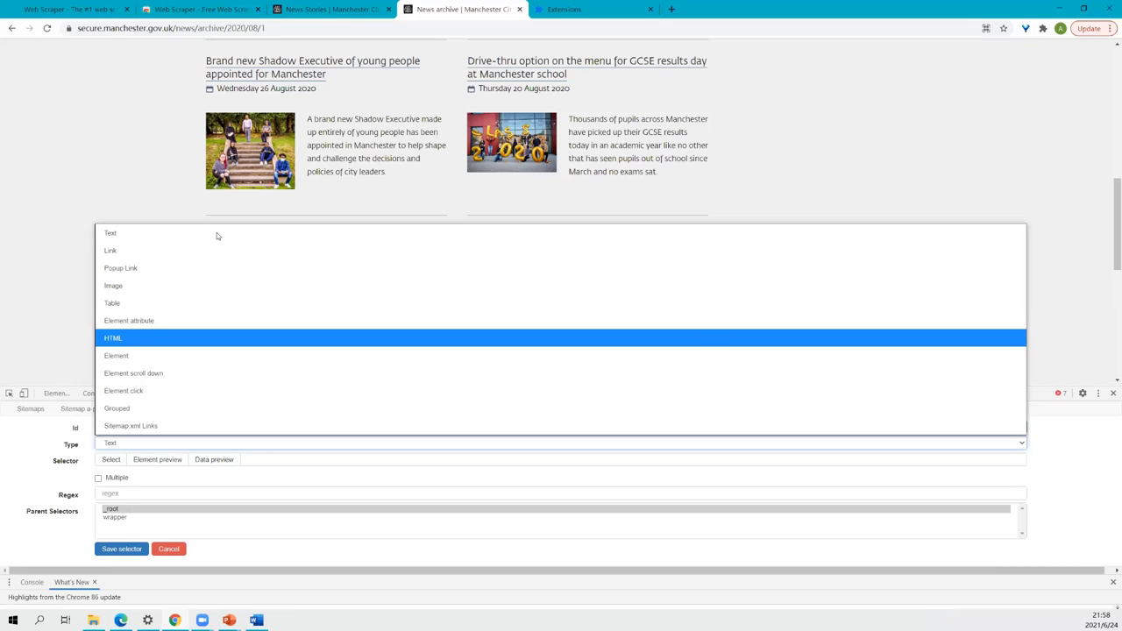
{"action": "left_click", "coordinate": [175, 250]}
Target the archive's Next page link (.inner-items p a) with the page selector, enable Multiple, and save it.
{"action": "left_click", "coordinate": [112, 462]}
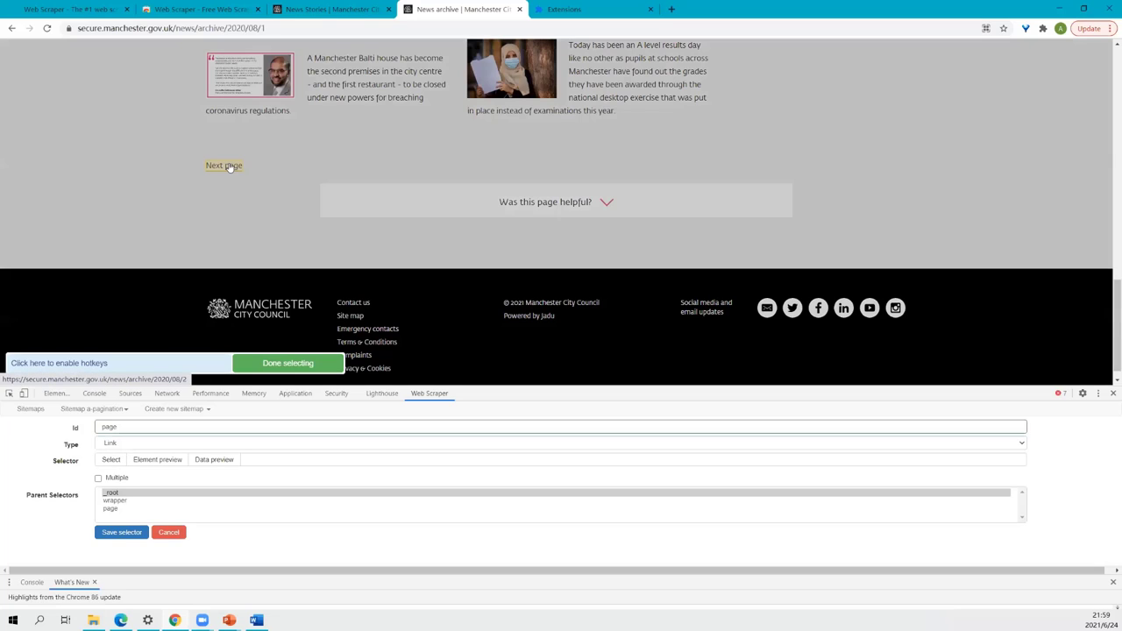
{"action": "left_click", "coordinate": [230, 166]}
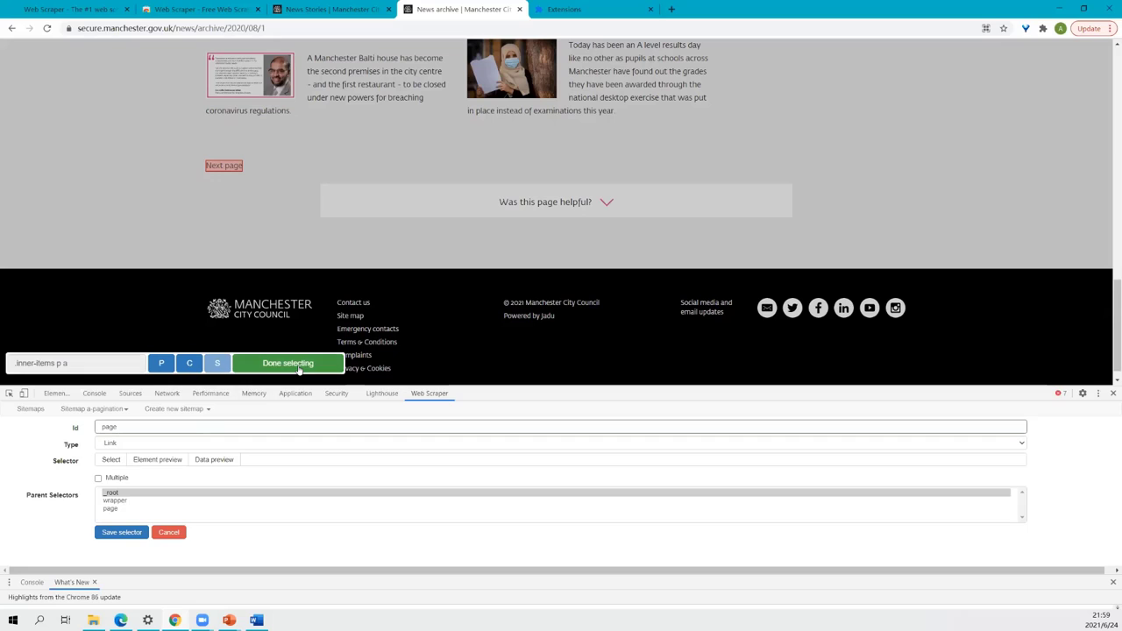
{"action": "left_click", "coordinate": [121, 480]}
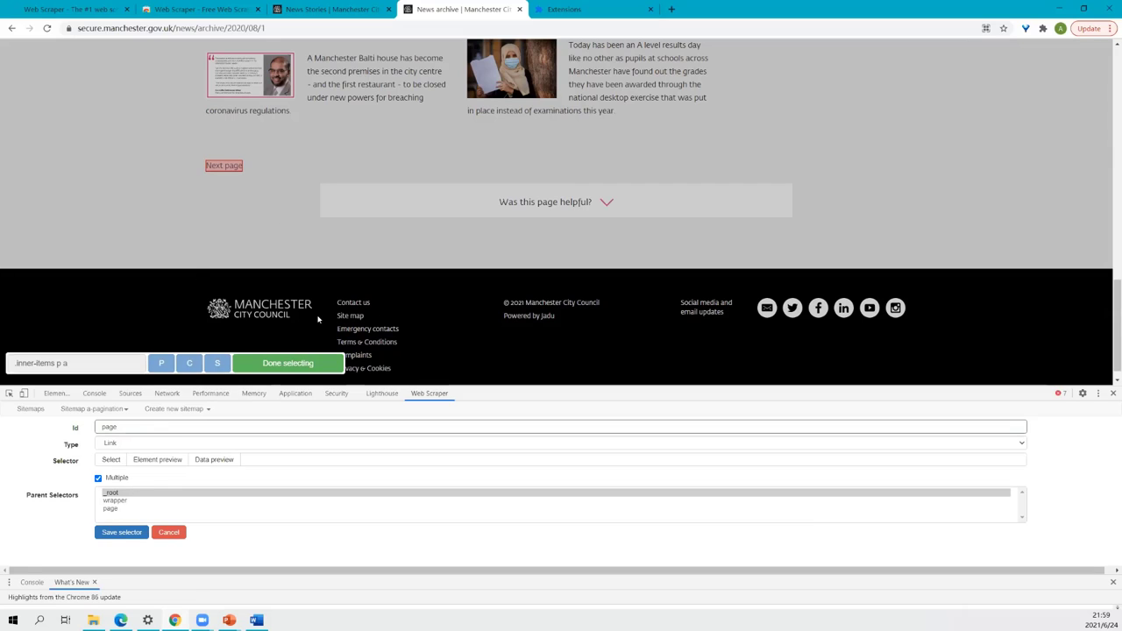
{"action": "left_click", "coordinate": [219, 169]}
{"action": "left_click", "coordinate": [289, 363]}
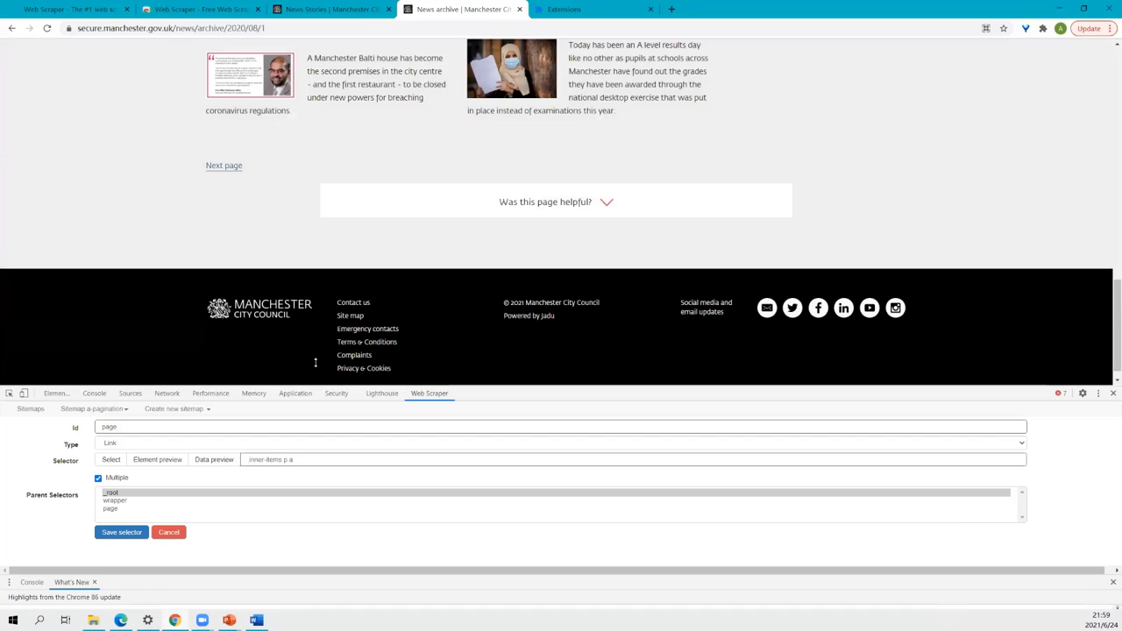
{"action": "left_click", "coordinate": [121, 532]}
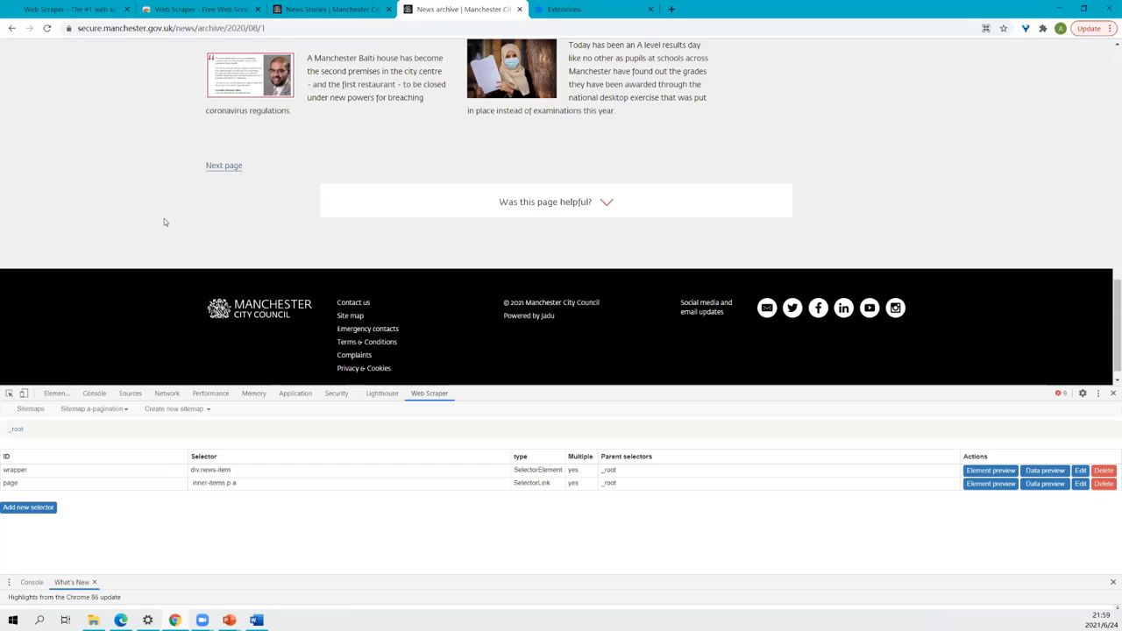
Switch to the PowerPoint slide show to examine the tree diagram of nested wrapper and page selectors.
{"action": "scroll", "coordinate": [294, 287], "scroll_direction": "up", "scroll_amount": 1}
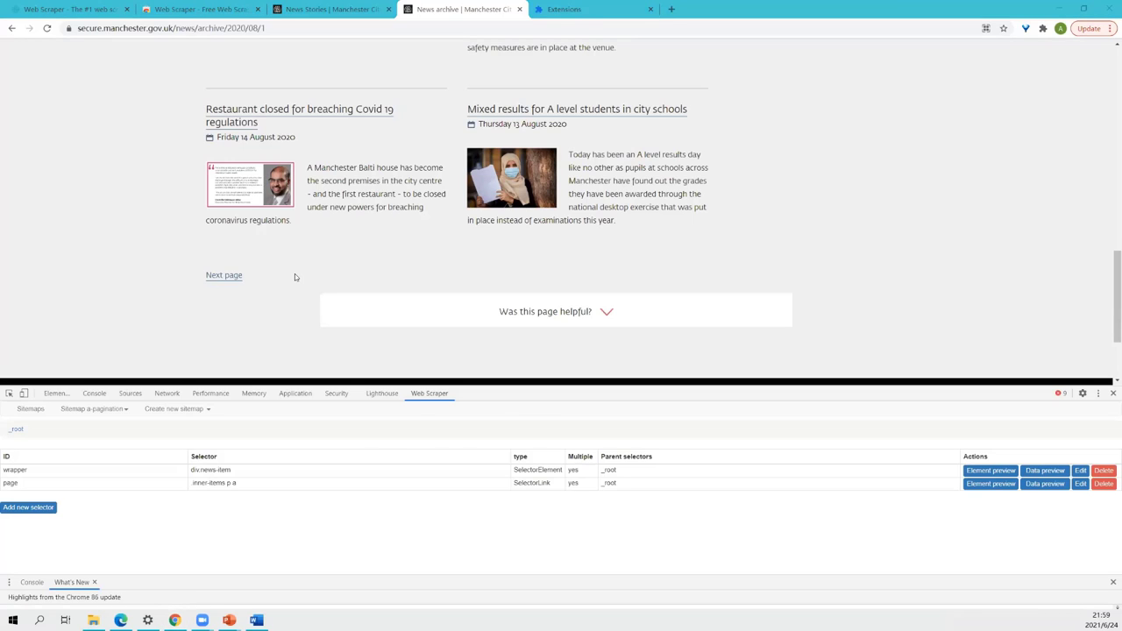
{"action": "key", "text": "alt+Tab"}
{"action": "left_click", "coordinate": [393, 280]}
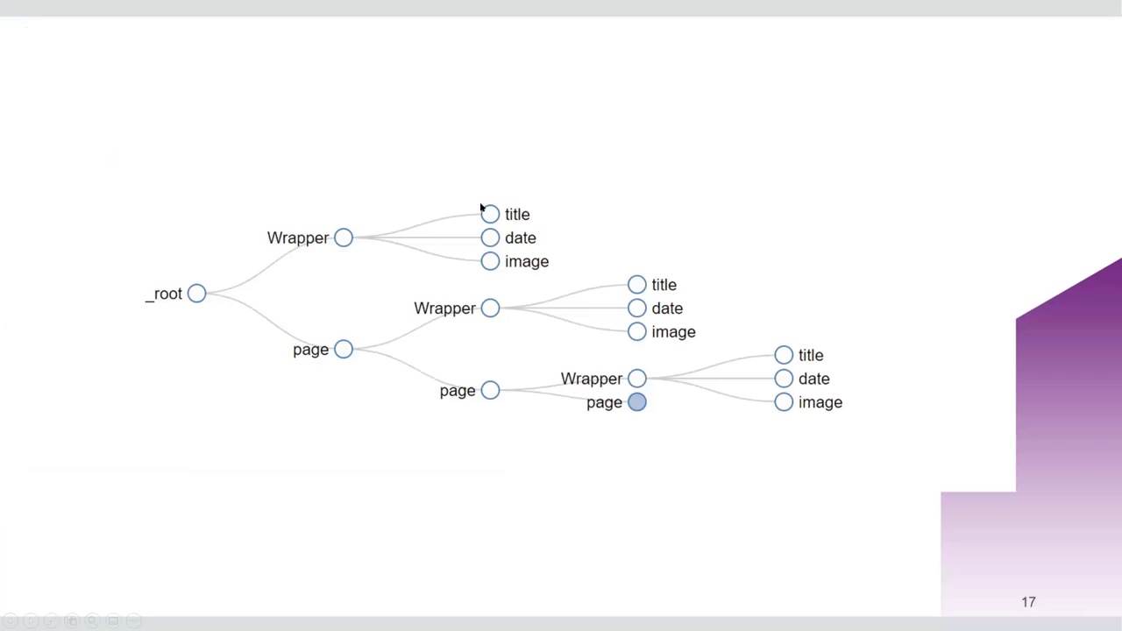